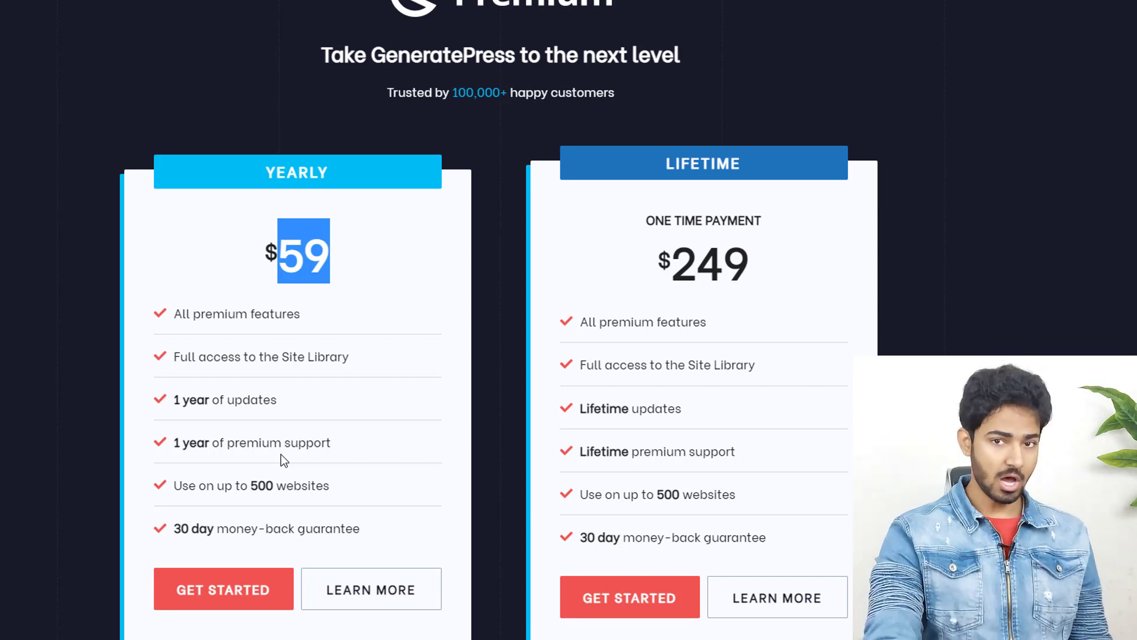
pyautogui.click(347, 253)
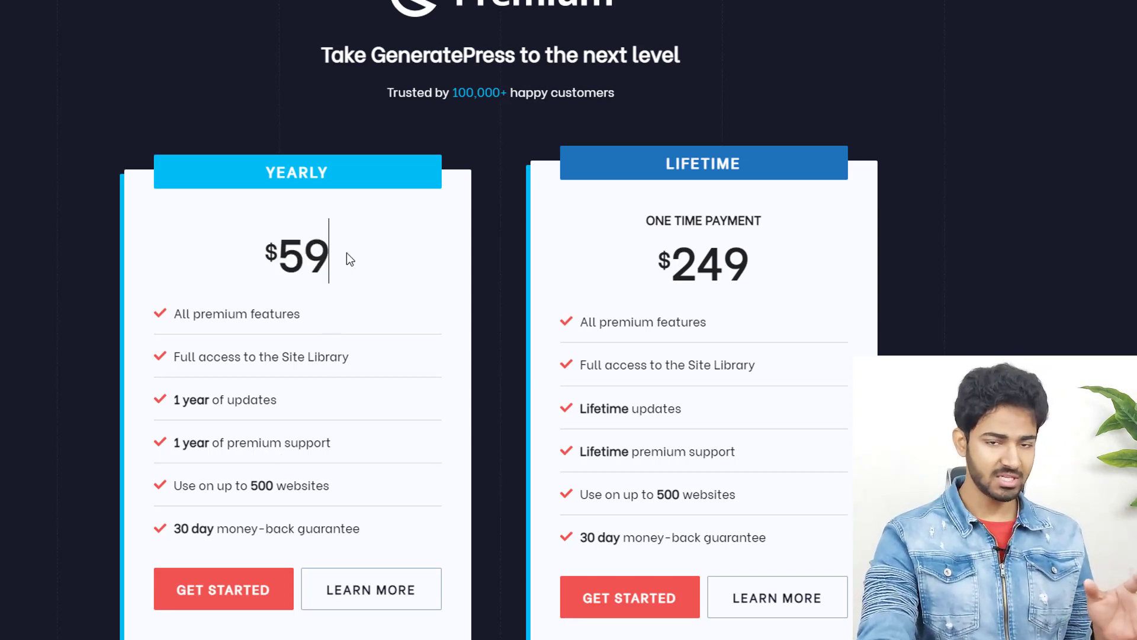
pyautogui.moveTo(279, 250); pyautogui.dragTo(264, 245)
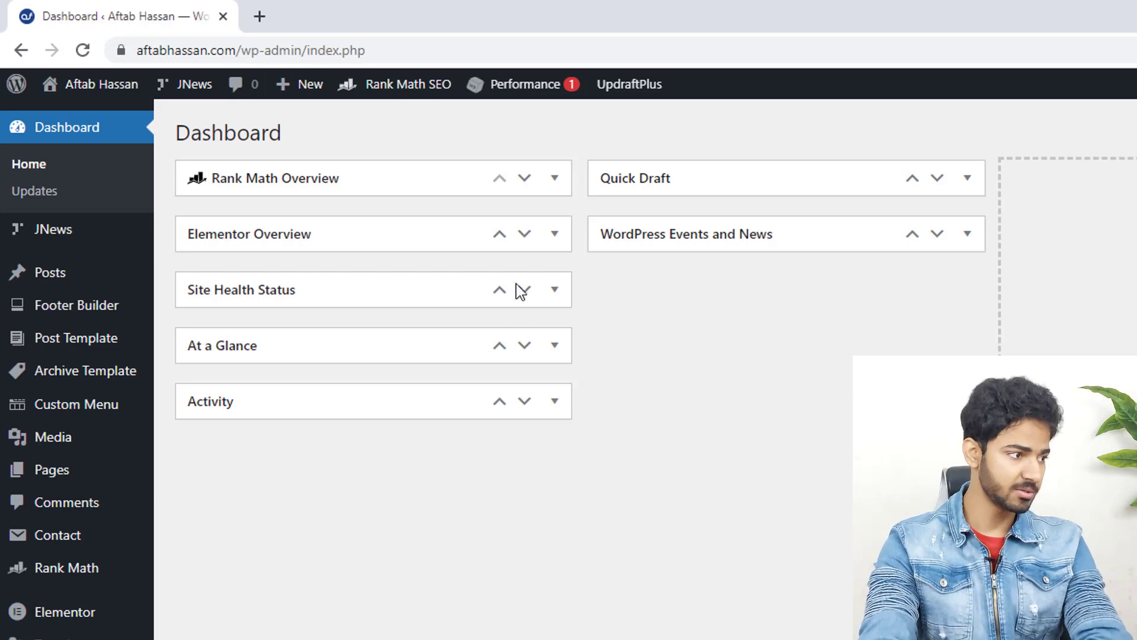
# Open the website's front end in a new tab and look through the home page's layout and post listings
pyautogui.middleClick(95, 86)
pyautogui.click(255, 21)
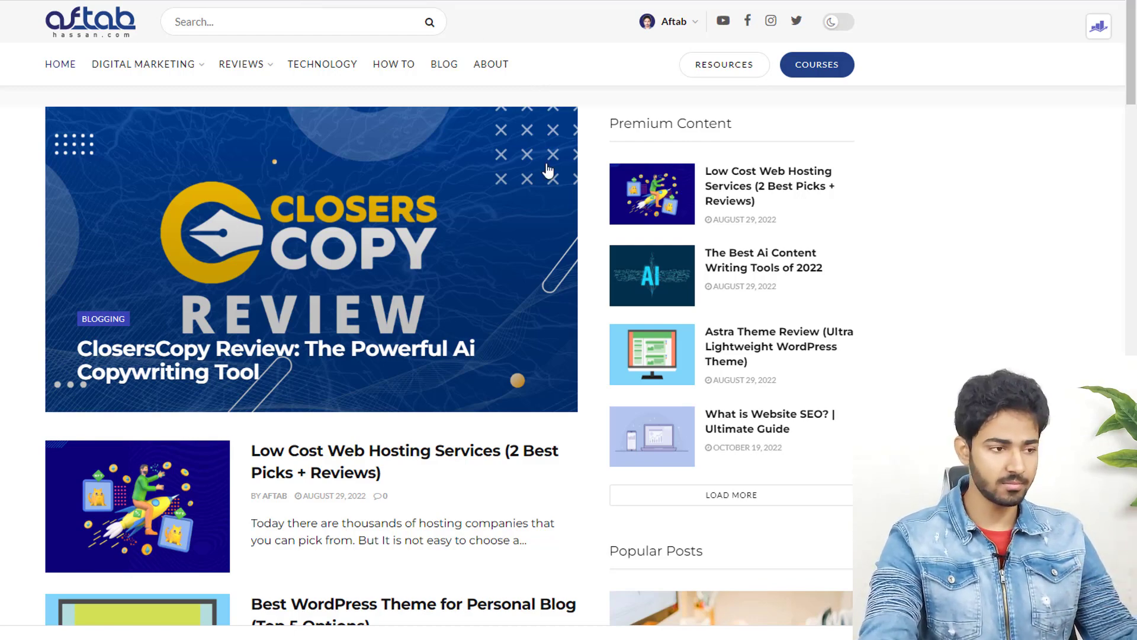
pyautogui.scroll(-8, 915, 156)
pyautogui.scroll(-10, 933, 167)
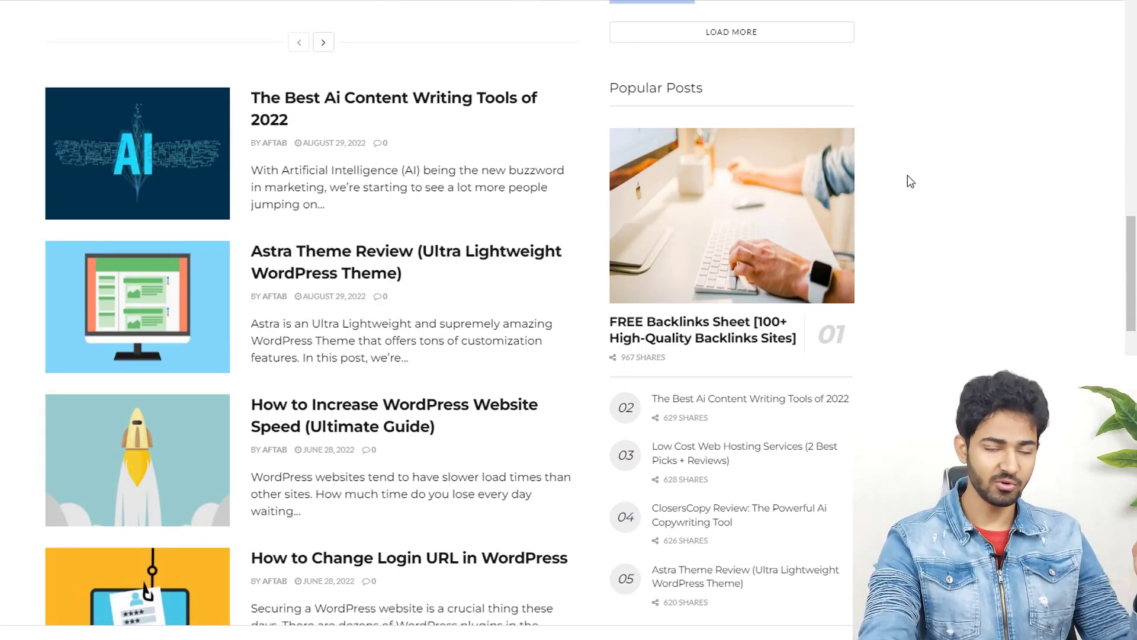
pyautogui.scroll(-7, 897, 236)
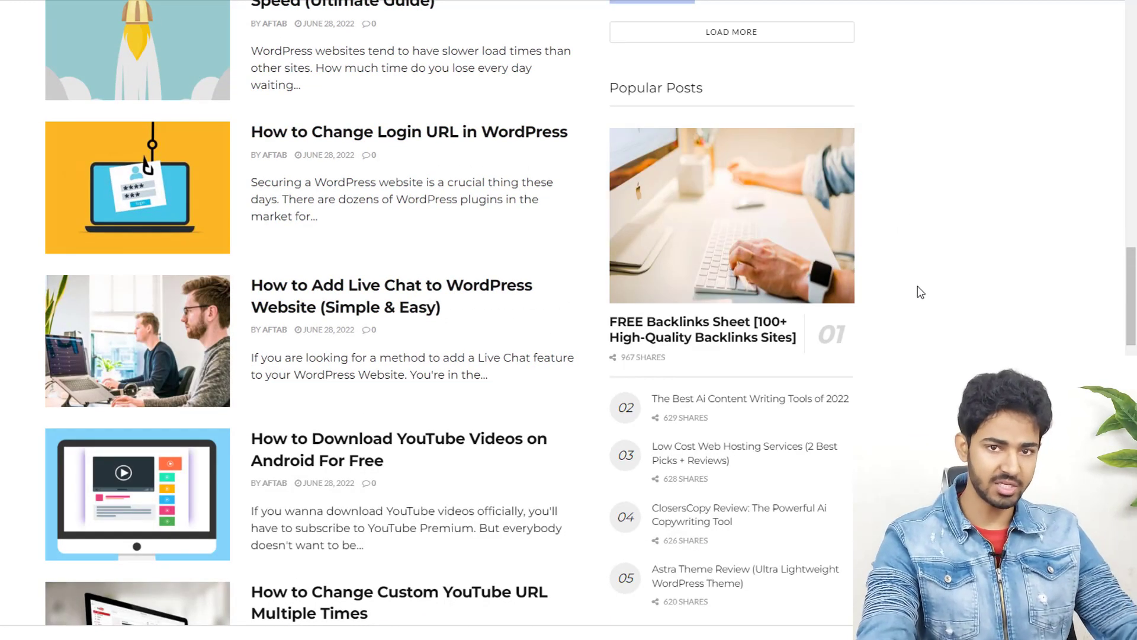
pyautogui.scroll(-7, 912, 305)
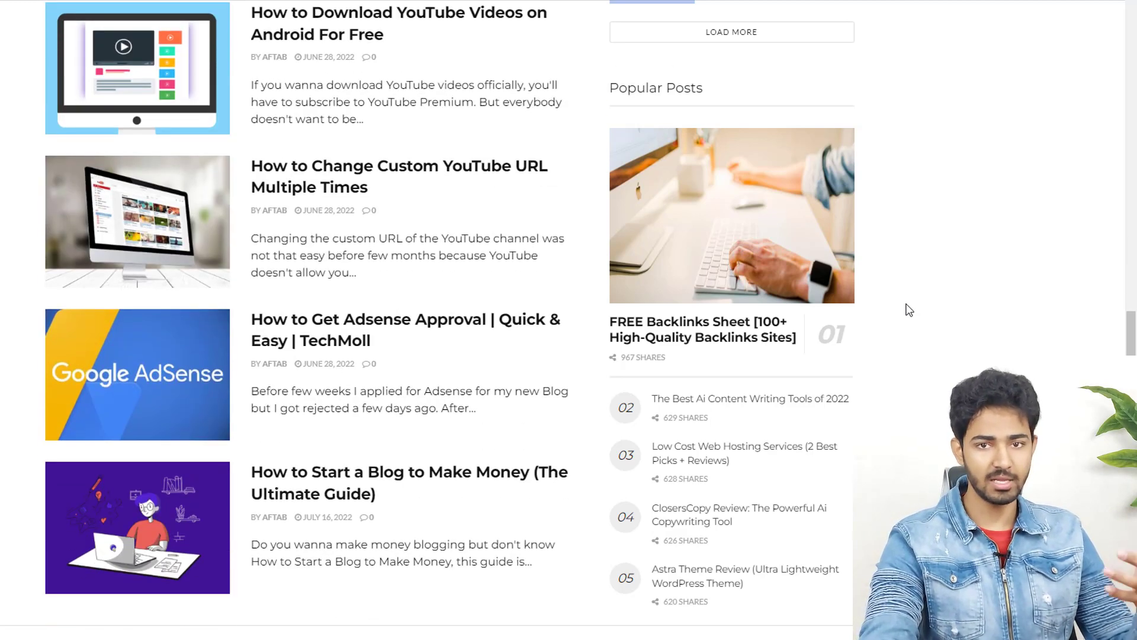
pyautogui.scroll(-2, 901, 320)
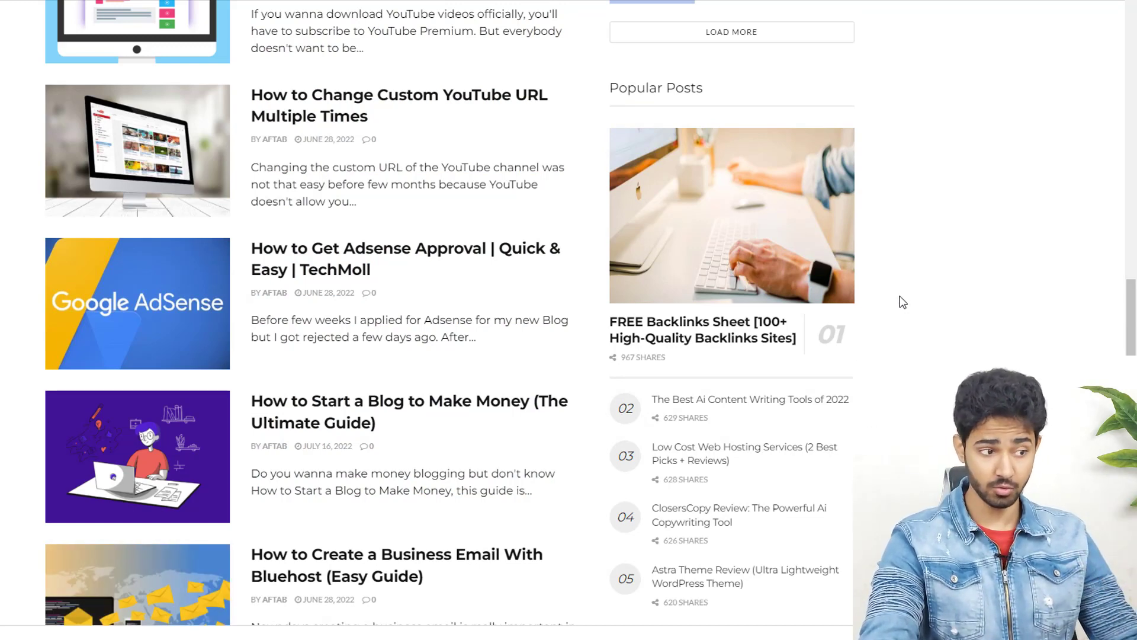
pyautogui.scroll(7, 900, 297)
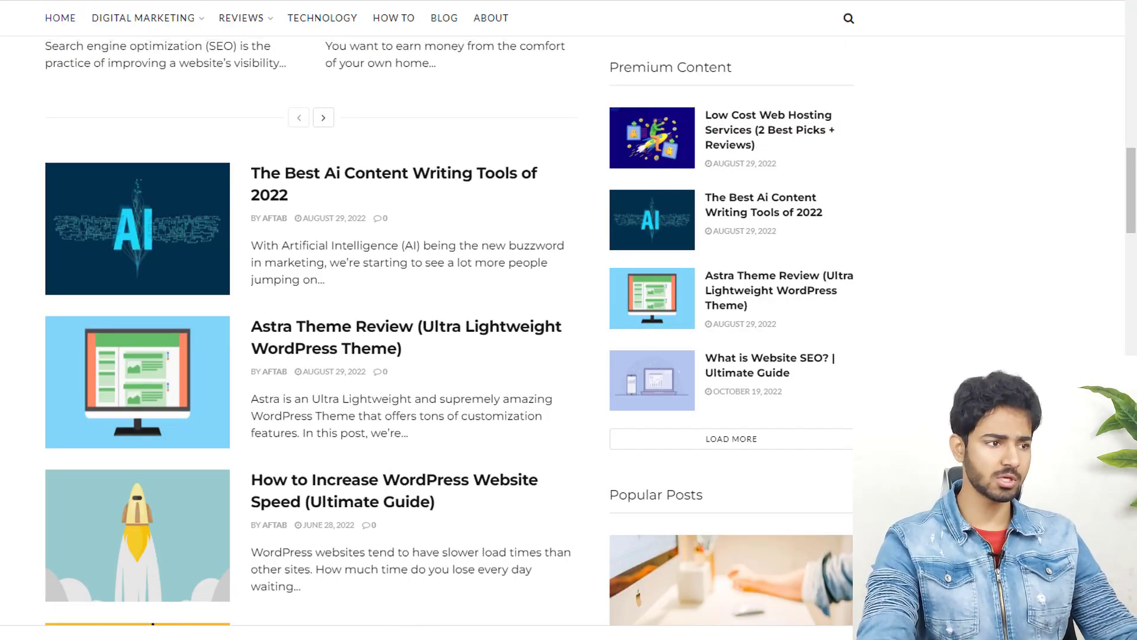
pyautogui.scroll(5, 812, 82)
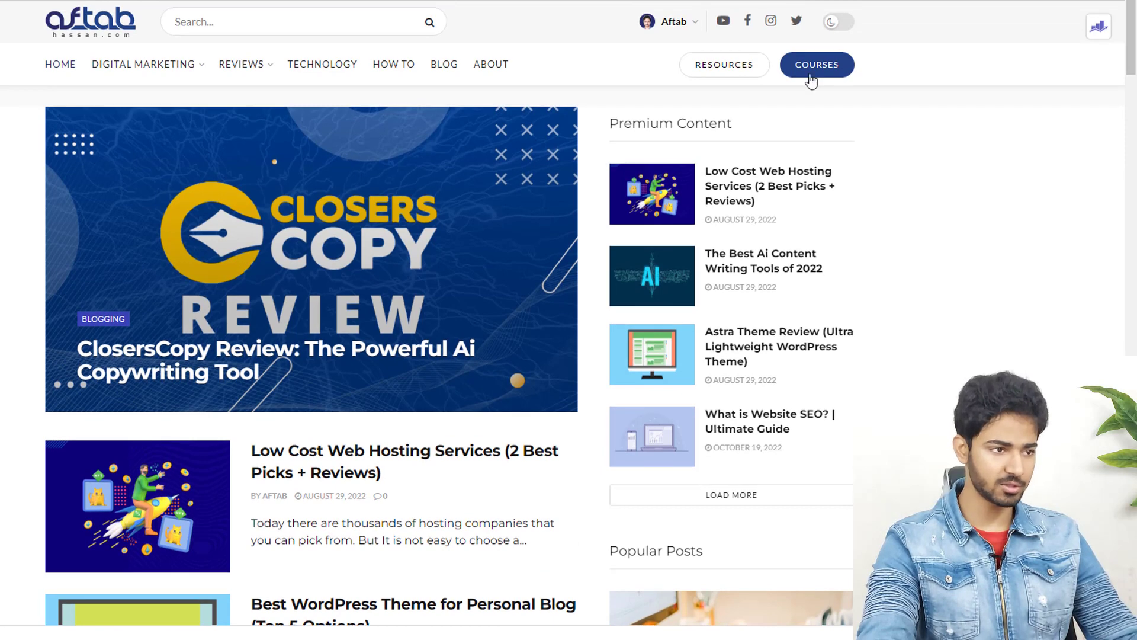
# Open the site's Resources page and look through its recommended tools, hosting services, themes and plugins
pyautogui.click(724, 64)
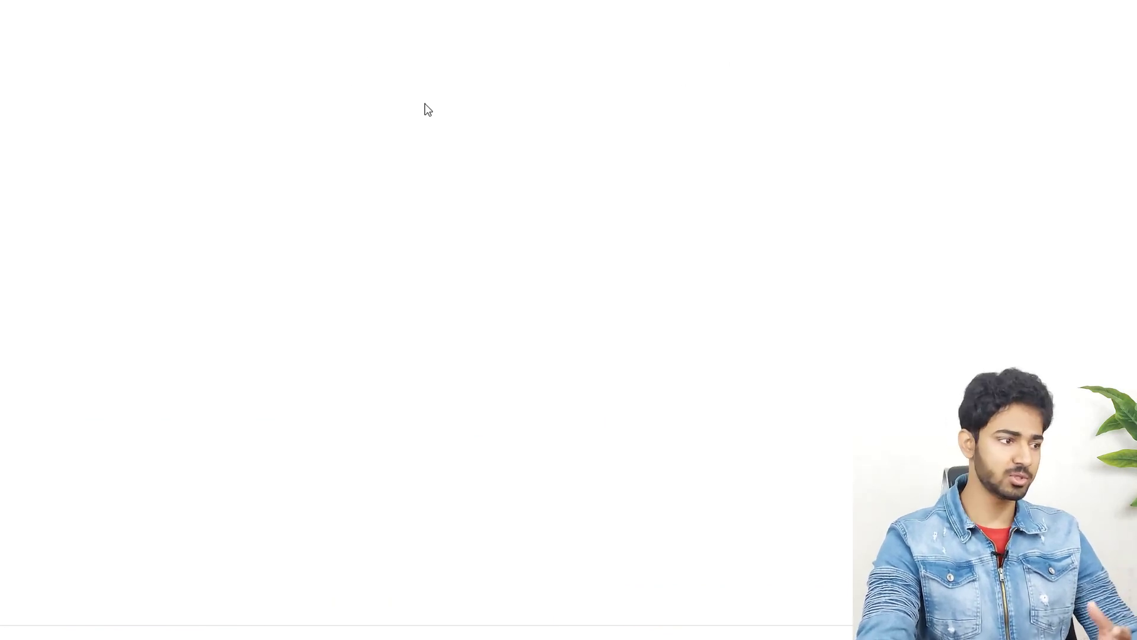
pyautogui.scroll(-10, 829, 233)
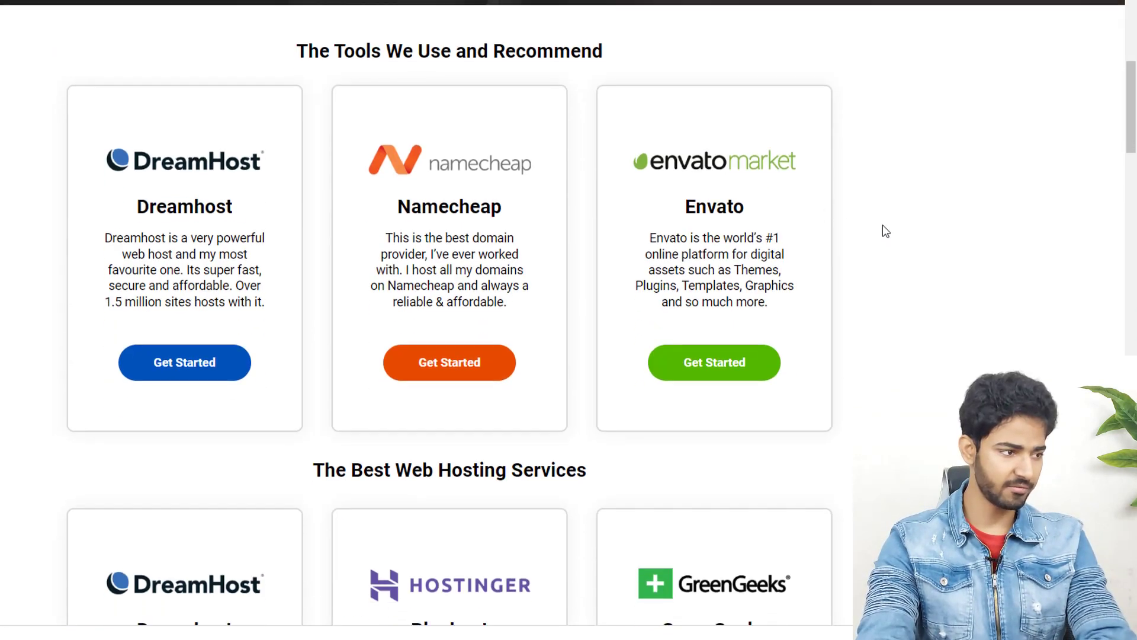
pyautogui.scroll(-15, 924, 216)
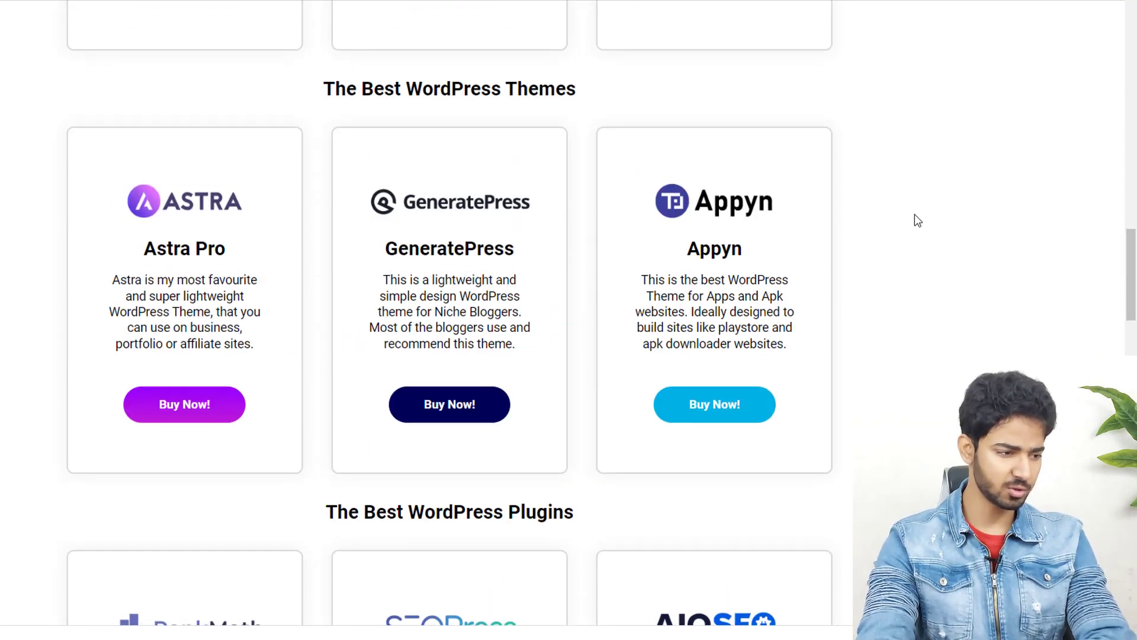
pyautogui.scroll(-10, 922, 252)
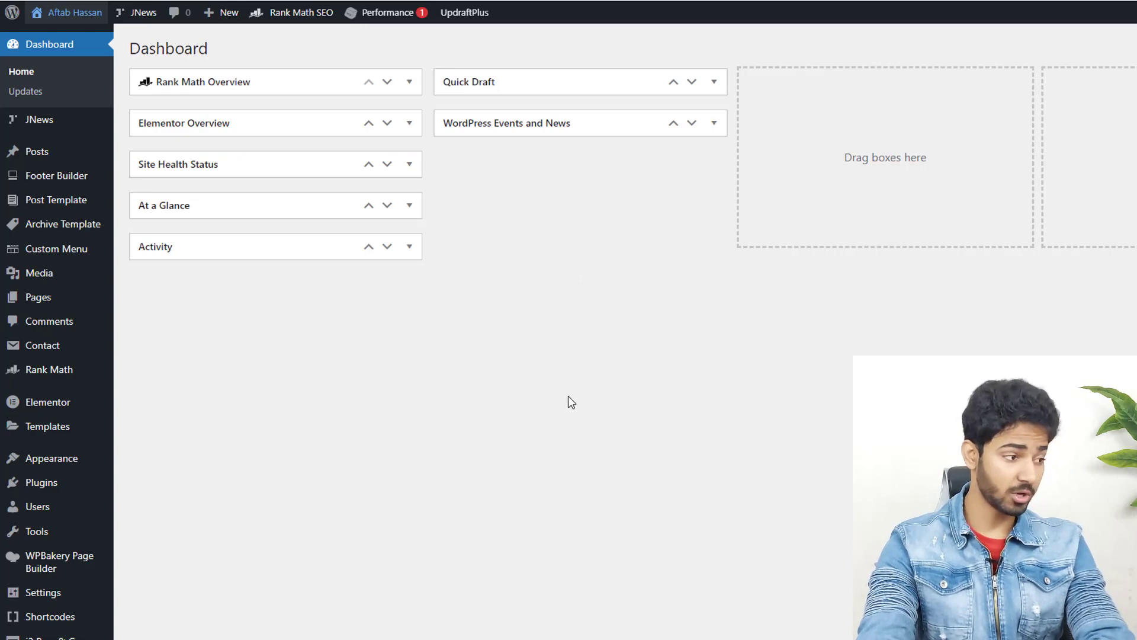
# Open the installed themes in the WordPress dashboard and view the active JNews theme's details and version
pyautogui.moveTo(26, 459)
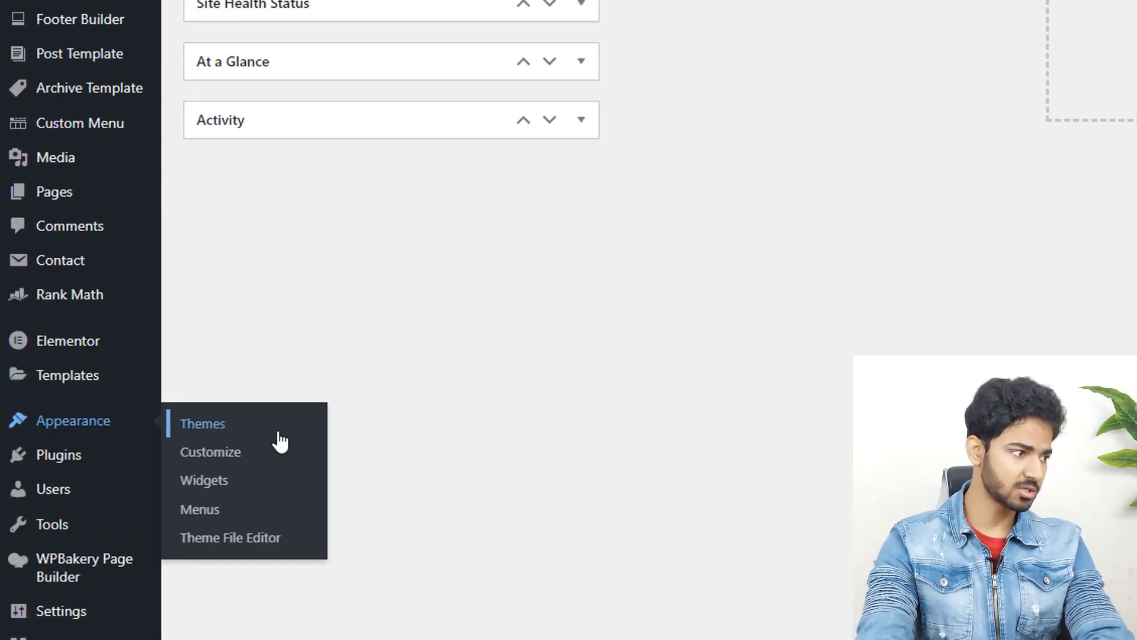
pyautogui.click(293, 422)
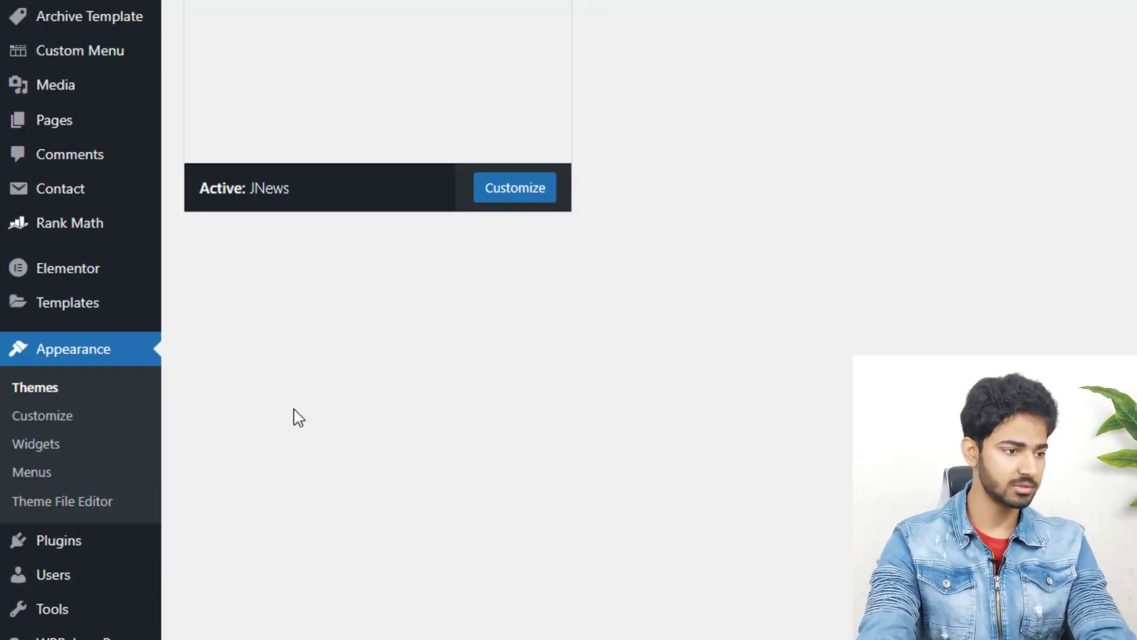
pyautogui.click(217, 60)
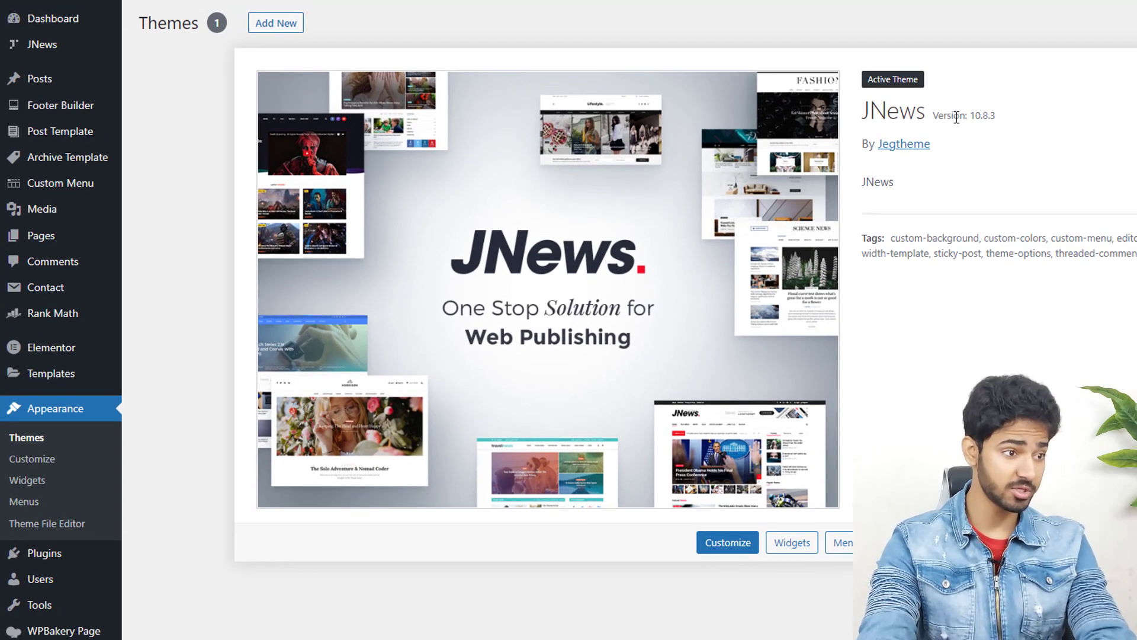
pyautogui.moveTo(968, 116); pyautogui.dragTo(988, 116)
# Search the theme directory for "generate", and install and activate the GeneratePress theme
pyautogui.click(263, 26)
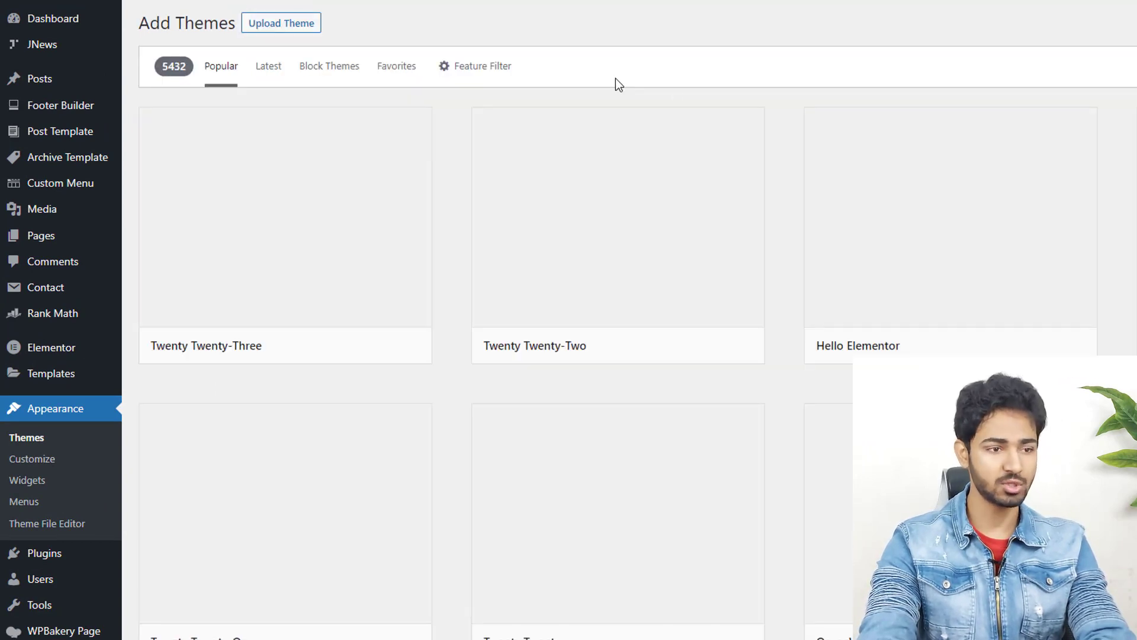
pyautogui.click(1136, 64)
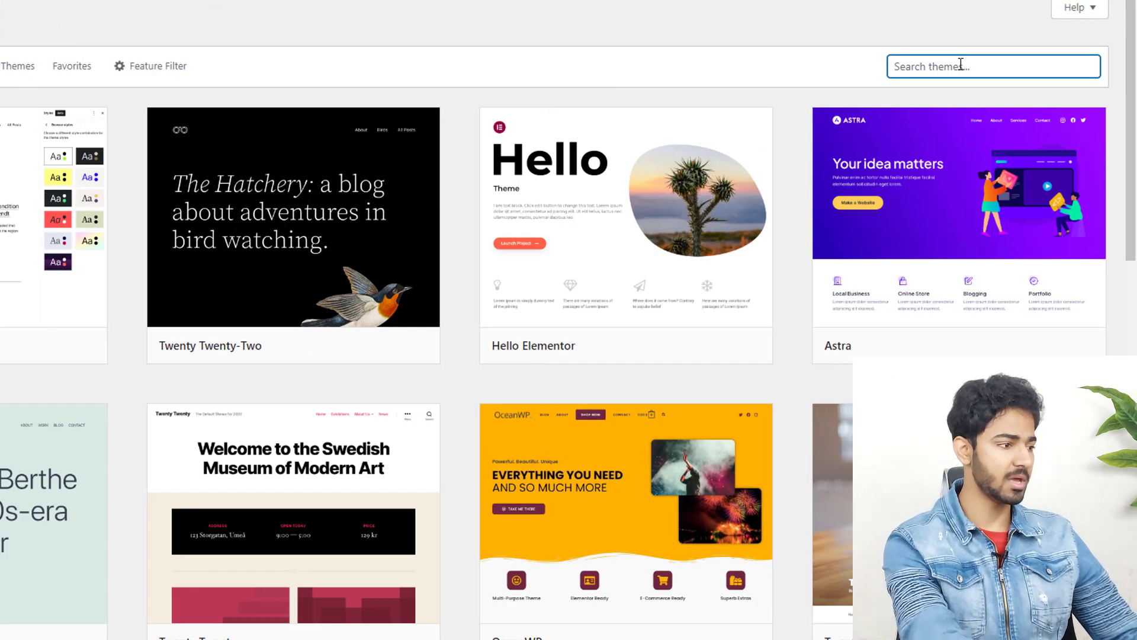
pyautogui.write('generate')
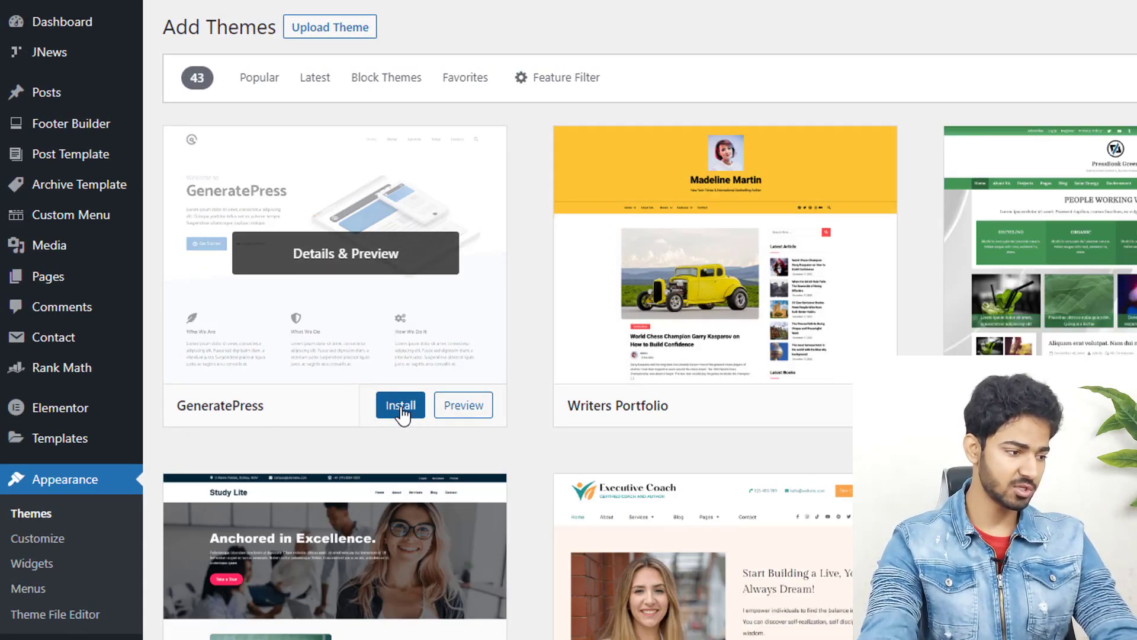
pyautogui.click(399, 410)
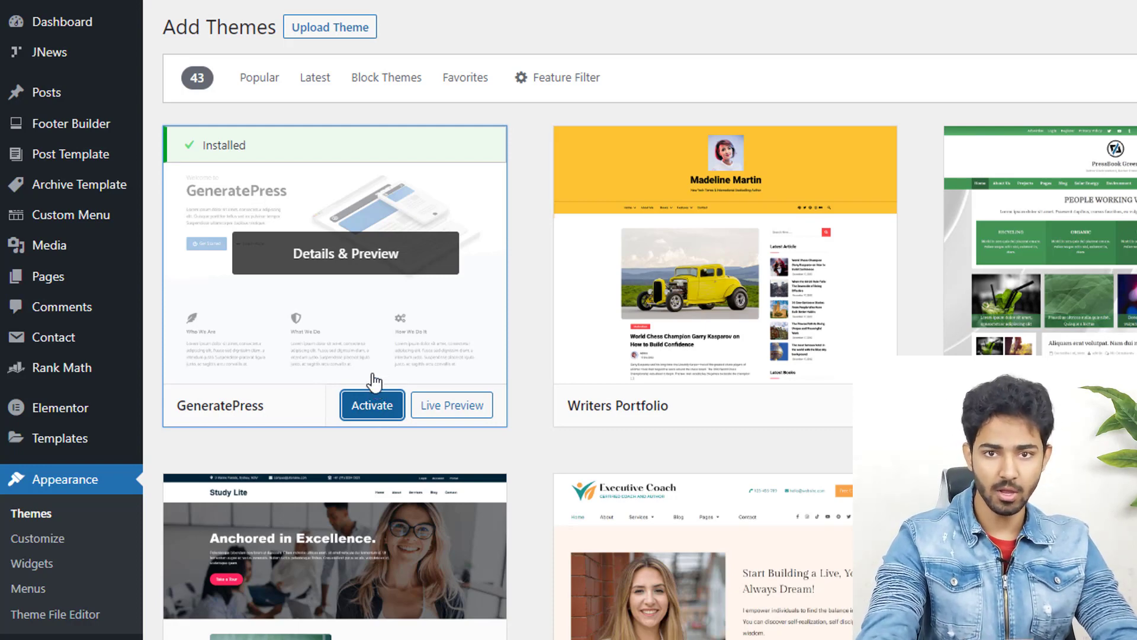
pyautogui.click(373, 404)
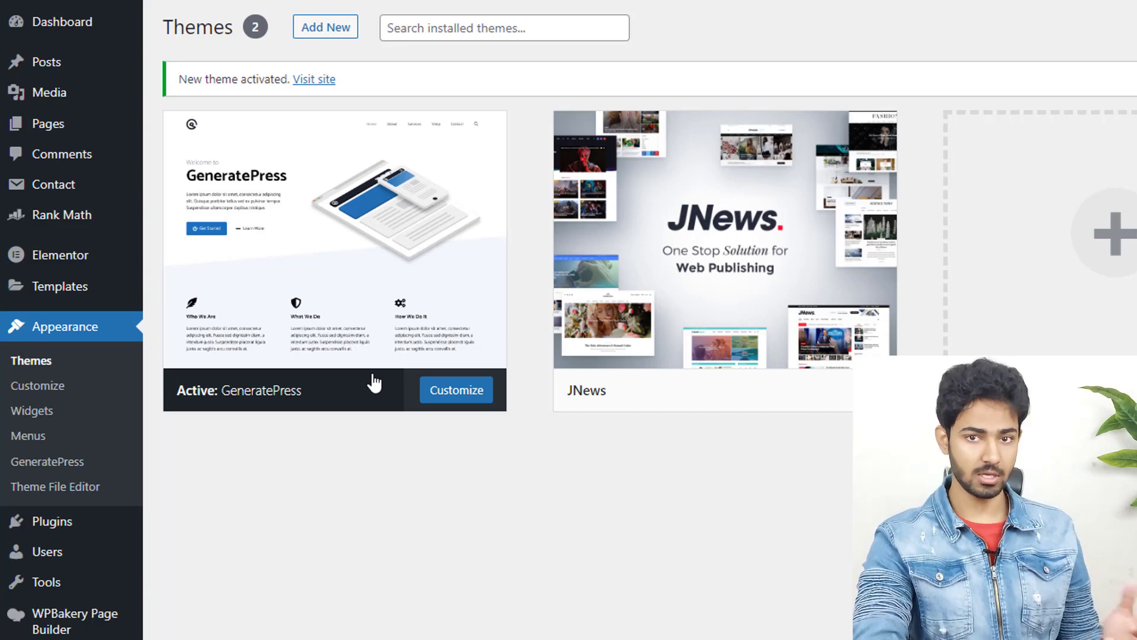
# In the installed plugins list, select JNews Essential, Frontend Translation, JSON-LD, Like, Social Share and View Counter
pyautogui.moveTo(82, 535)
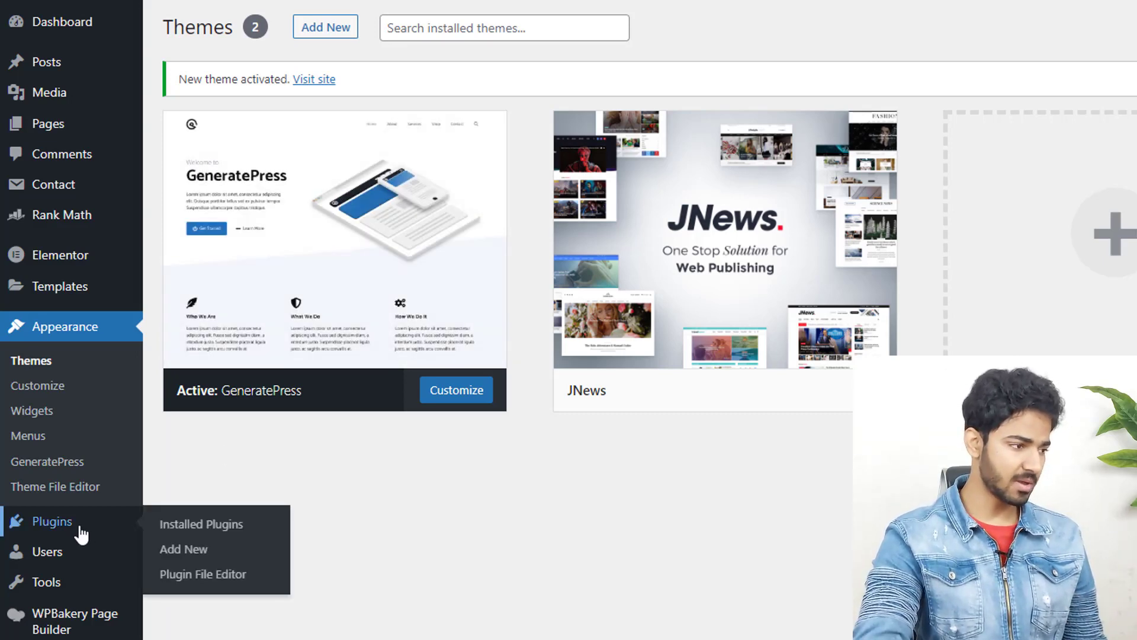
pyautogui.moveTo(637, 244)
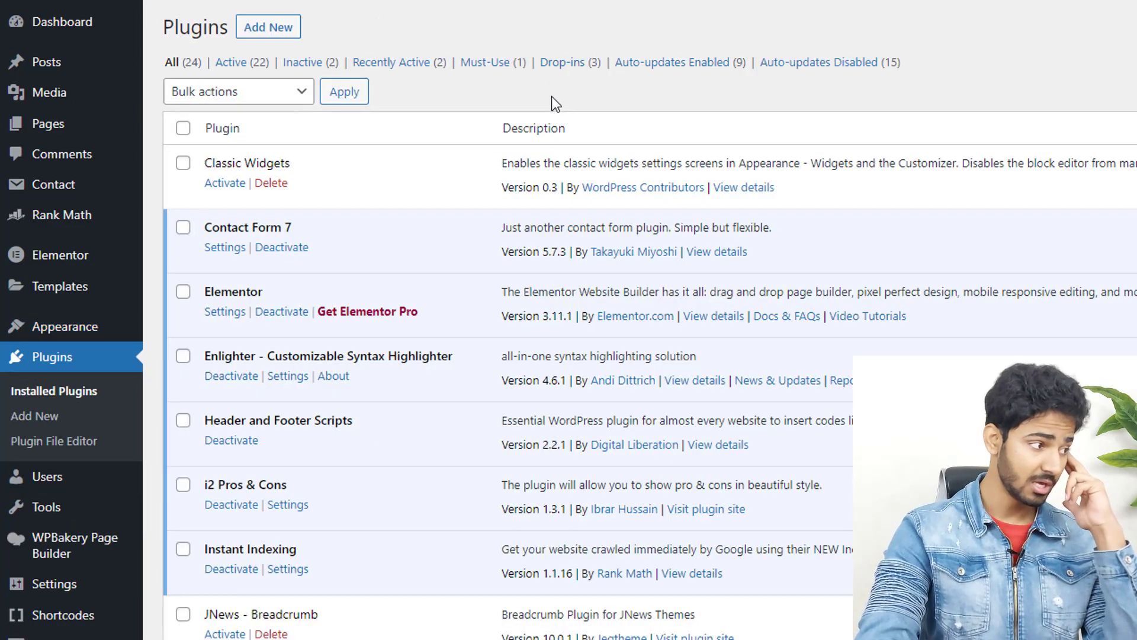
pyautogui.scroll(-3, 462, 220)
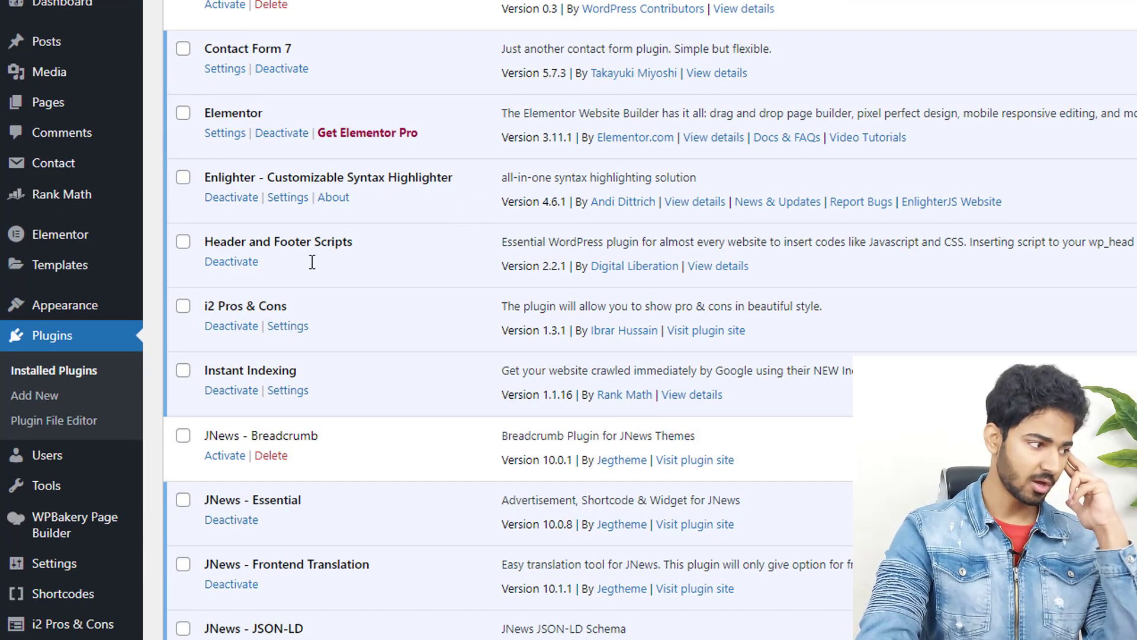
pyautogui.scroll(2, 276, 299)
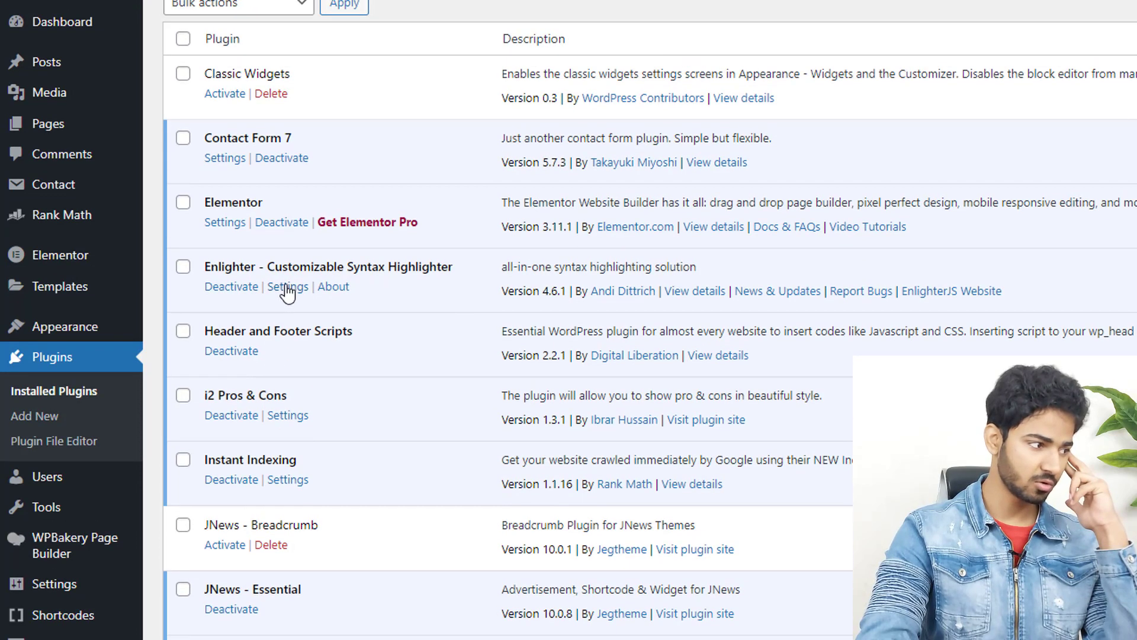
pyautogui.scroll(-5, 239, 252)
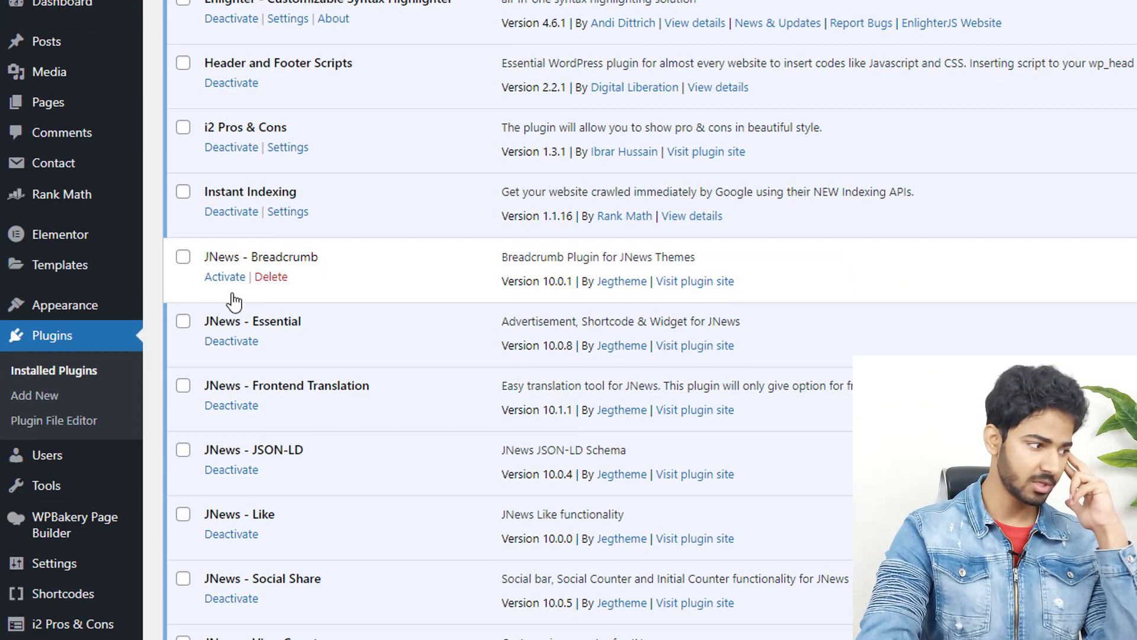
pyautogui.click(181, 323)
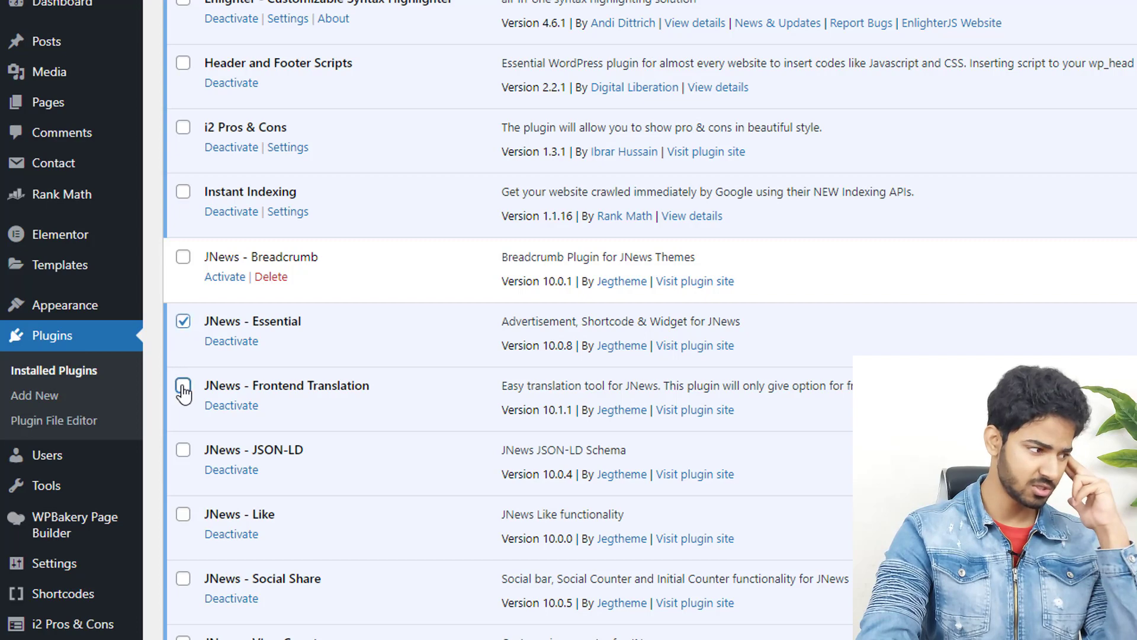
pyautogui.click(183, 386)
pyautogui.click(184, 452)
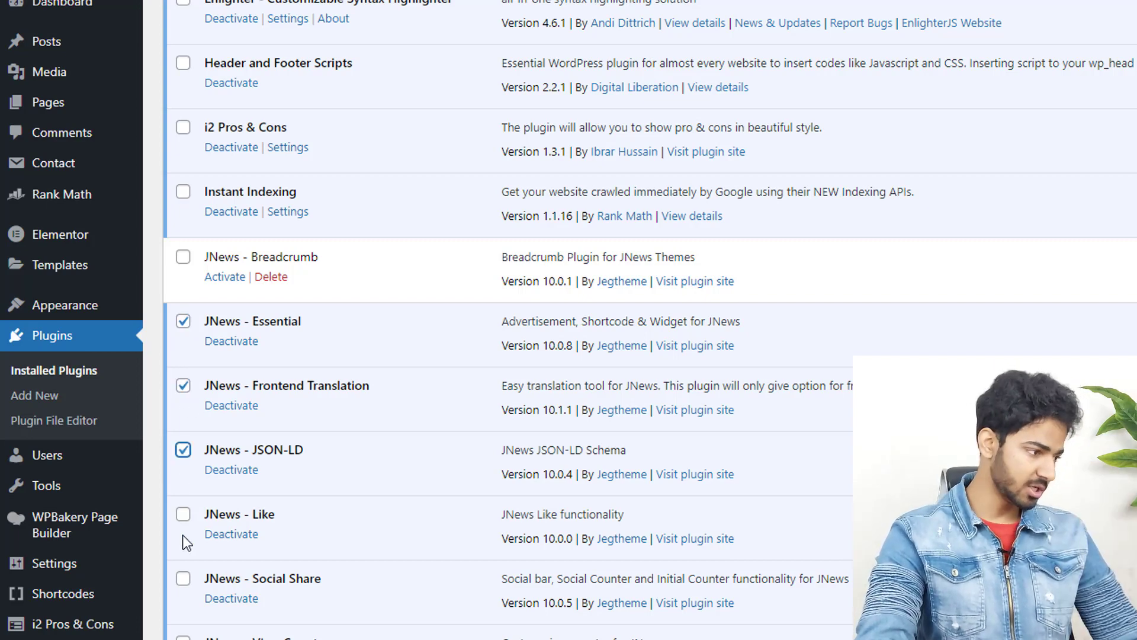
pyautogui.click(183, 514)
pyautogui.click(183, 579)
pyautogui.click(183, 637)
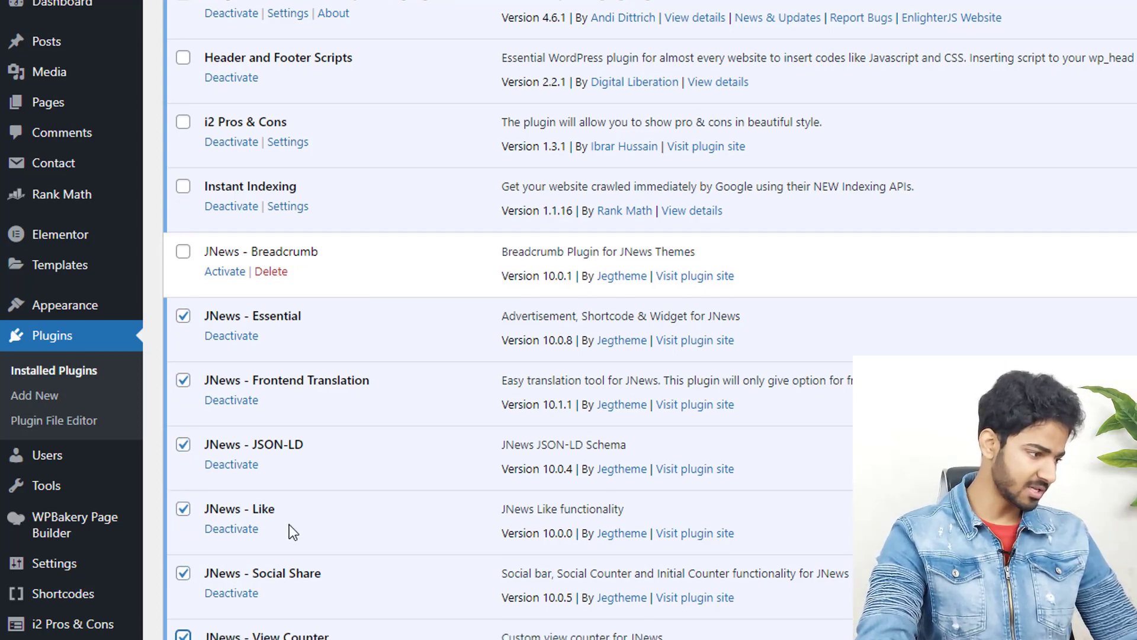
# Add Vafpress Post Formats UI and WPBakery Page Builder to the selection and bulk-deactivate all selected plugins
pyautogui.scroll(-7, 261, 468)
pyautogui.scroll(-3, 241, 377)
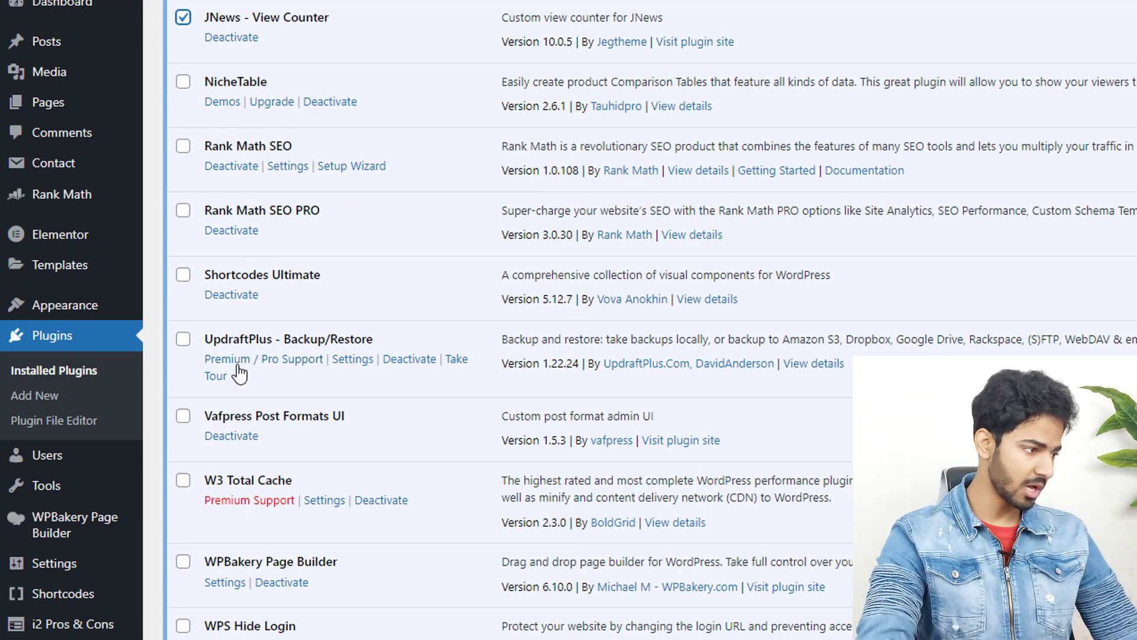
pyautogui.click(184, 417)
pyautogui.click(183, 562)
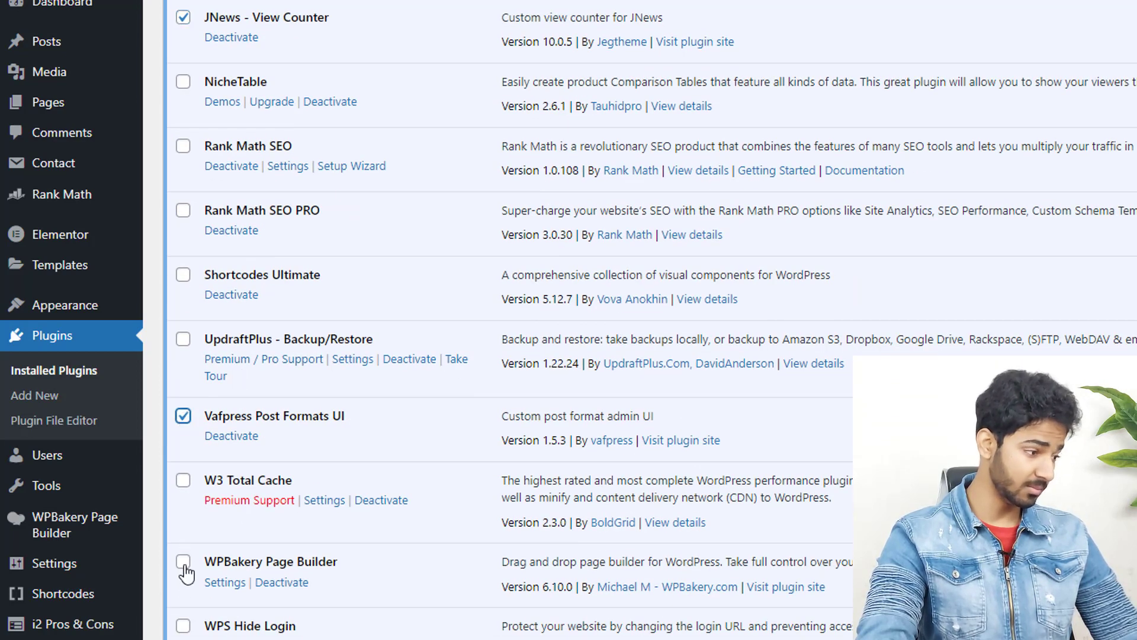
pyautogui.scroll(-2, 184, 562)
pyautogui.scroll(-1, 267, 444)
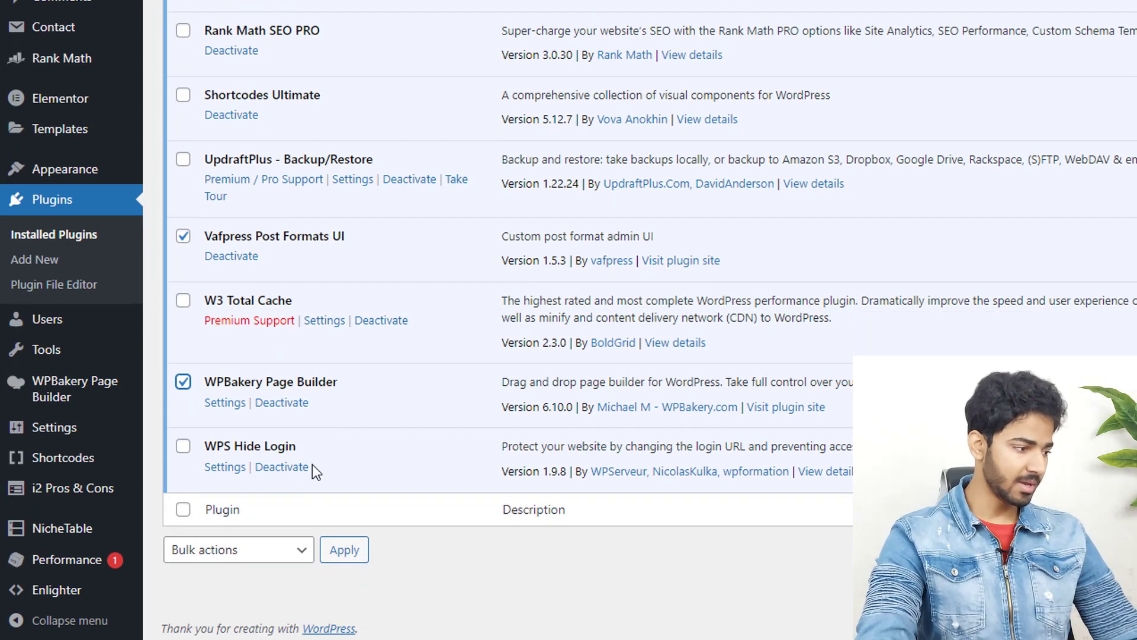
pyautogui.click(271, 562)
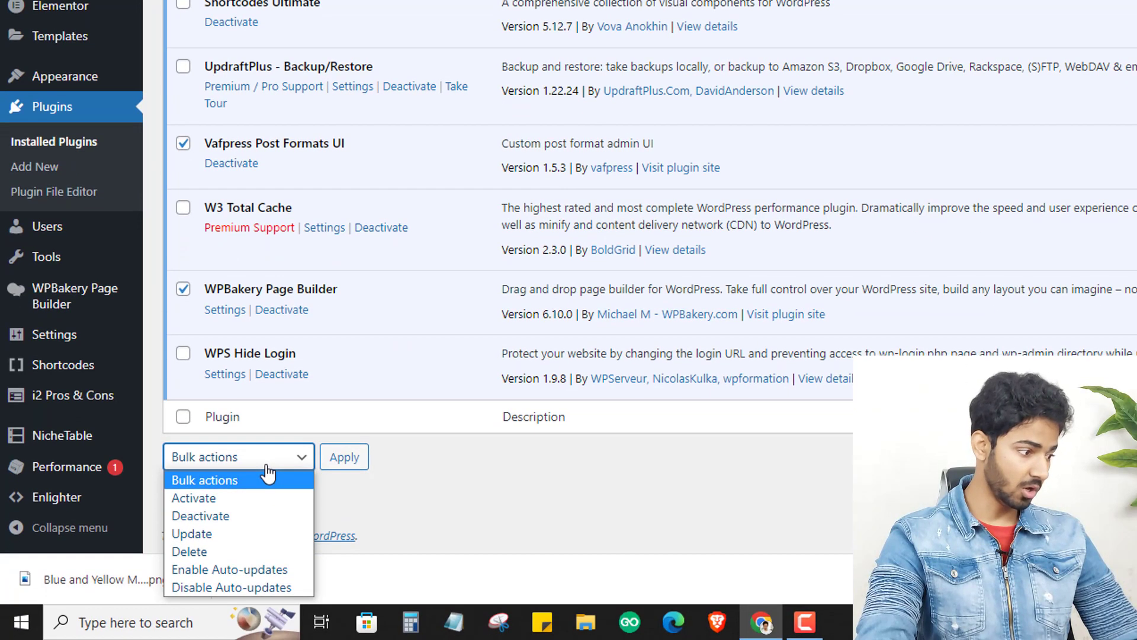
pyautogui.click(240, 515)
pyautogui.click(345, 459)
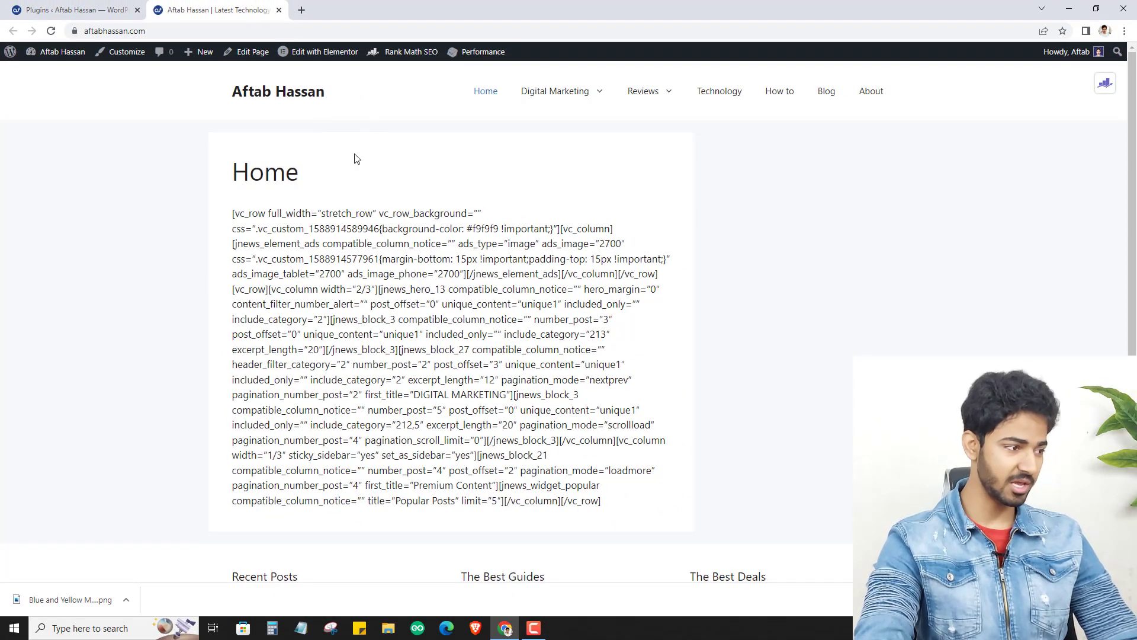
# Examine the site's home page down to the footer with the GeneratePress theme active
pyautogui.scroll(-3, 512, 249)
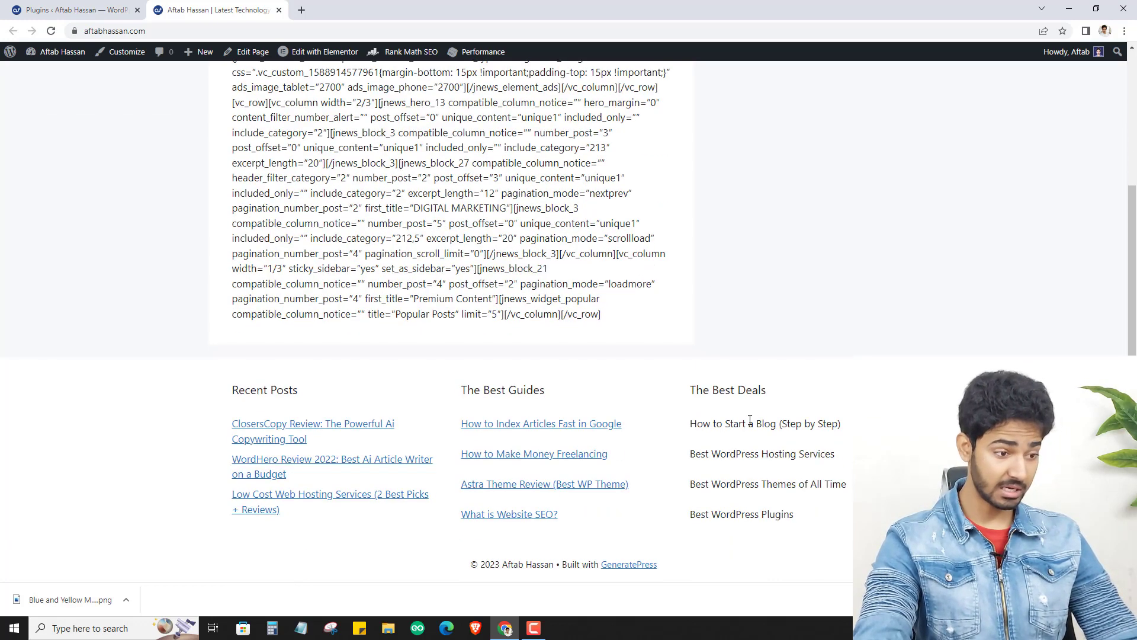
# Return to the installed plugins list, filter it to inactive plugins, and look through the entries
pyautogui.scroll(3, 752, 418)
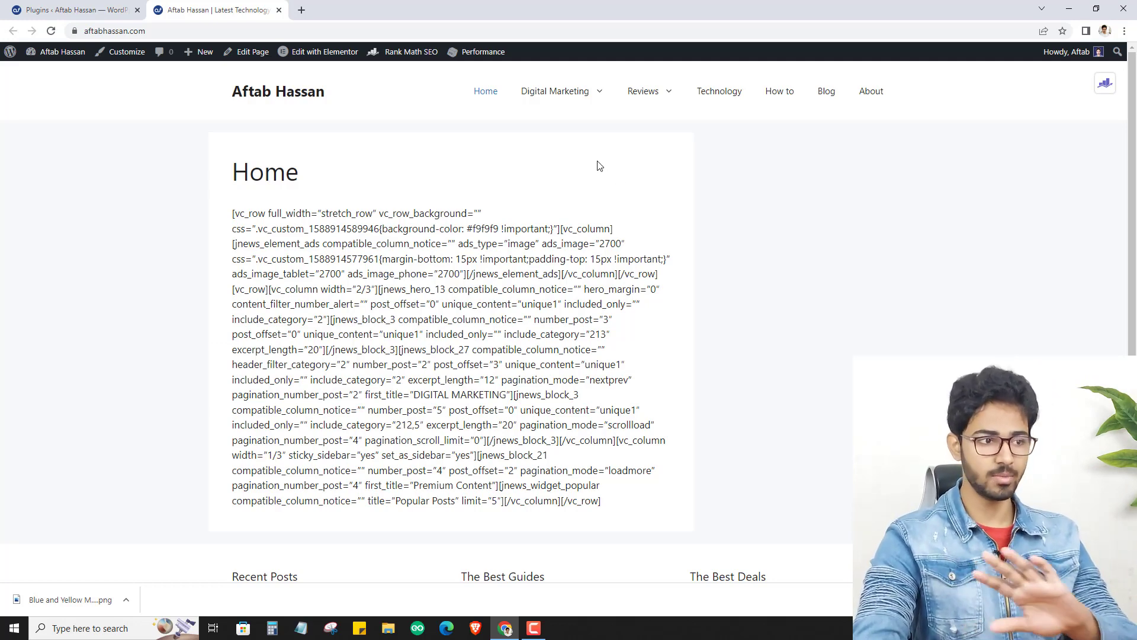
pyautogui.hotkey('ctrl', 'shift', 'Tab')
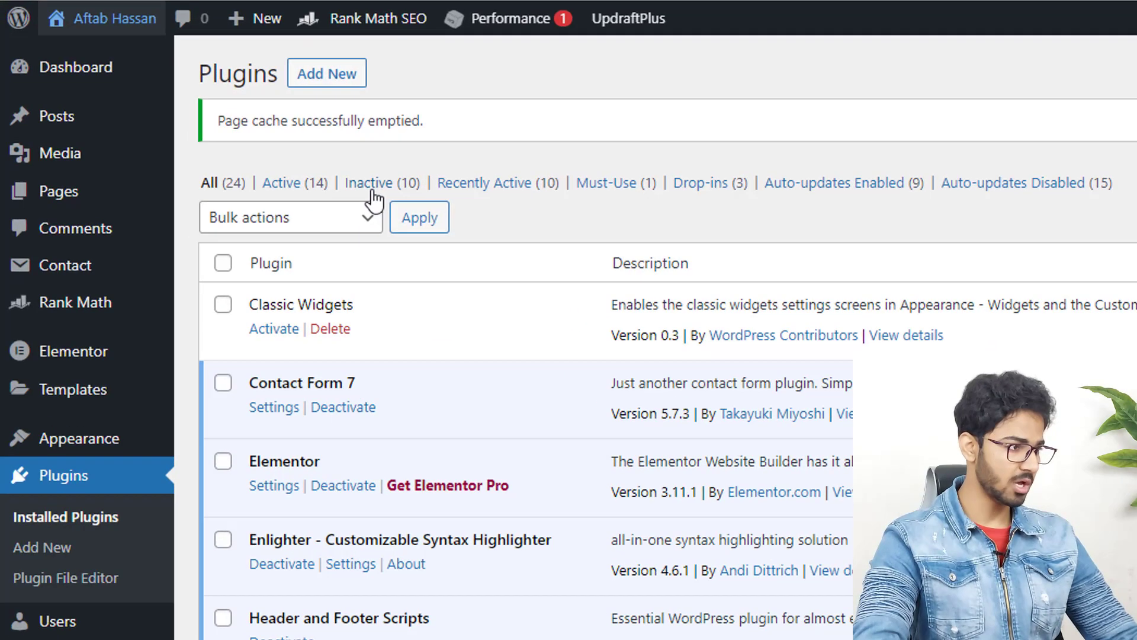
pyautogui.click(227, 149)
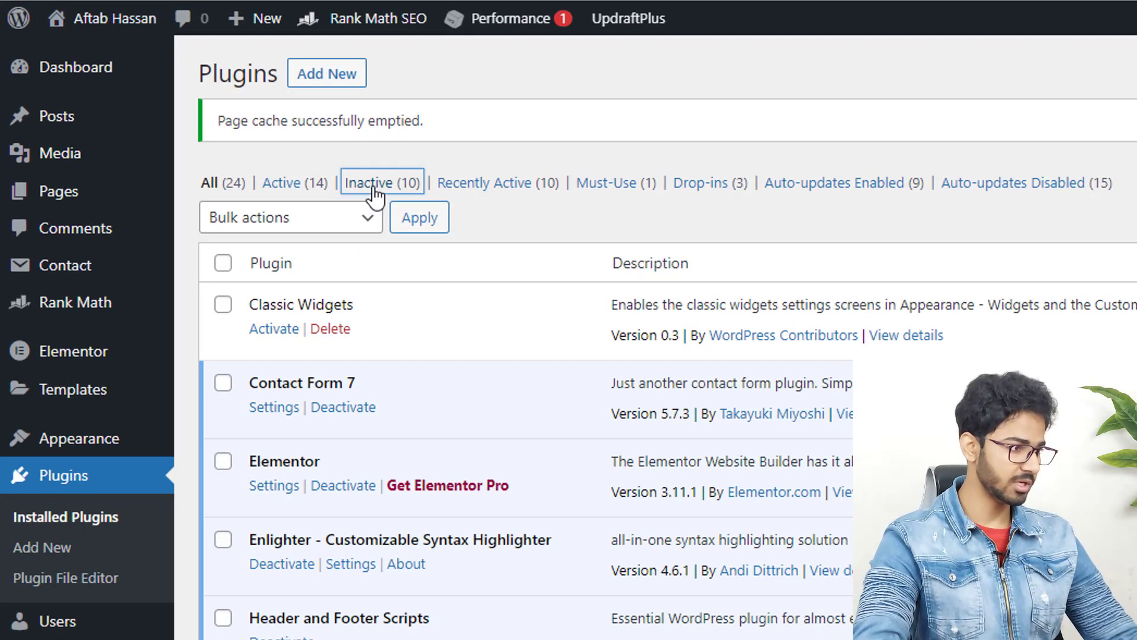
pyautogui.scroll(-3, 569, 460)
pyautogui.scroll(3, 569, 459)
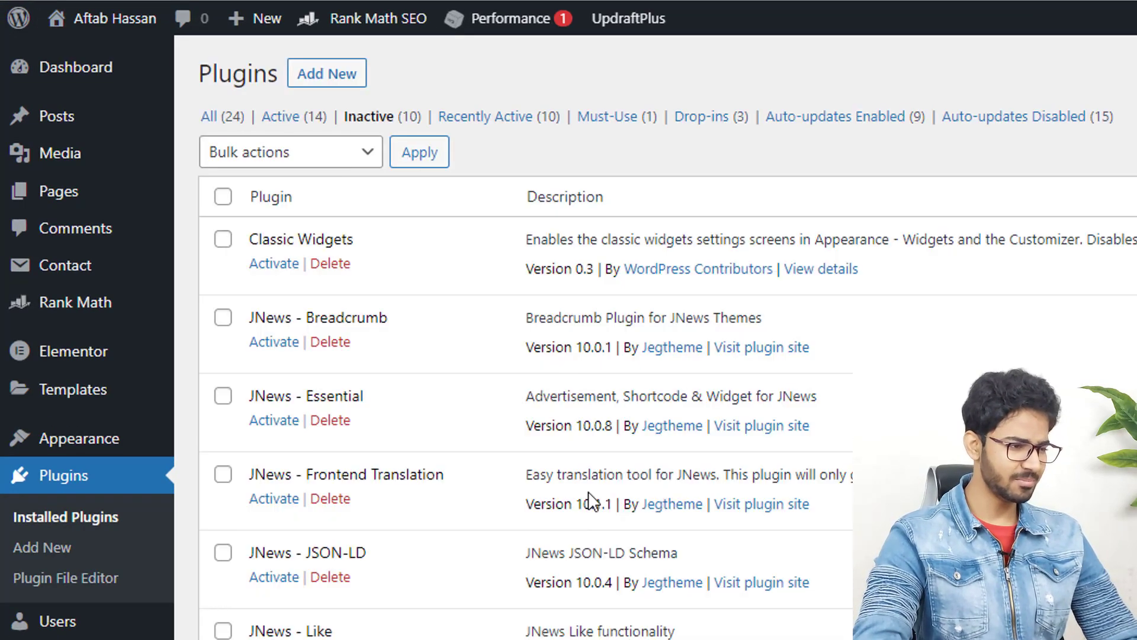
pyautogui.scroll(-3, 520, 490)
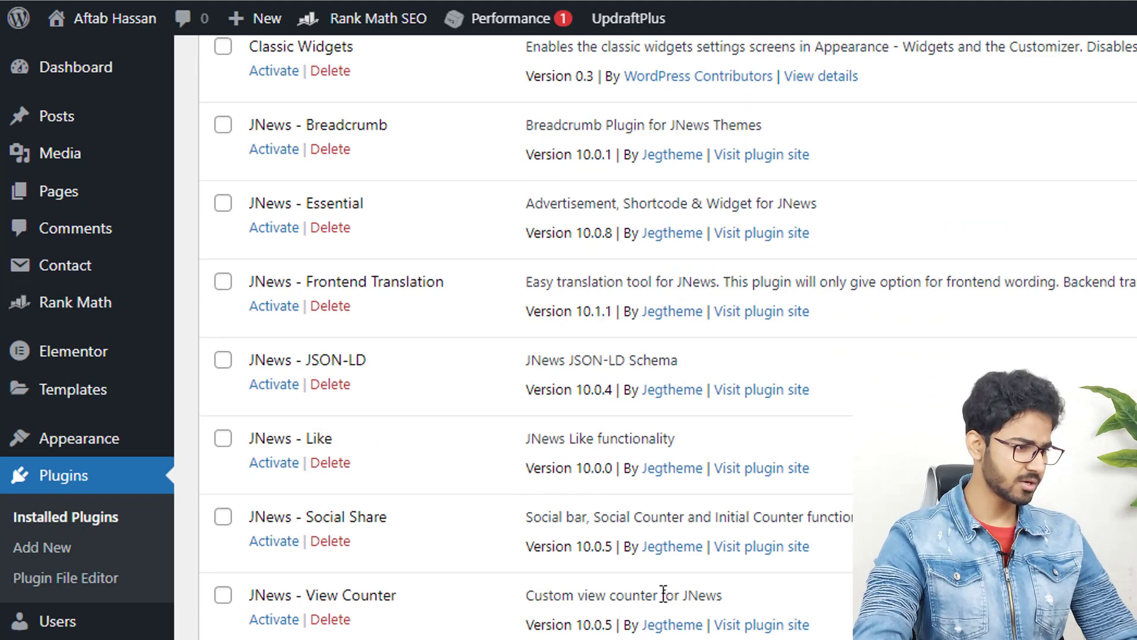
pyautogui.scroll(3, 662, 591)
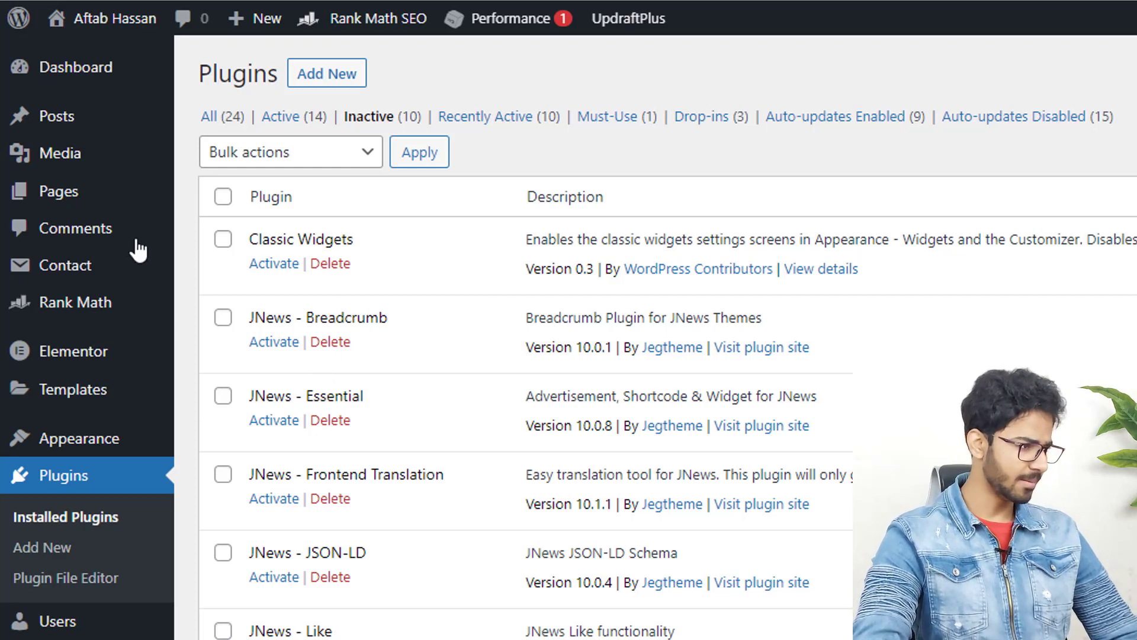
# Select all inactive plugins, set the bulk action to Delete, and review the selection
pyautogui.click(289, 157)
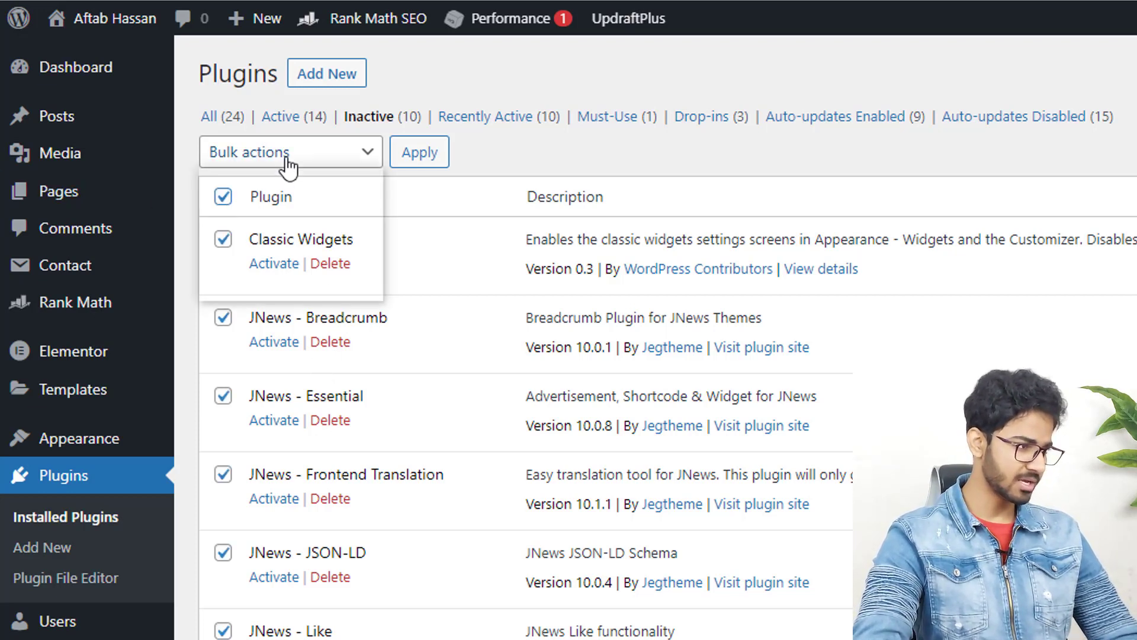
pyautogui.click(282, 243)
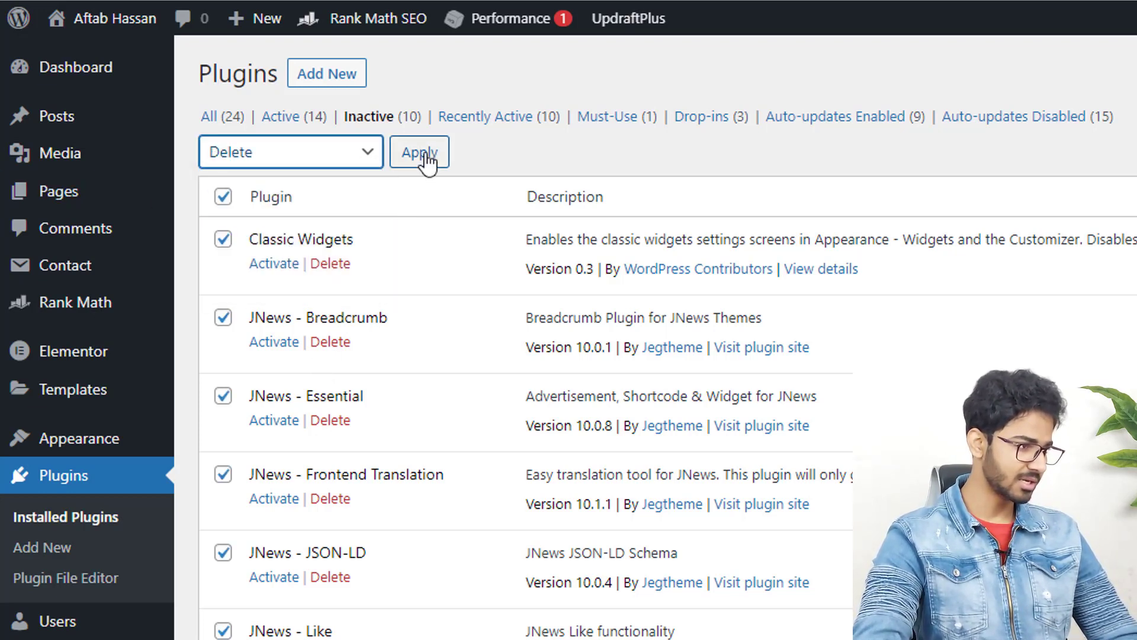
pyautogui.scroll(-2, 460, 283)
pyautogui.scroll(-2, 460, 284)
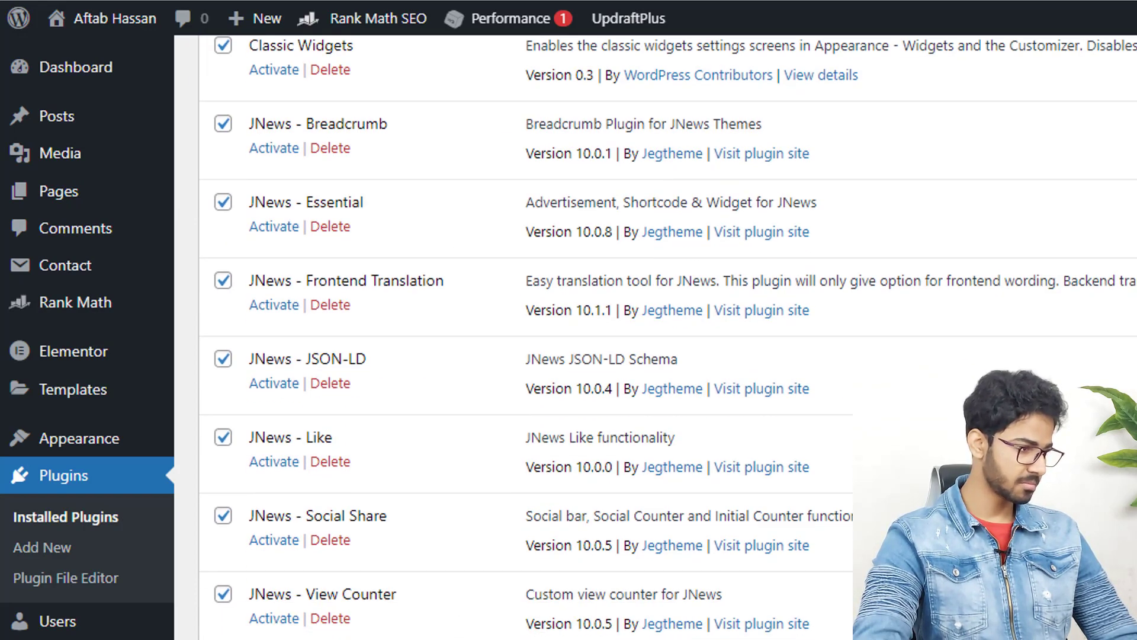
pyautogui.scroll(2, 667, 336)
pyautogui.scroll(2, 343, 609)
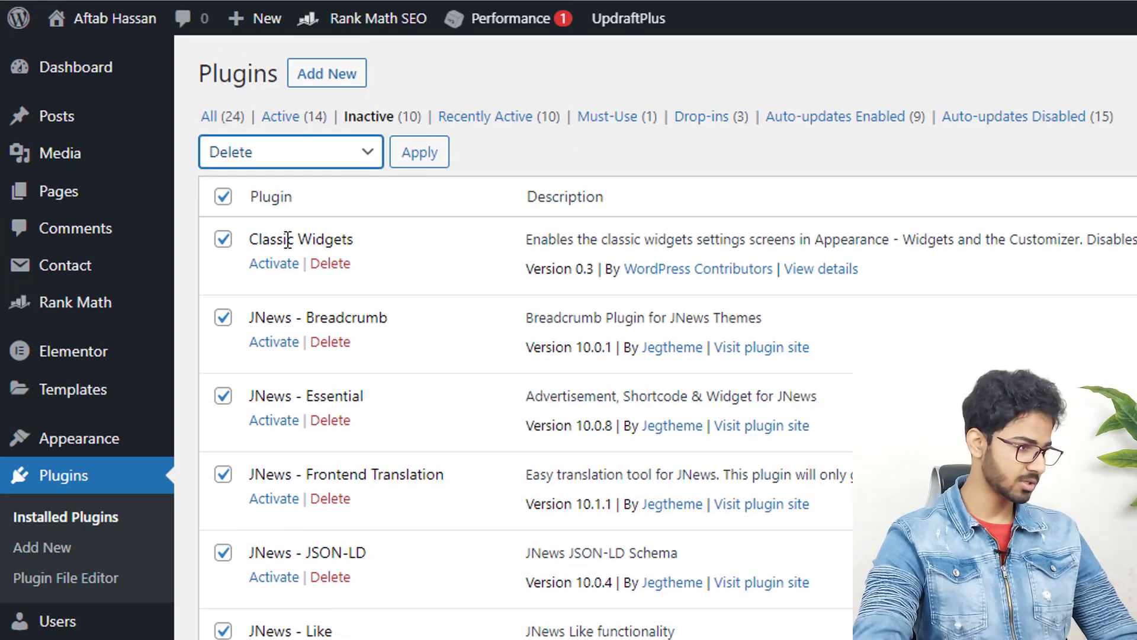
# Exclude Classic Widgets from the selection and bulk-delete the other inactive plugins, including their data
pyautogui.click(223, 239)
pyautogui.click(289, 166)
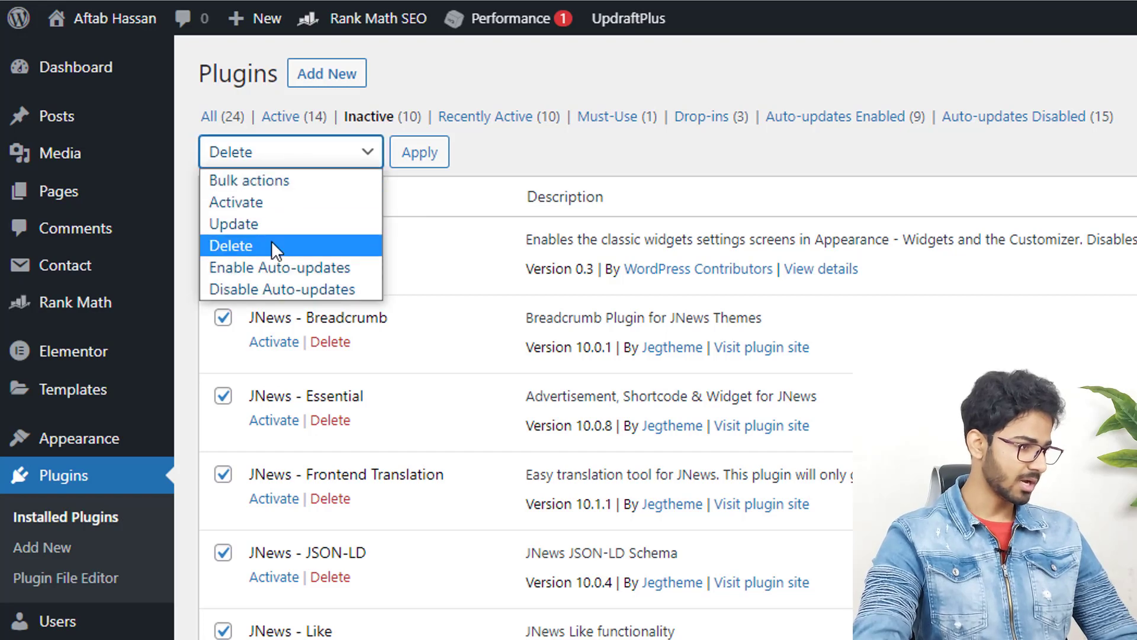
pyautogui.click(305, 246)
pyautogui.click(439, 157)
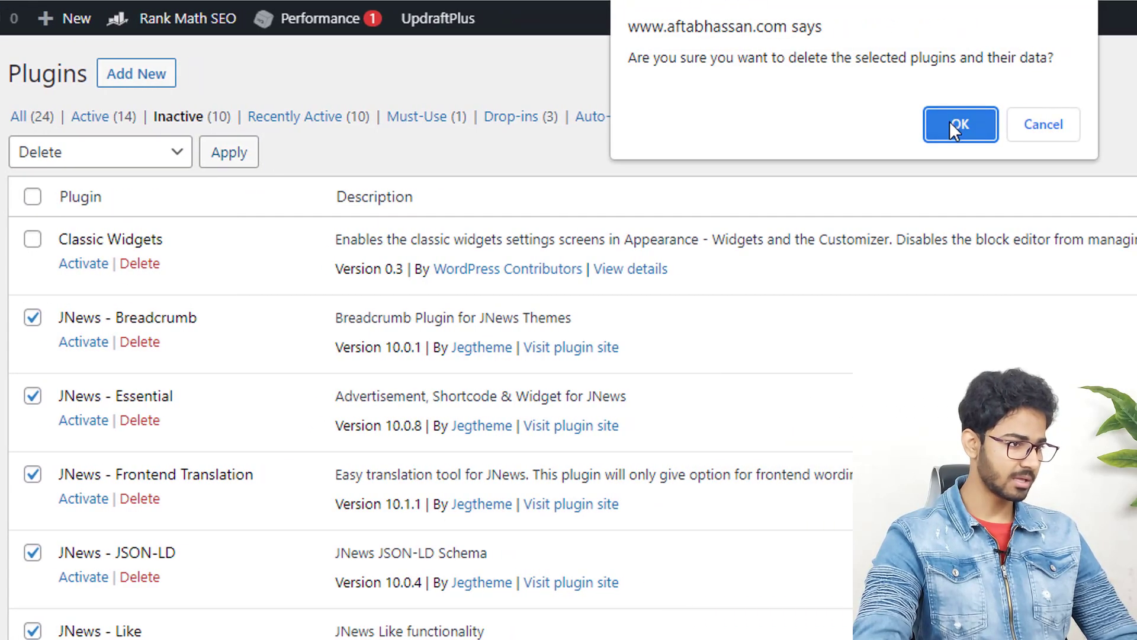
pyautogui.click(961, 124)
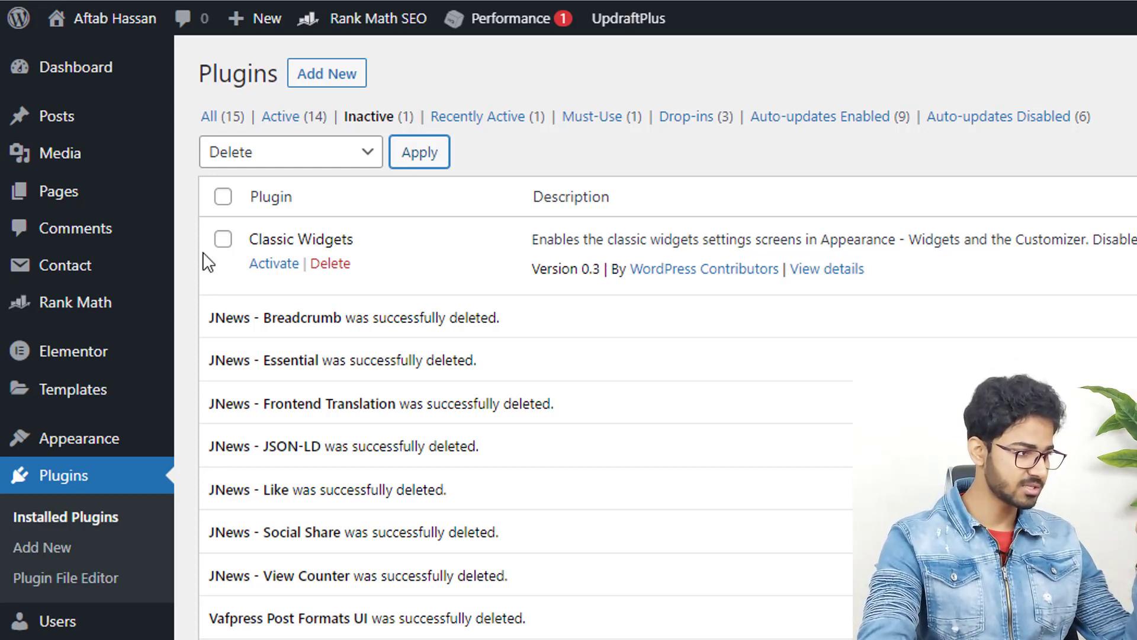
# Activate the Classic Widgets plugin and empty the page cache
pyautogui.click(265, 265)
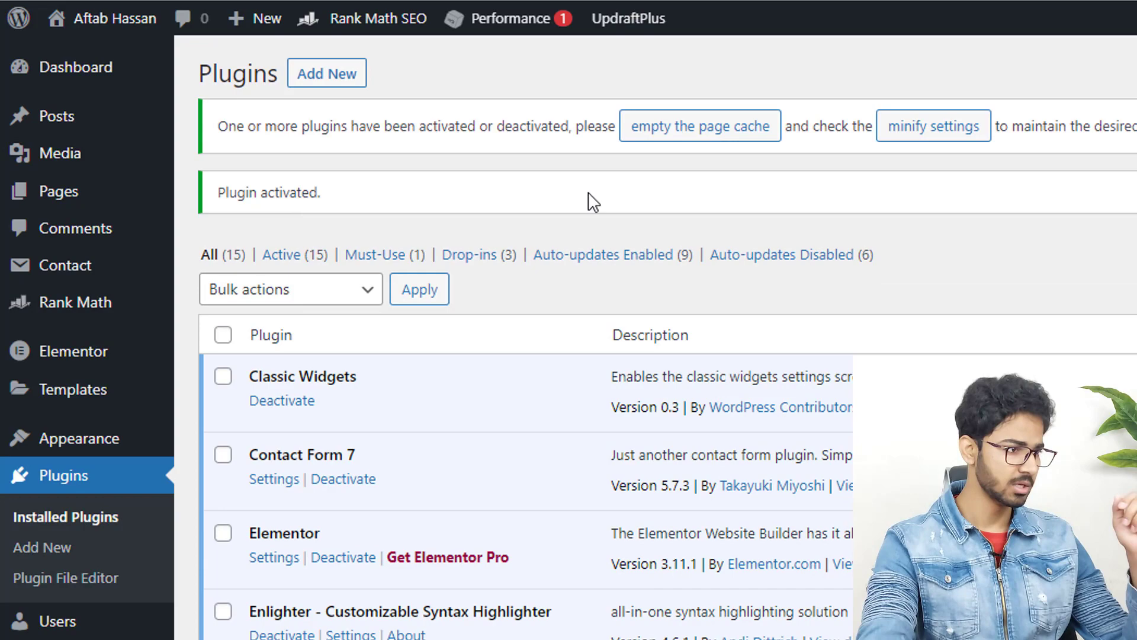
pyautogui.click(701, 141)
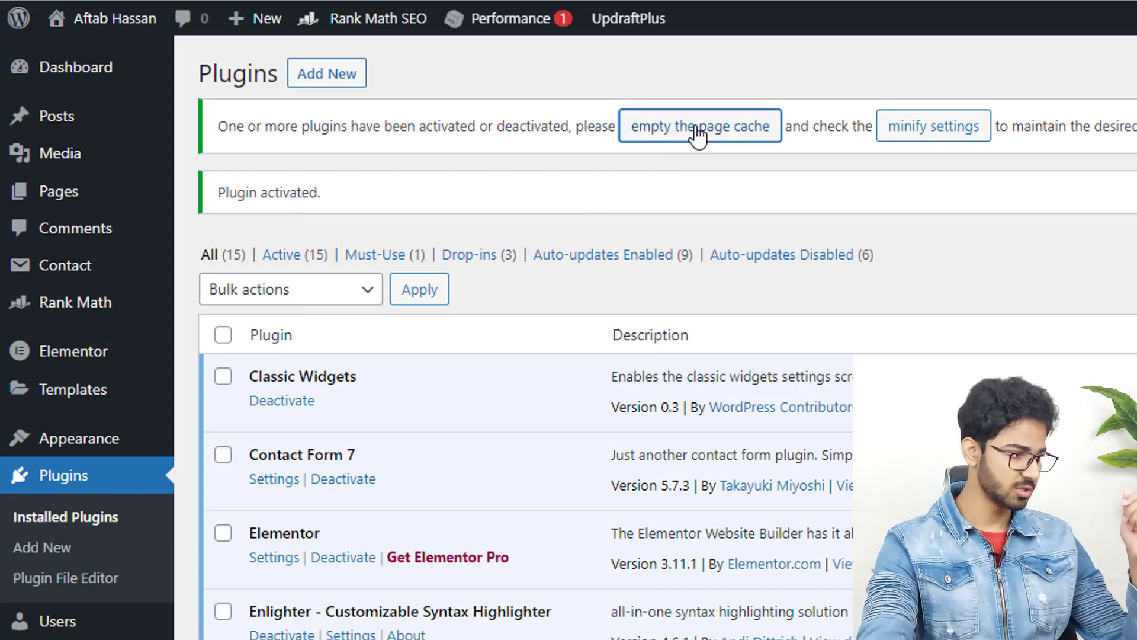
# Examine the remaining active plugins, including UpdraftPlus, Shortcodes Ultimate and i2 Pros & Cons
pyautogui.scroll(-10, 652, 237)
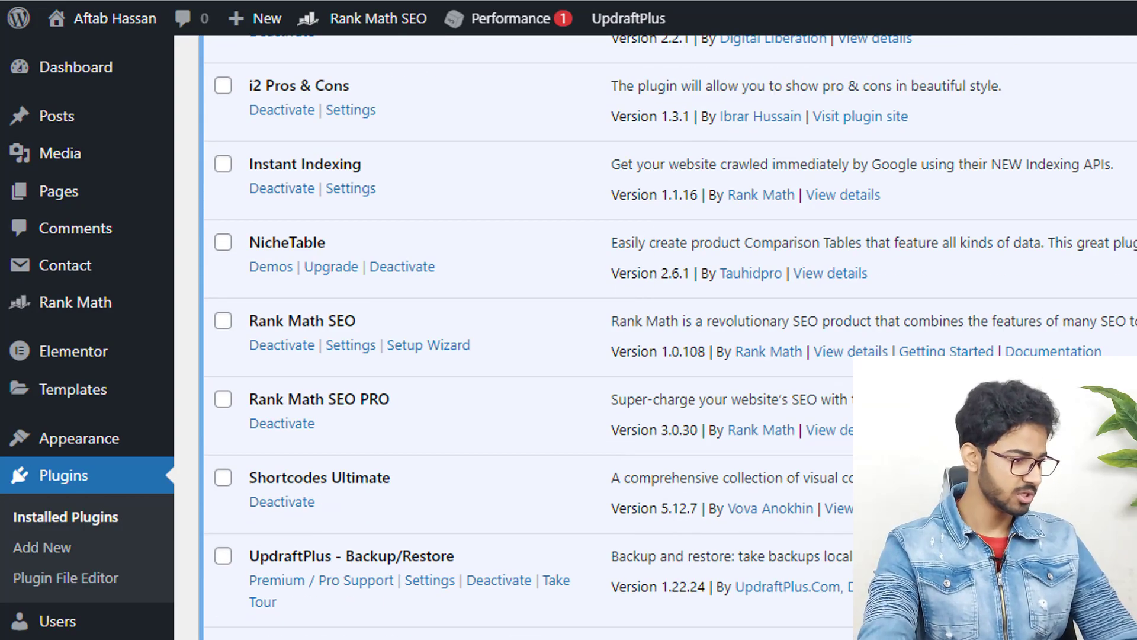
pyautogui.scroll(3, 255, 559)
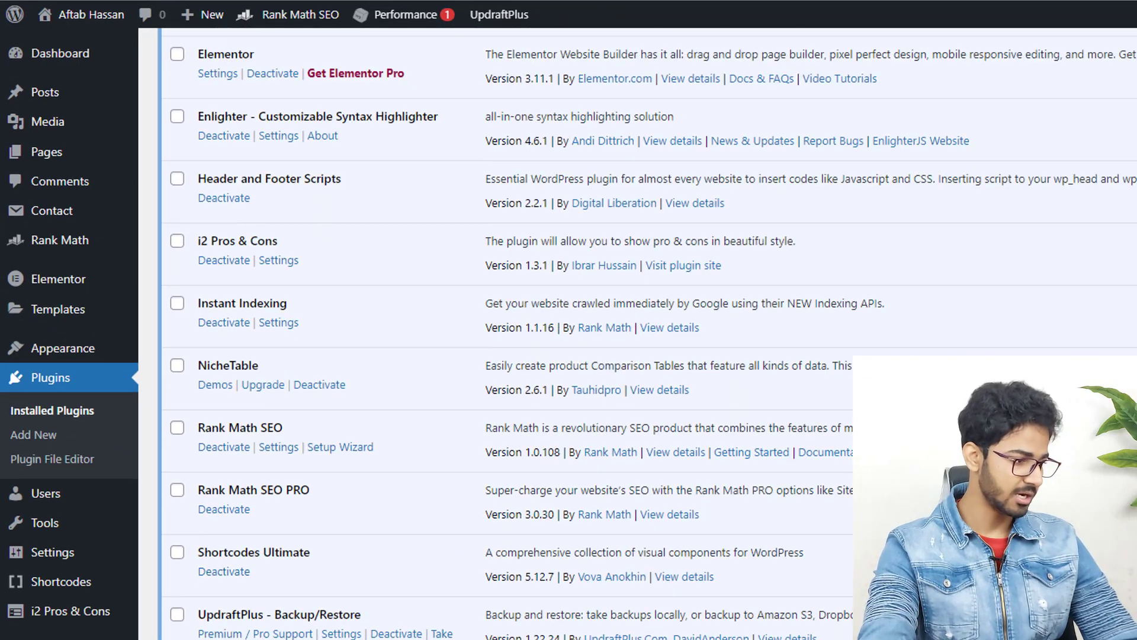
pyautogui.moveTo(229, 615); pyautogui.dragTo(286, 614)
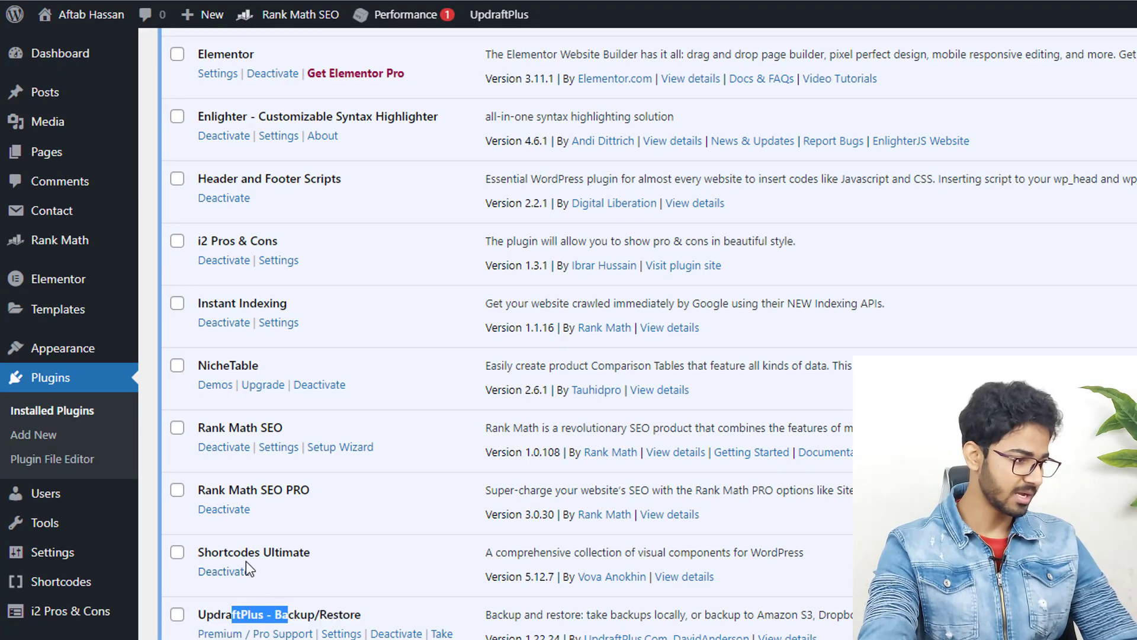
pyautogui.moveTo(241, 551); pyautogui.dragTo(307, 551)
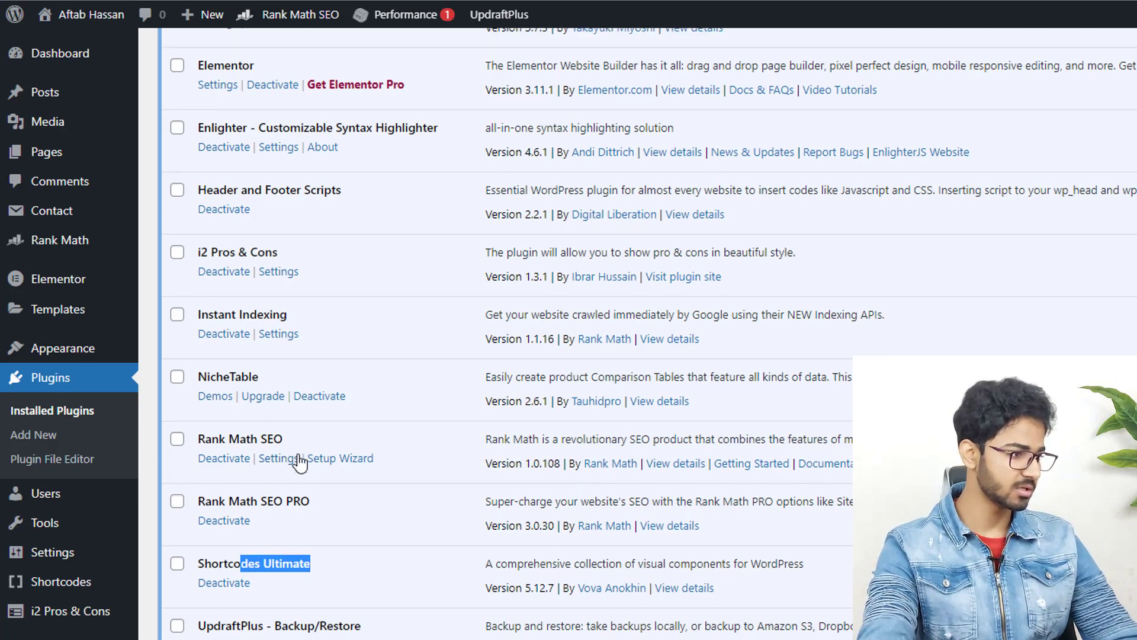
pyautogui.scroll(3, 261, 573)
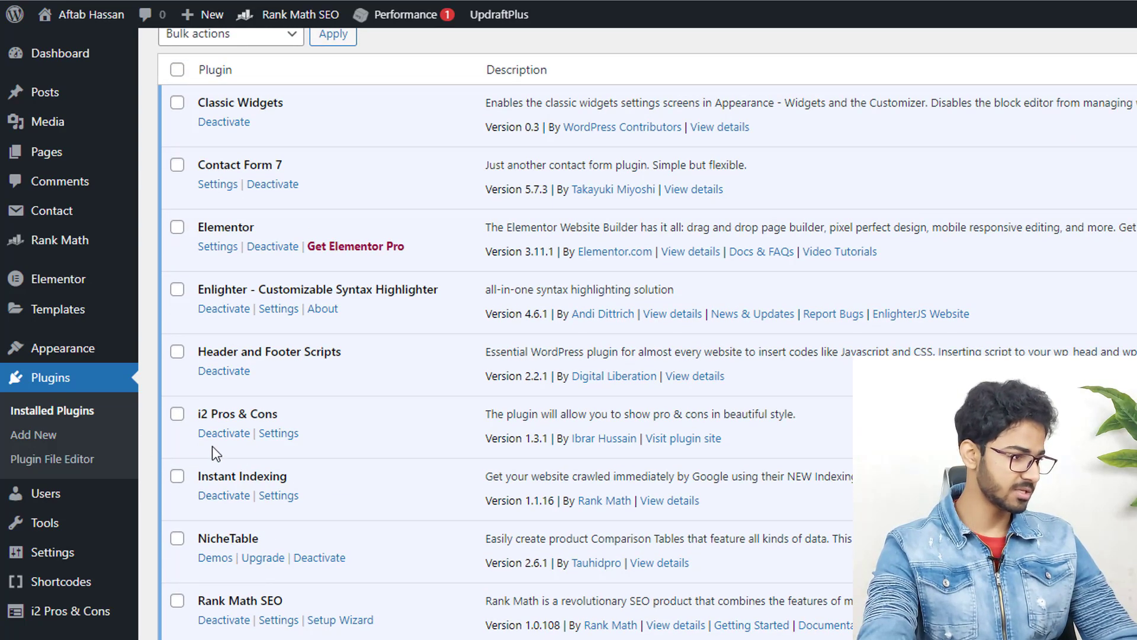
pyautogui.moveTo(224, 414); pyautogui.dragTo(279, 415)
pyautogui.scroll(3, 300, 376)
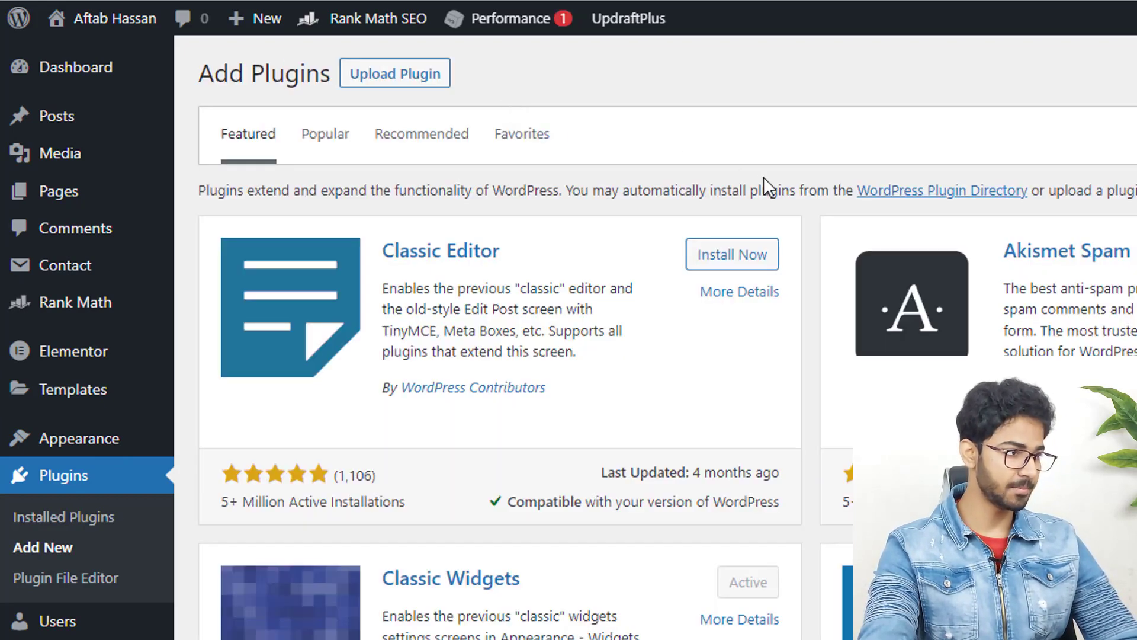
# Upload the plugin file gp-premium-2.1.2.zip from the desktop, then install and activate it
pyautogui.click(414, 79)
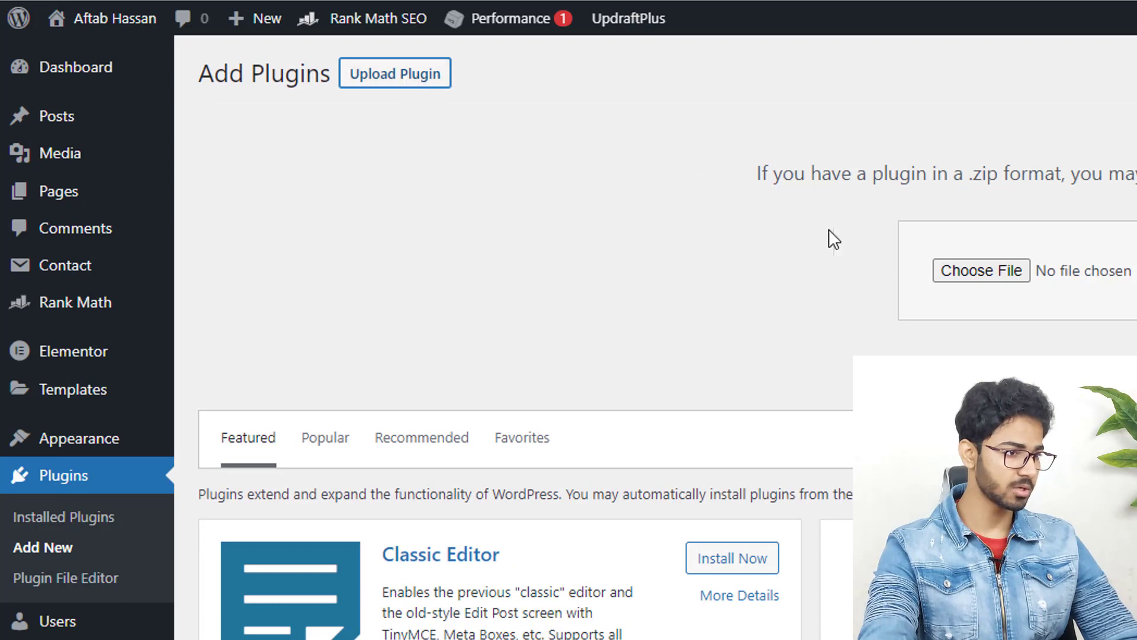
pyautogui.click(1022, 281)
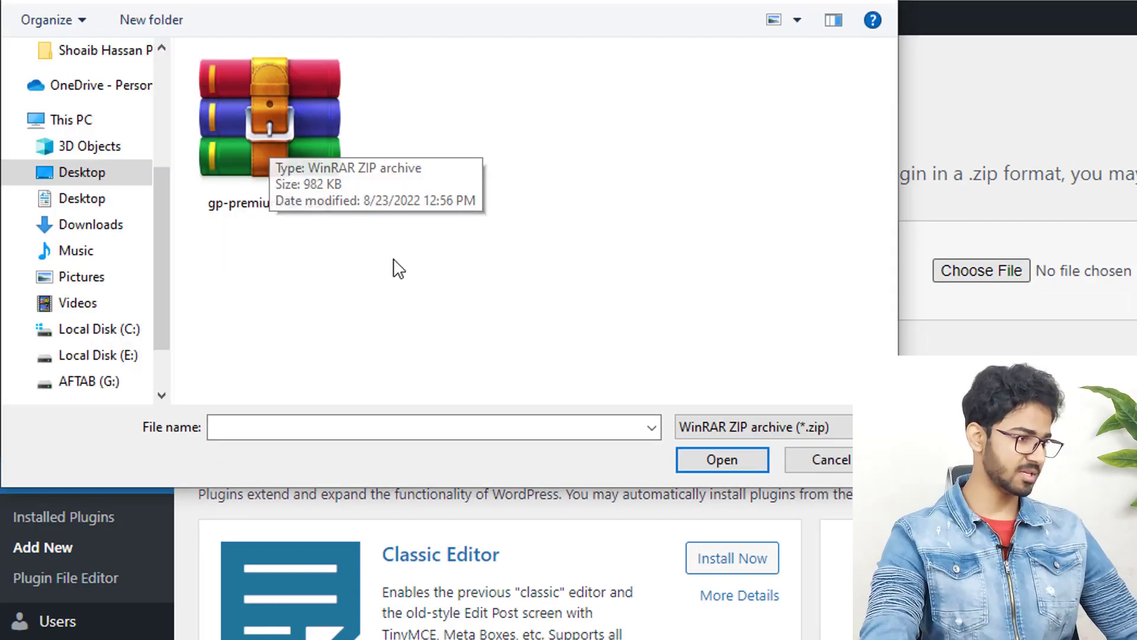
pyautogui.click(268, 149)
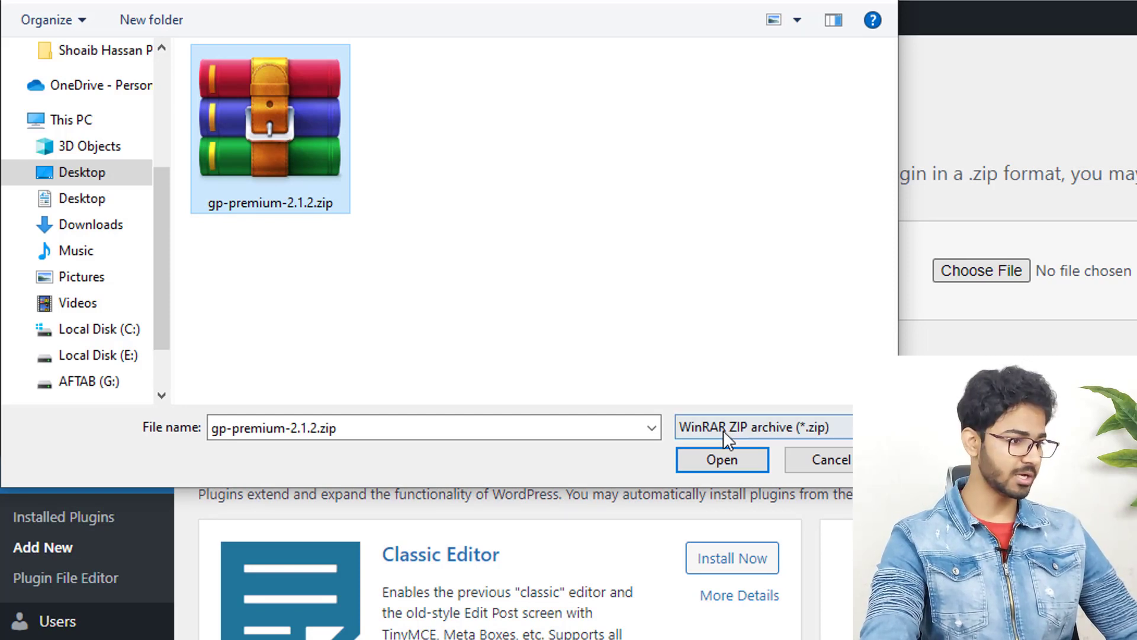
pyautogui.click(734, 460)
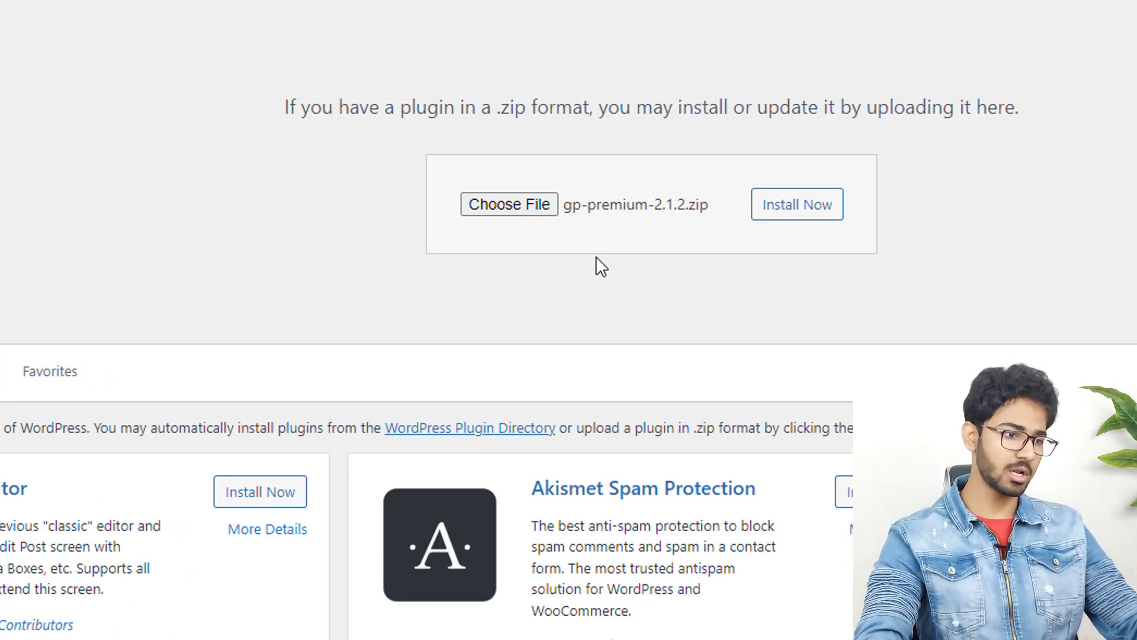
pyautogui.click(807, 212)
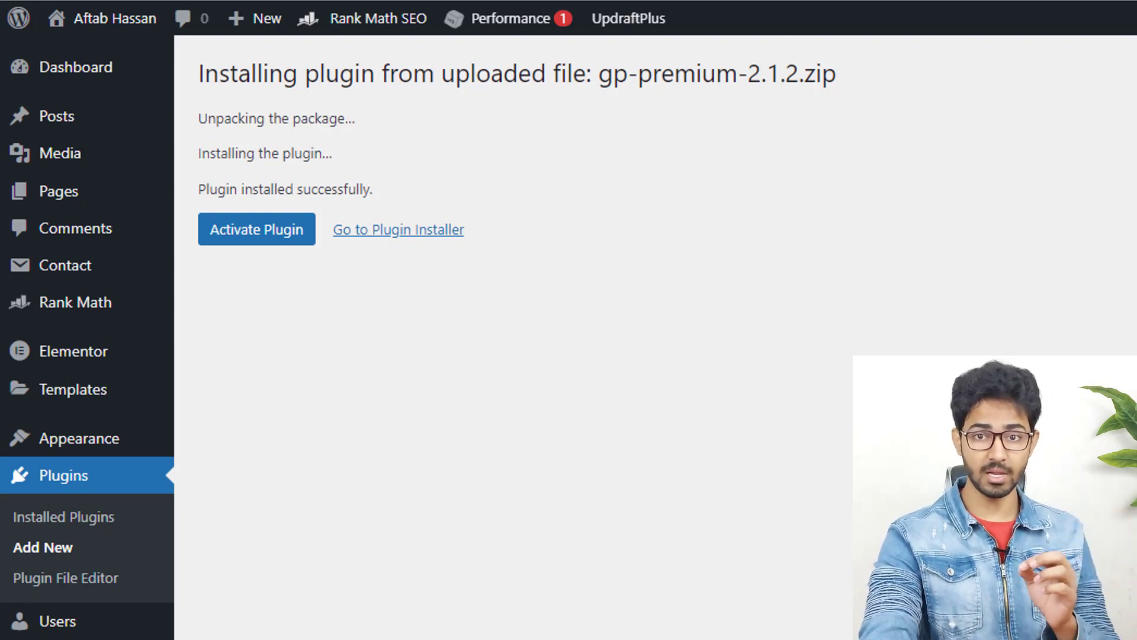
pyautogui.click(229, 249)
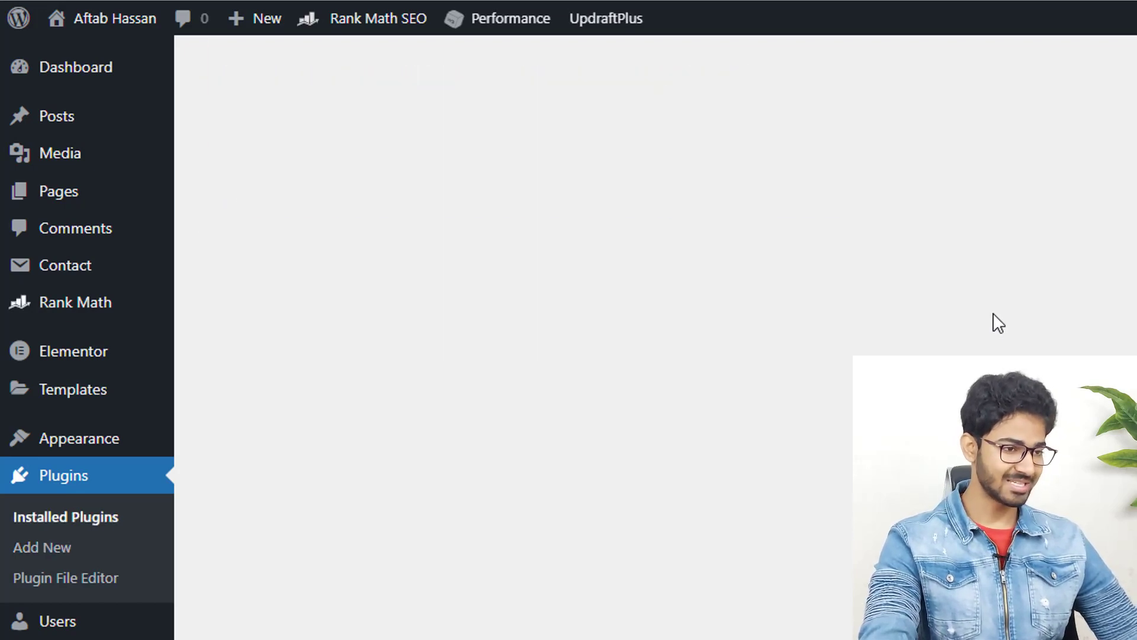
pyautogui.click(681, 153)
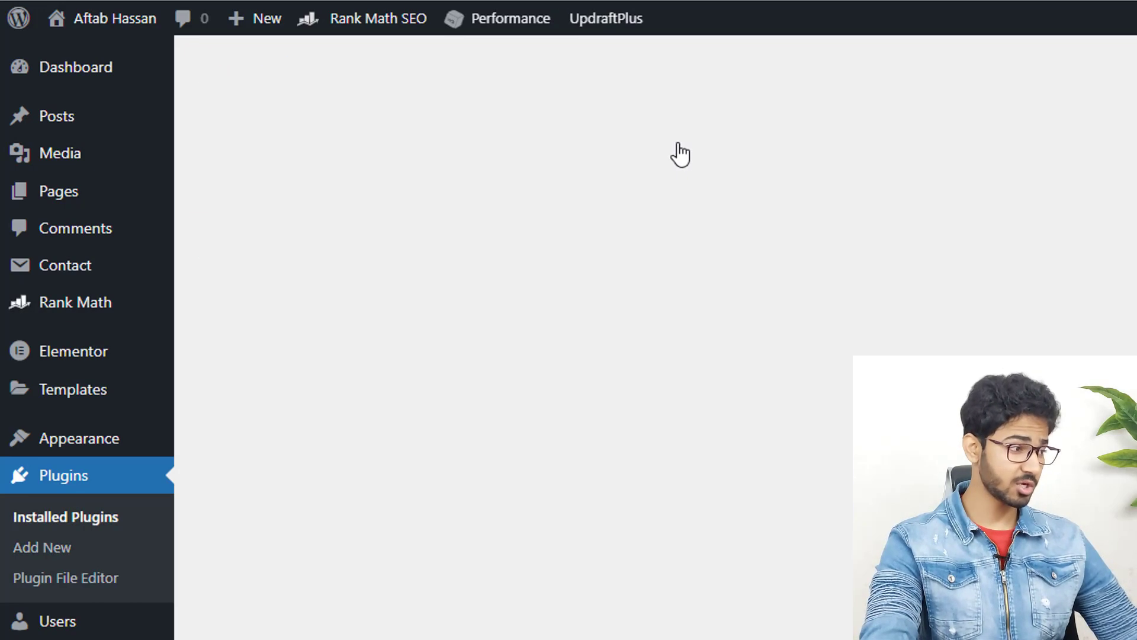
# On the GeneratePress settings page, paste the license key and save it to activate premium updates
pyautogui.moveTo(67, 451)
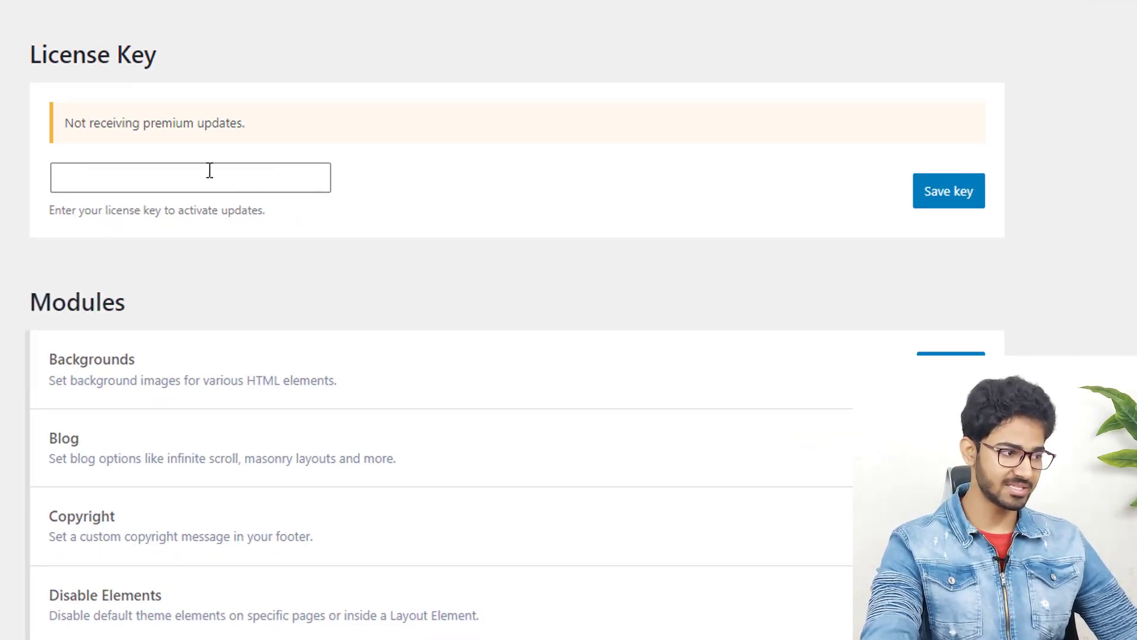
pyautogui.rightClick(131, 174)
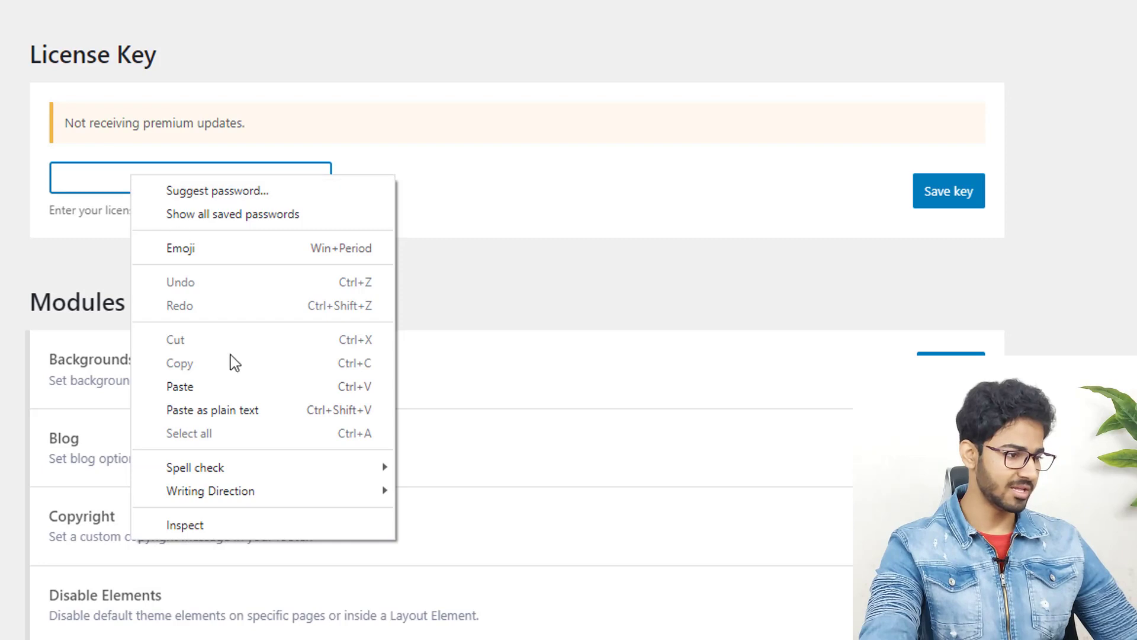
pyautogui.click(224, 387)
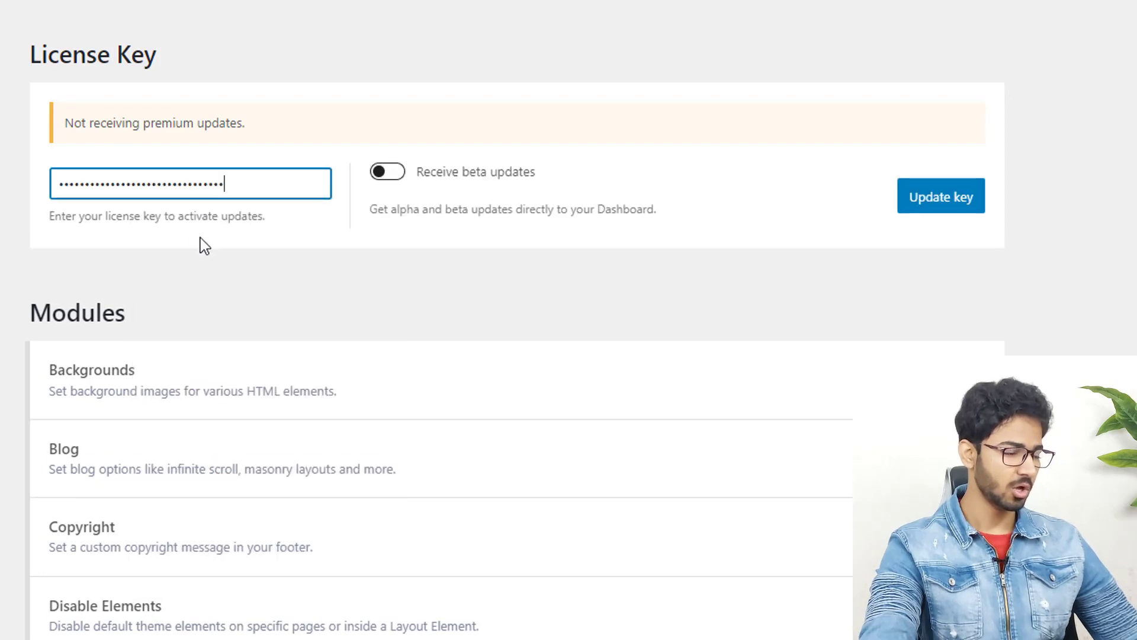
pyautogui.click(938, 202)
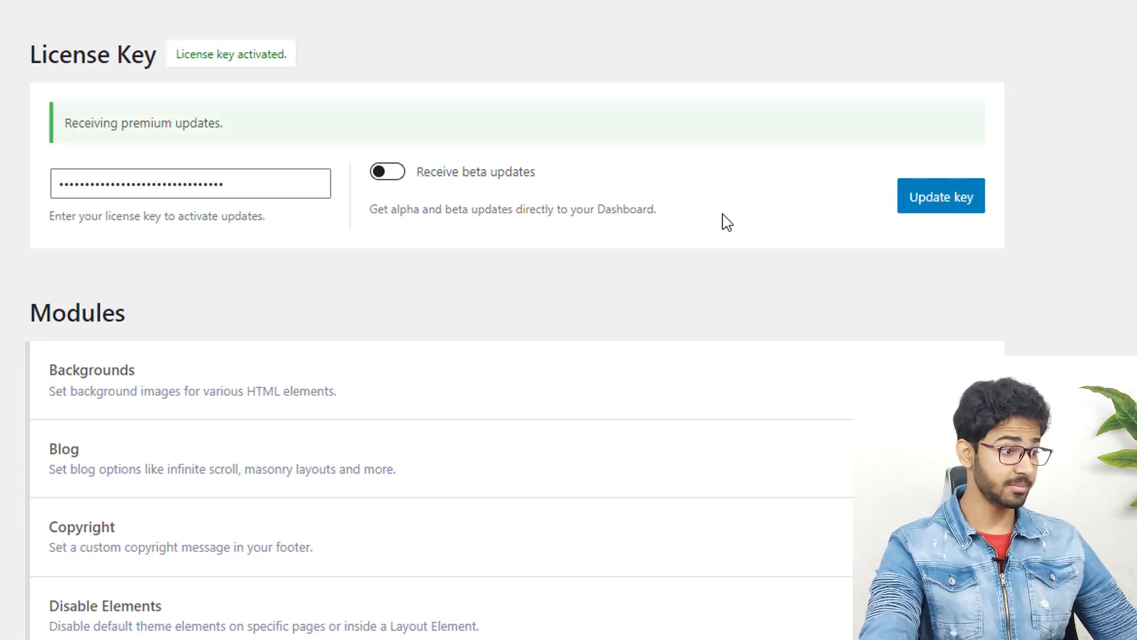
pyautogui.moveTo(74, 126); pyautogui.dragTo(197, 128)
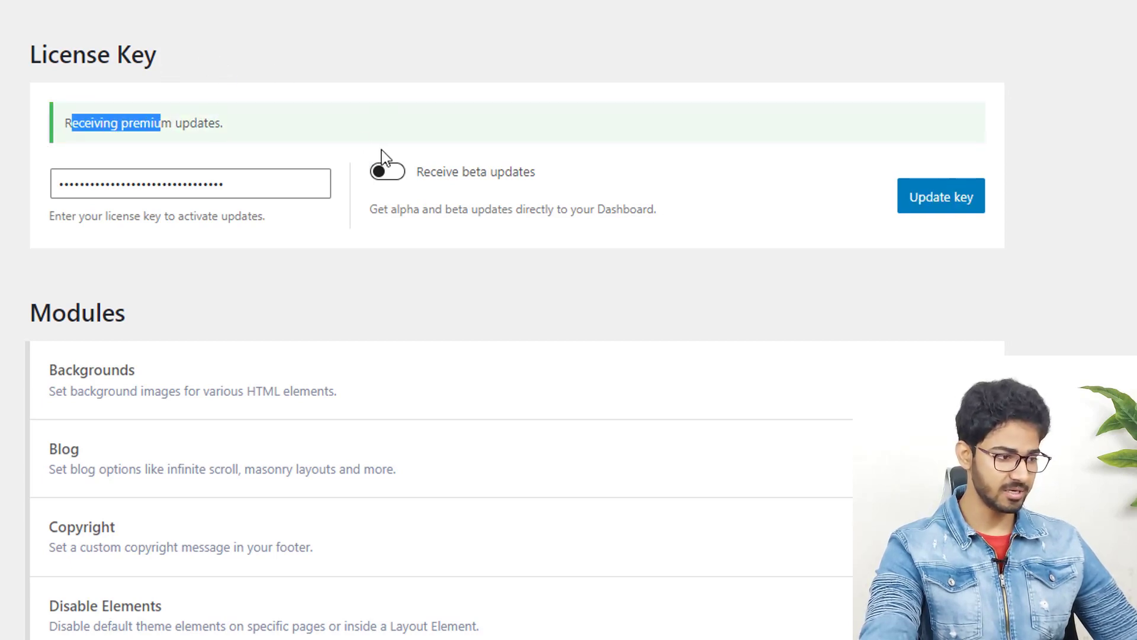
# Activate every GP Premium module from Backgrounds through Spacing, leaving out WooCommerce, and reload the GeneratePress settings page
pyautogui.scroll(-7, 531, 198)
pyautogui.scroll(2, 898, 533)
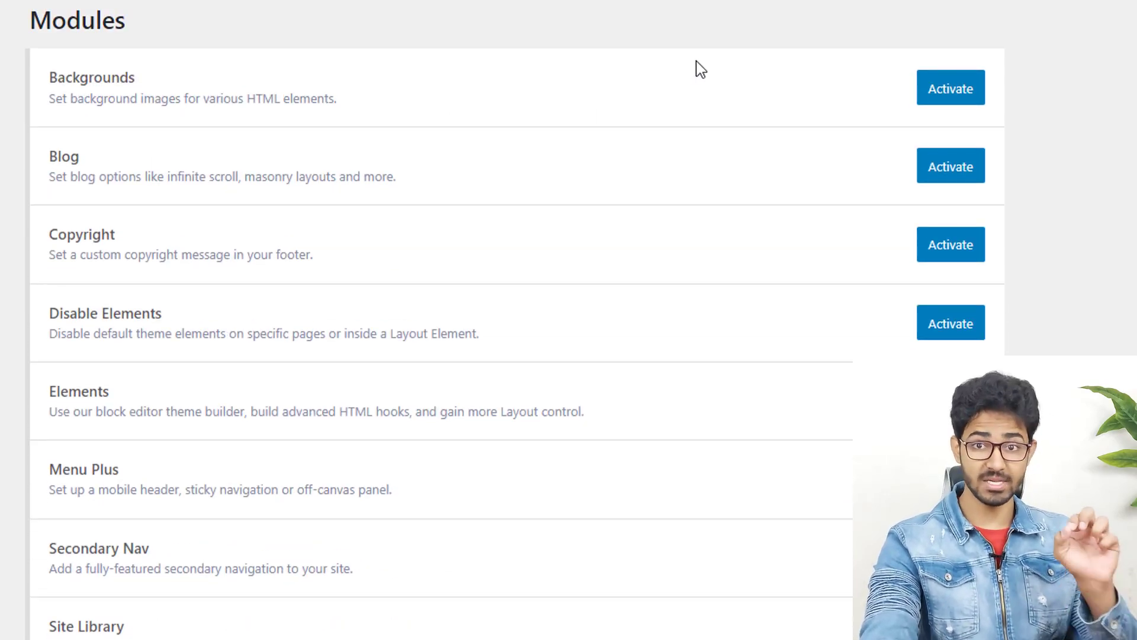
pyautogui.click(950, 97)
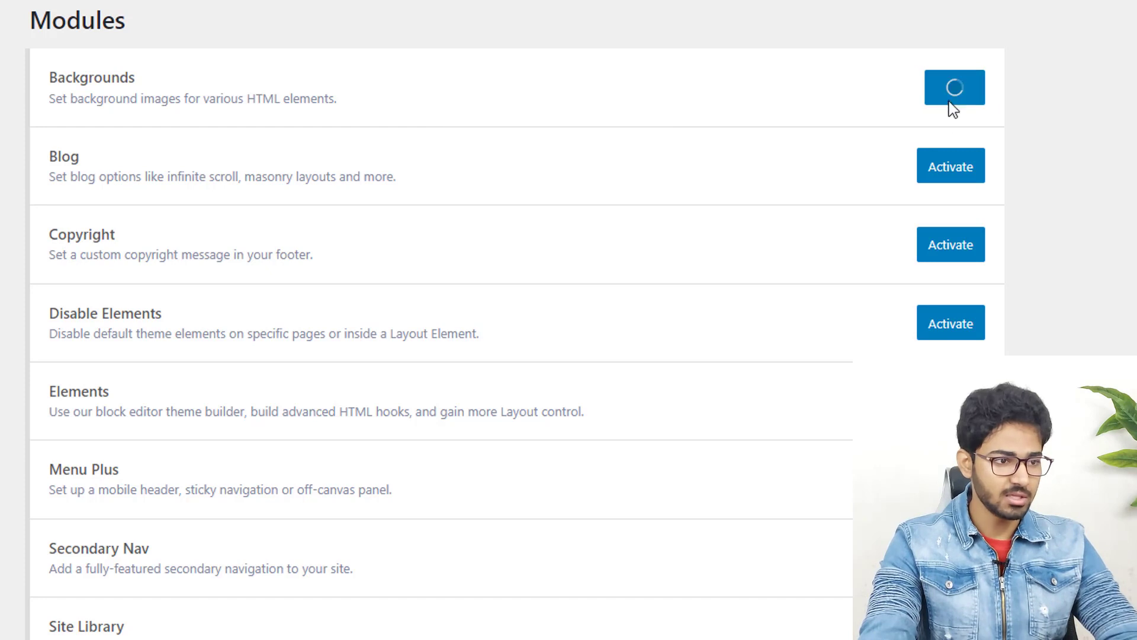
pyautogui.click(952, 164)
pyautogui.click(951, 245)
pyautogui.click(947, 327)
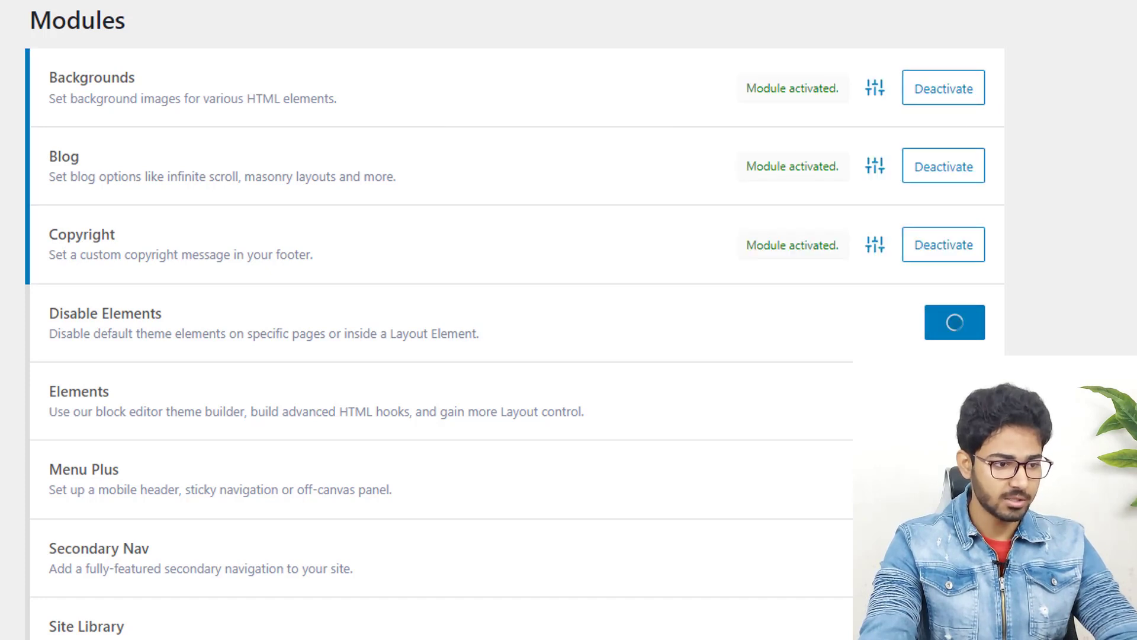
pyautogui.click(950, 401)
pyautogui.click(944, 479)
pyautogui.click(943, 558)
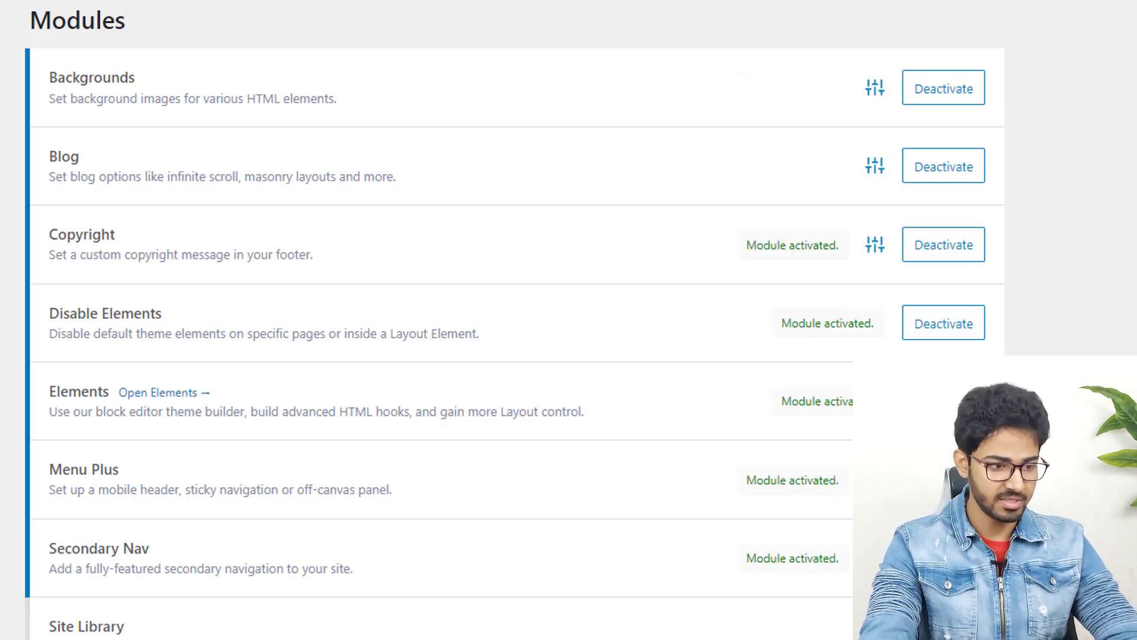
pyautogui.click(944, 635)
pyautogui.scroll(-8, 789, 314)
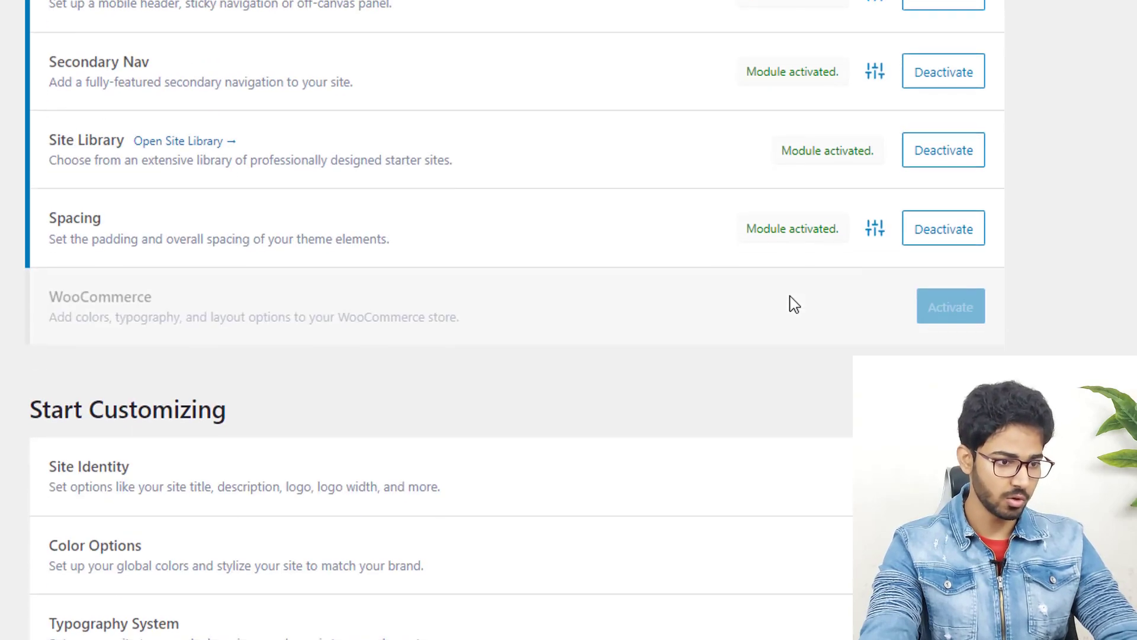
pyautogui.scroll(12, 779, 309)
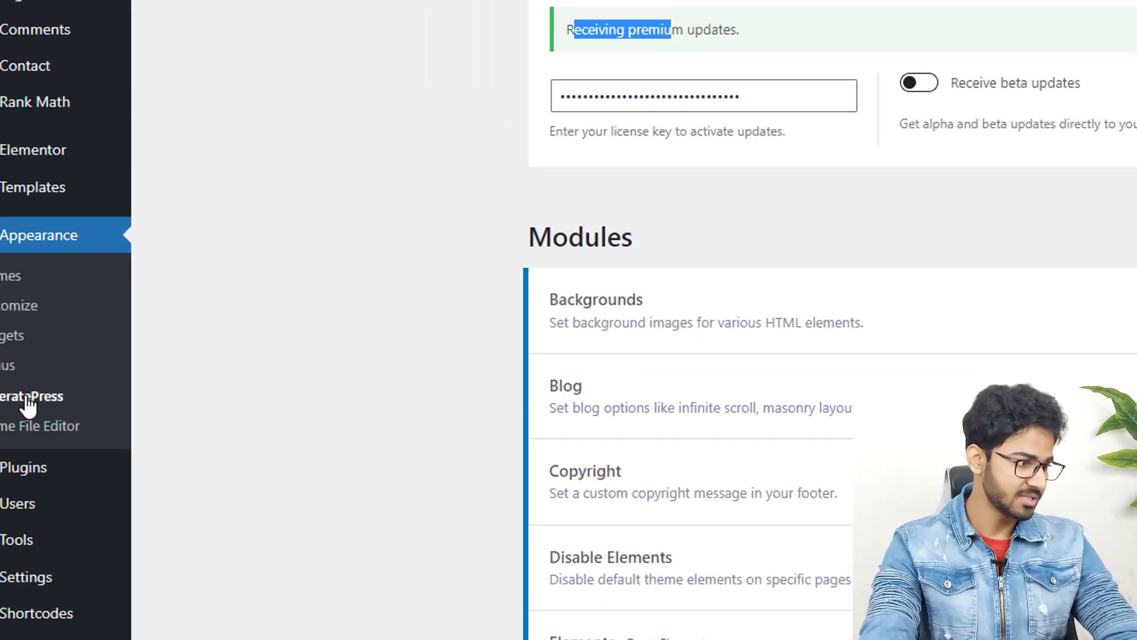
pyautogui.press('F5')
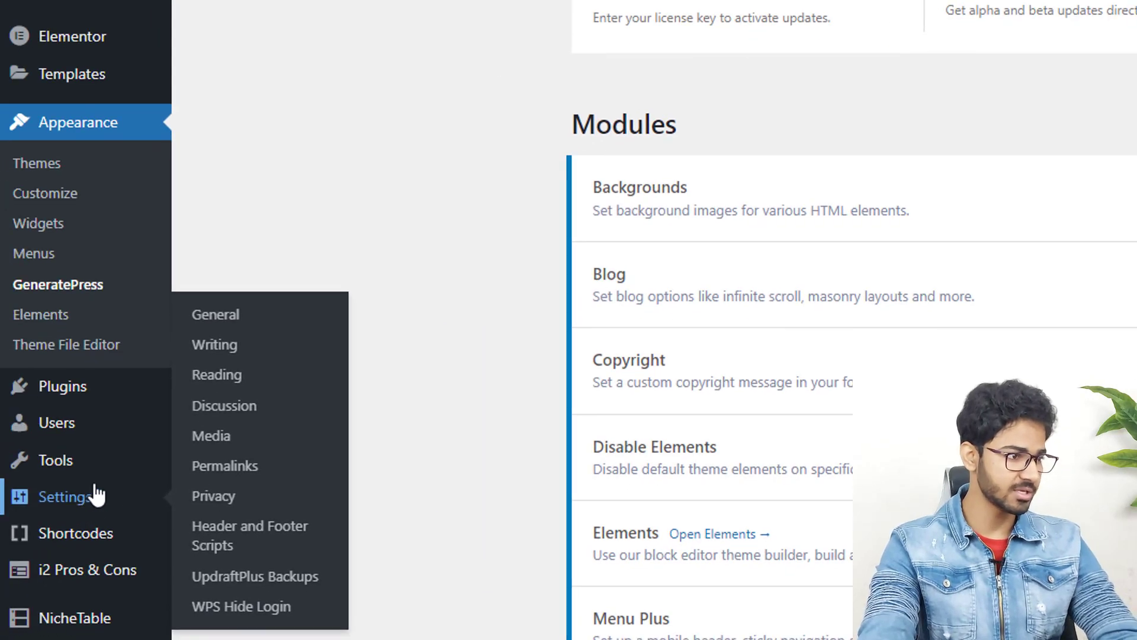
# In the Reading settings, make the homepage display the latest posts, save the change and check the live homepage
pyautogui.click(95, 495)
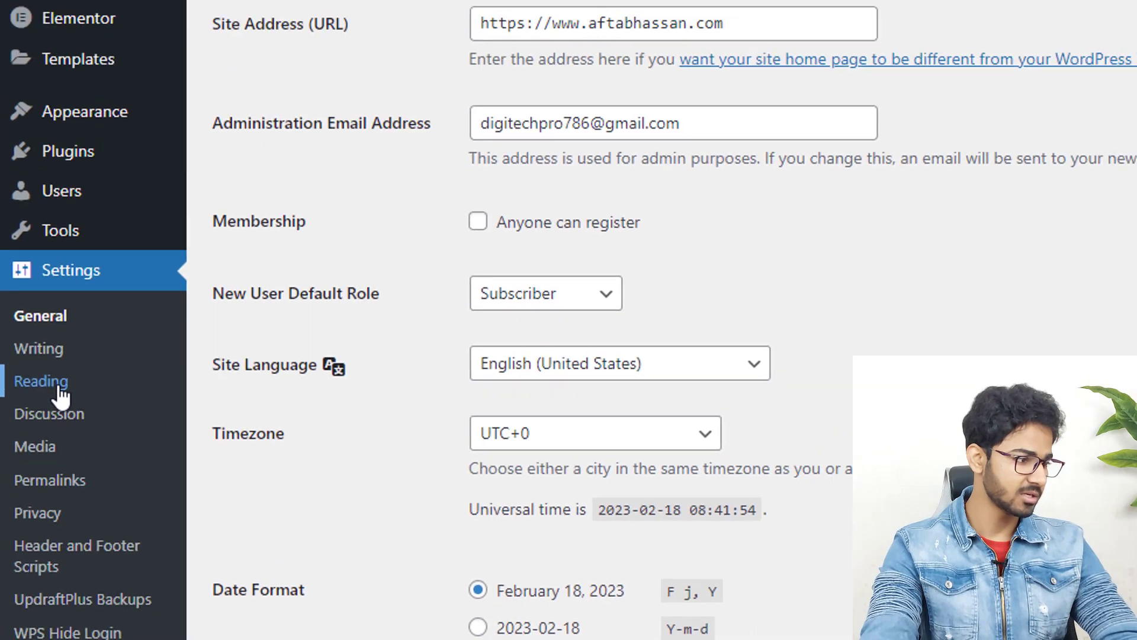
pyautogui.click(67, 256)
pyautogui.click(504, 211)
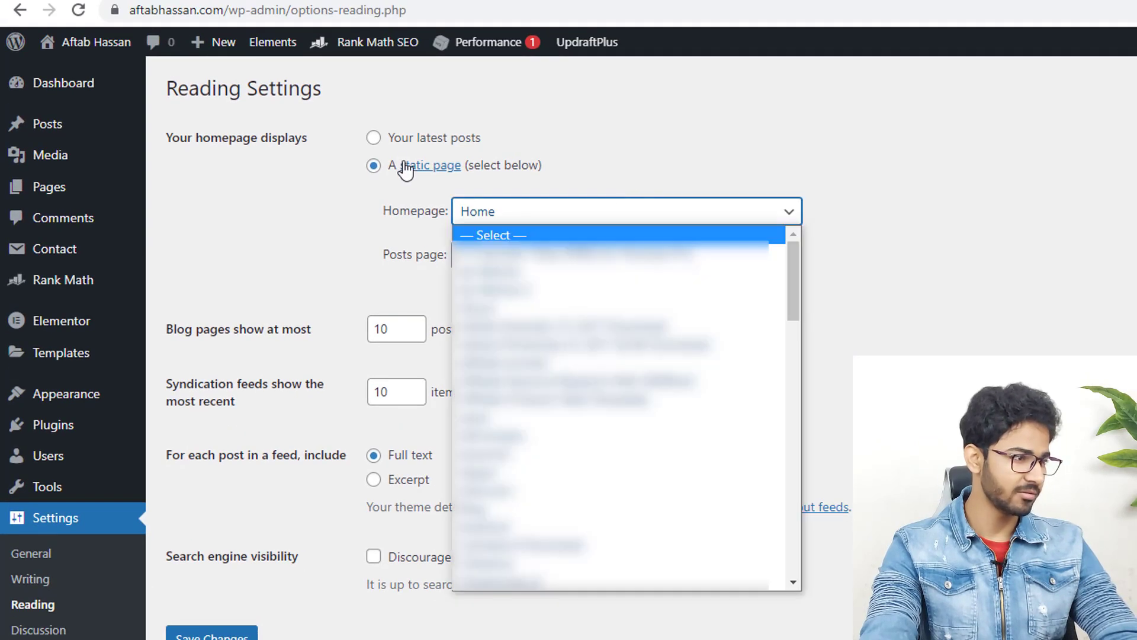
pyautogui.click(402, 145)
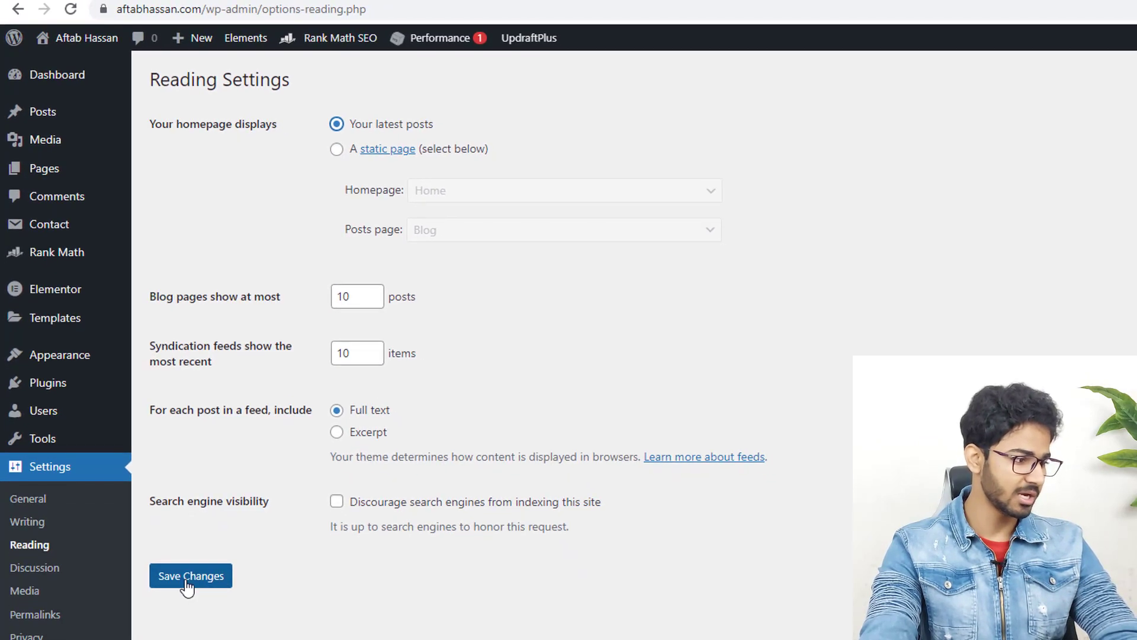
pyautogui.click(187, 587)
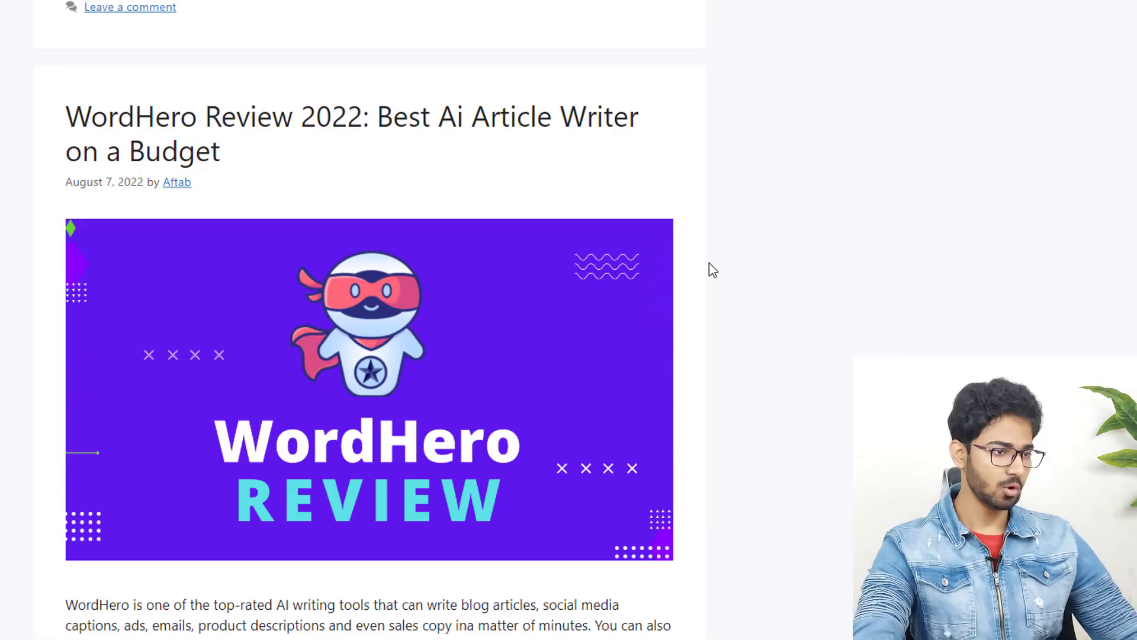
pyautogui.scroll(10, 713, 270)
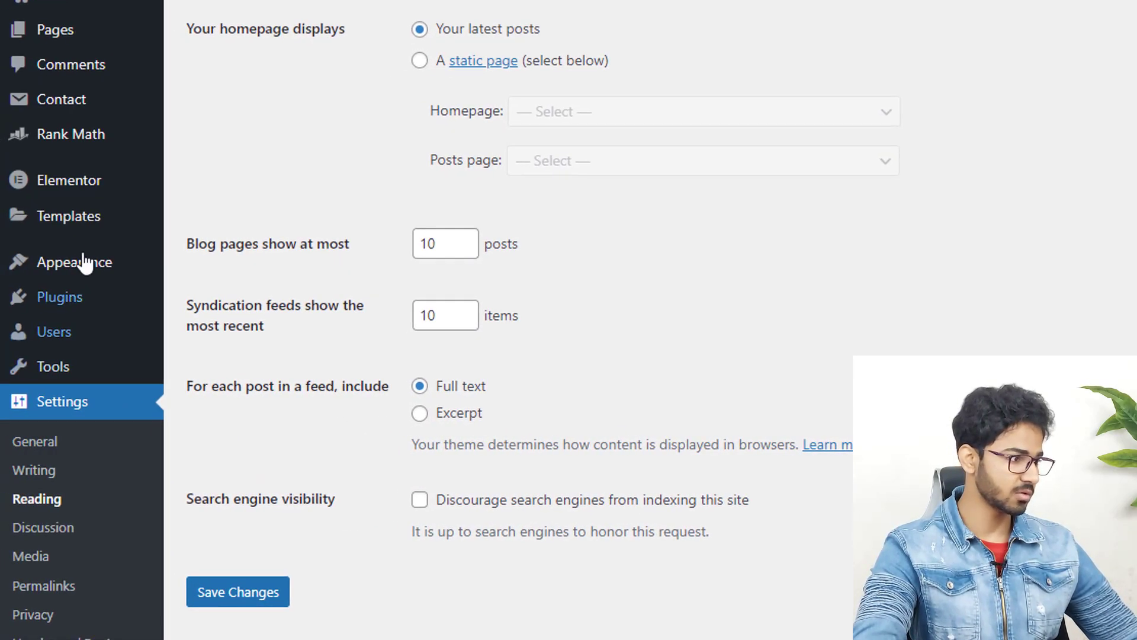
# Open the GeneratePress Site Library and preview the Scribe starter site, examining its homepage from header to footer
pyautogui.moveTo(86, 261)
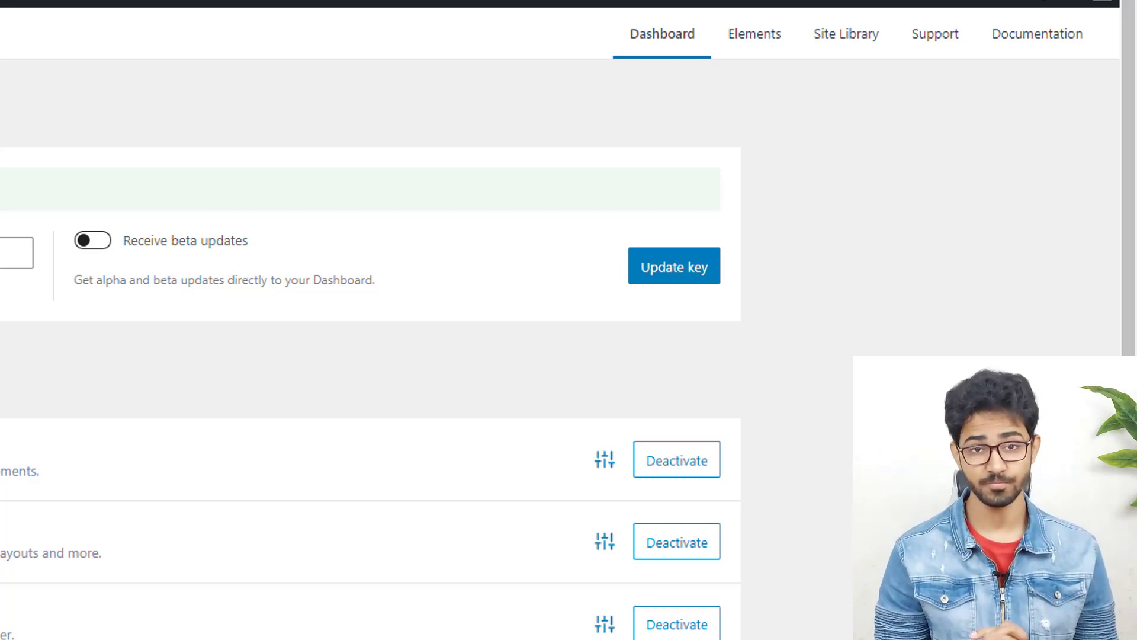
pyautogui.click(839, 50)
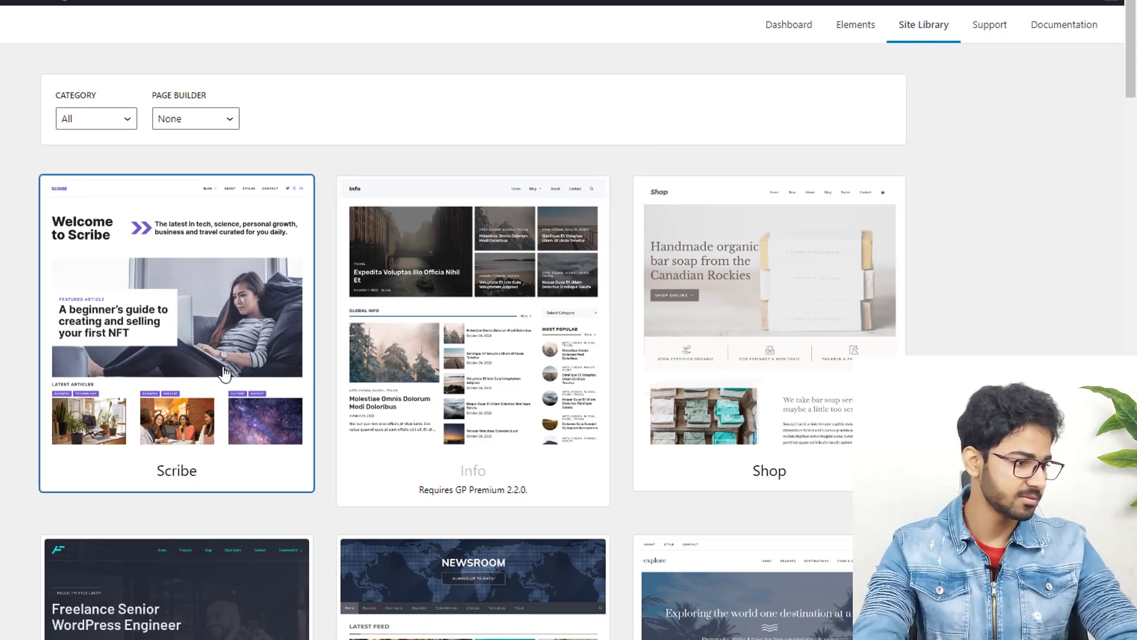
pyautogui.click(243, 312)
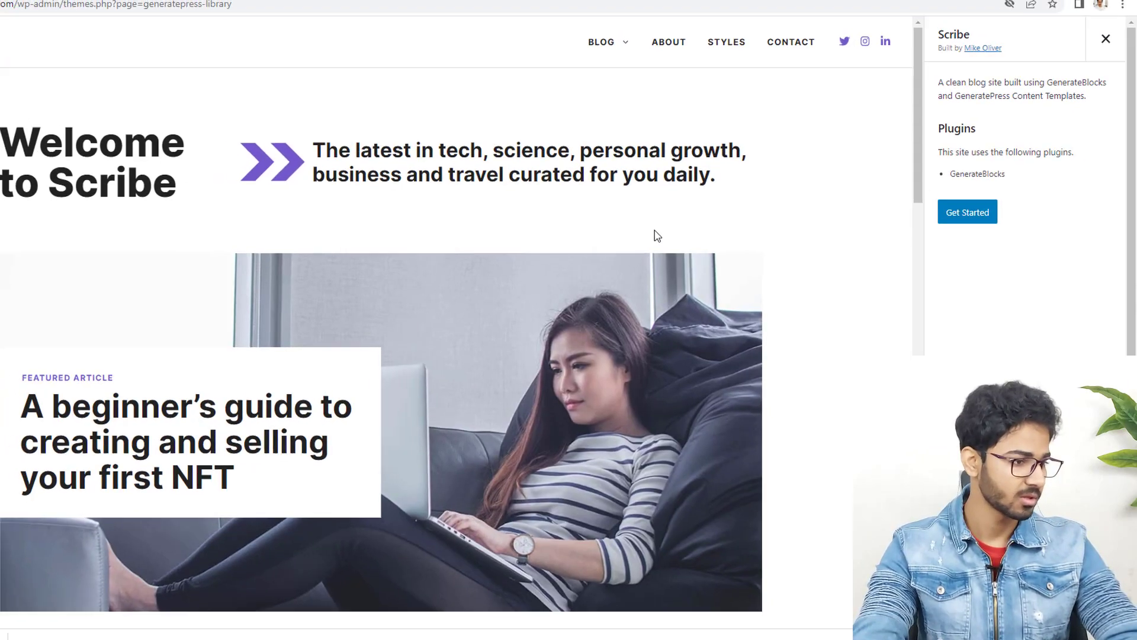
pyautogui.scroll(-10, 658, 237)
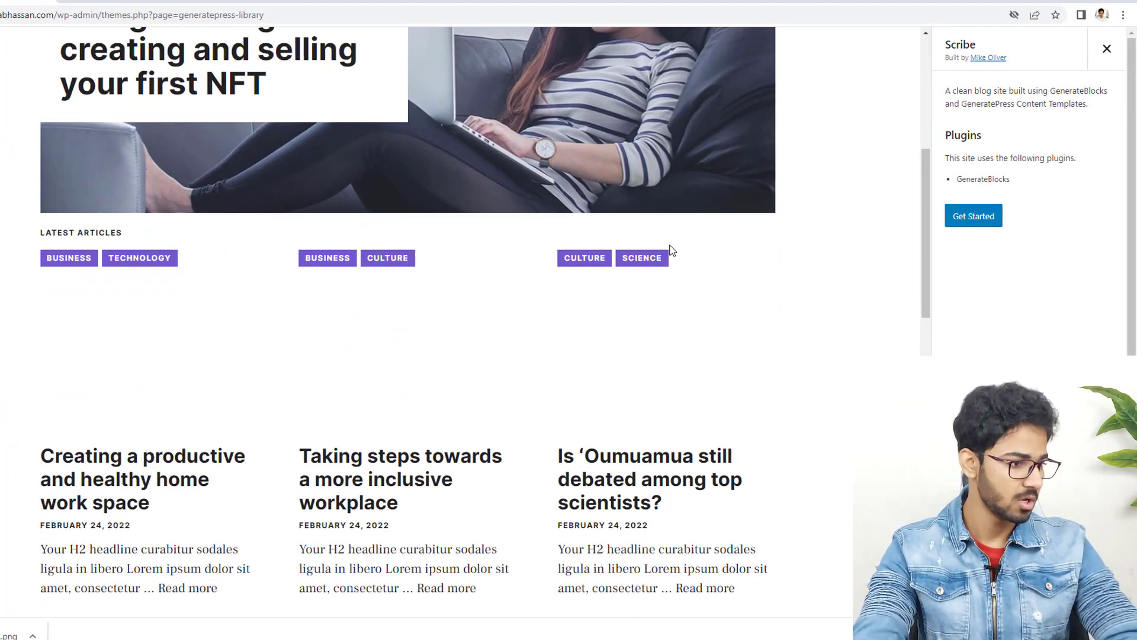
pyautogui.scroll(5, 655, 261)
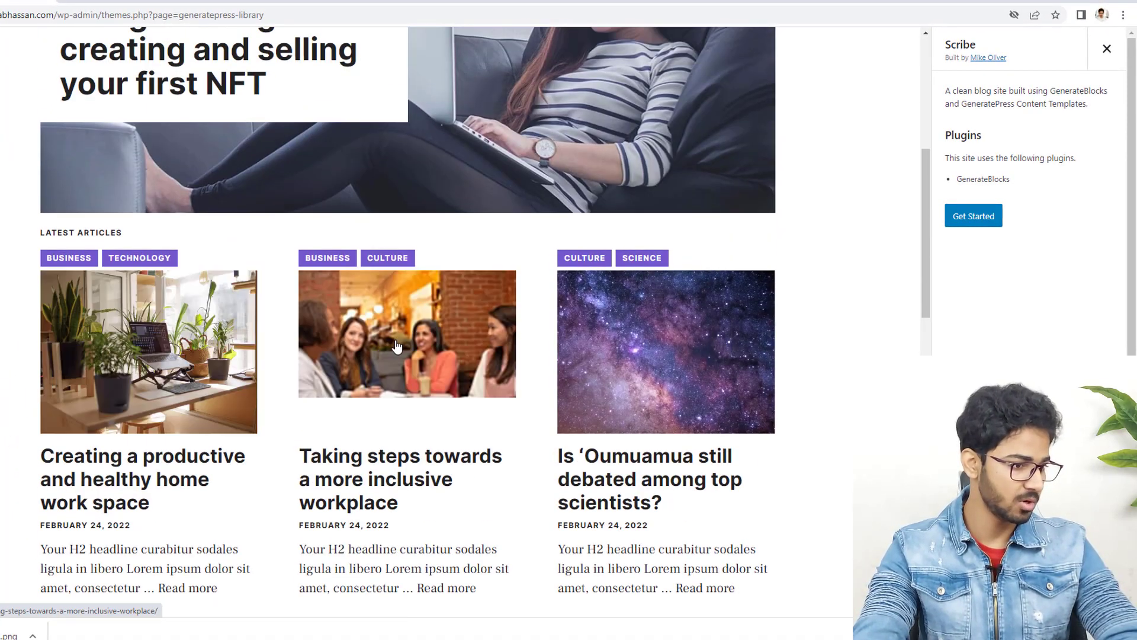
pyautogui.scroll(-8, 421, 343)
pyautogui.scroll(-9, 421, 336)
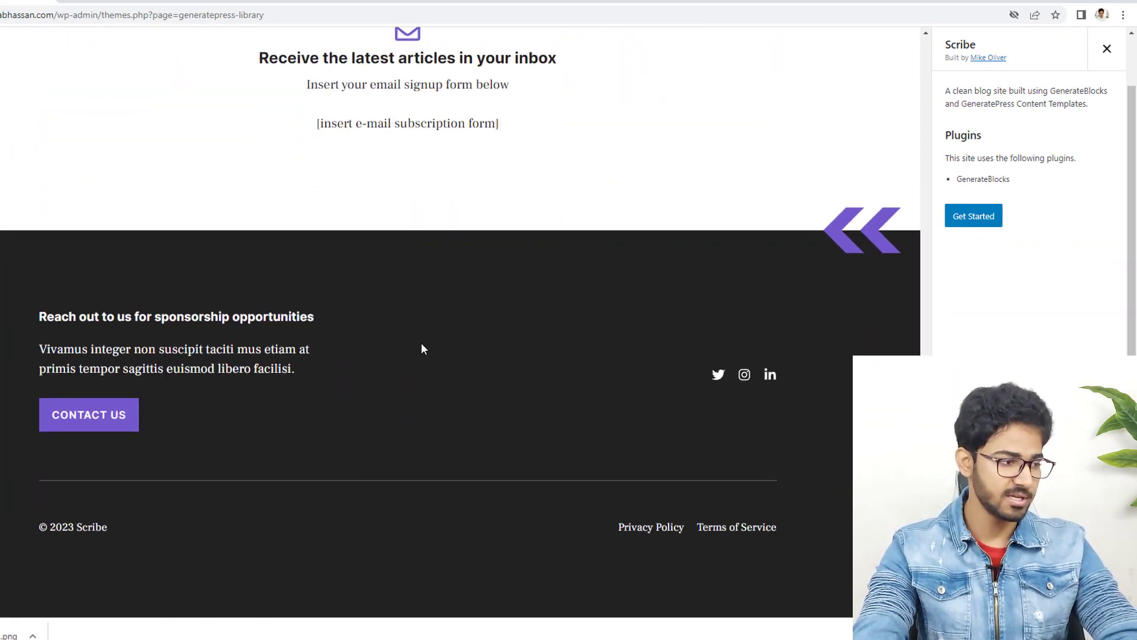
pyautogui.scroll(15, 422, 355)
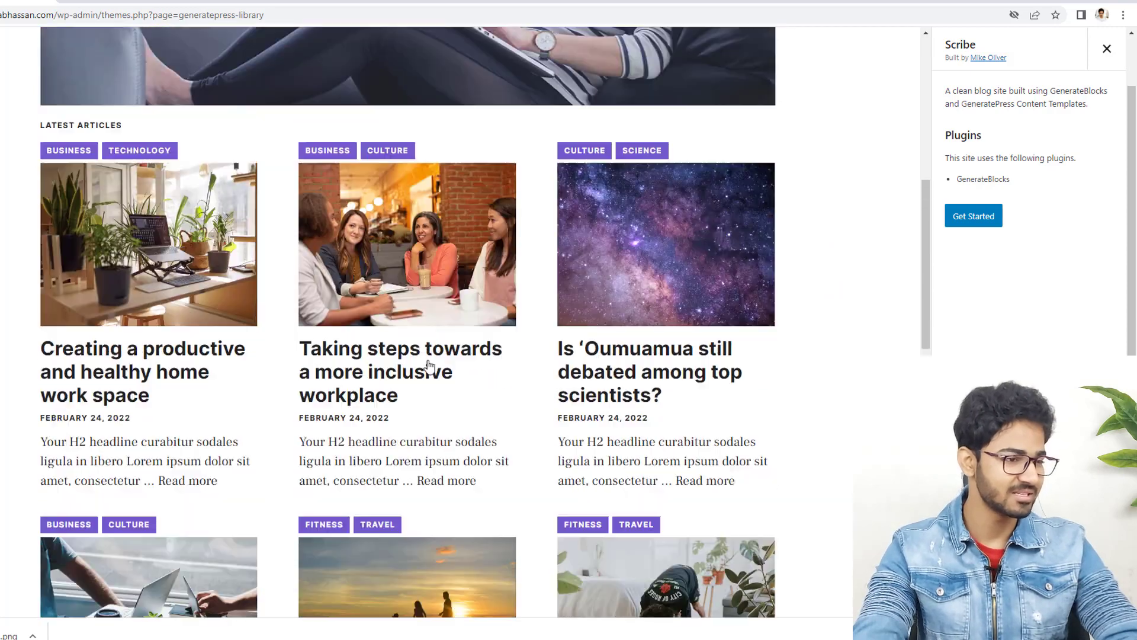
pyautogui.scroll(8, 429, 366)
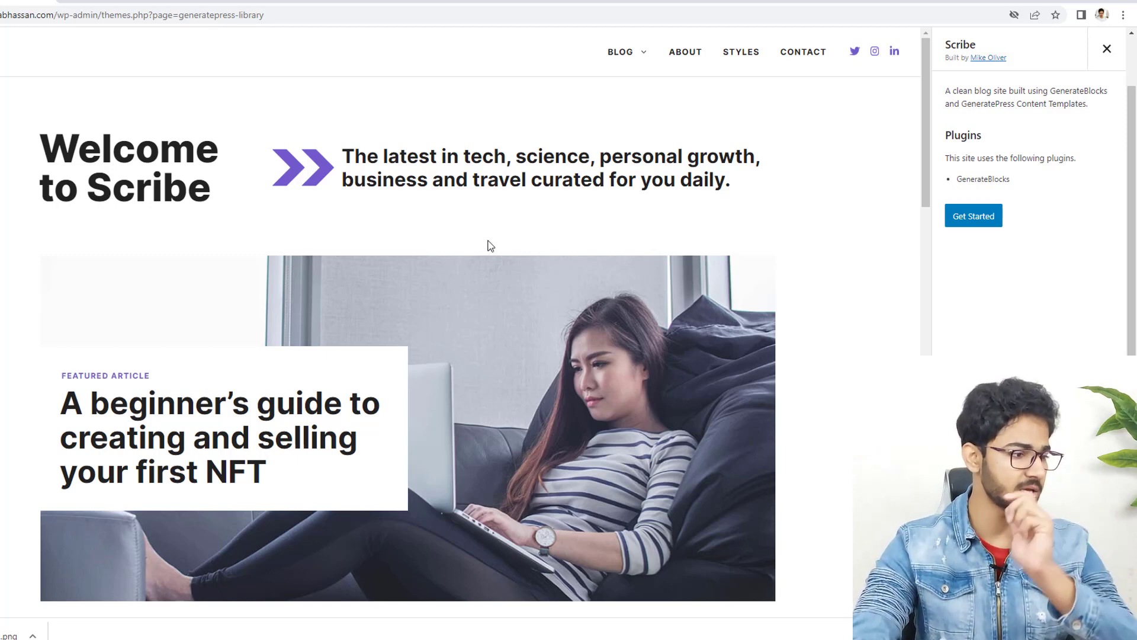
pyautogui.scroll(-8, 489, 246)
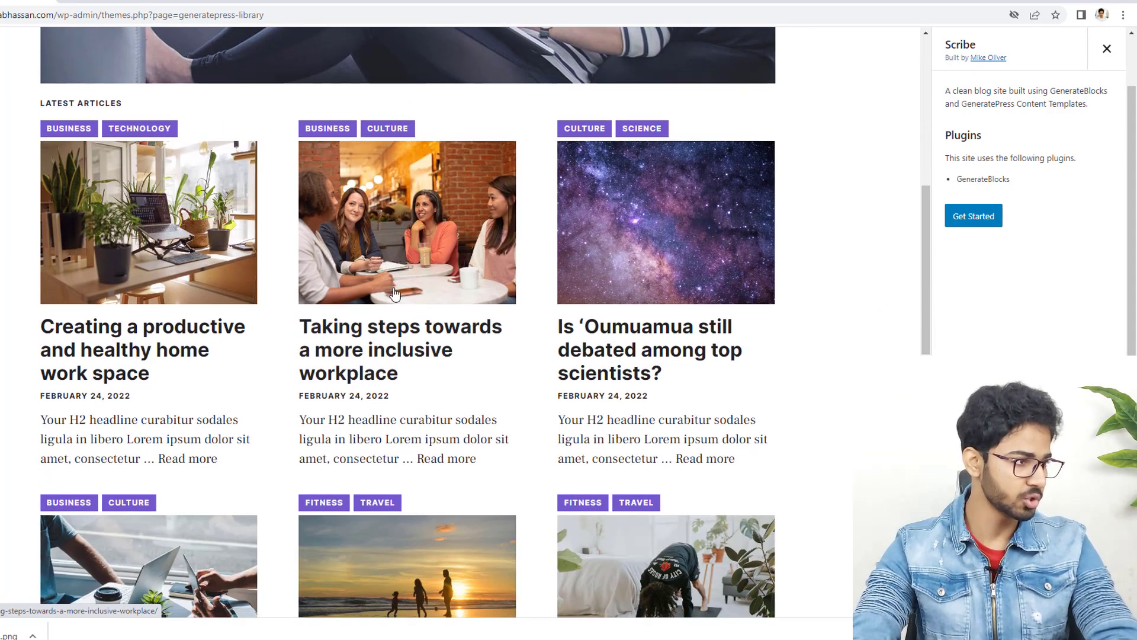
# Review the post "Taking steps towards a more inclusive workplace" in the Scribe preview and return to the Site Library
pyautogui.click(395, 293)
pyautogui.scroll(-7, 651, 264)
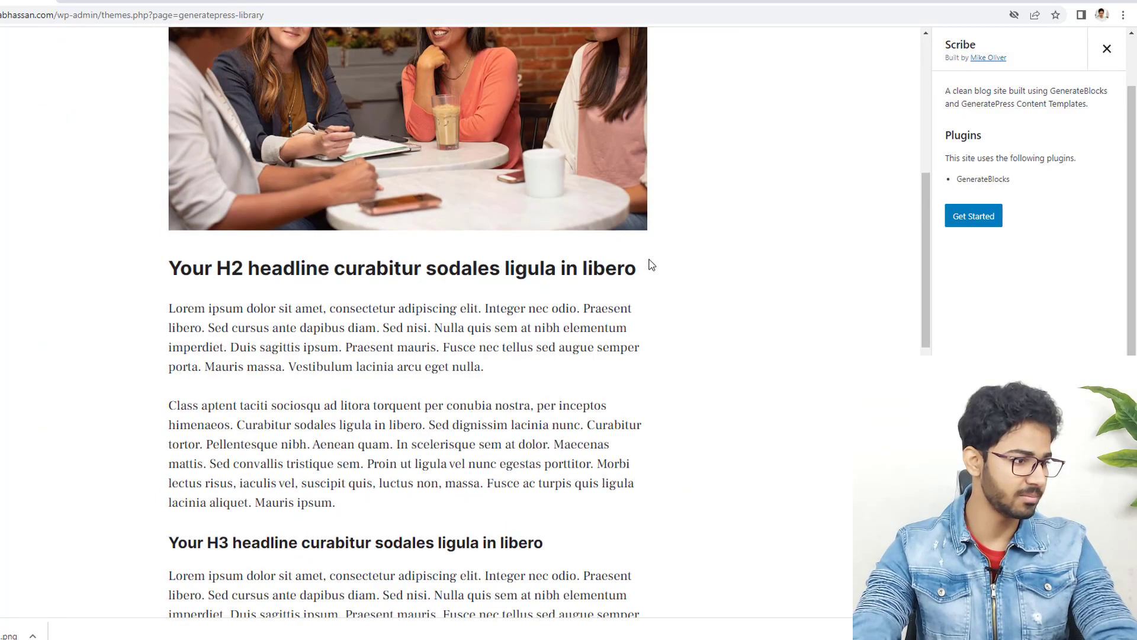
pyautogui.scroll(-10, 651, 265)
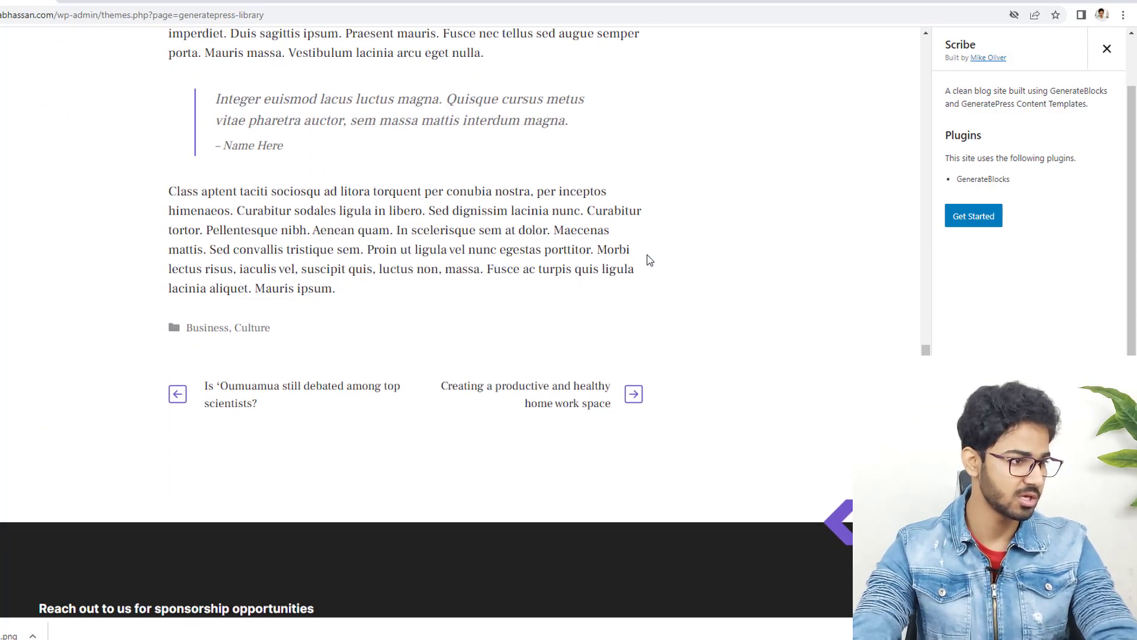
pyautogui.scroll(5, 649, 260)
pyautogui.press('Escape')
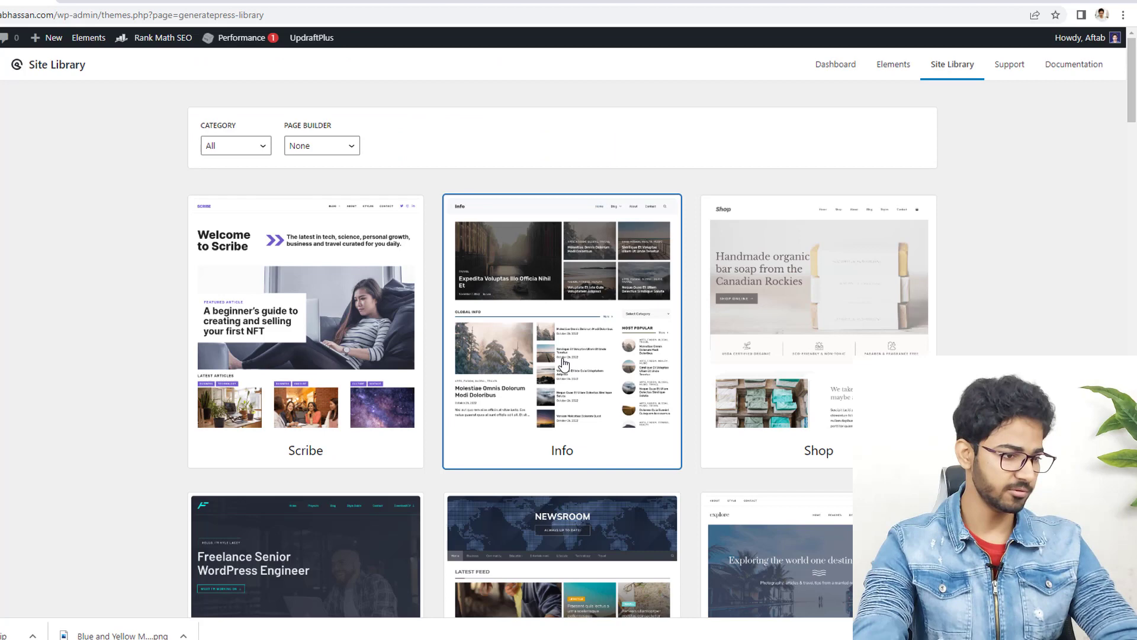
# Preview the Info starter site, examine its homepage sections and sidebar, and close the preview
pyautogui.click(599, 343)
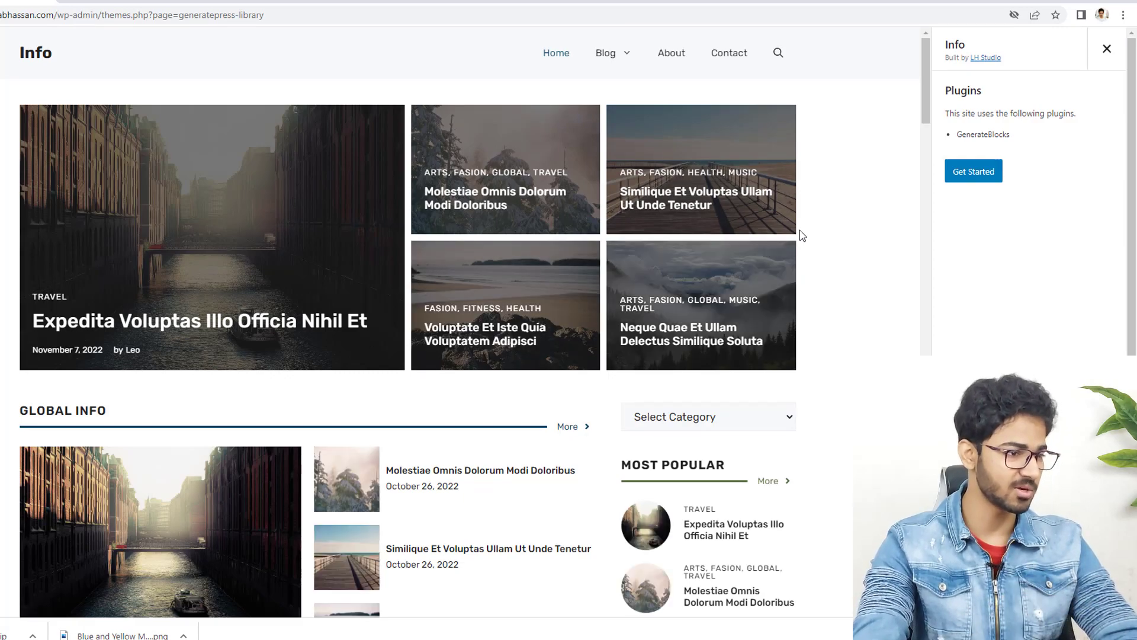
pyautogui.scroll(-10, 800, 231)
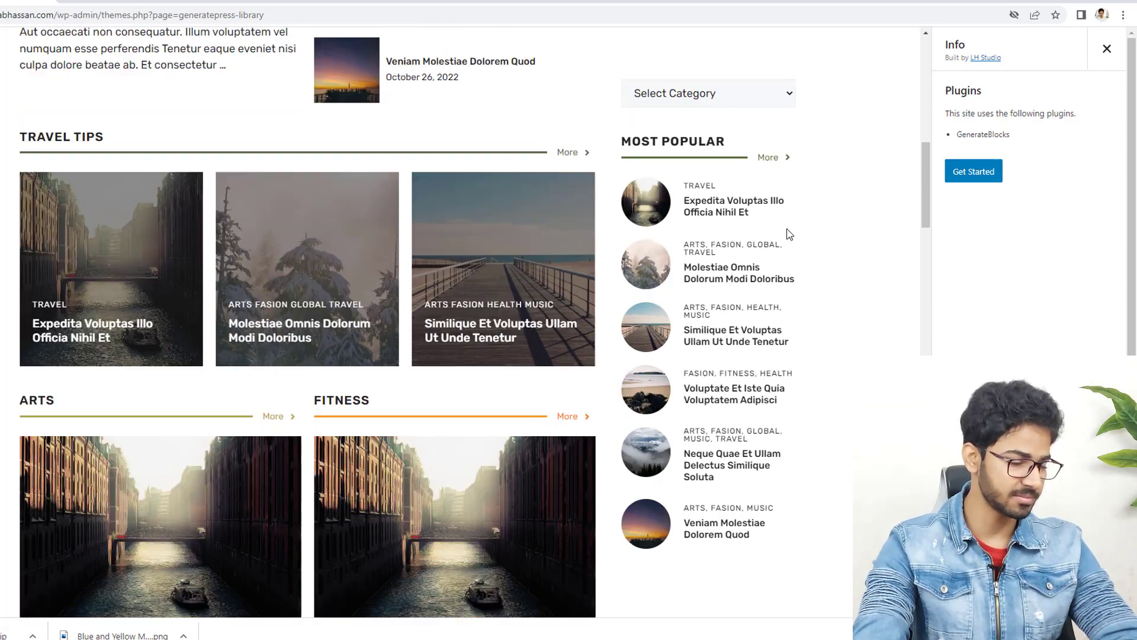
pyautogui.scroll(-15, 788, 231)
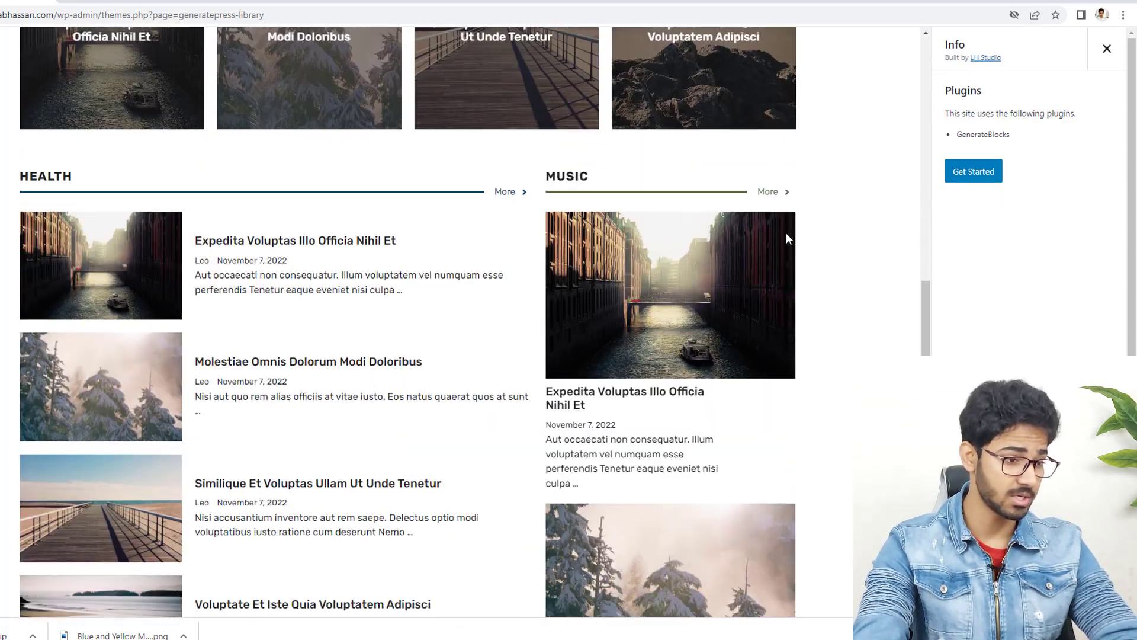
pyautogui.scroll(-5, 787, 239)
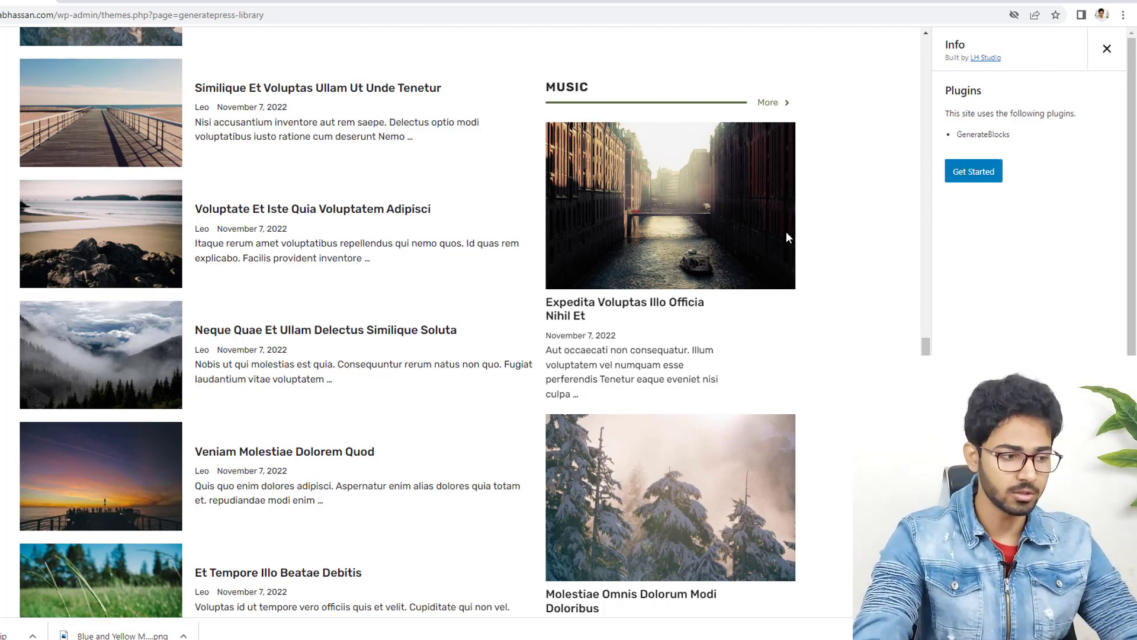
pyautogui.scroll(-12, 704, 330)
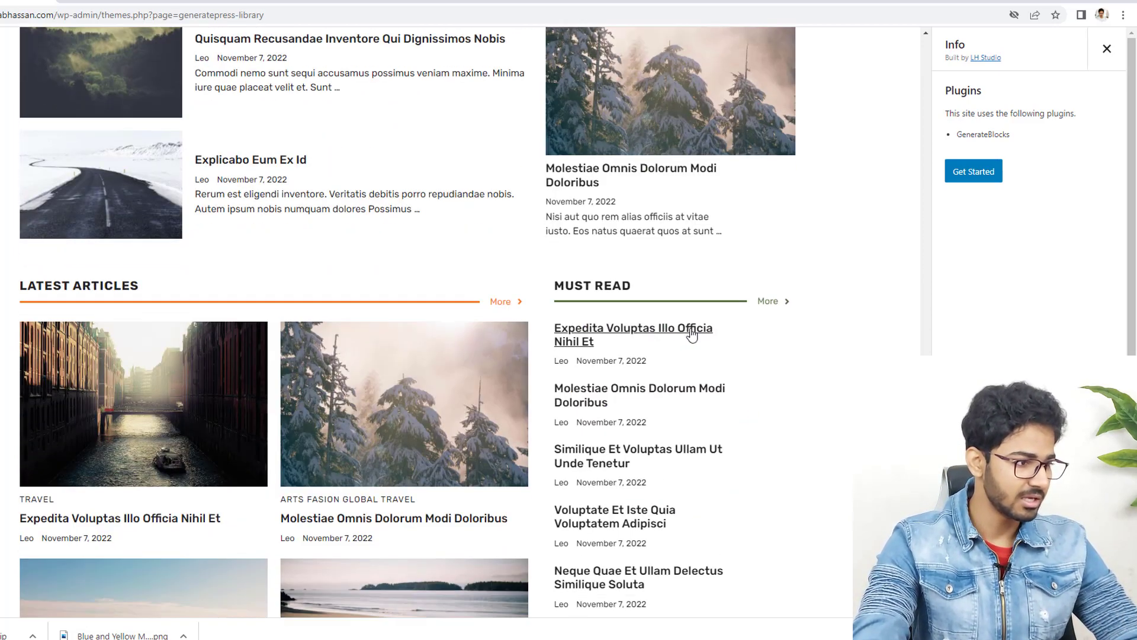
pyautogui.scroll(-8, 686, 328)
pyautogui.scroll(8, 764, 397)
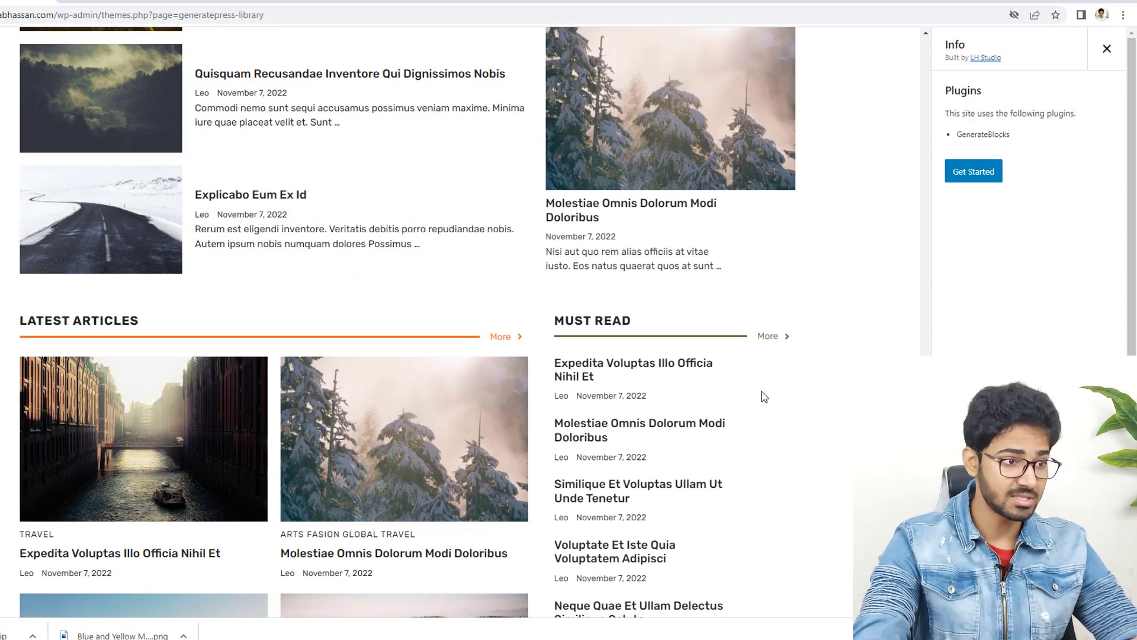
pyautogui.scroll(15, 765, 397)
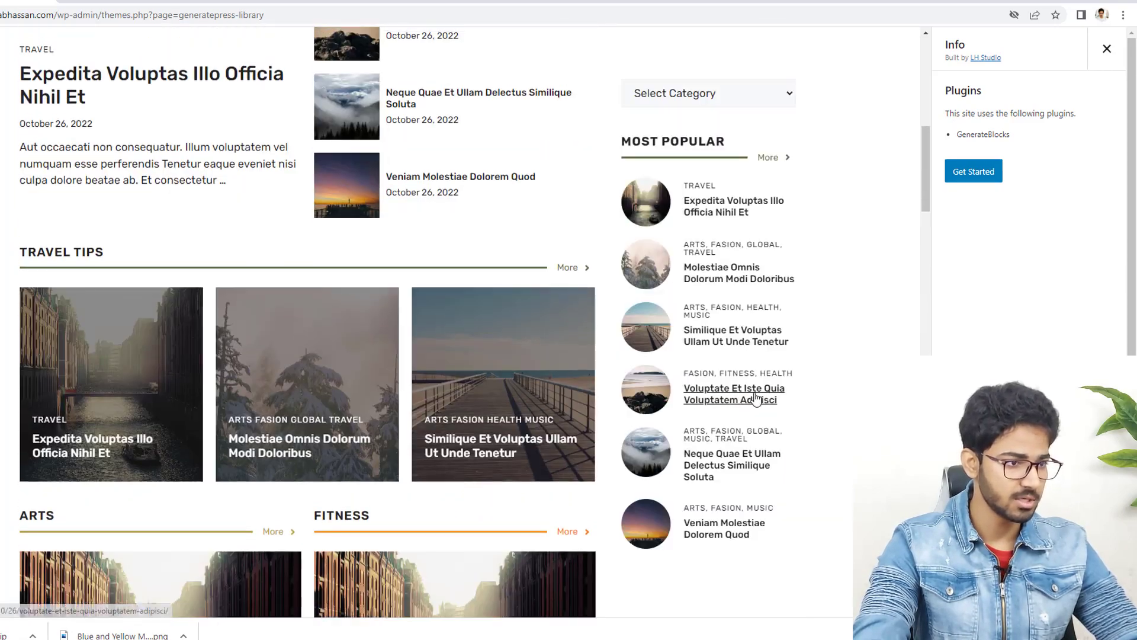
pyautogui.scroll(10, 757, 398)
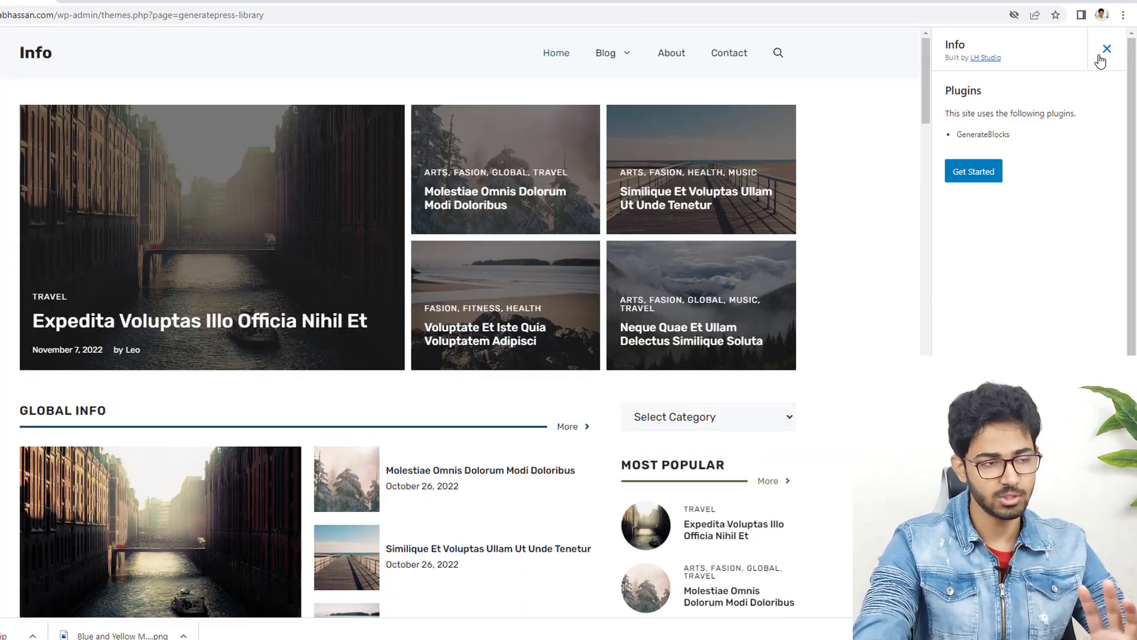
pyautogui.click(1103, 52)
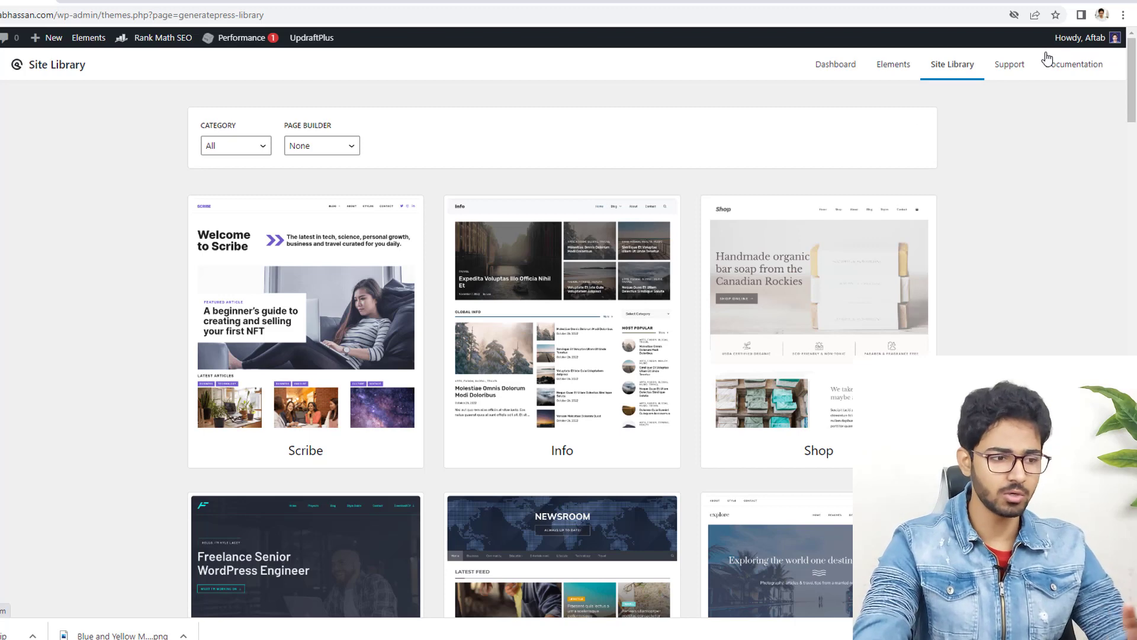
# Browse the starter sites in the Site Library, comparing the available designs from Scribe through Flow to Prime
pyautogui.scroll(-5, 1018, 132)
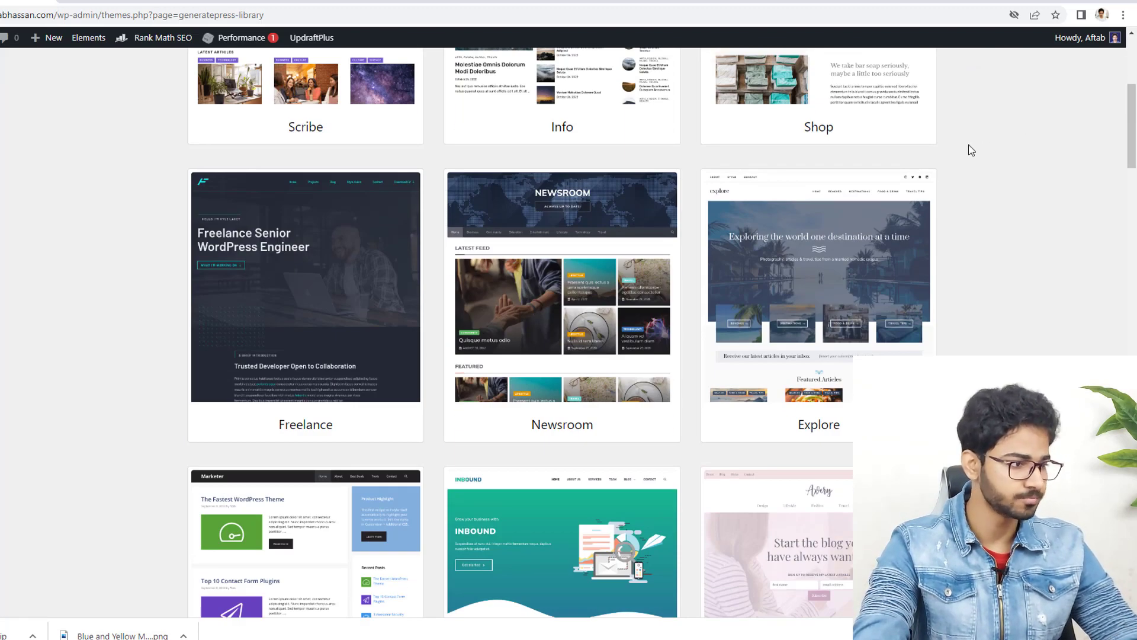
pyautogui.scroll(-4, 592, 302)
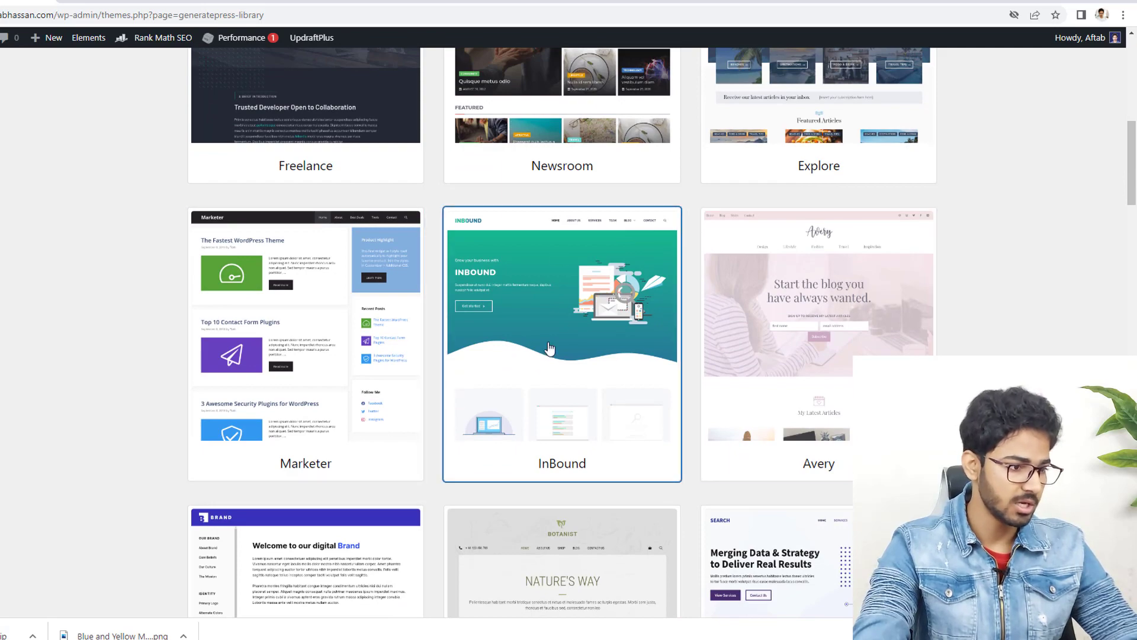
pyautogui.scroll(-4, 541, 345)
pyautogui.scroll(10, 579, 326)
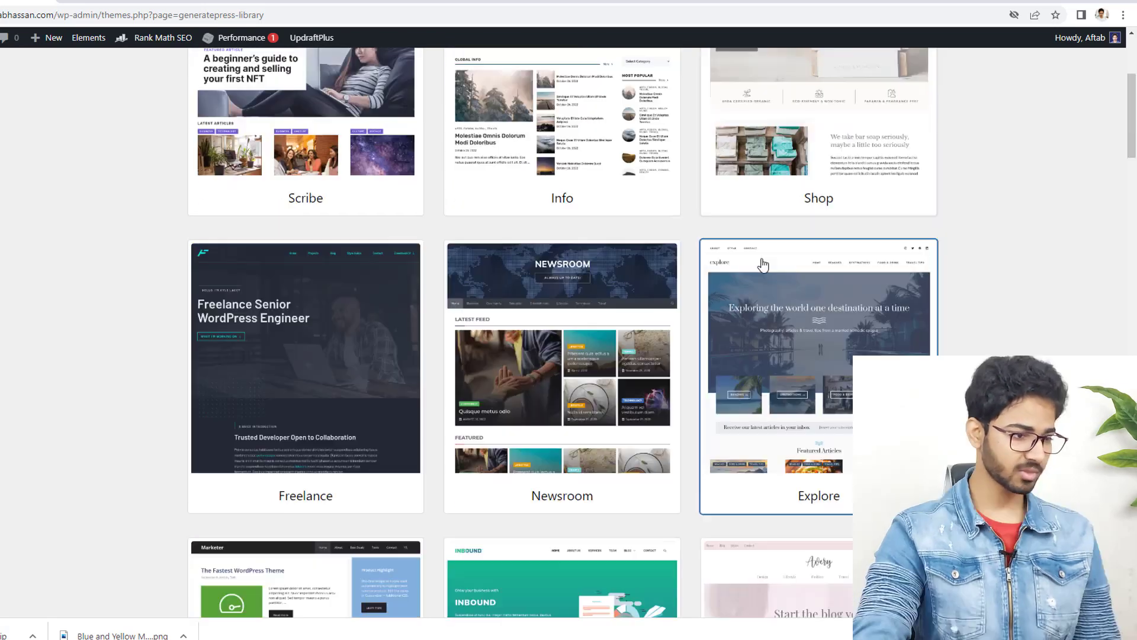
pyautogui.scroll(-2, 762, 262)
pyautogui.scroll(-14, 748, 281)
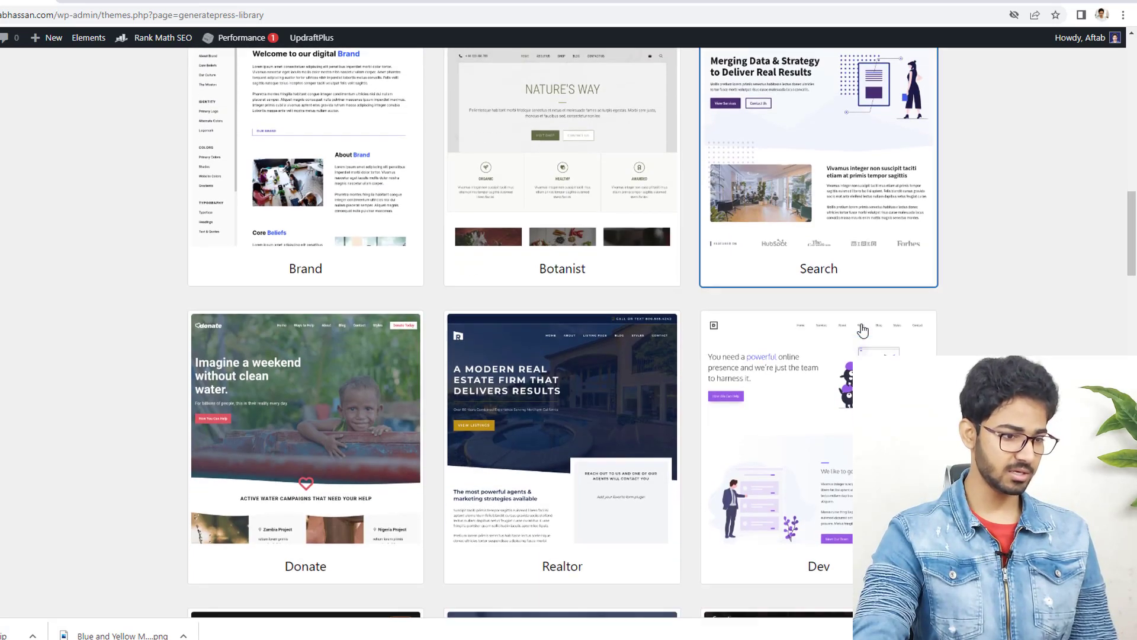
pyautogui.scroll(-8, 848, 265)
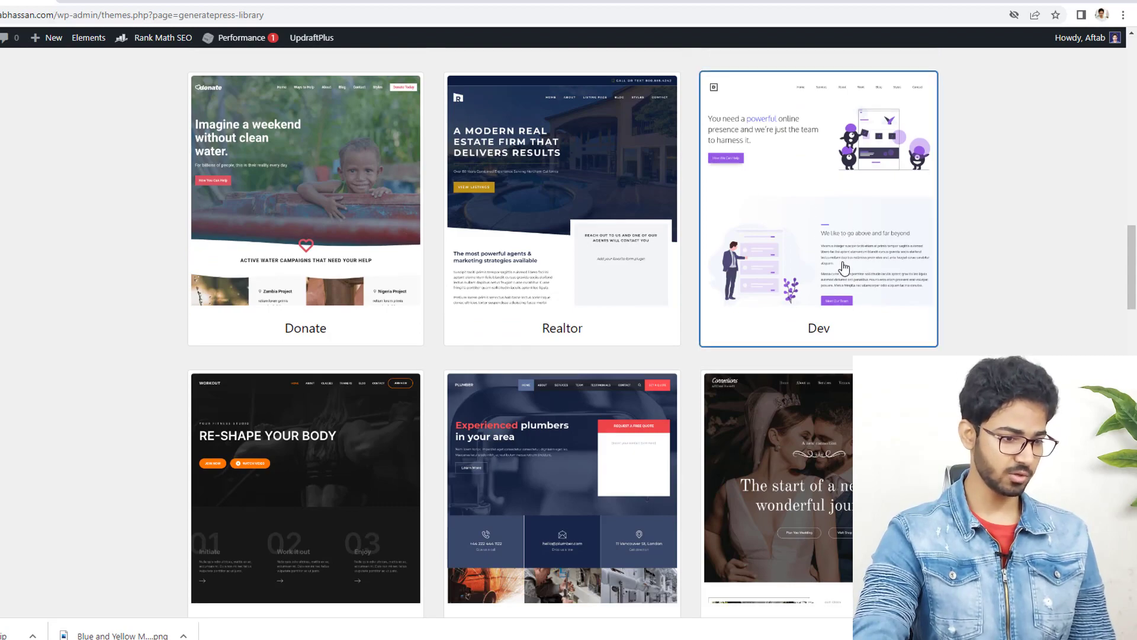
pyautogui.scroll(-19, 829, 272)
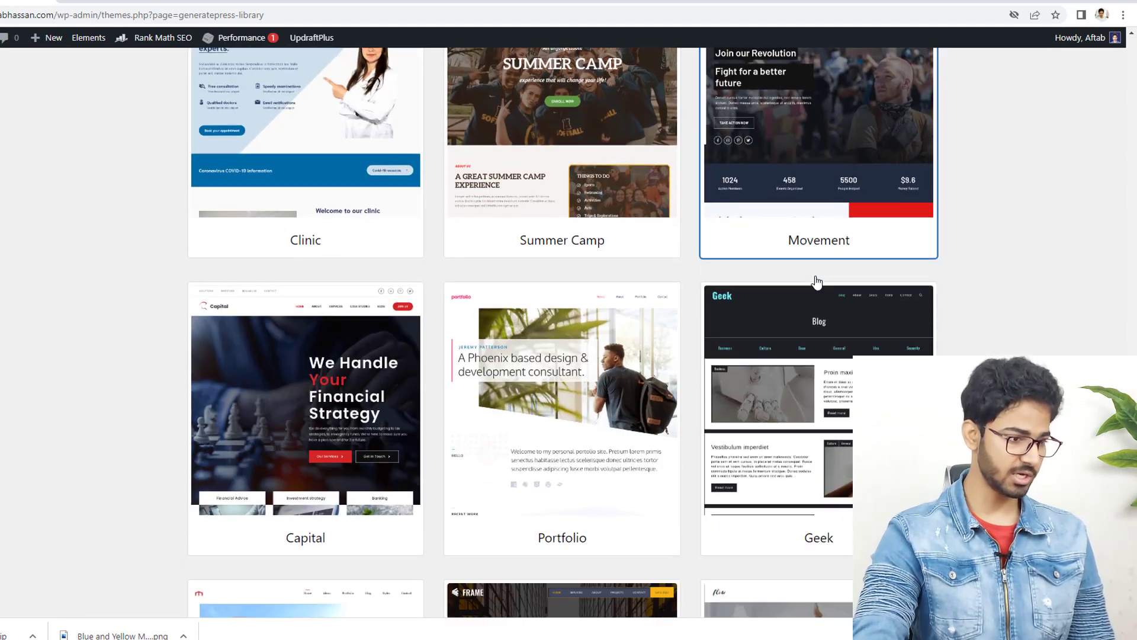
pyautogui.scroll(-6, 816, 280)
pyautogui.scroll(2, 816, 279)
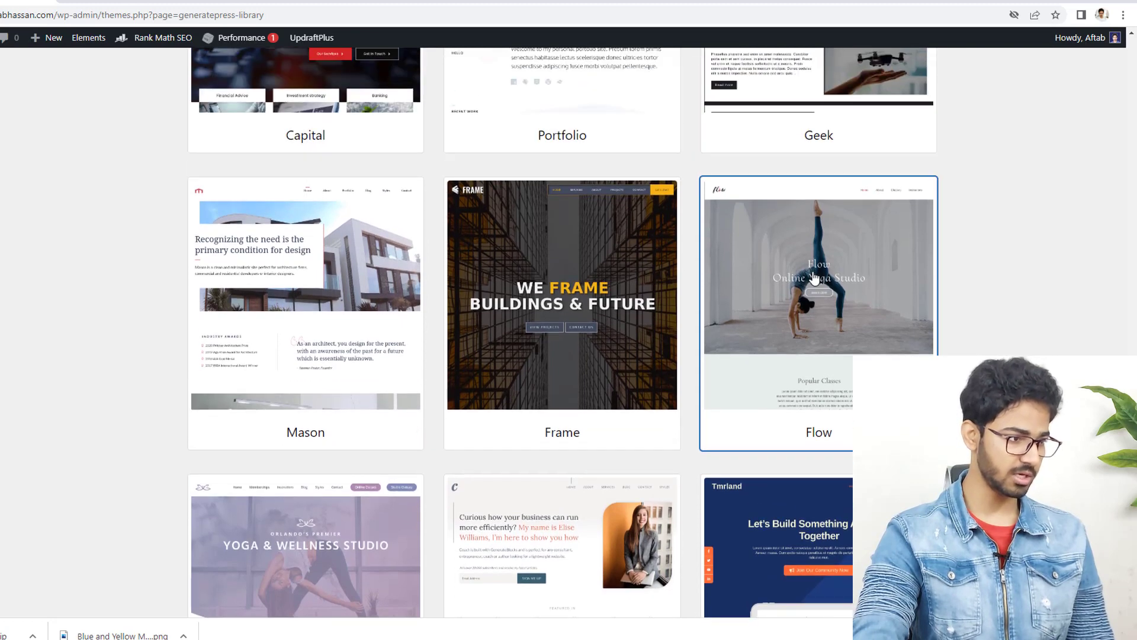
pyautogui.scroll(-14, 816, 275)
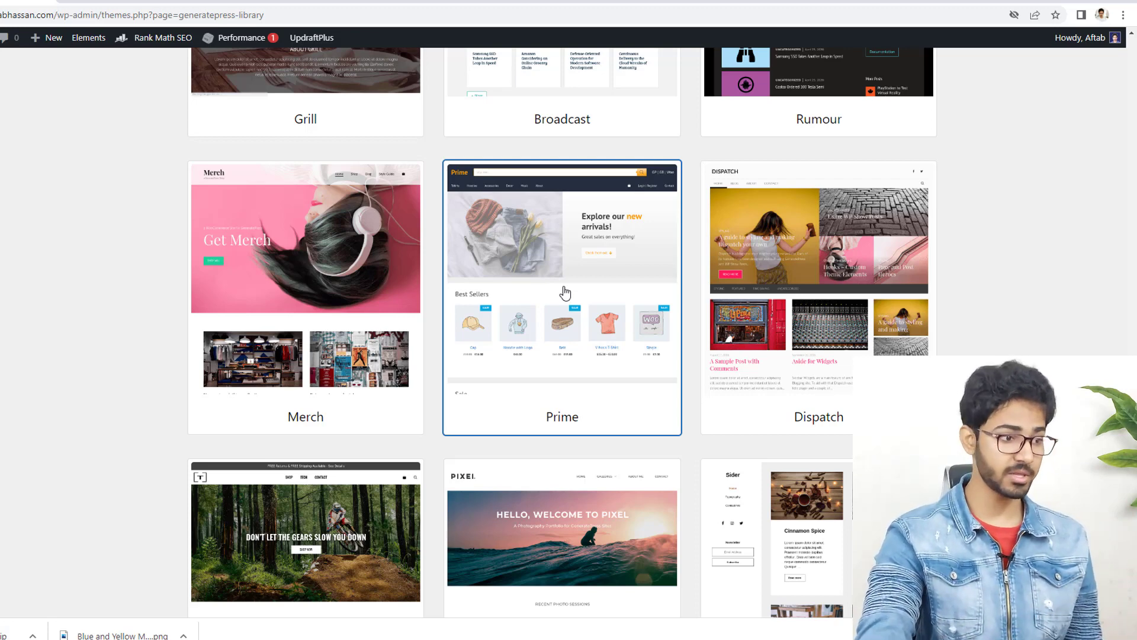
# Preview the Prime shop starter site, examine its header, banner and product sections, and return to the Site Library
pyautogui.click(627, 288)
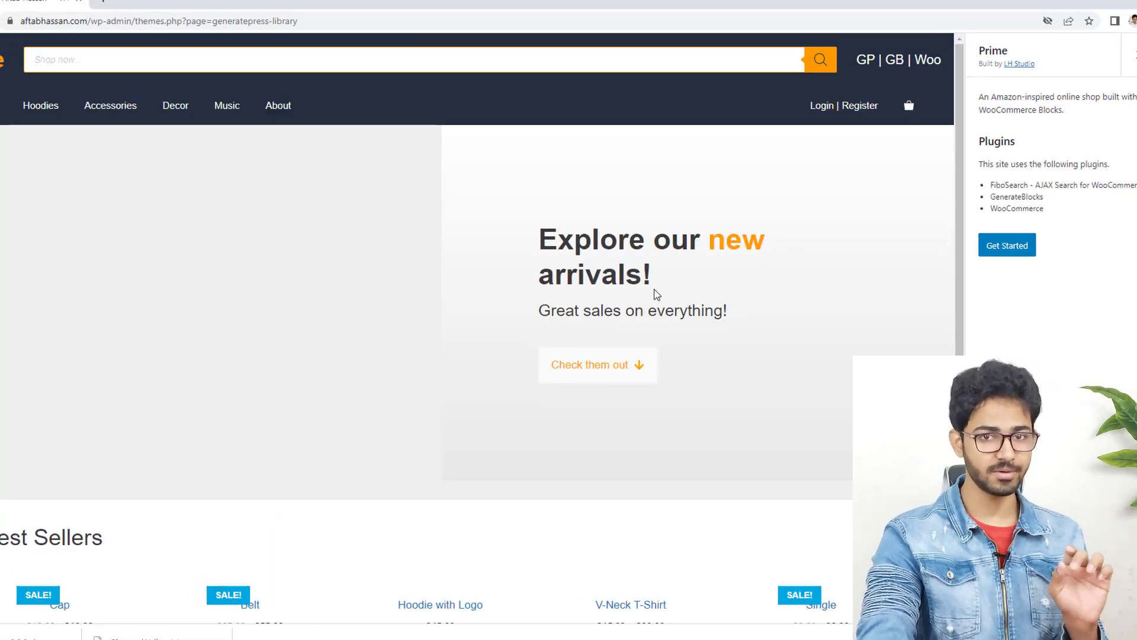
pyautogui.scroll(-8, 732, 279)
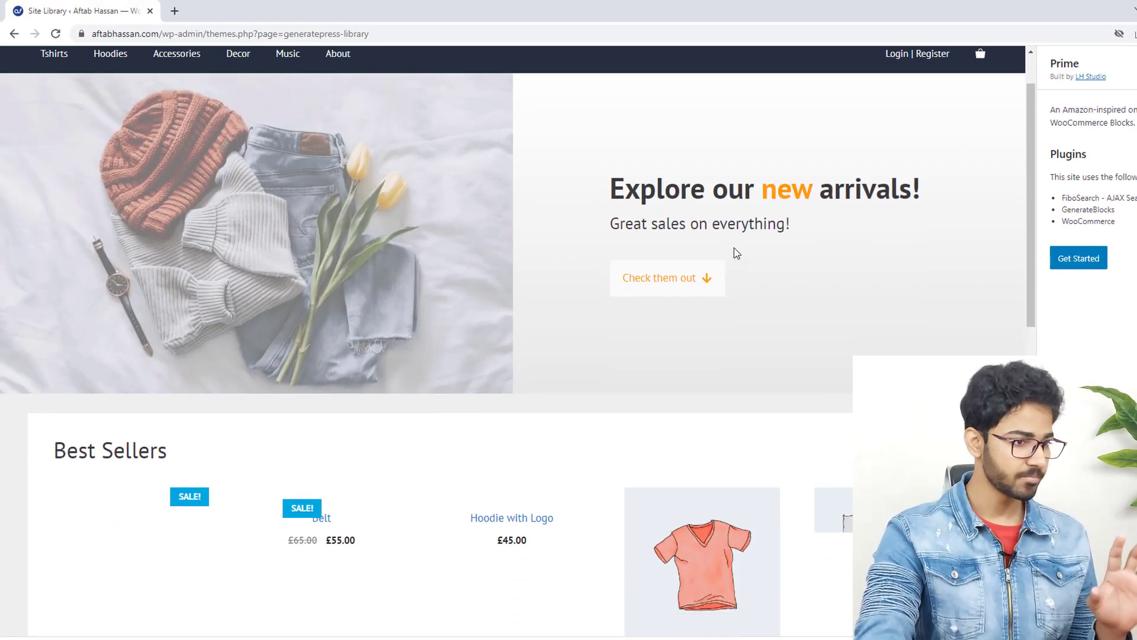
pyautogui.scroll(8, 737, 299)
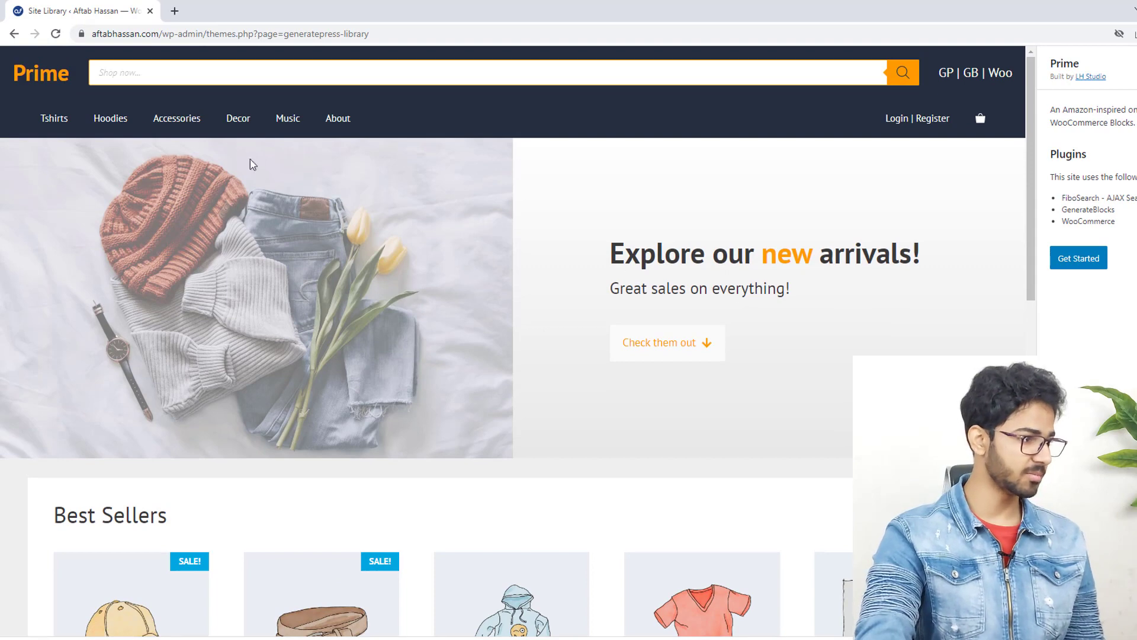
pyautogui.click(622, 338)
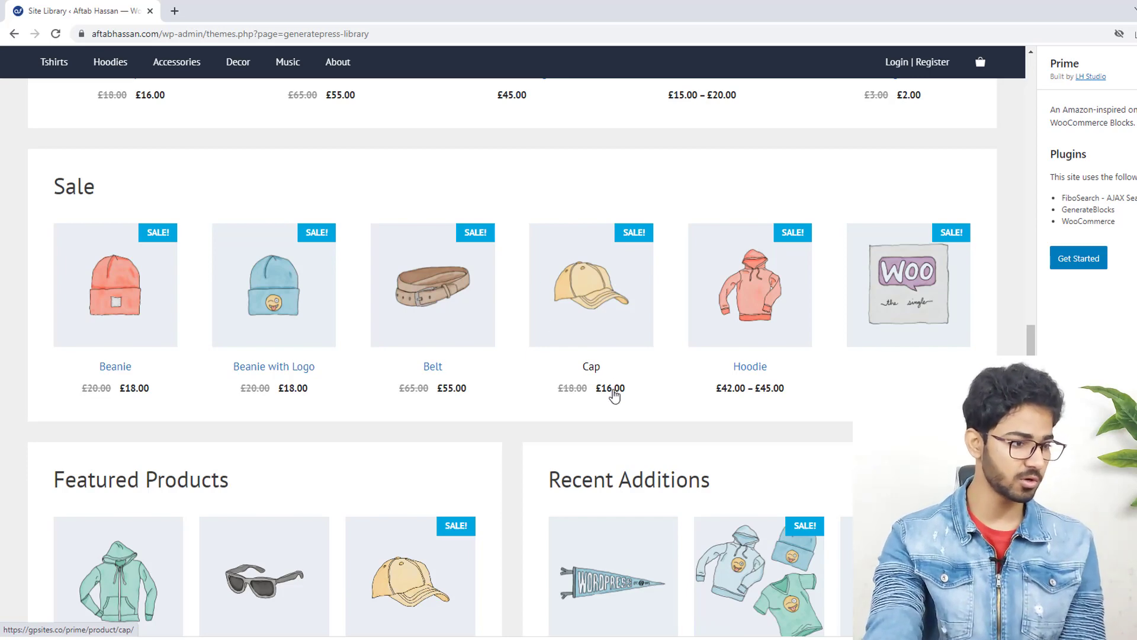
pyautogui.scroll(-2, 614, 394)
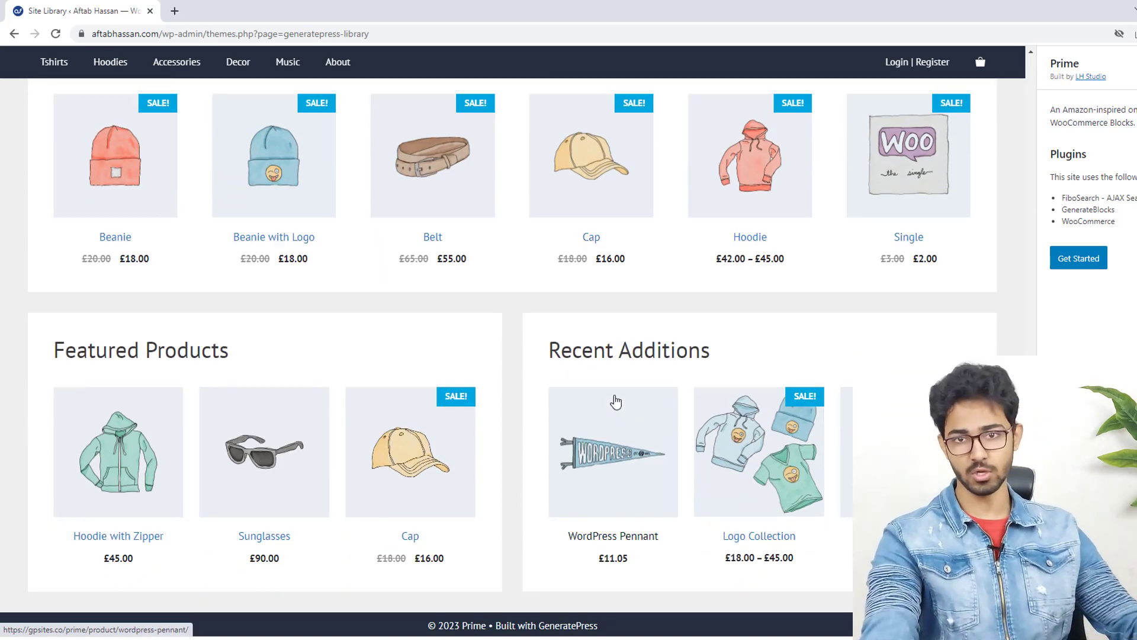
pyautogui.scroll(5, 554, 468)
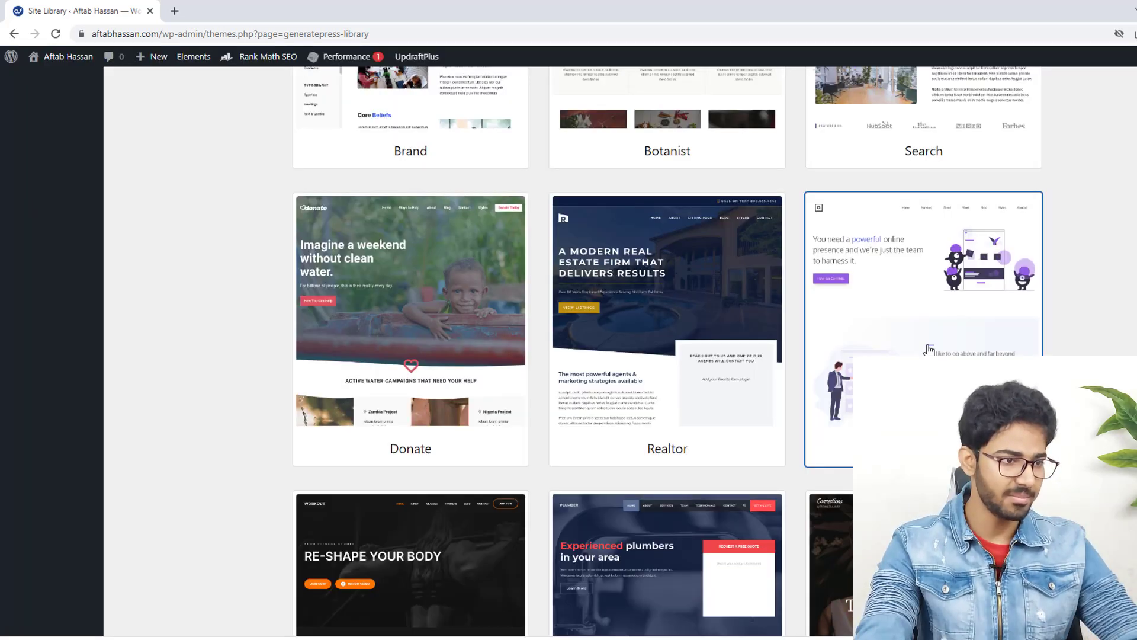
# Open the preview of the Dev starter site and examine its homepage down to the footer
pyautogui.click(922, 351)
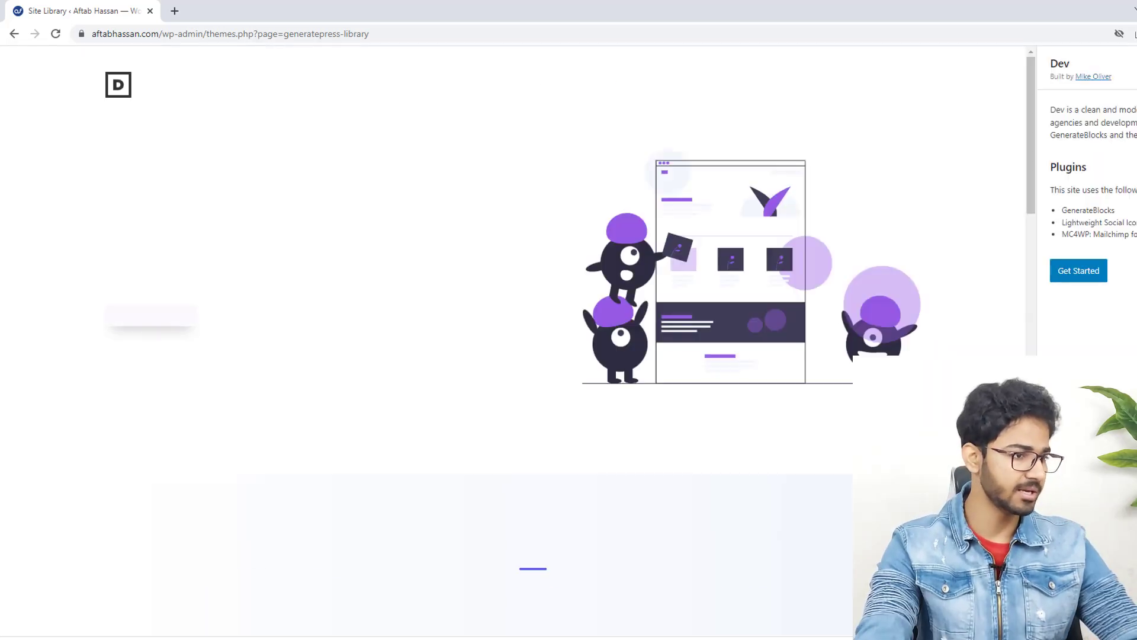
pyautogui.scroll(-14, 643, 257)
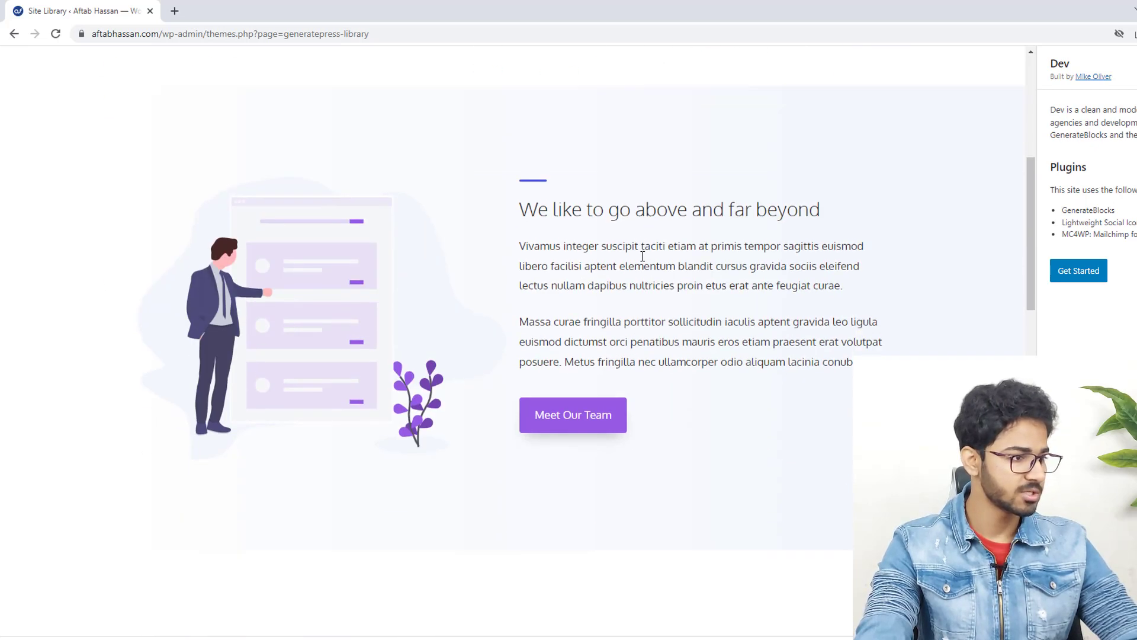
pyautogui.scroll(-14, 644, 264)
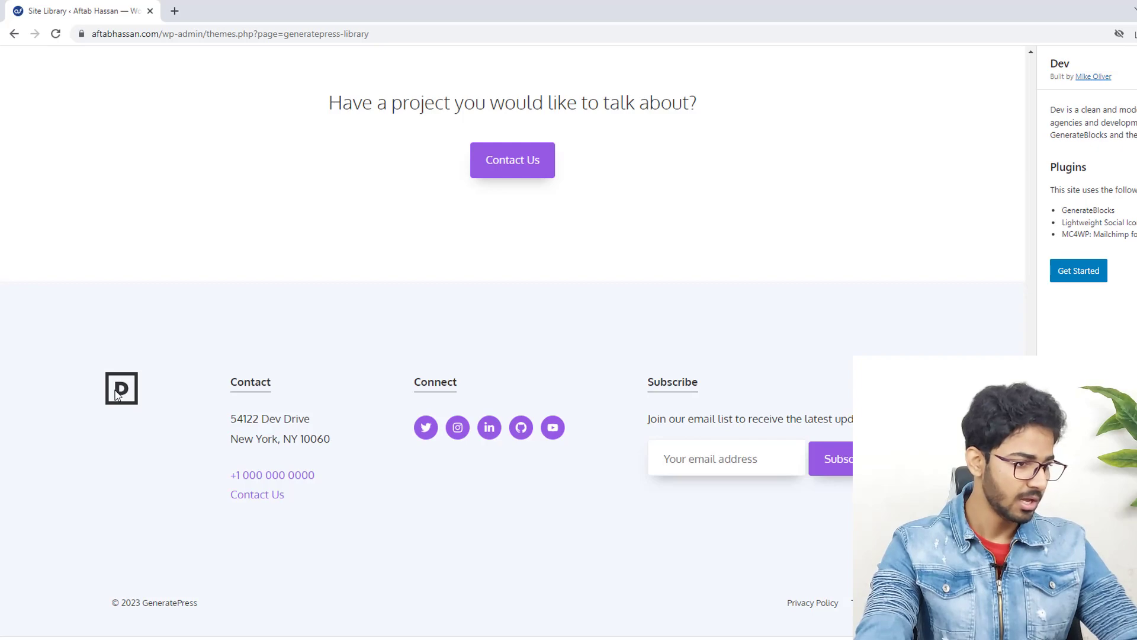
# Review the Dev preview's service, about and hero sections from the footer back up to the navigation menu
pyautogui.scroll(9, 500, 450)
pyautogui.moveTo(808, 420); pyautogui.dragTo(595, 472)
pyautogui.scroll(5, 673, 462)
pyautogui.click(685, 450)
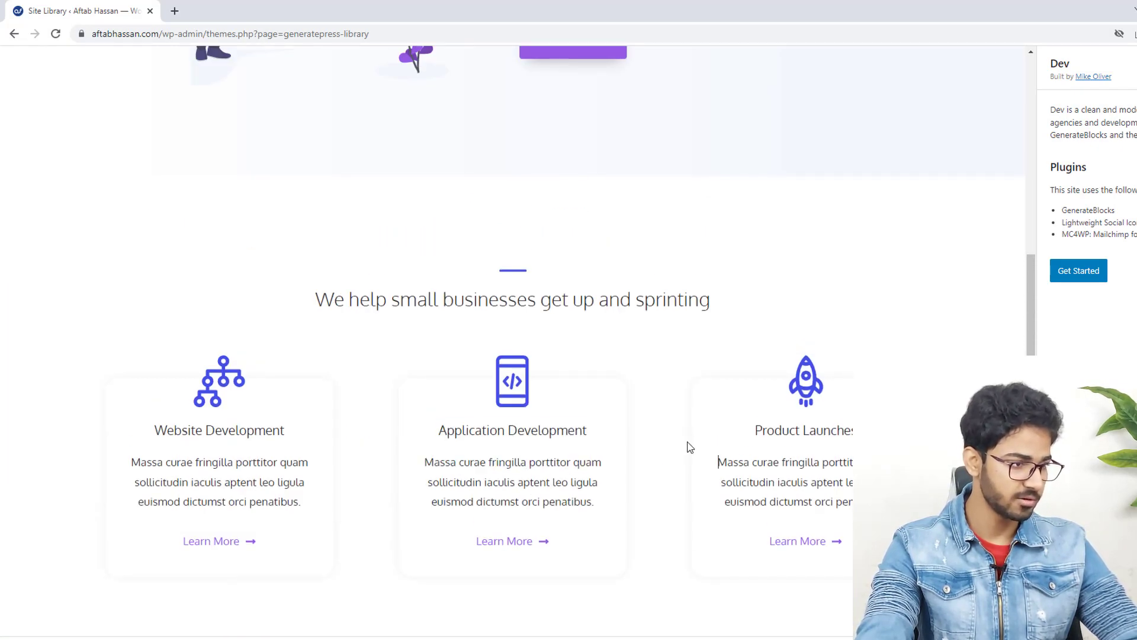
pyautogui.scroll(6, 682, 452)
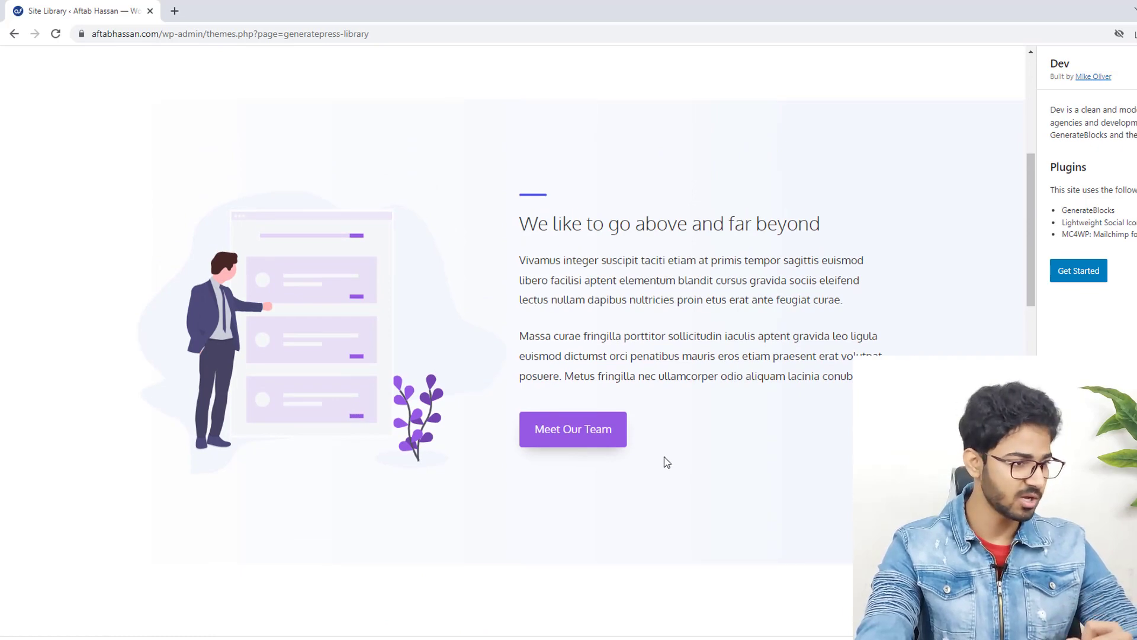
pyautogui.scroll(5, 667, 462)
pyautogui.scroll(-3, 662, 465)
pyautogui.moveTo(741, 527); pyautogui.dragTo(481, 344)
pyautogui.scroll(4, 754, 470)
pyautogui.moveTo(754, 469); pyautogui.dragTo(820, 219)
pyautogui.moveTo(106, 218); pyautogui.dragTo(525, 259)
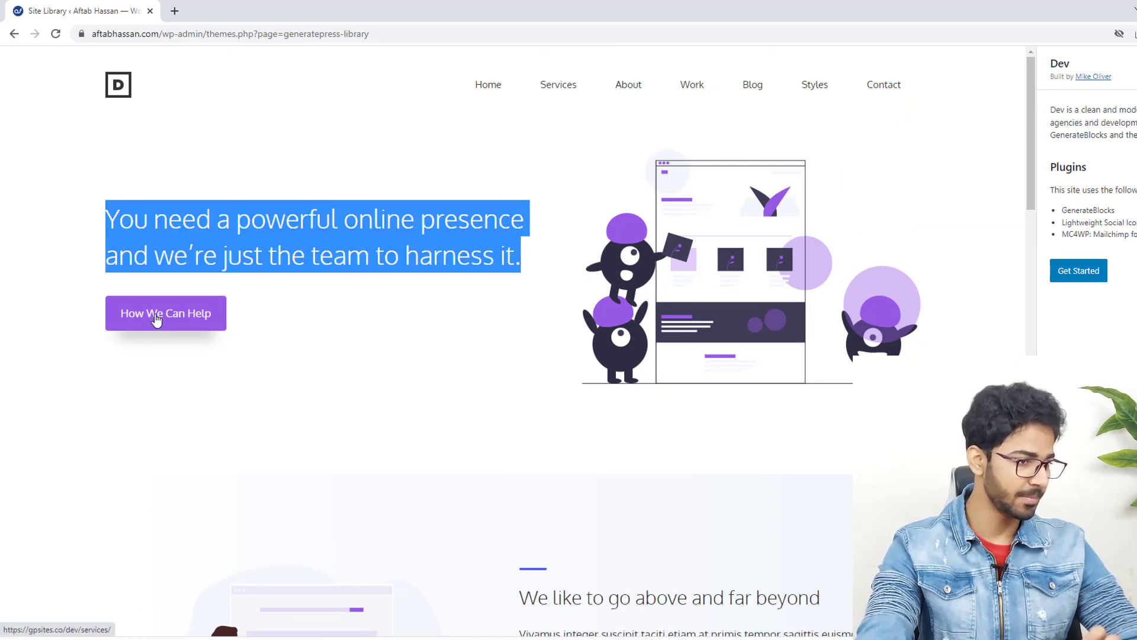
pyautogui.click(397, 352)
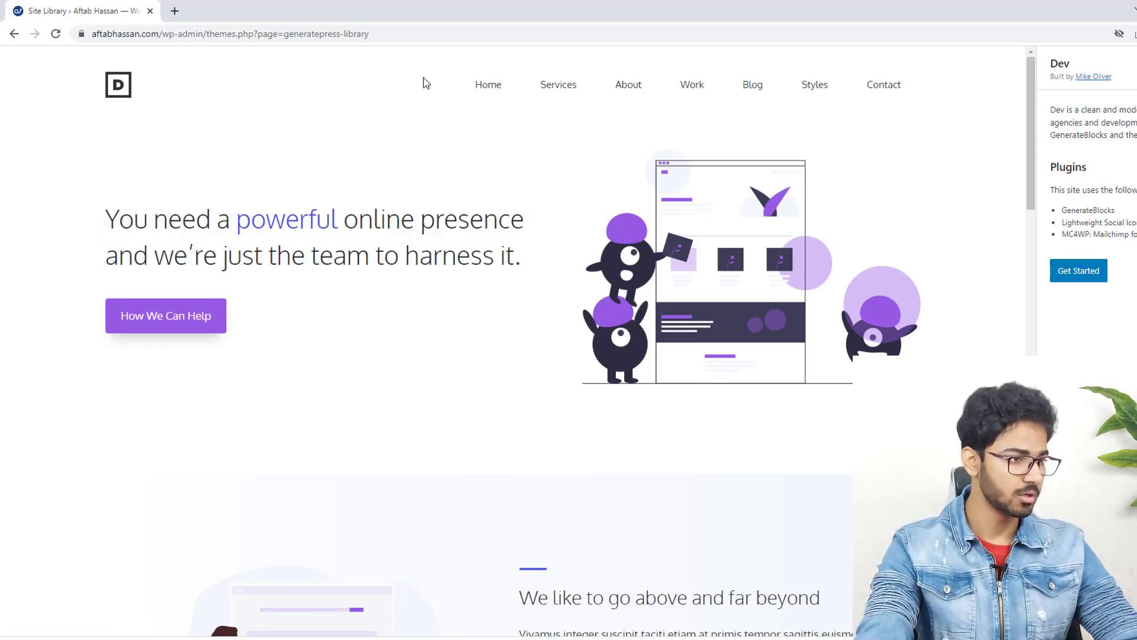
pyautogui.moveTo(427, 88); pyautogui.dragTo(919, 77)
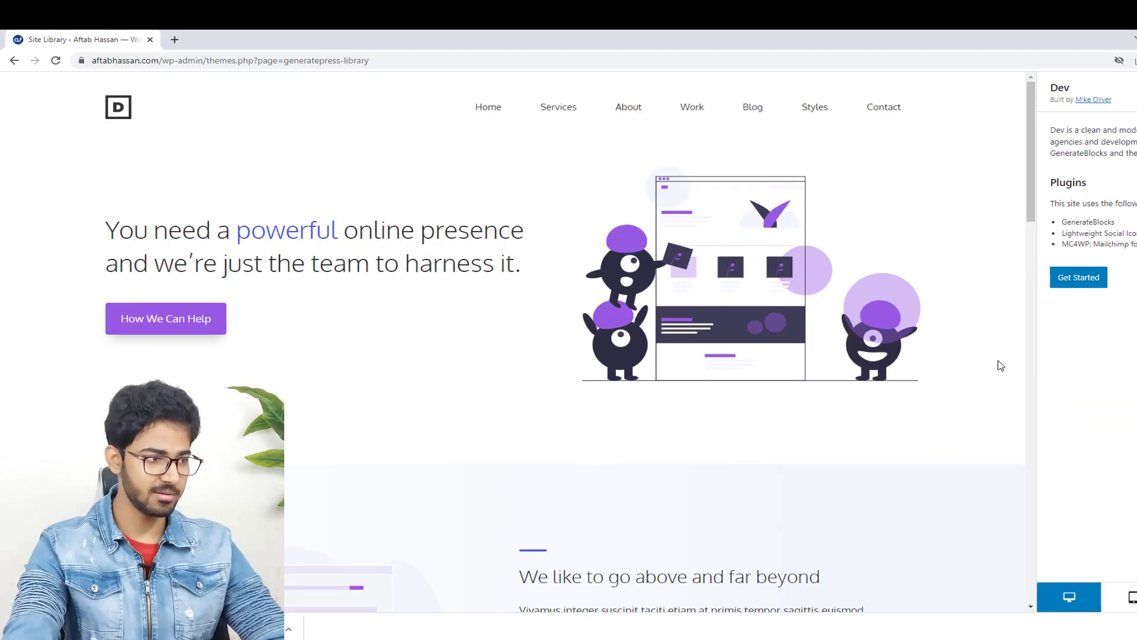
# Import the Dev starter site with its theme options and demo content, confirming that the website changes are understood
pyautogui.click(1079, 277)
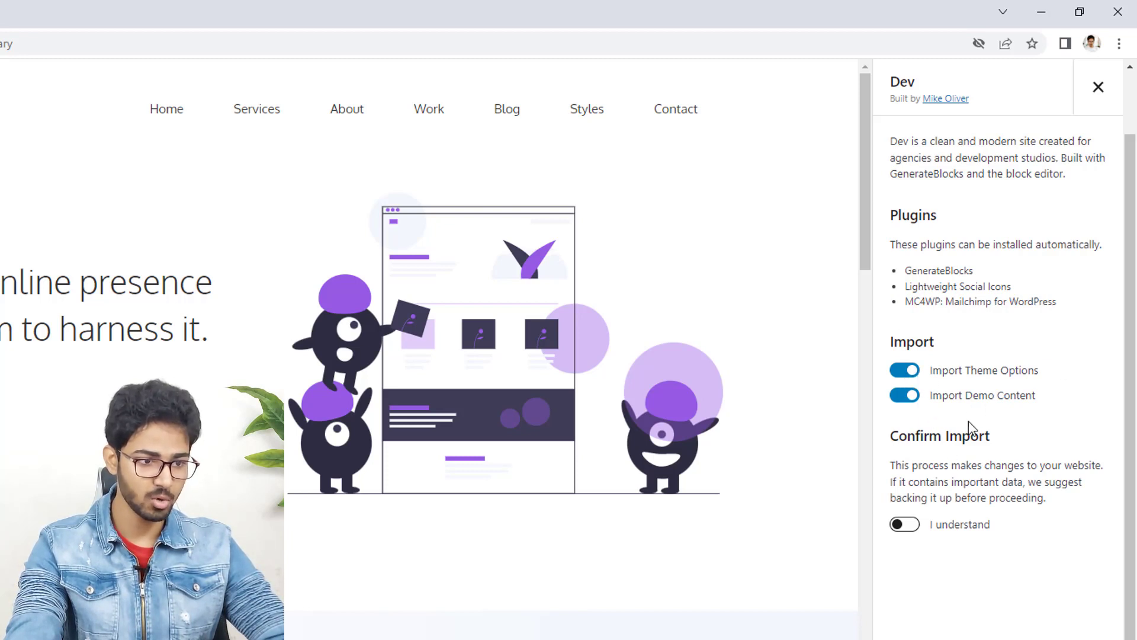
pyautogui.click(905, 526)
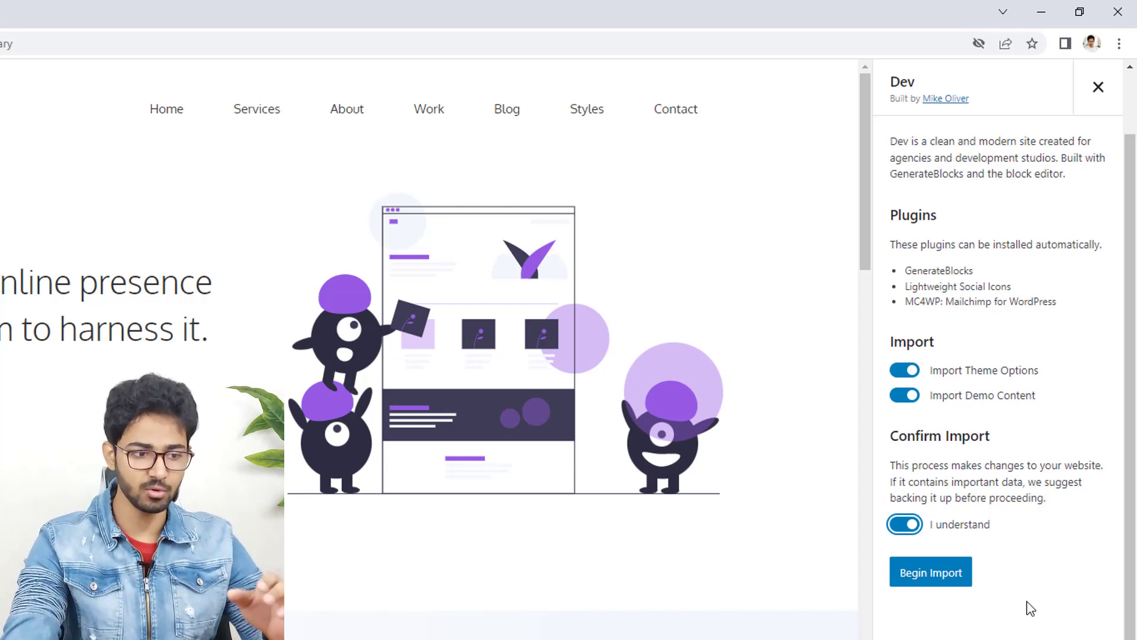
pyautogui.click(931, 573)
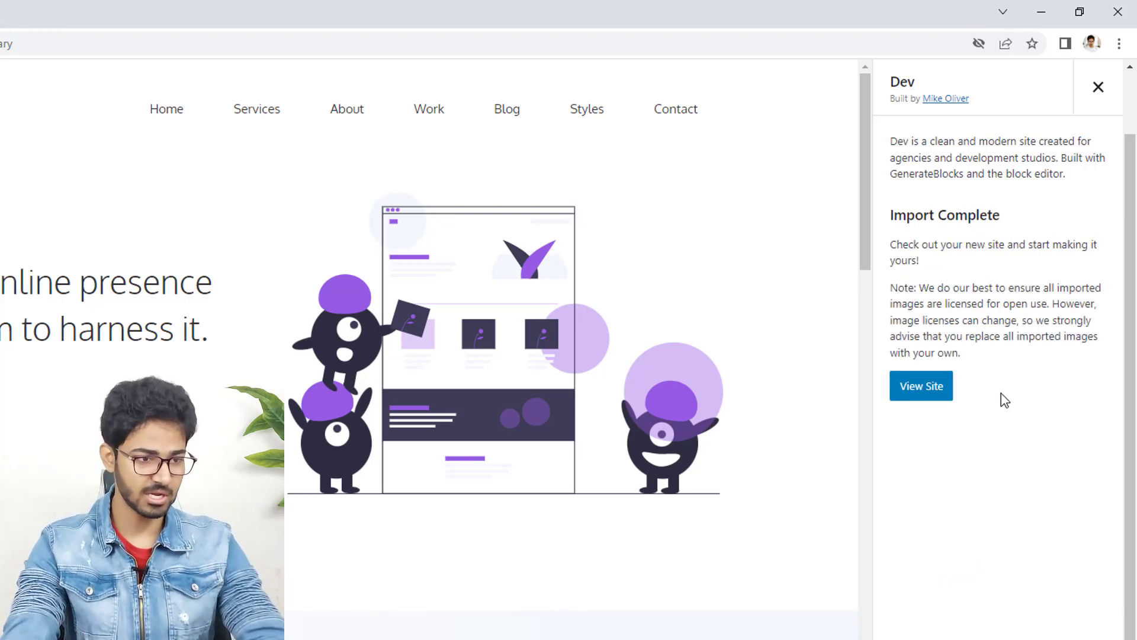
# View the imported Dev site live, examine the homepage down to the footer, and reload the page
pyautogui.click(924, 393)
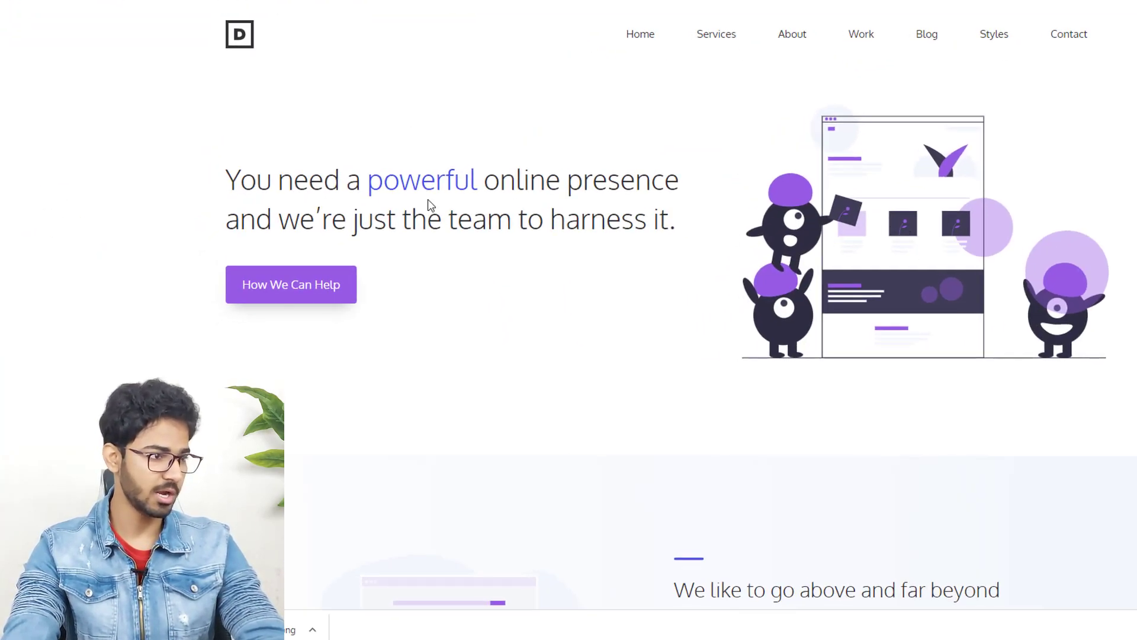
pyautogui.scroll(-18, 515, 195)
pyautogui.scroll(18, 518, 198)
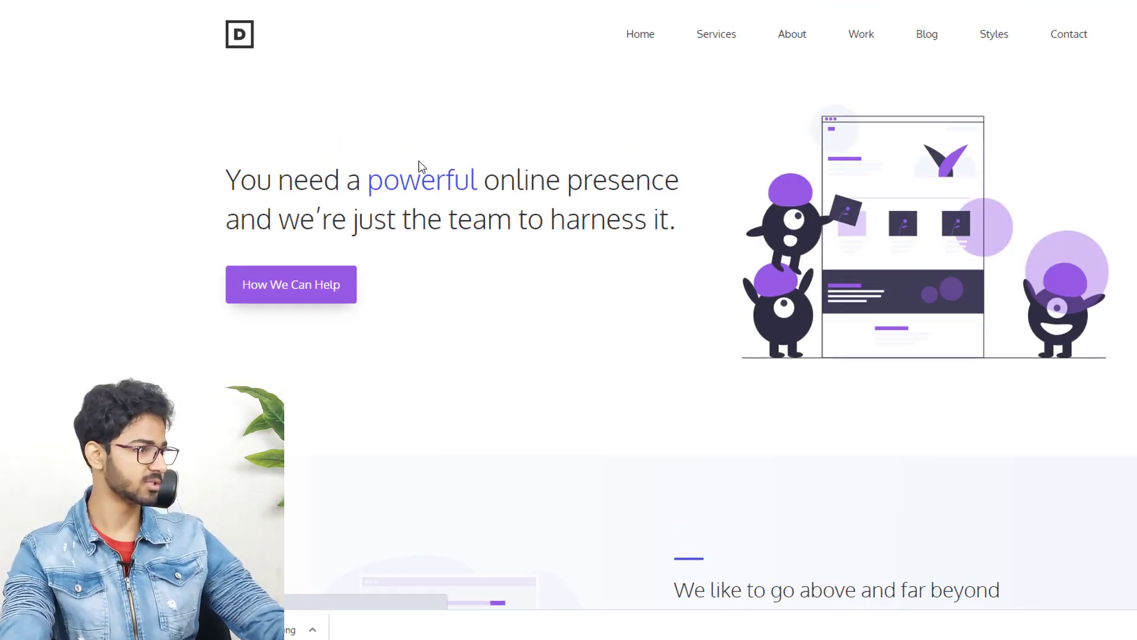
pyautogui.press('End')
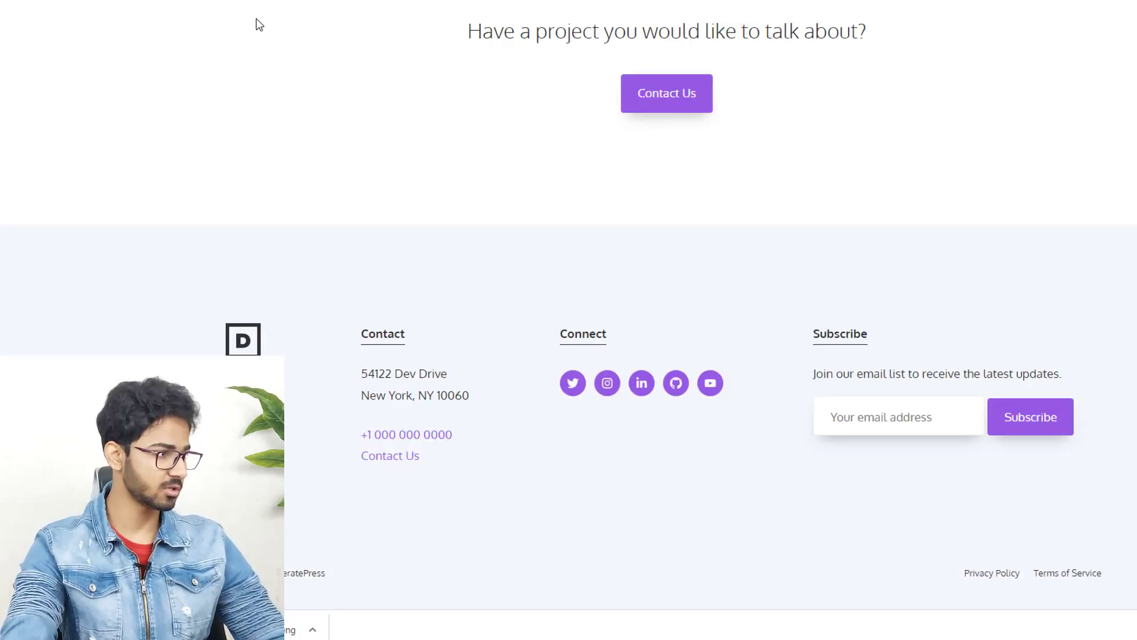
pyautogui.press('F5')
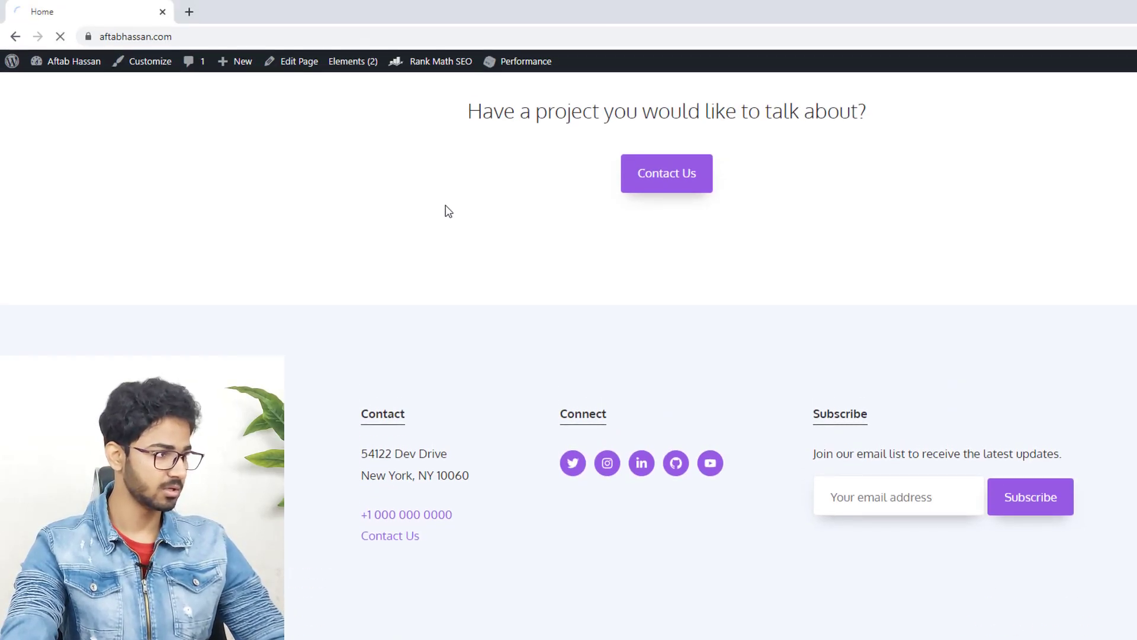
pyautogui.scroll(20, 815, 439)
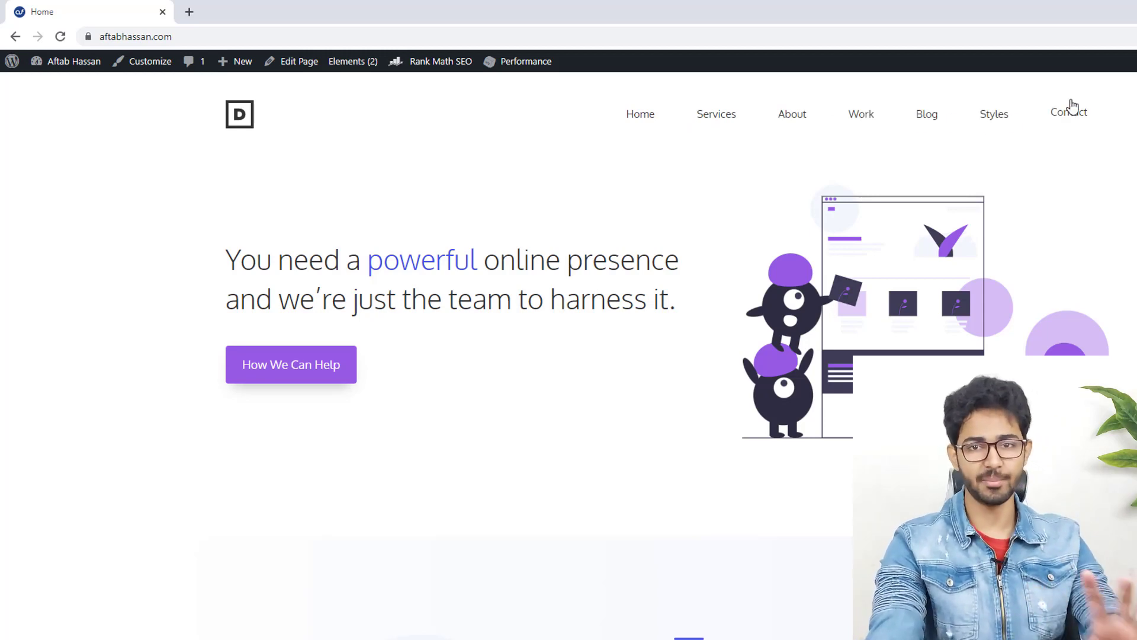
# Open the site's menu settings, assign the header menu to the Primary Menu display location, and save the menu
pyautogui.click(72, 61)
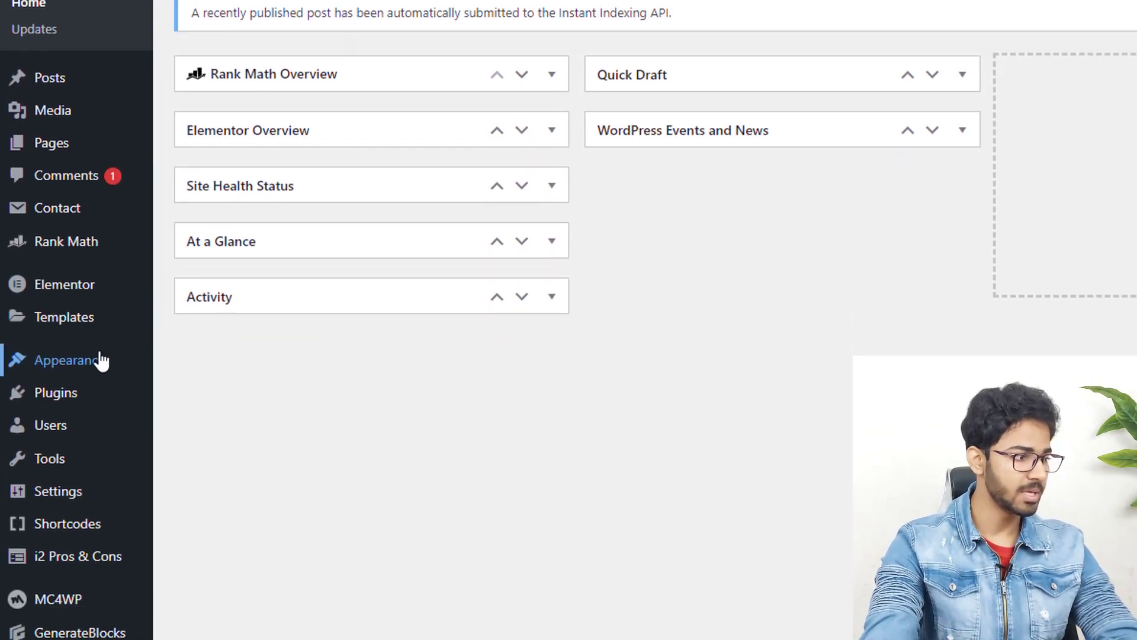
pyautogui.moveTo(96, 521)
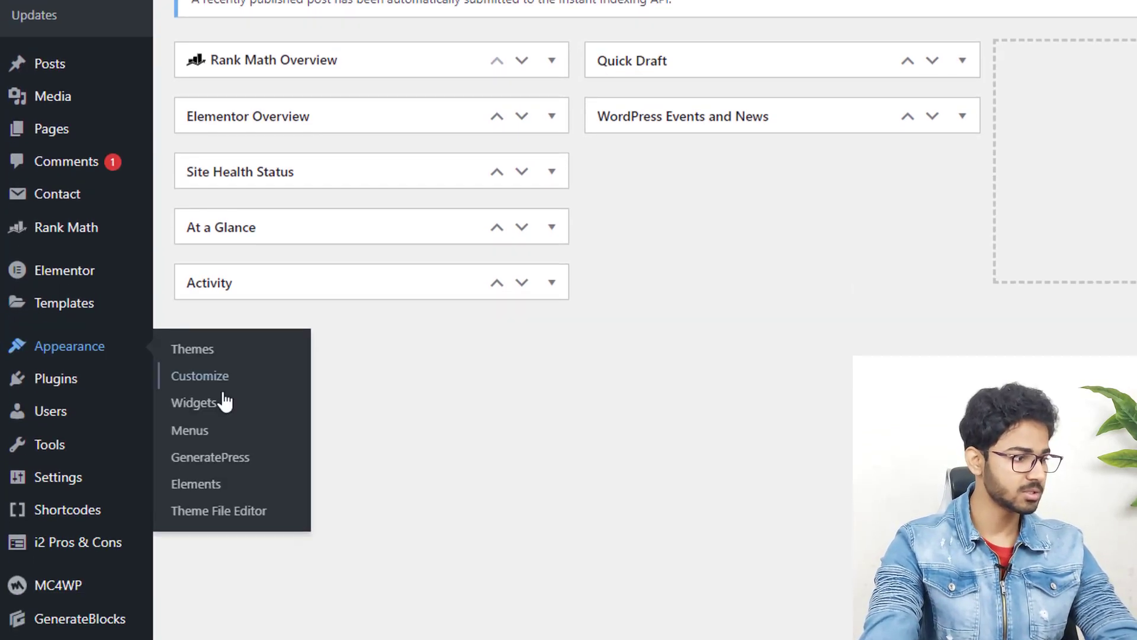
pyautogui.click(239, 438)
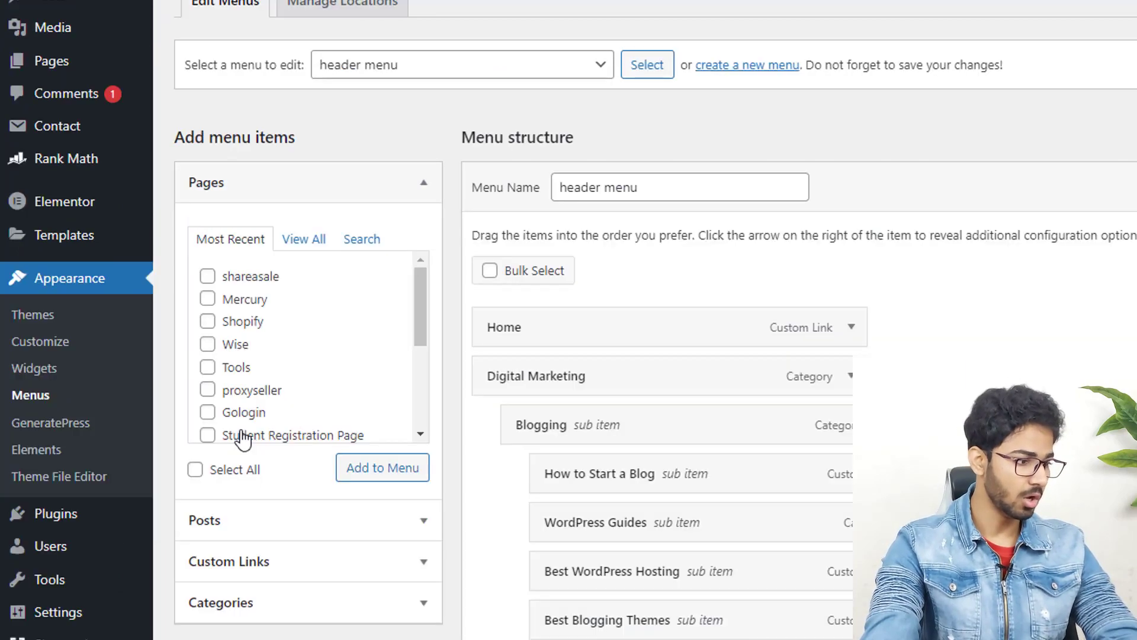
pyautogui.scroll(-15, 673, 261)
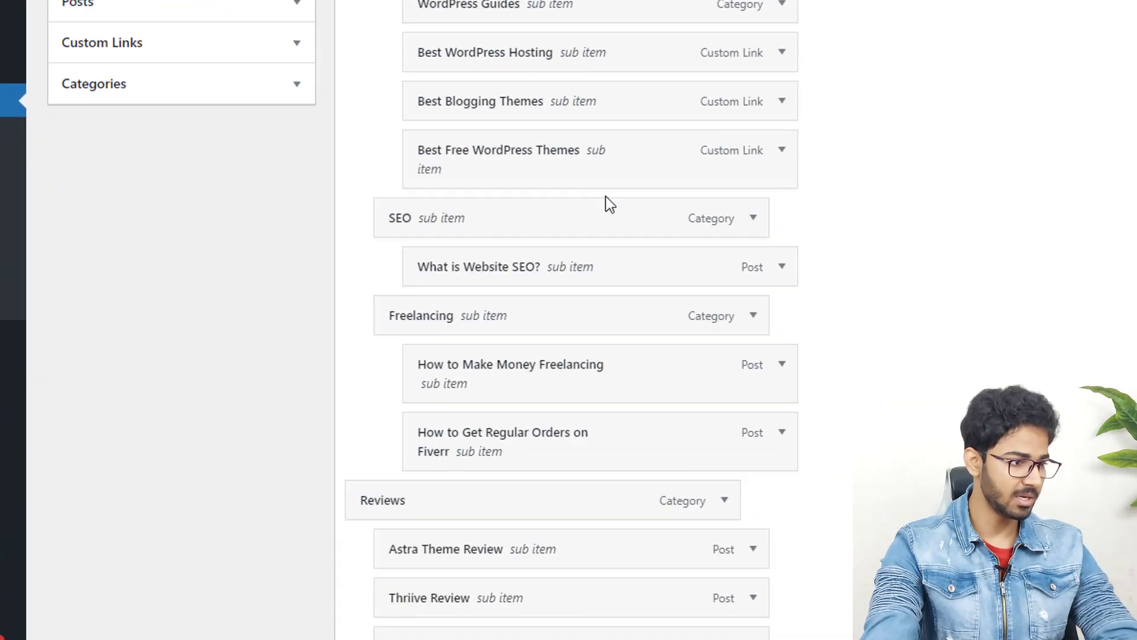
pyautogui.scroll(-7, 439, 175)
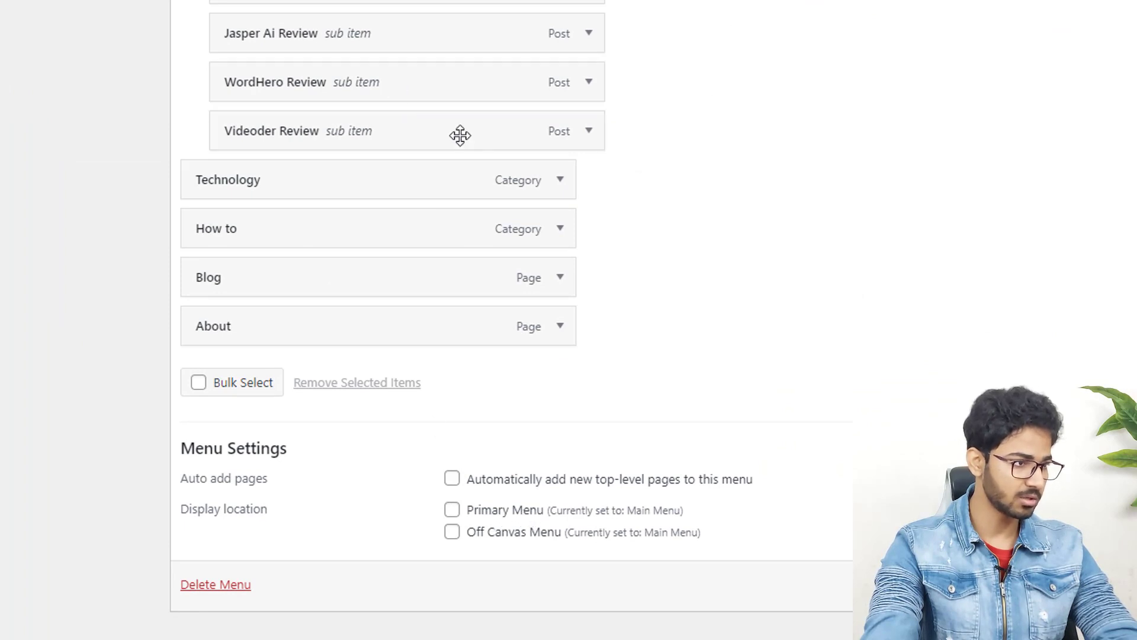
pyautogui.scroll(6, 458, 142)
pyautogui.scroll(-6, 450, 211)
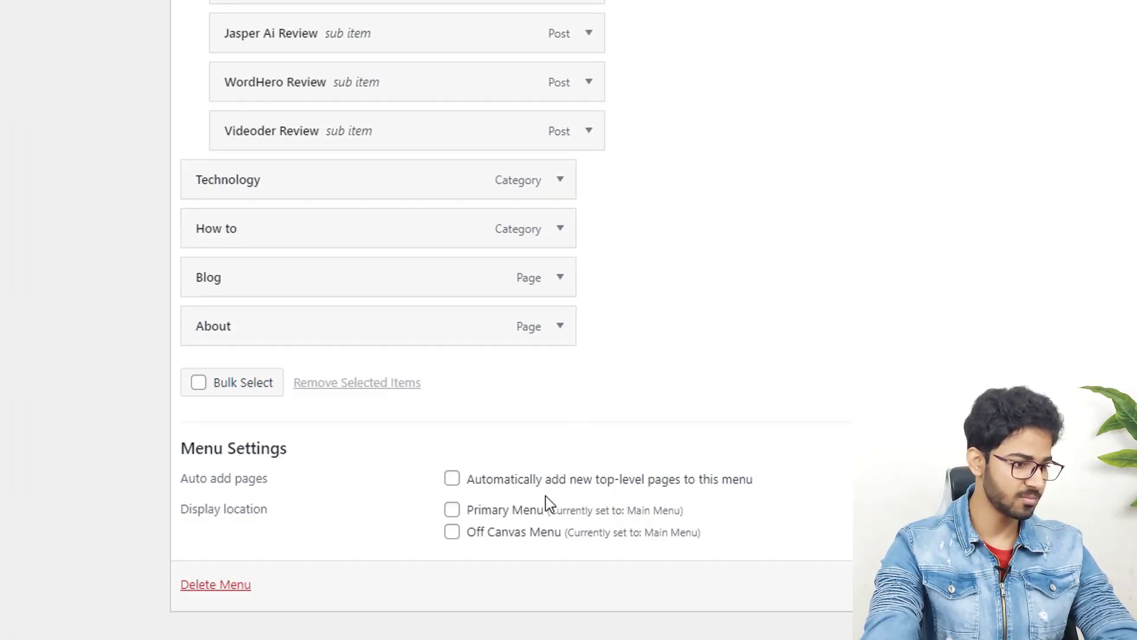
pyautogui.click(516, 513)
pyautogui.scroll(20, 660, 459)
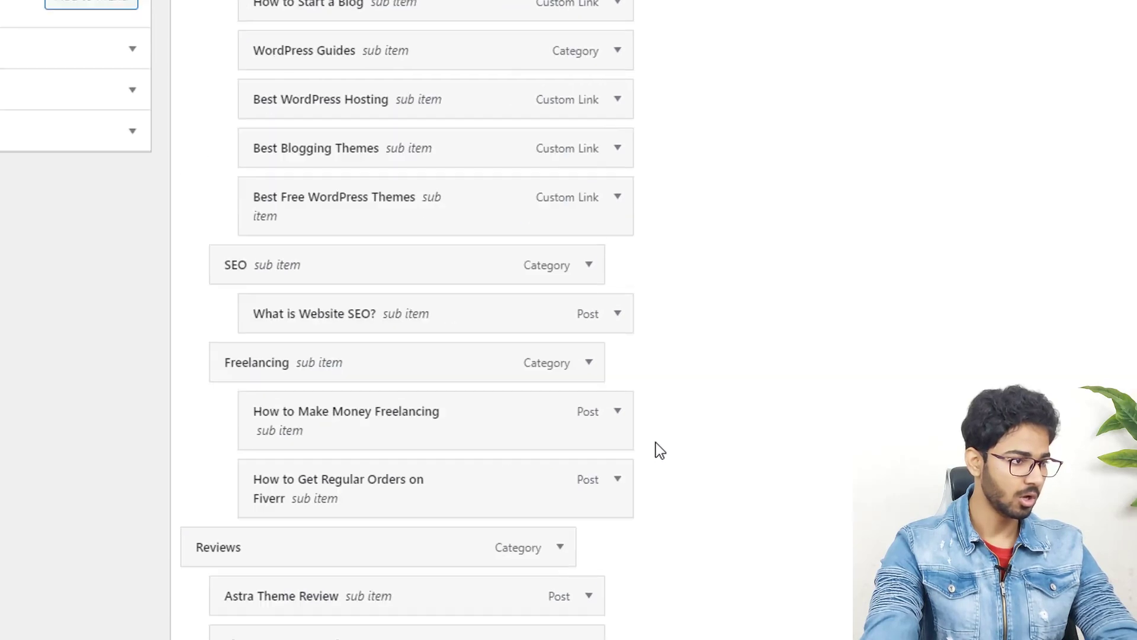
pyautogui.scroll(-1, 569, 320)
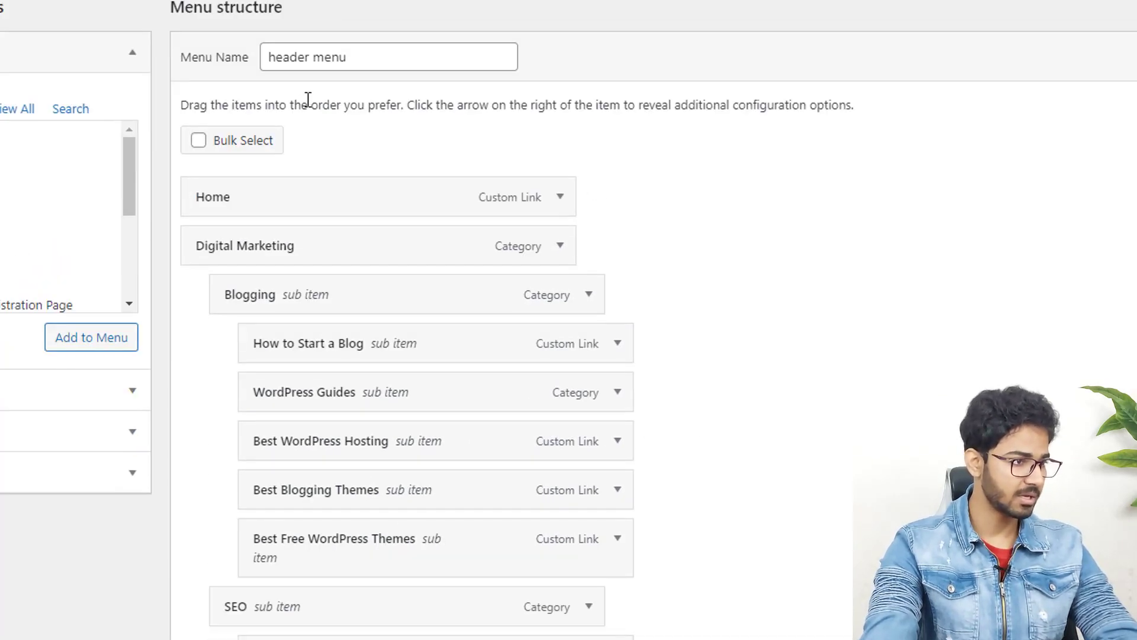
pyautogui.scroll(2, 308, 99)
# Look through the menus available for editing and rename the header menu as "primary manu"
pyautogui.click(136, 49)
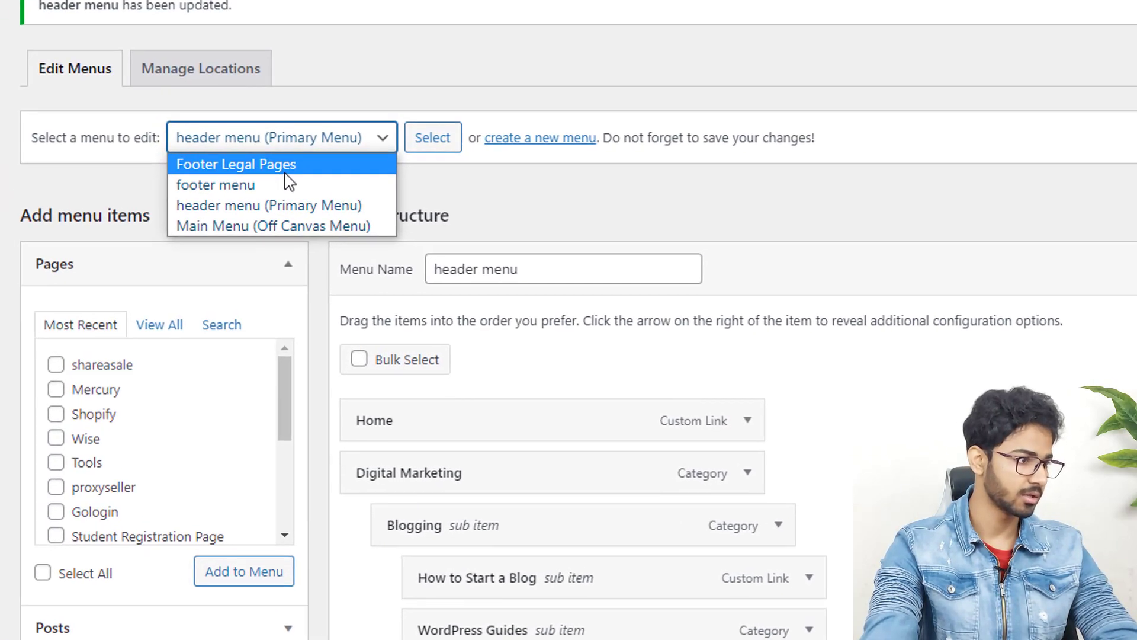
pyautogui.click(363, 177)
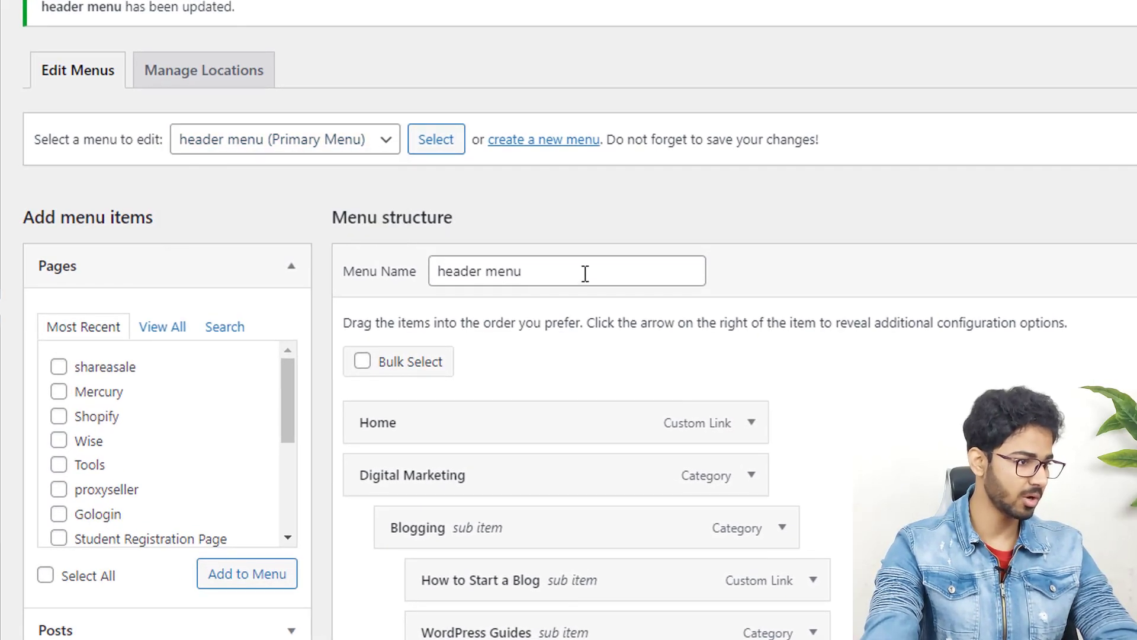
pyautogui.moveTo(557, 269); pyautogui.dragTo(338, 261)
pyautogui.click(322, 152)
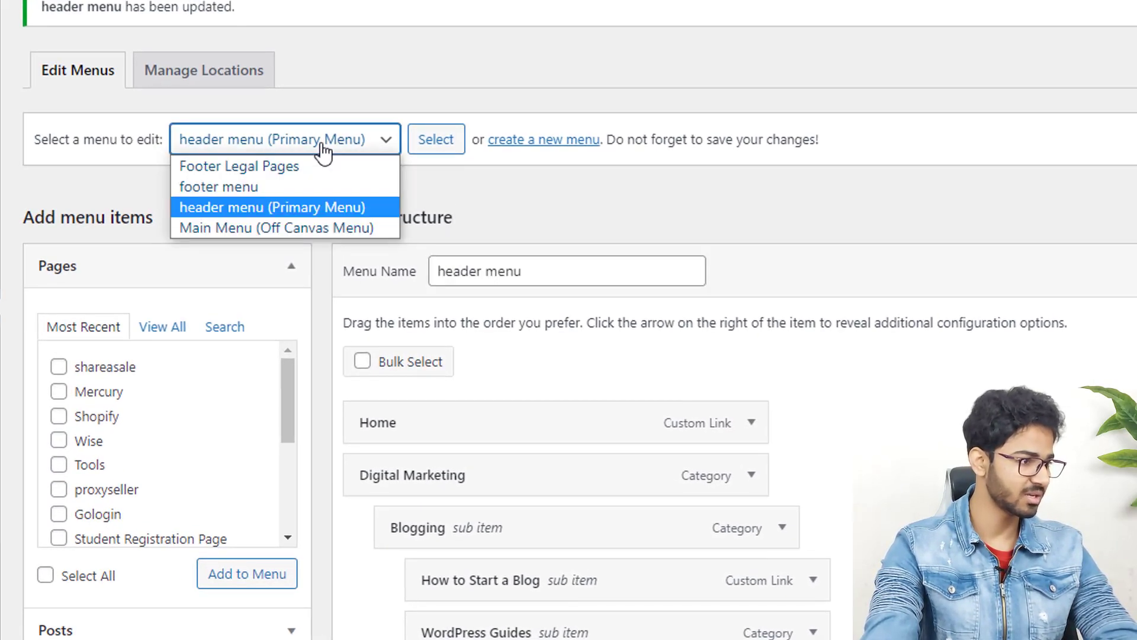
pyautogui.moveTo(521, 267); pyautogui.dragTo(332, 261)
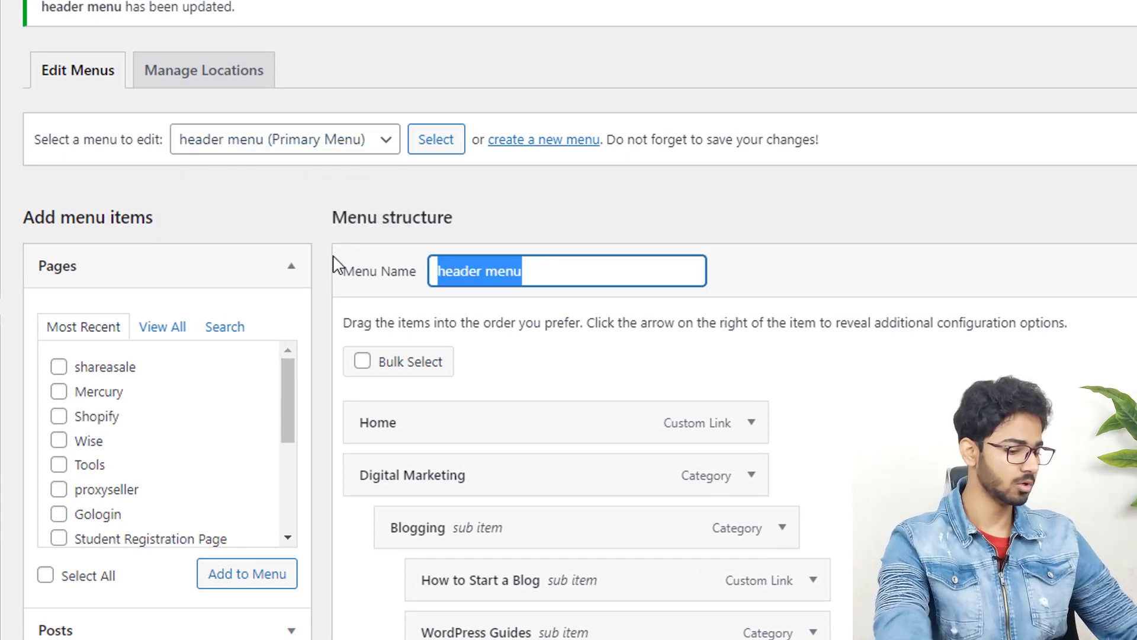
pyautogui.write('primary manu')
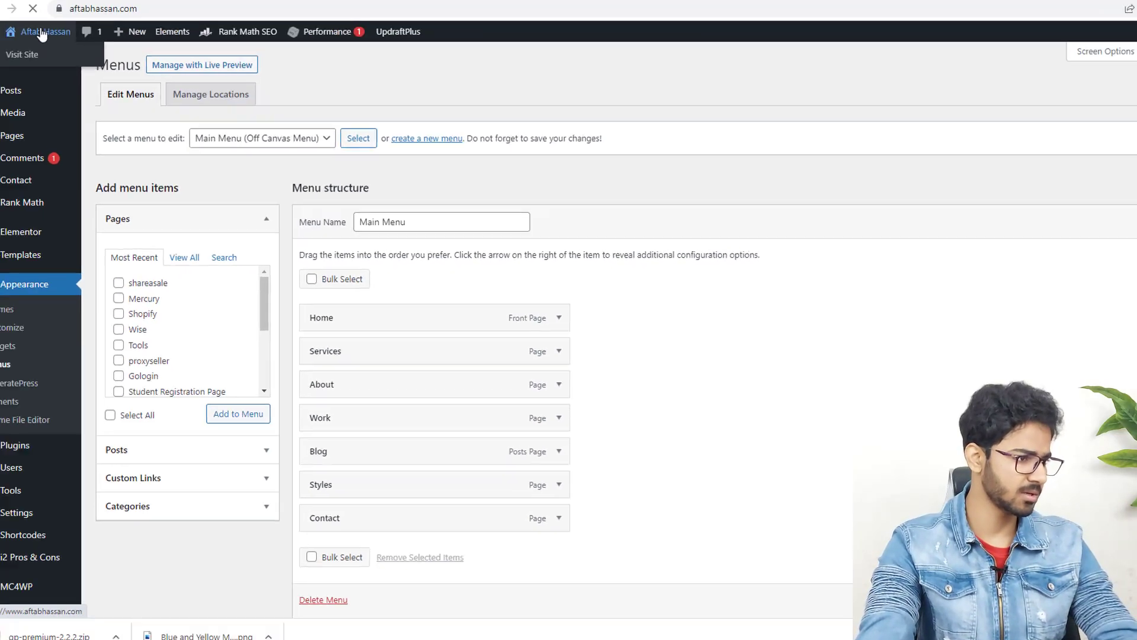
# View the live homepage and examine the header navigation, including the Digital Marketing and Blogging submenus
pyautogui.click(40, 30)
pyautogui.scroll(-7, 717, 291)
pyautogui.scroll(7, 721, 279)
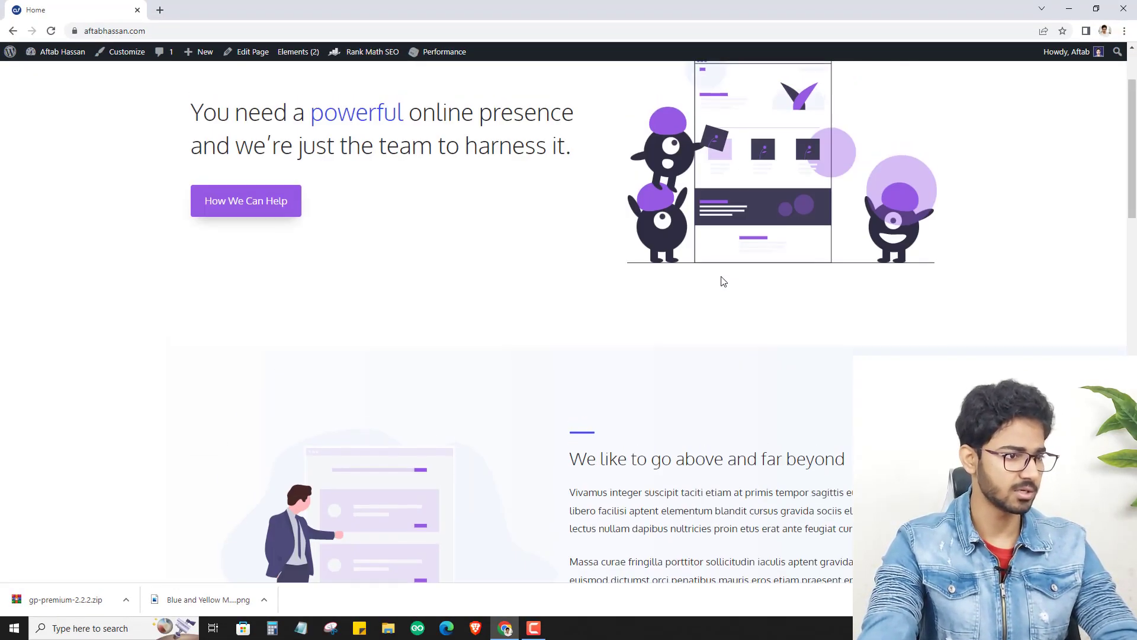
pyautogui.moveTo(538, 102)
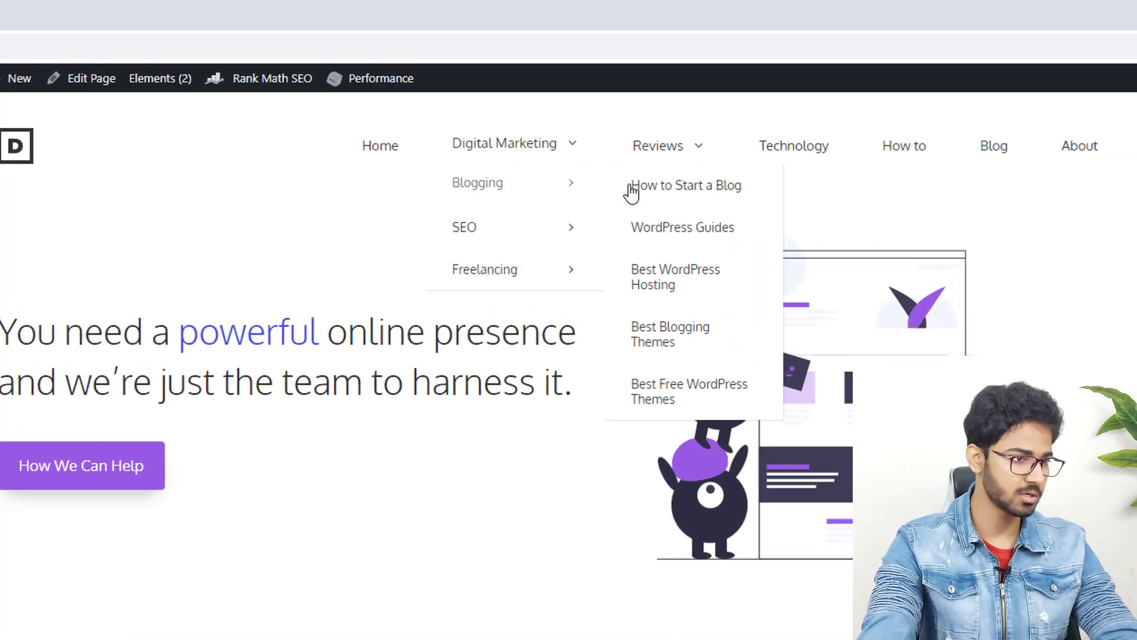
pyautogui.scroll(-1, 536, 387)
pyautogui.scroll(1, 536, 386)
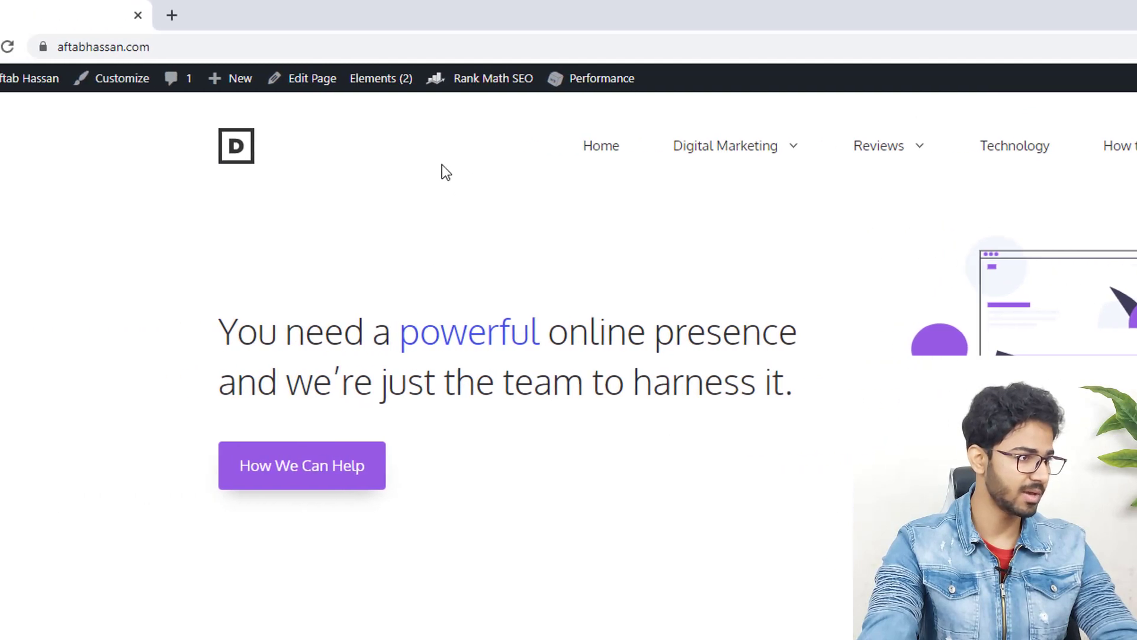
# Edit the Home page, replace its hero headline with "I've been making money Online since 2017, and can help you too.", and save
pyautogui.click(368, 90)
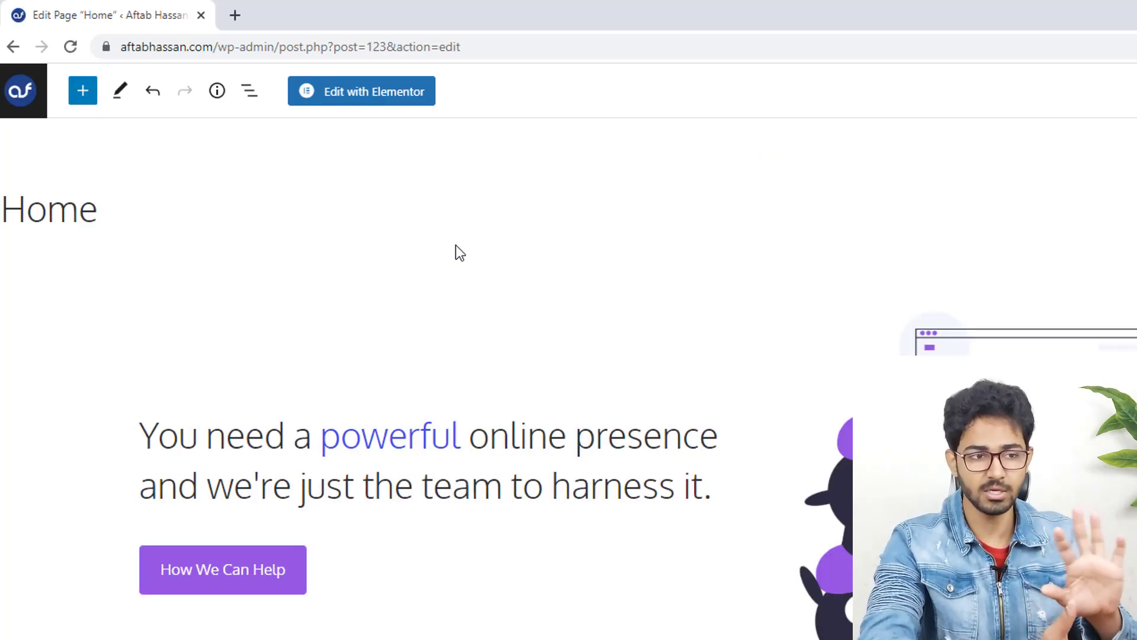
pyautogui.tripleClick(384, 438)
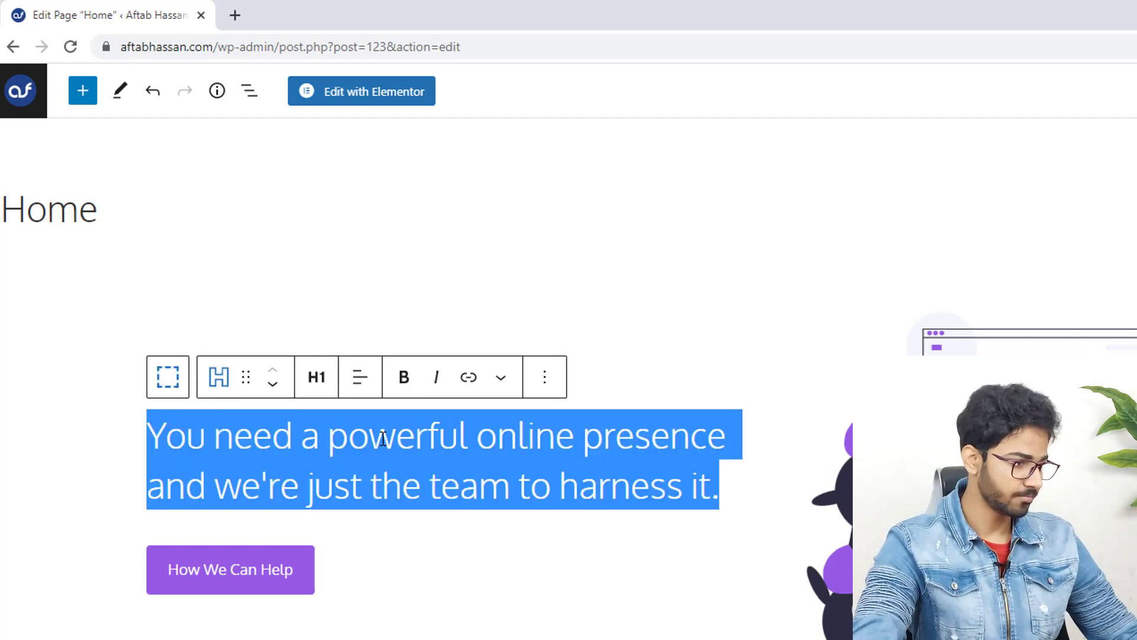
pyautogui.click(521, 439)
pyautogui.moveTo(147, 286); pyautogui.dragTo(26, 290)
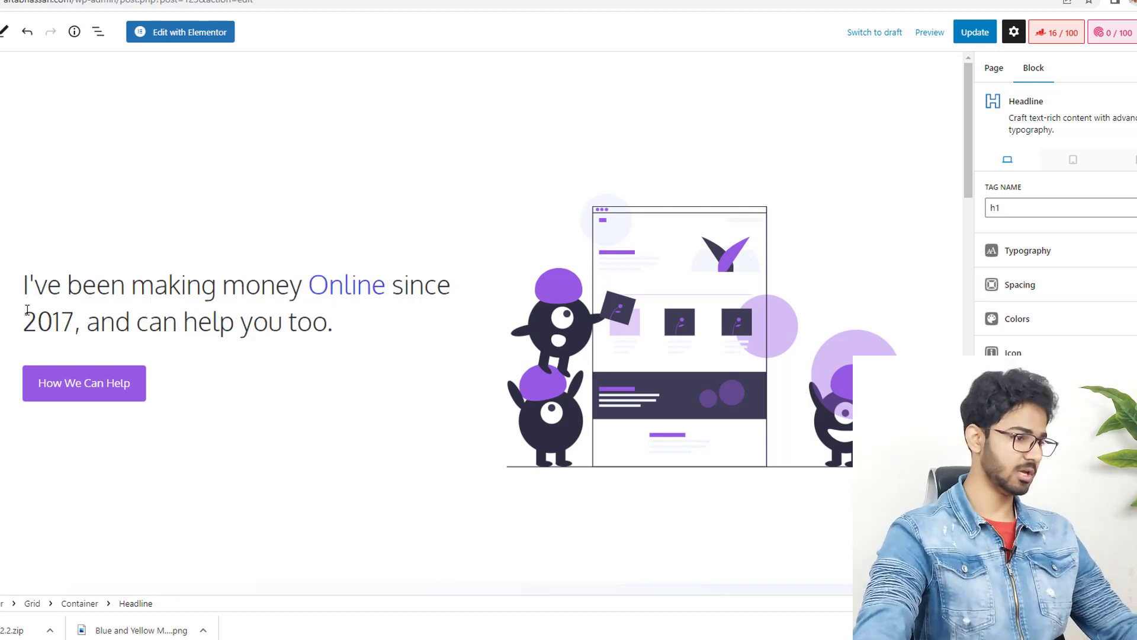
pyautogui.moveTo(232, 354)
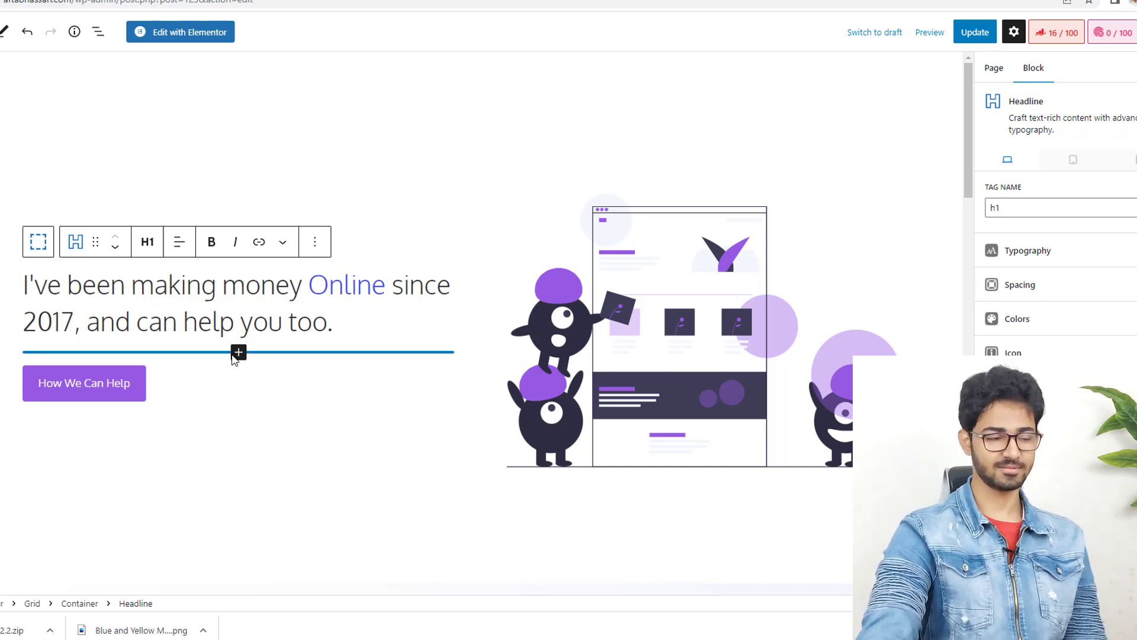
pyautogui.hotkey('ctrl', 's')
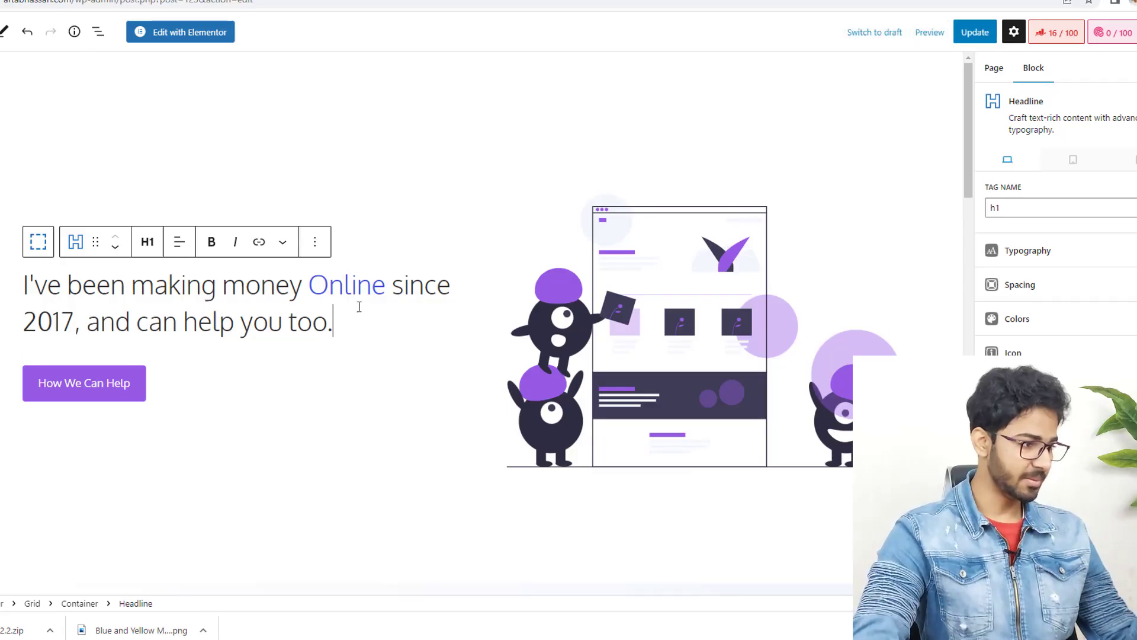
# Change the hero button's label from "How We Can Help" to "Browse Free Courses"
pyautogui.click(86, 385)
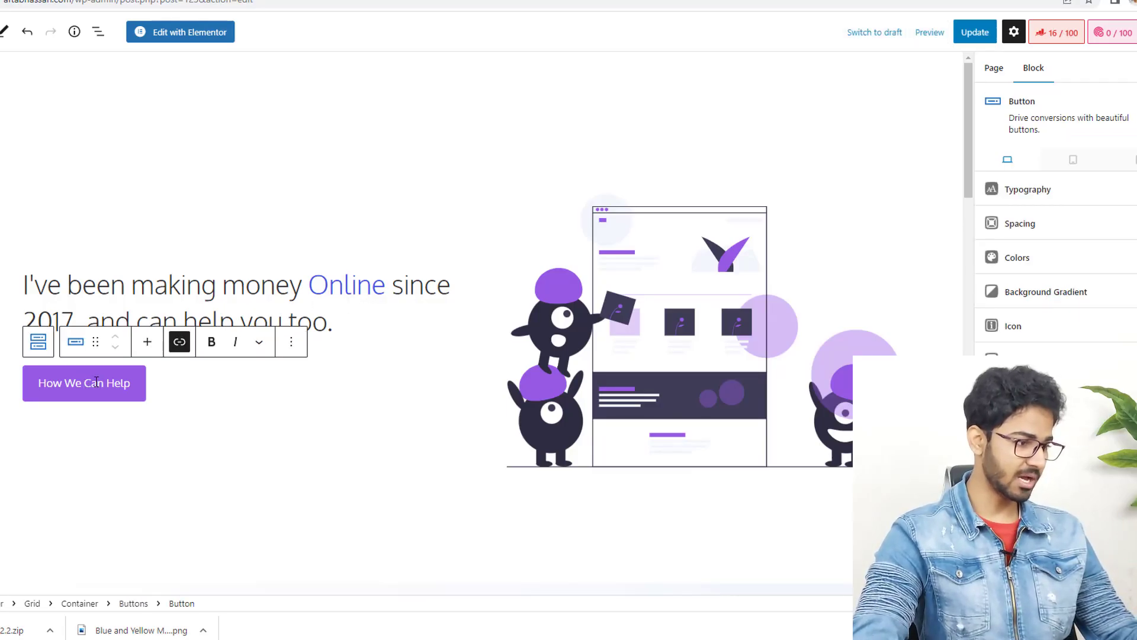
pyautogui.tripleClick(90, 389)
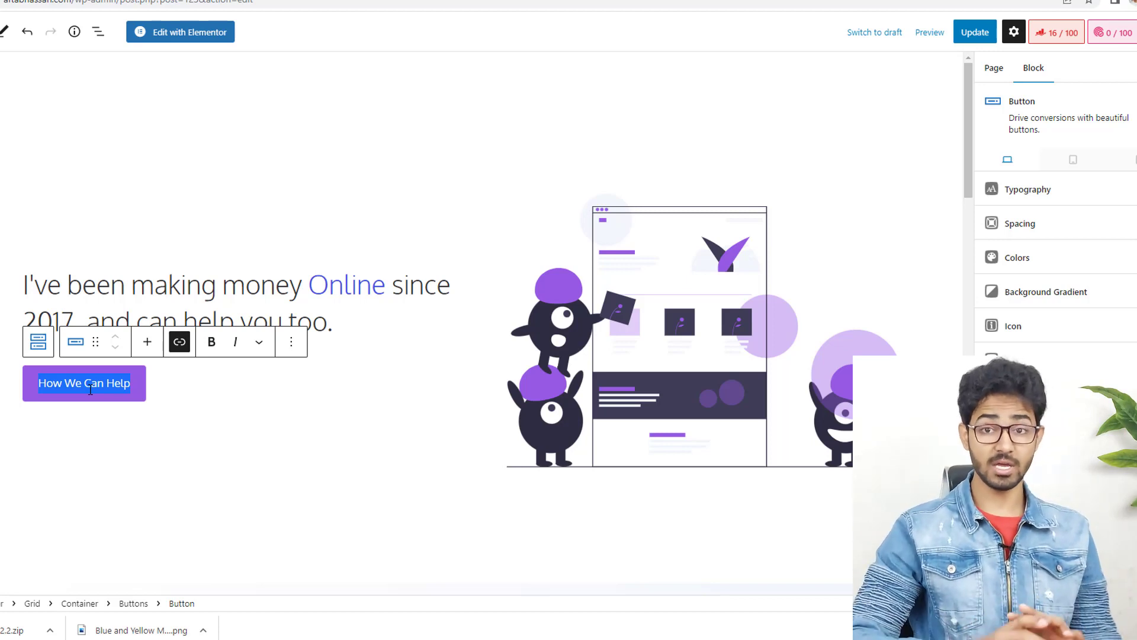
pyautogui.write('Browse Free')
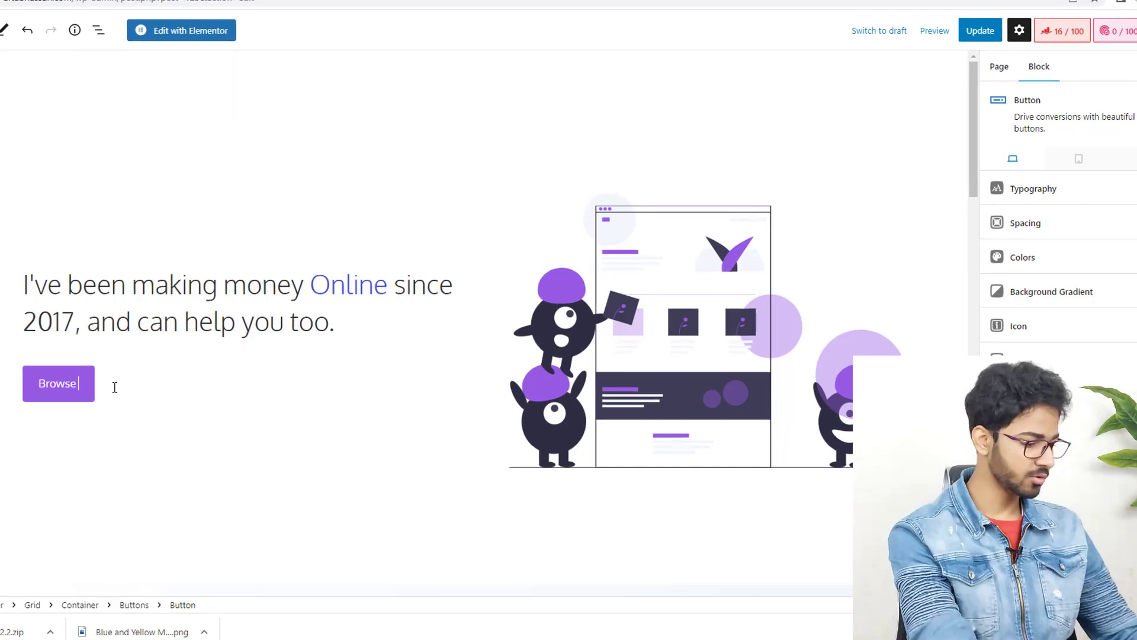
pyautogui.write(' Courses')
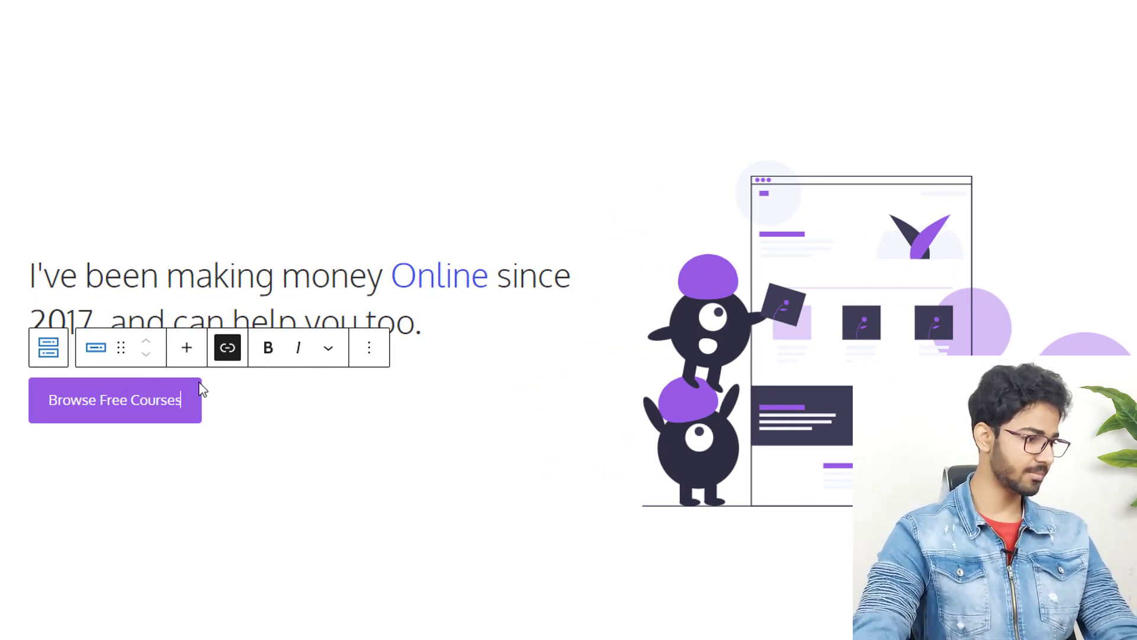
pyautogui.tripleClick(152, 396)
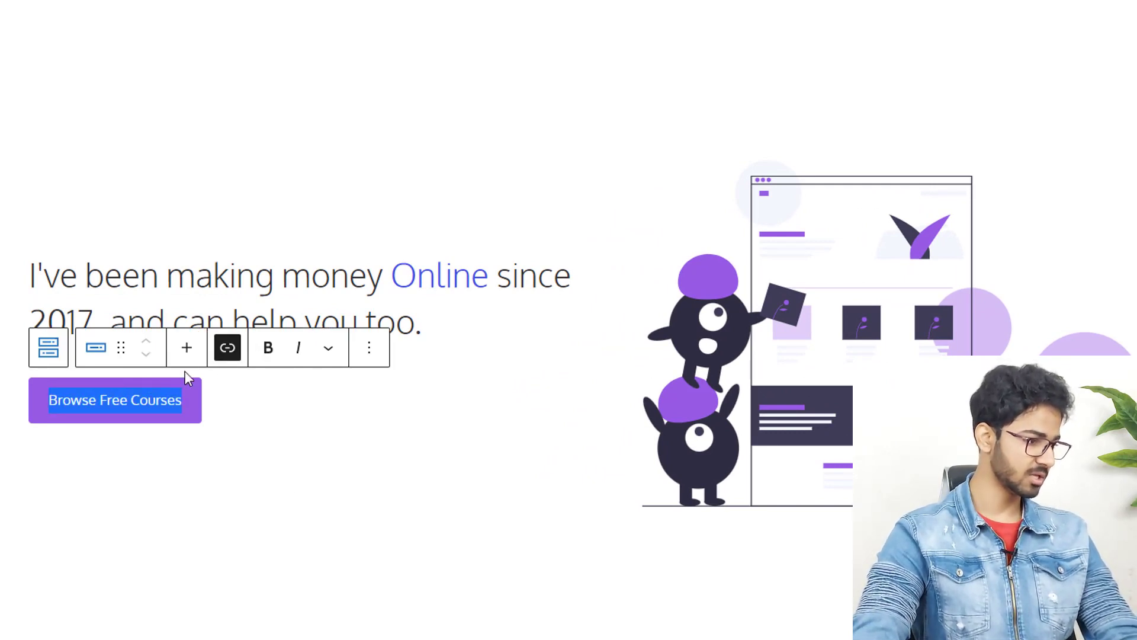
pyautogui.click(237, 350)
pyautogui.hotkey('ctrl', 'a')
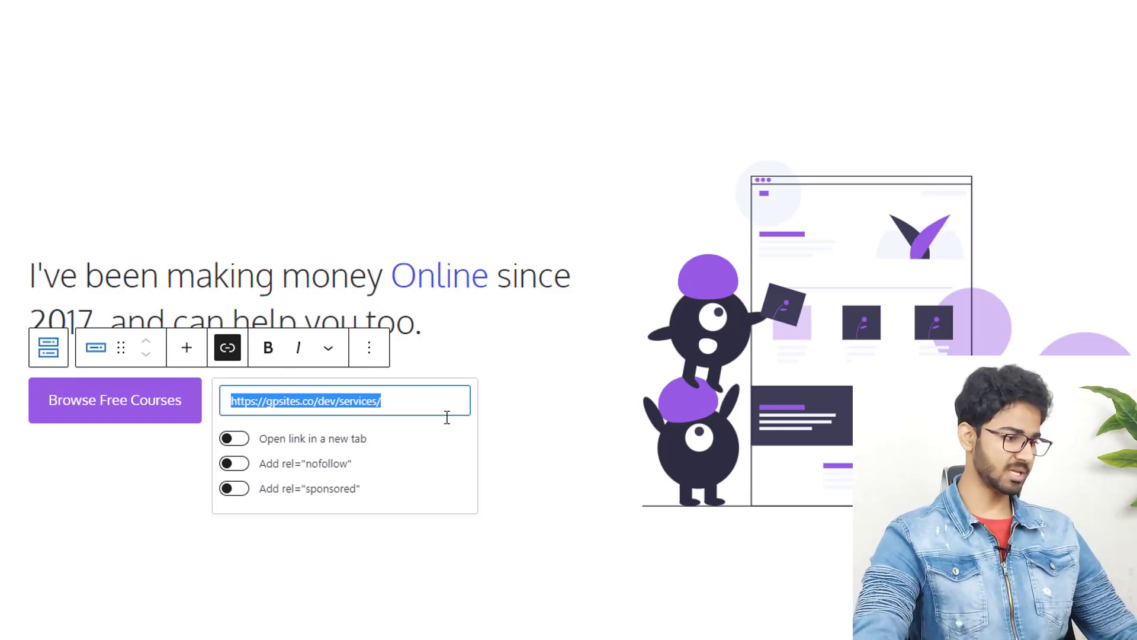
pyautogui.write('https://learnwithaftab.com/')
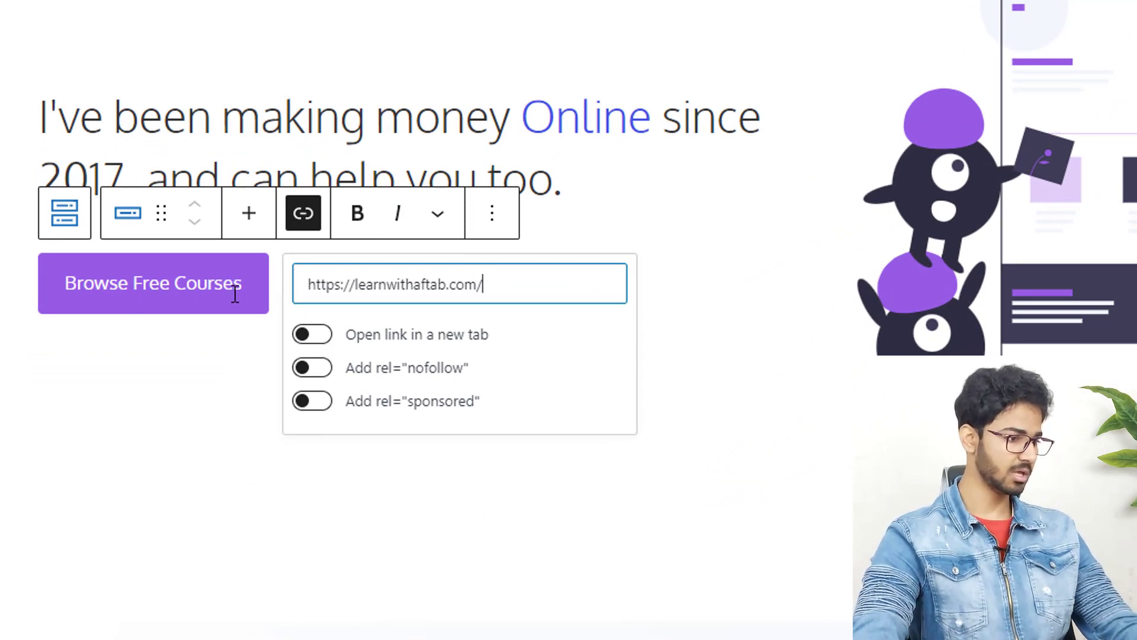
pyautogui.click(644, 253)
pyautogui.click(148, 283)
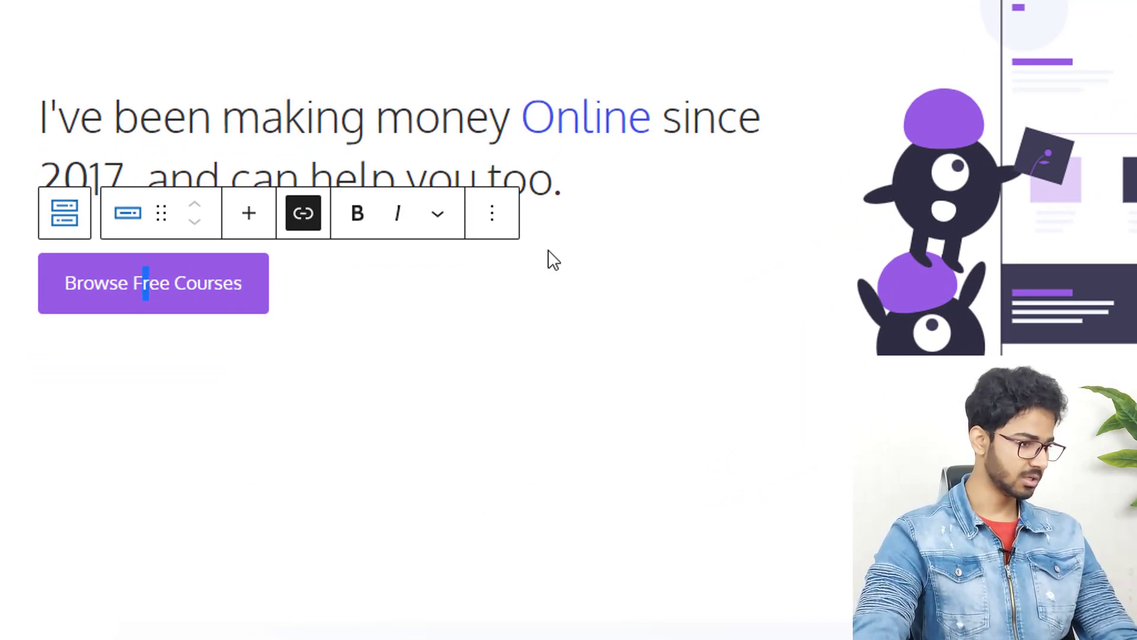
pyautogui.click(616, 205)
# Replace the hero section's illustration by uploading bfgbgfn.png from New folder on the Desktop
pyautogui.click(1100, 178)
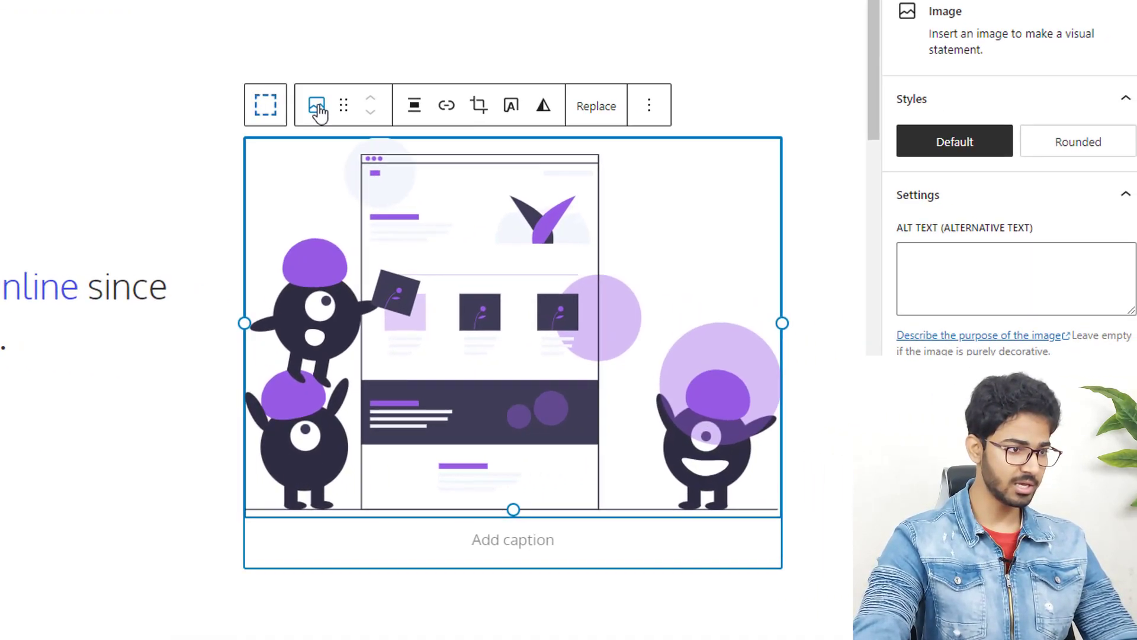
pyautogui.click(317, 106)
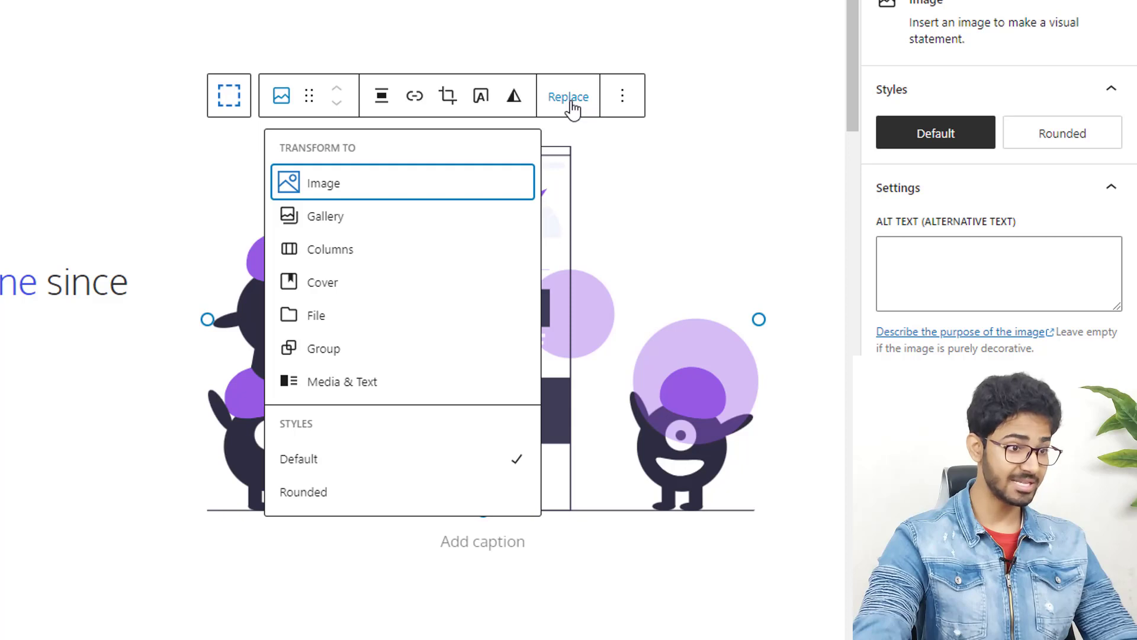
pyautogui.click(570, 101)
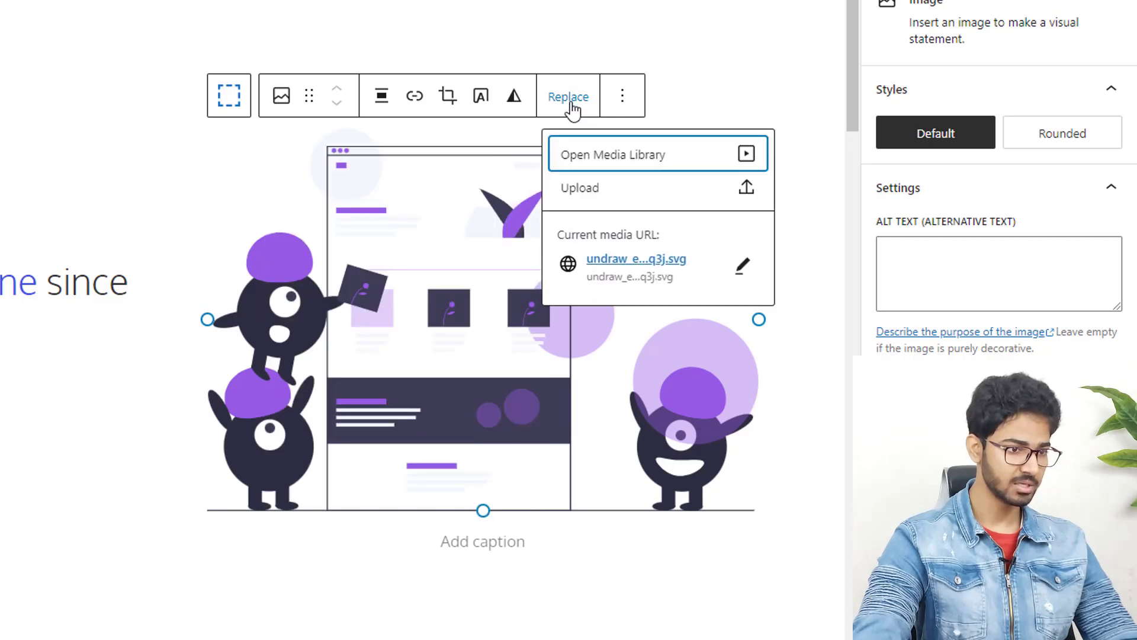
pyautogui.click(581, 188)
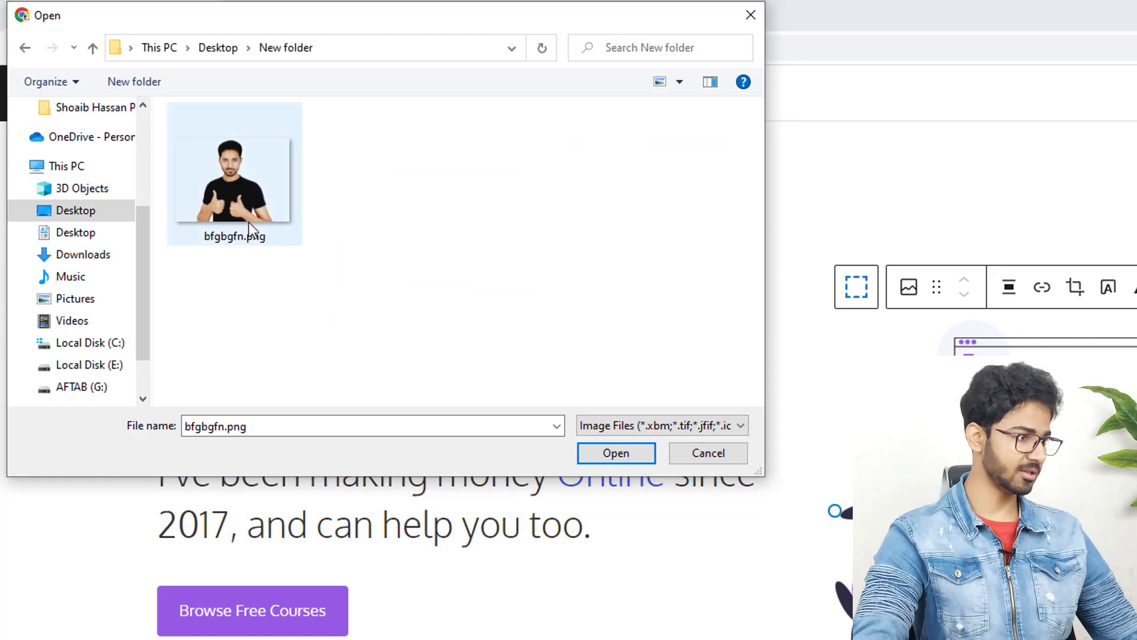
pyautogui.click(233, 179)
pyautogui.click(616, 452)
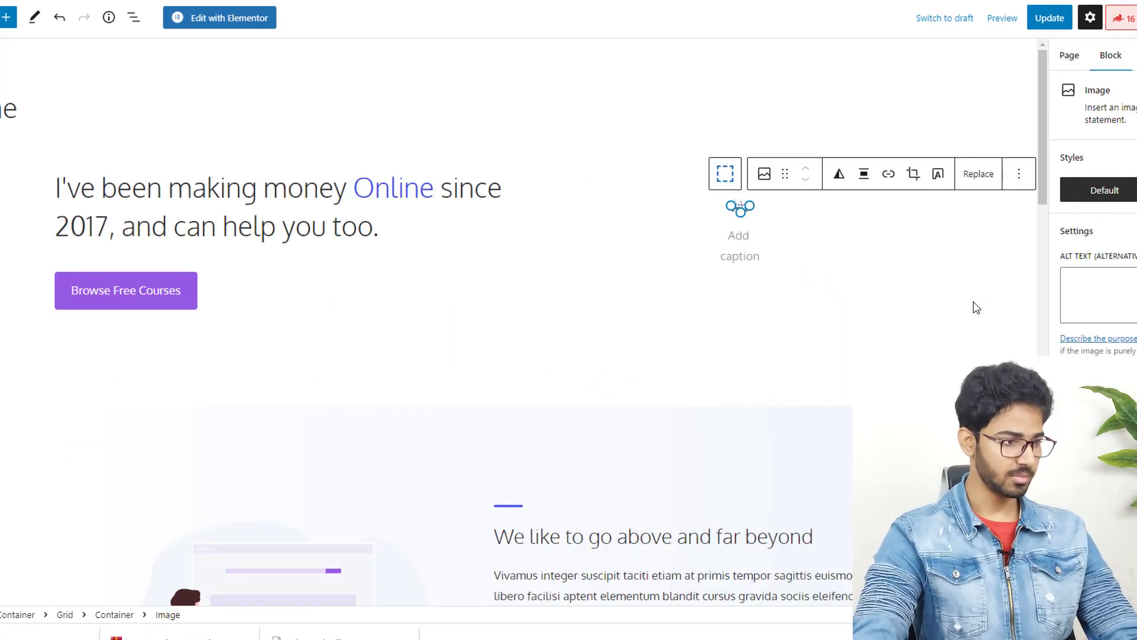
pyautogui.click(977, 255)
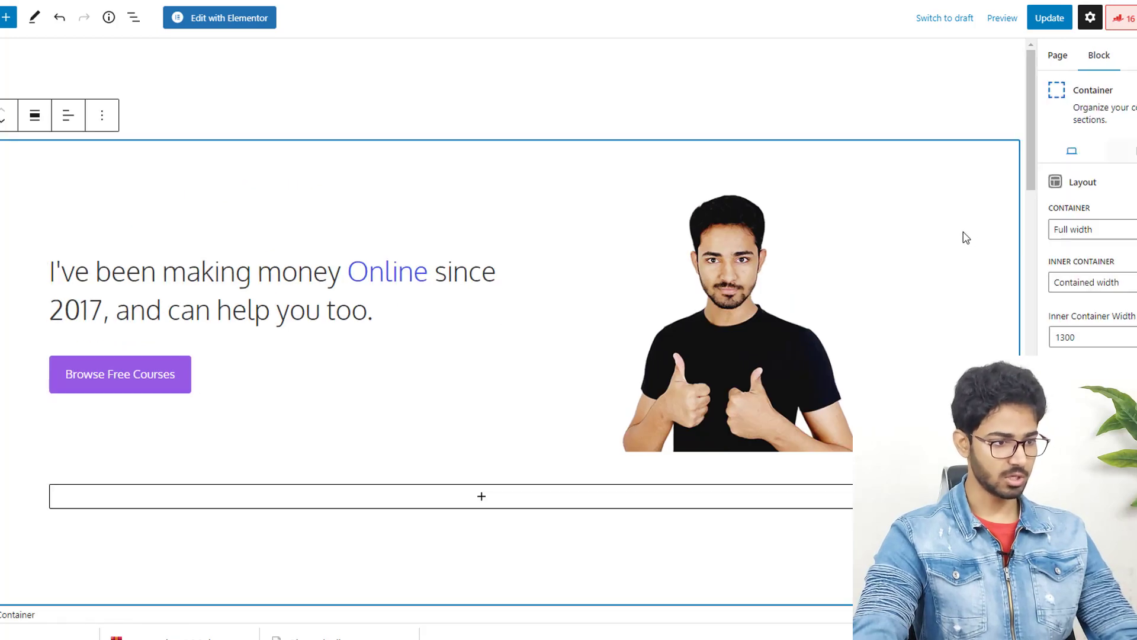
# Replace the "We like to go above and far beyond" headline with "About" followed by the site owner's full name
pyautogui.scroll(-5, 933, 249)
pyautogui.scroll(-3, 921, 267)
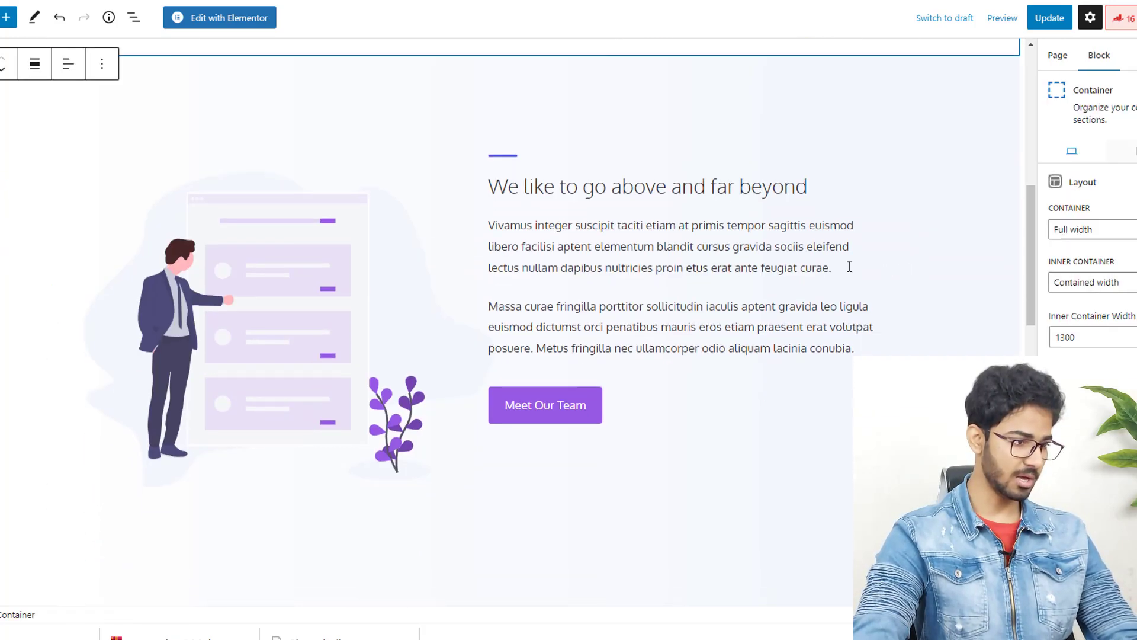
pyautogui.click(270, 282)
pyautogui.tripleClick(640, 155)
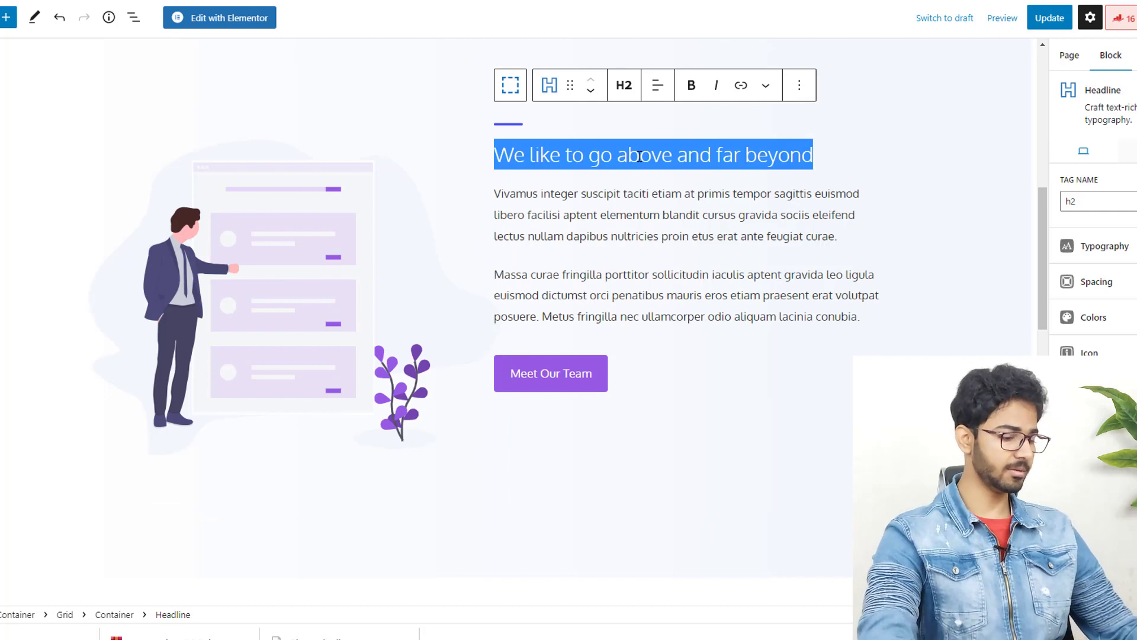
pyautogui.write('ABout')
pyautogui.press('BackSpace')
pyautogui.hotkey('ctrl', 'z')
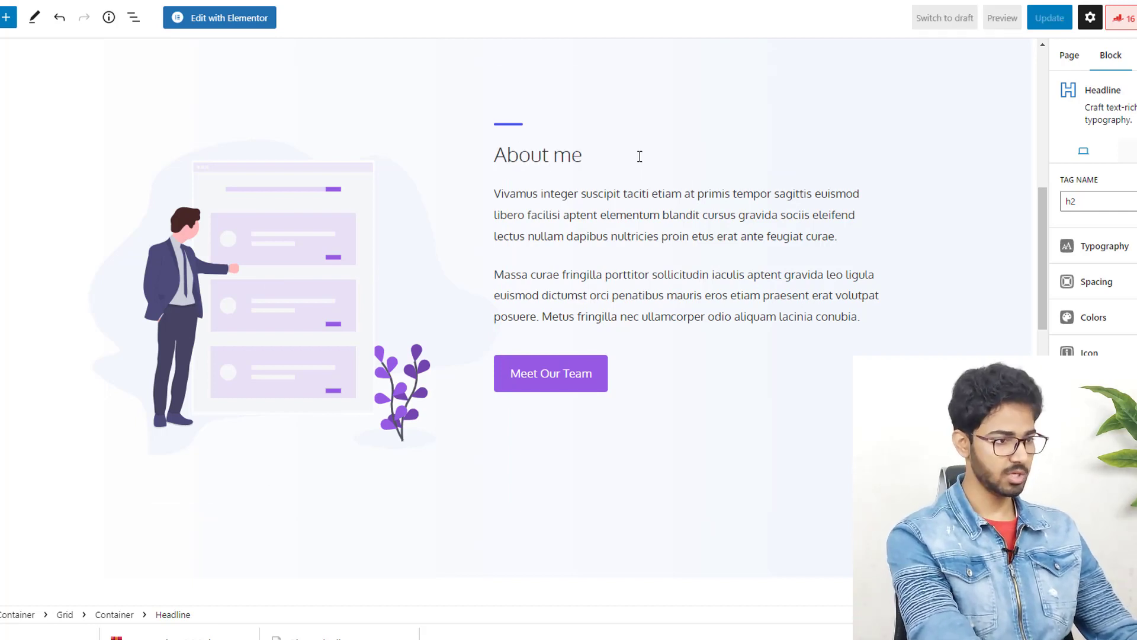
pyautogui.press('BackSpace')
pyautogui.press('BackSpace')
pyautogui.press('BackSpace')
pyautogui.write('Aftab Hassan')
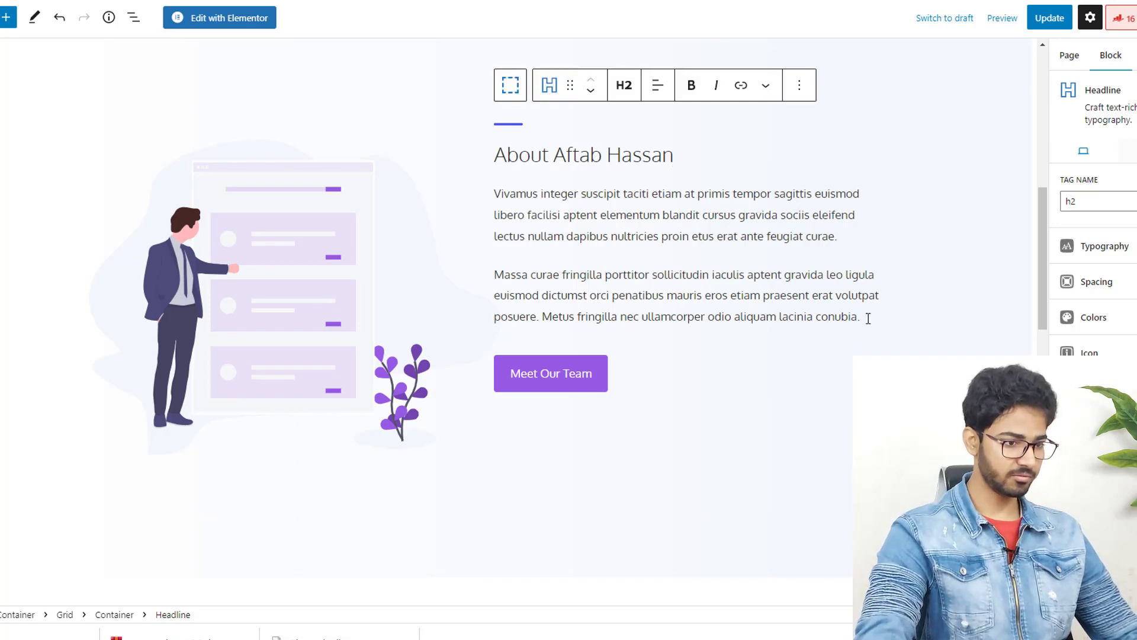
pyautogui.moveTo(868, 317); pyautogui.dragTo(488, 197)
pyautogui.click(488, 197)
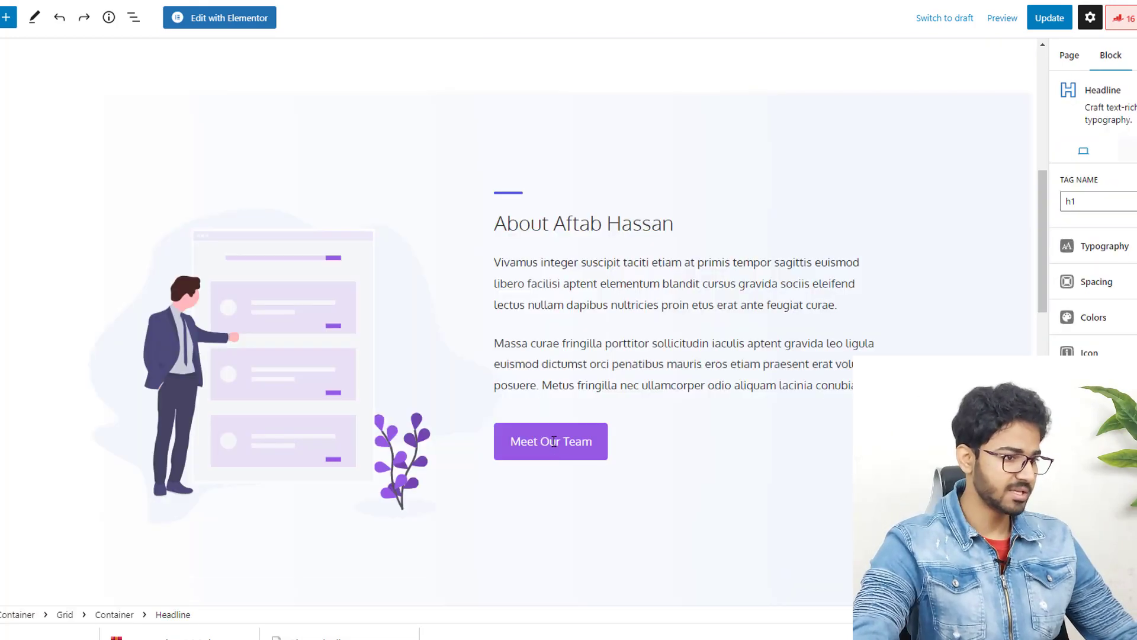
# Change the label of the "Meet Our Team" button in the About section to "Contact us"
pyautogui.tripleClick(553, 440)
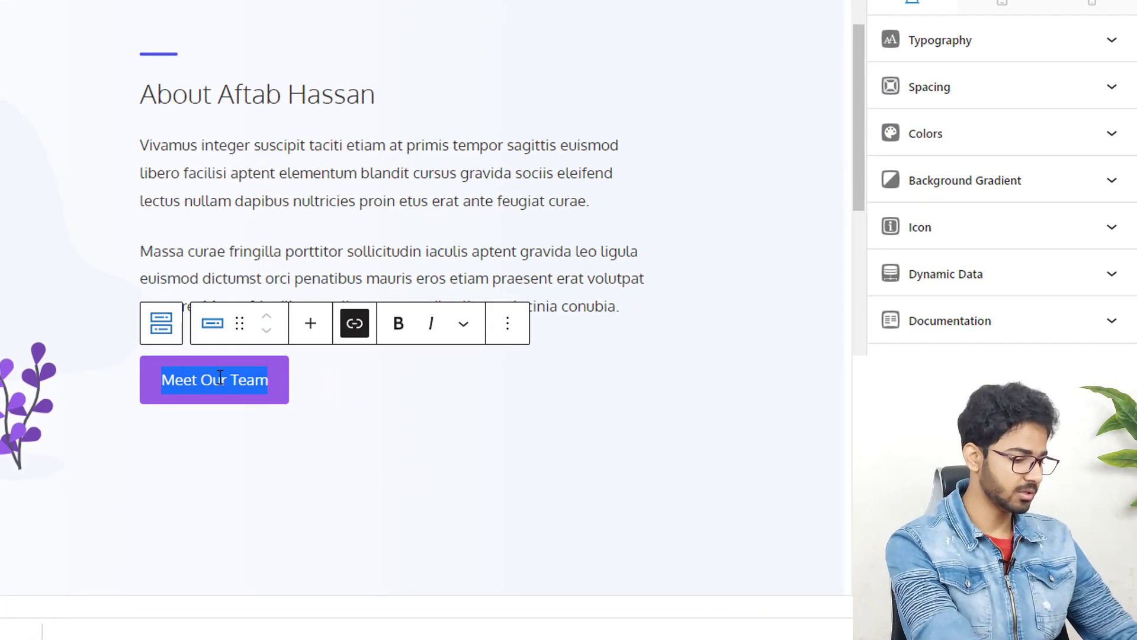
pyautogui.write('Contact')
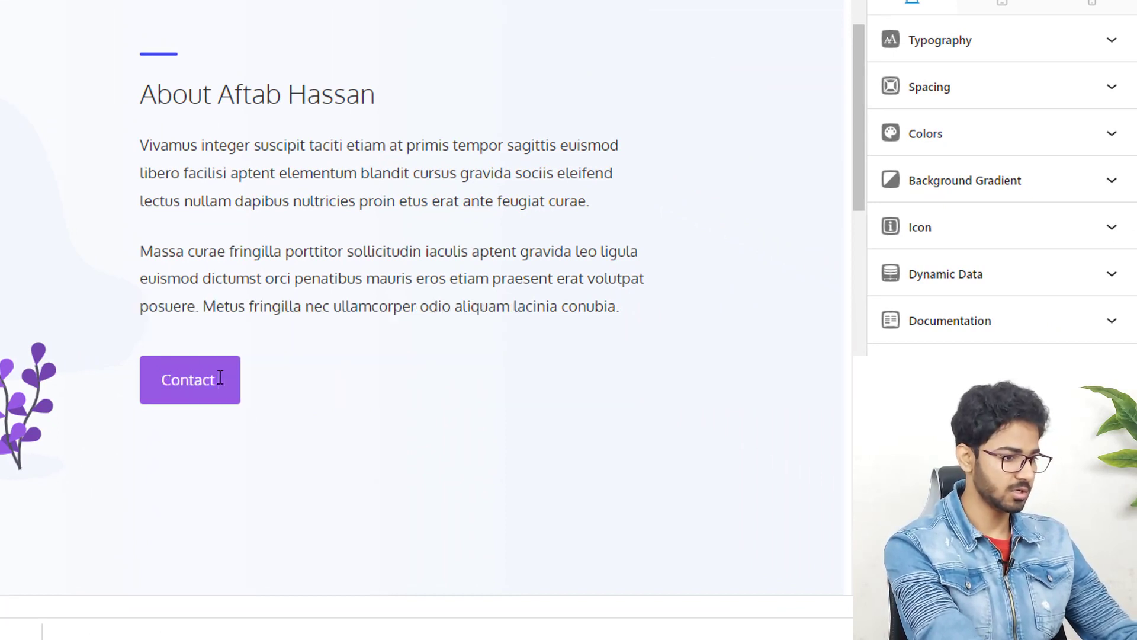
pyautogui.write(' Us')
pyautogui.doubleClick(225, 379)
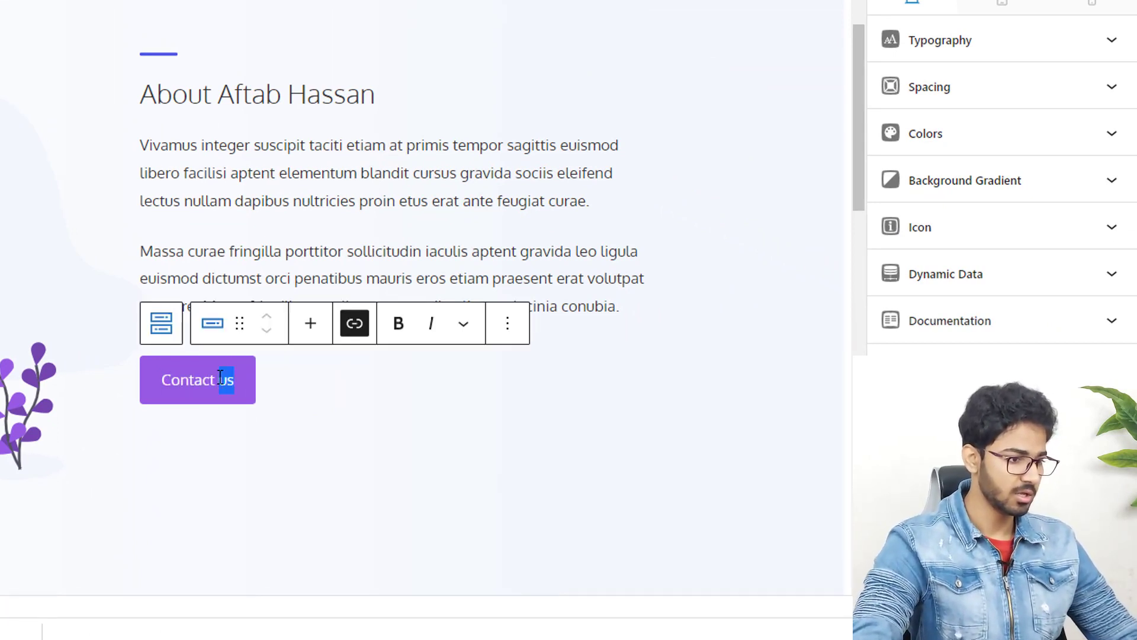
# Link the "Contact us" button to the site's own /contact page and make it open in a new tab
pyautogui.hotkey('ctrl', 'a')
pyautogui.click(354, 324)
pyautogui.hotkey('ctrl', 'a')
pyautogui.write('https://www.aftabhassan.com/')
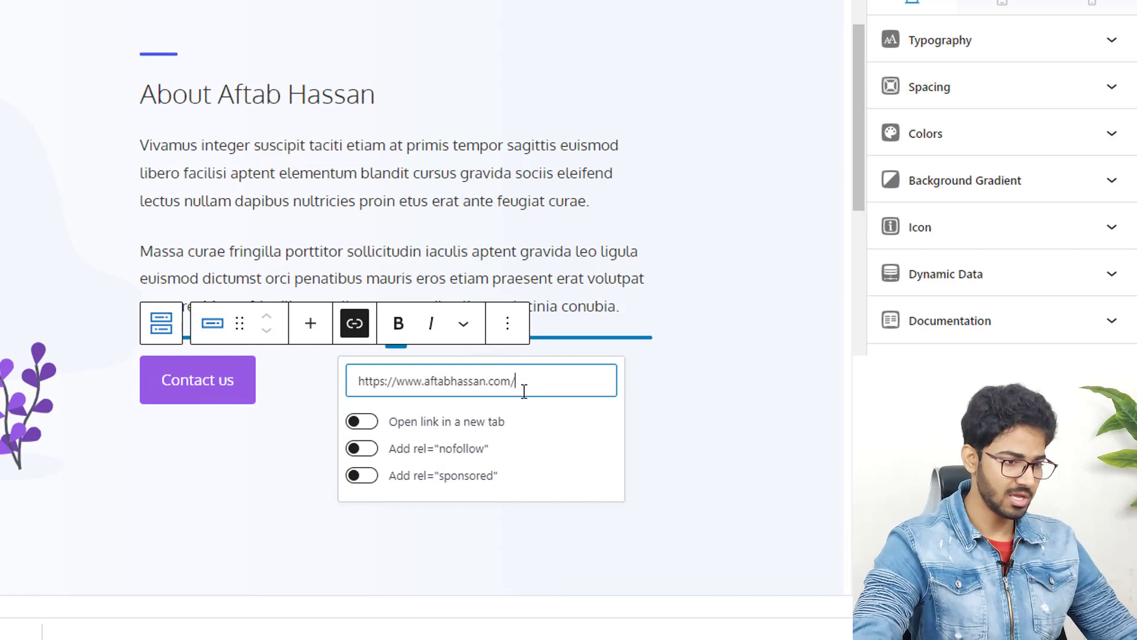
pyautogui.click(373, 423)
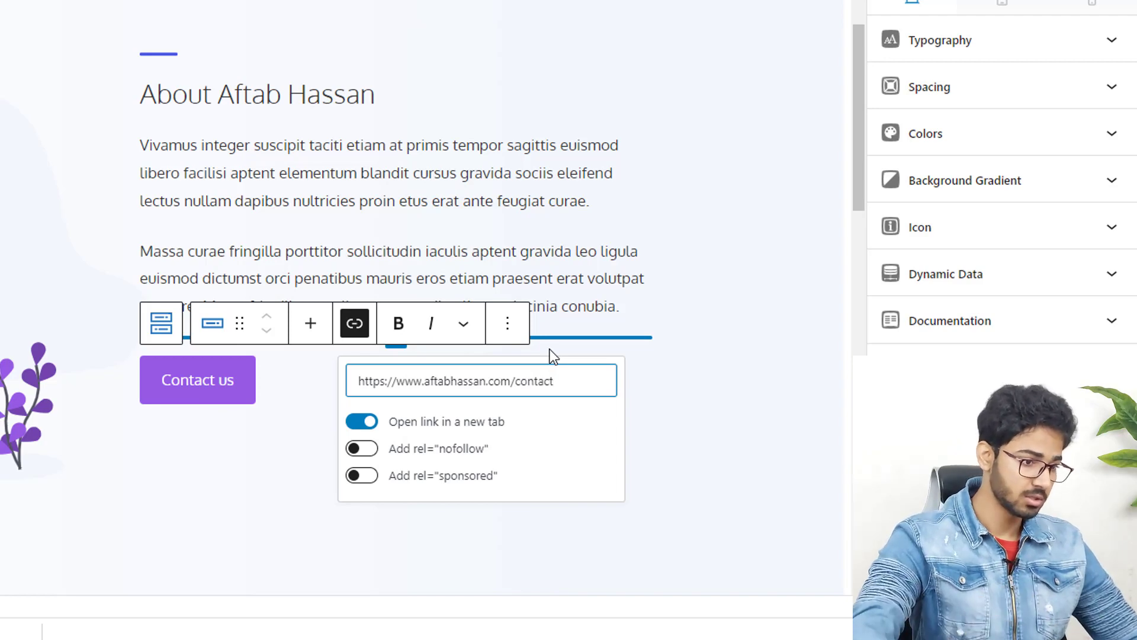
pyautogui.click(522, 251)
# Replace the services section's headline with "We help you build your business online."
pyautogui.scroll(-5, 474, 252)
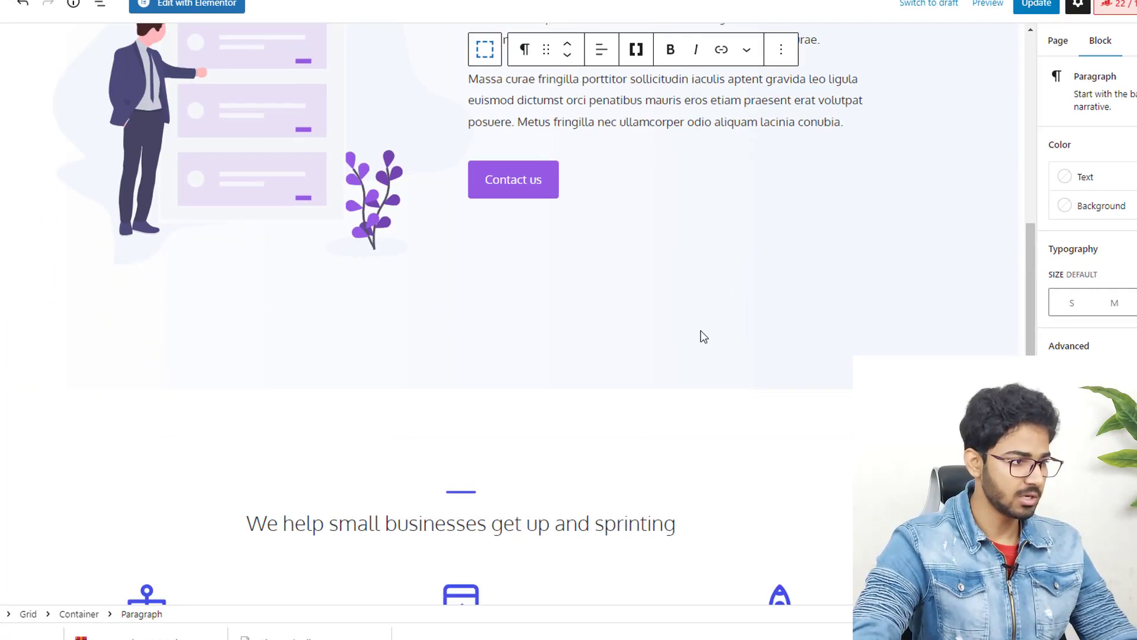
pyautogui.scroll(-4, 525, 299)
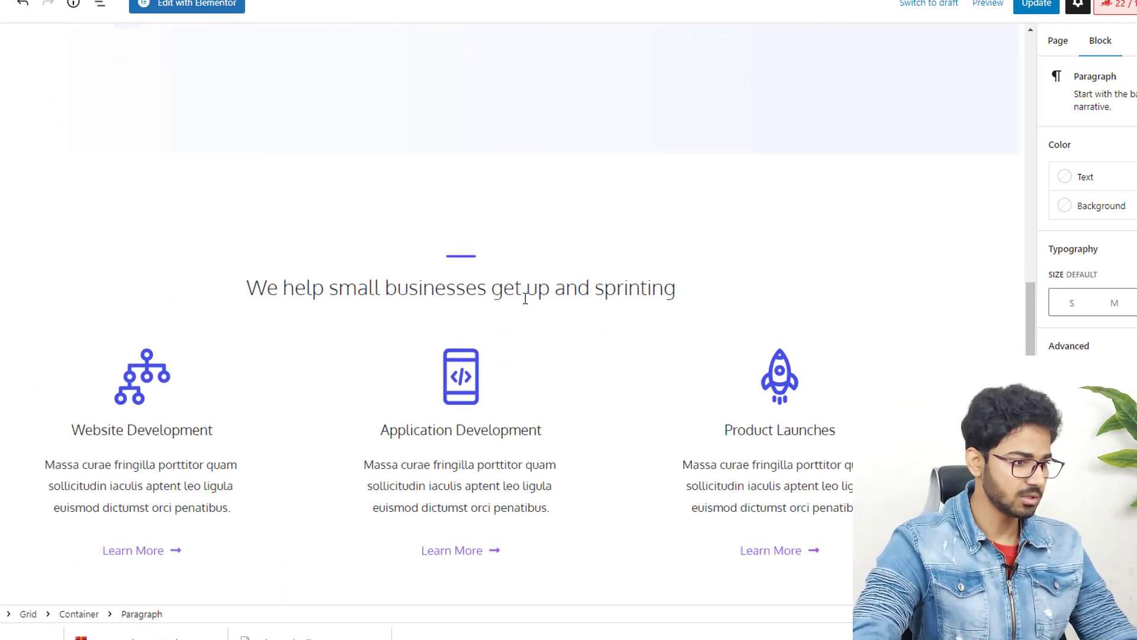
pyautogui.tripleClick(426, 292)
pyautogui.write('We')
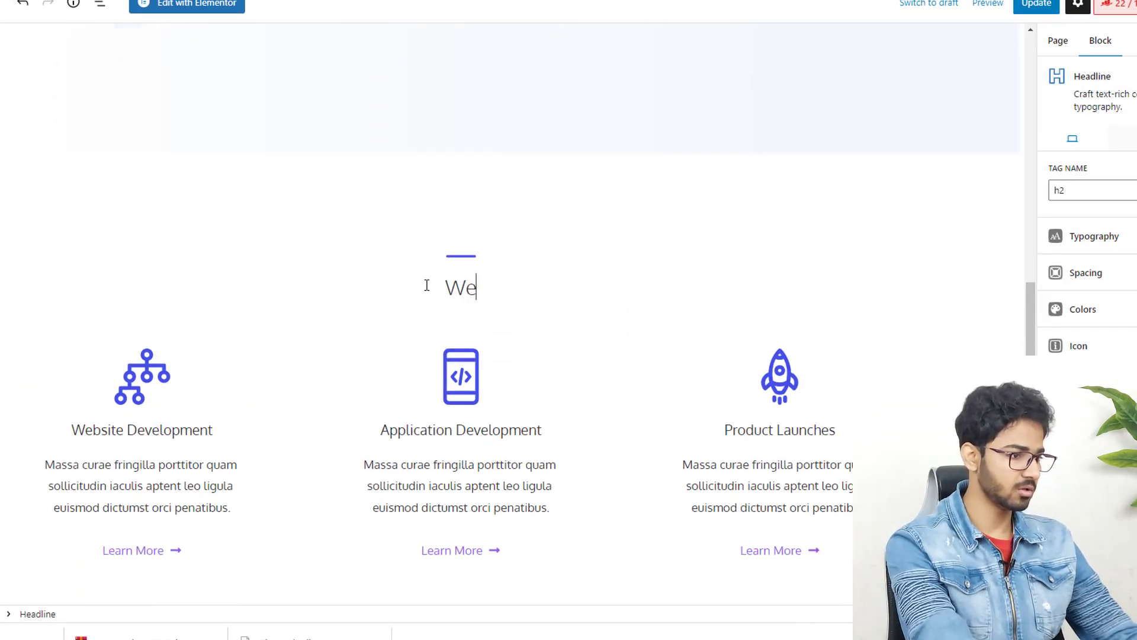
pyautogui.write(' help you build ')
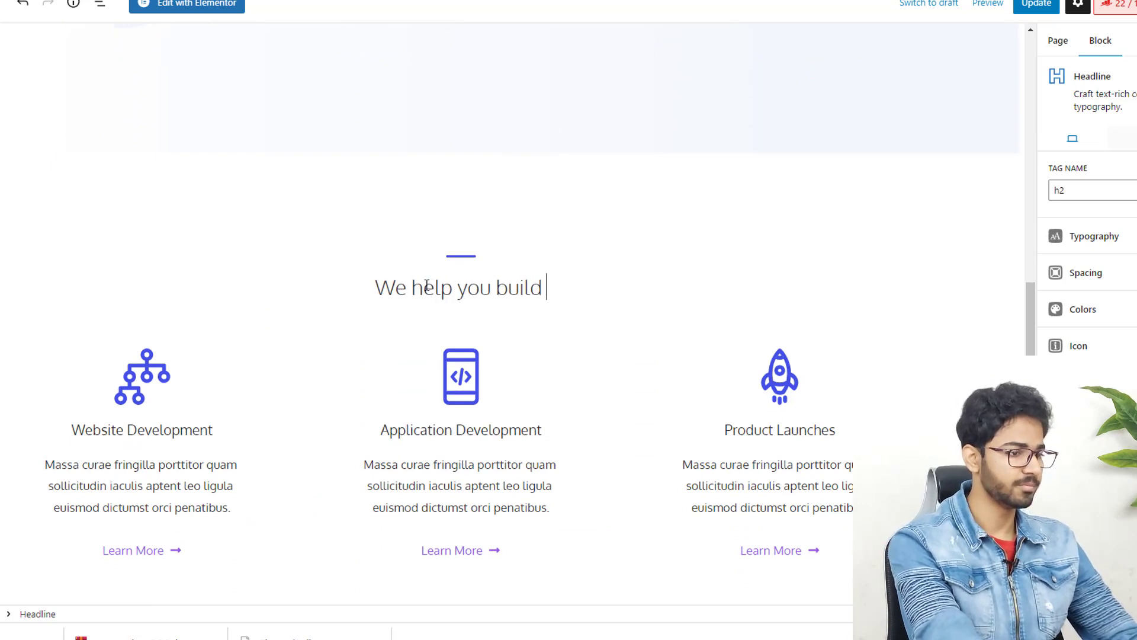
pyautogui.write('your business online.')
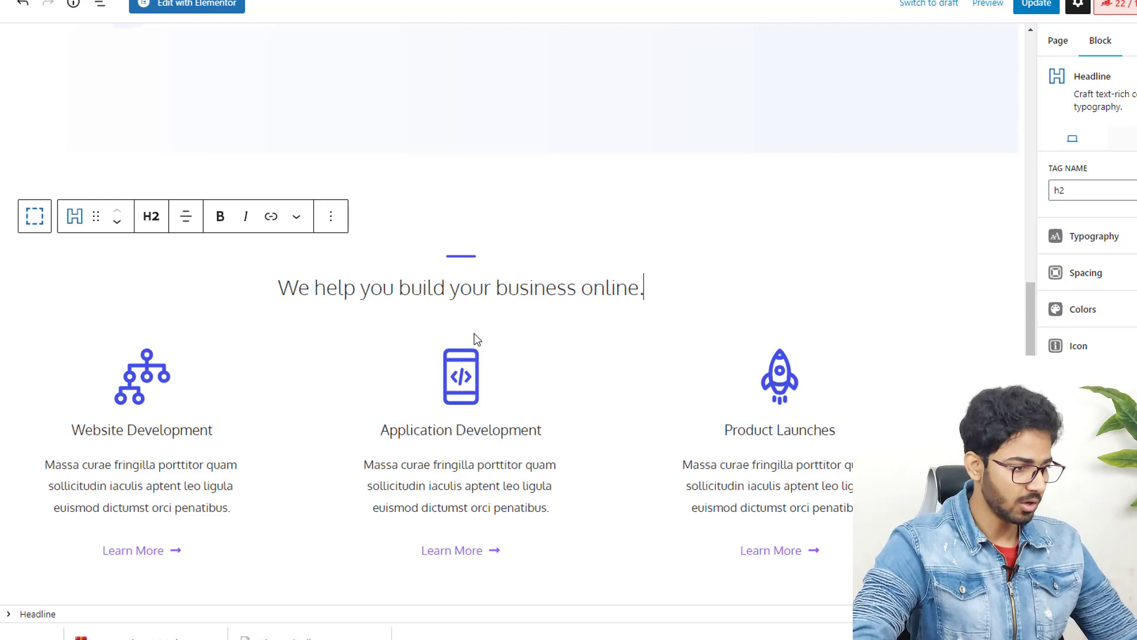
# Examine the three service columns, their Learn More buttons, the testimonials and the closing Contact Us button for editable content
pyautogui.scroll(-2, 246, 319)
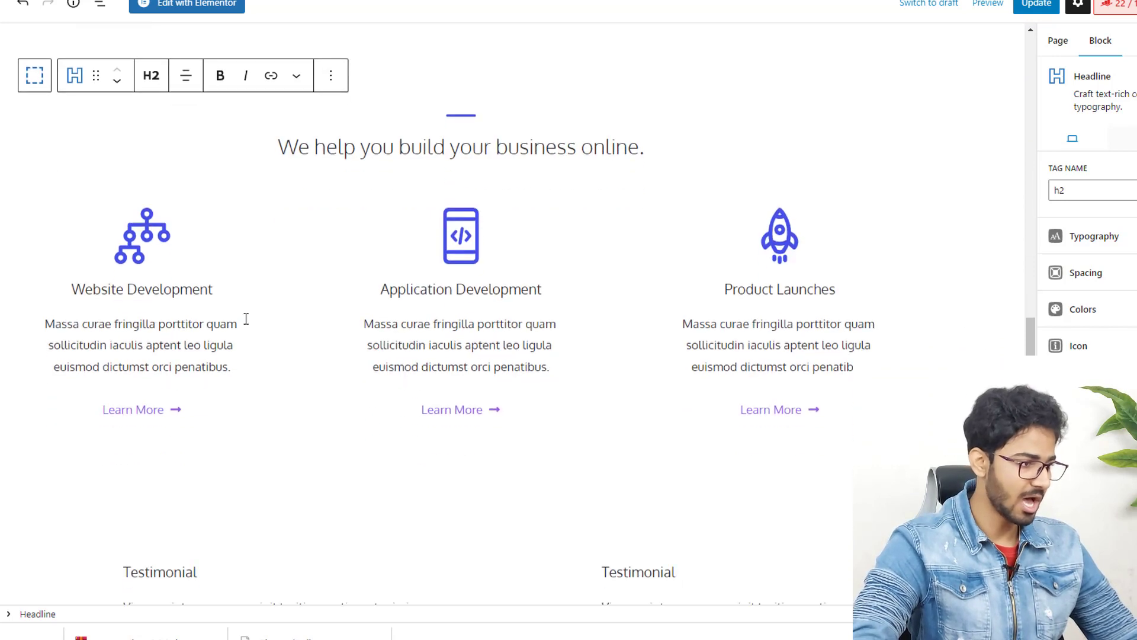
pyautogui.tripleClick(146, 288)
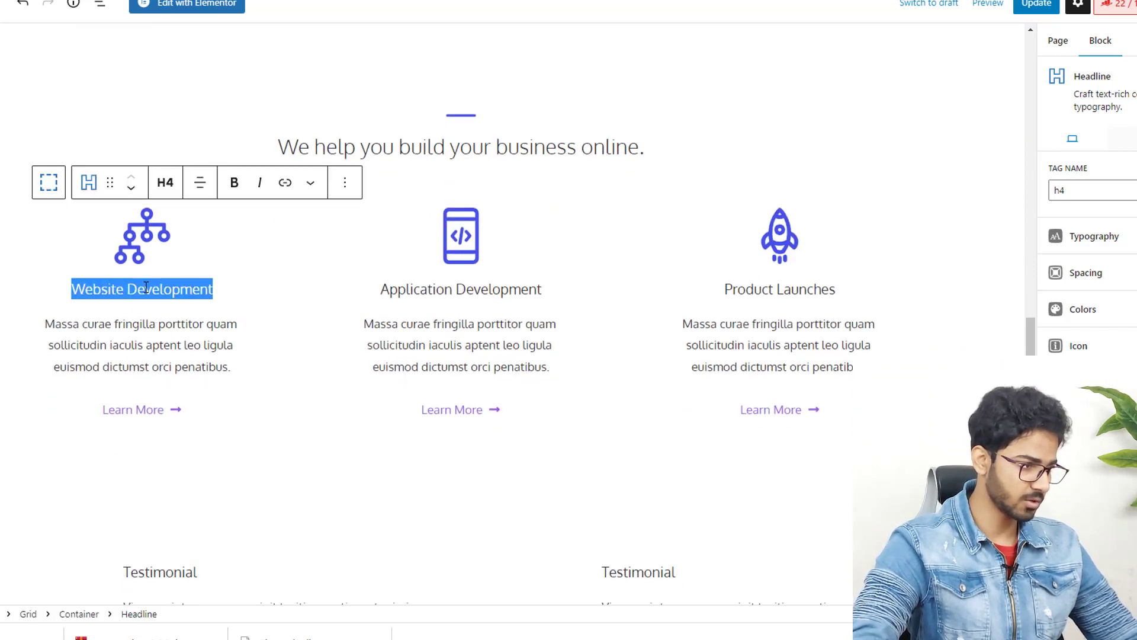
pyautogui.tripleClick(461, 287)
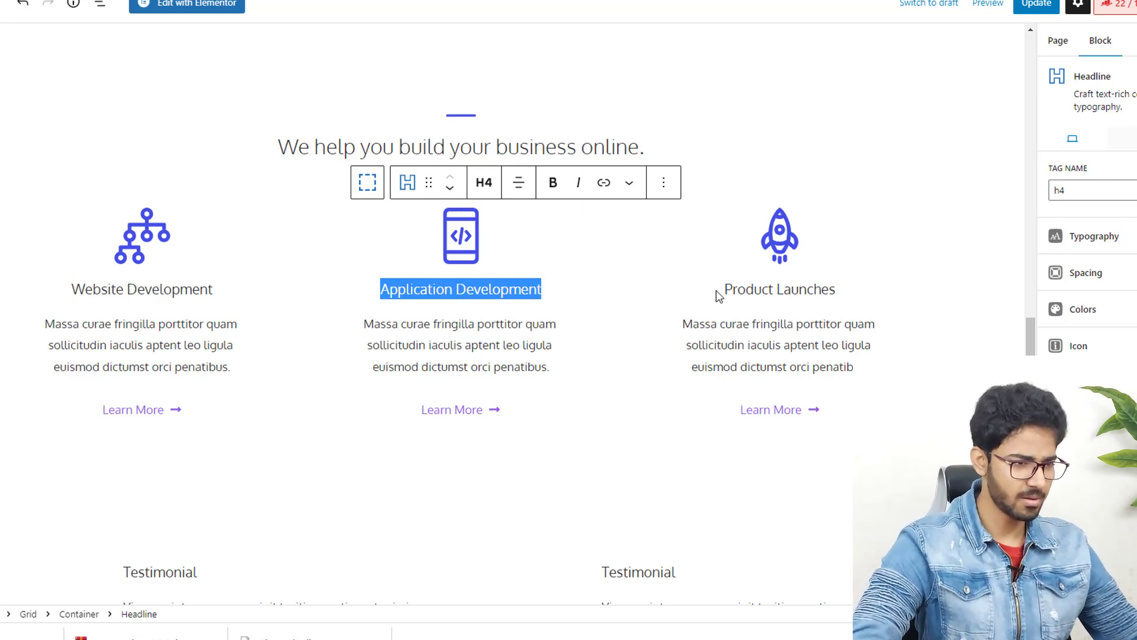
pyautogui.tripleClick(792, 288)
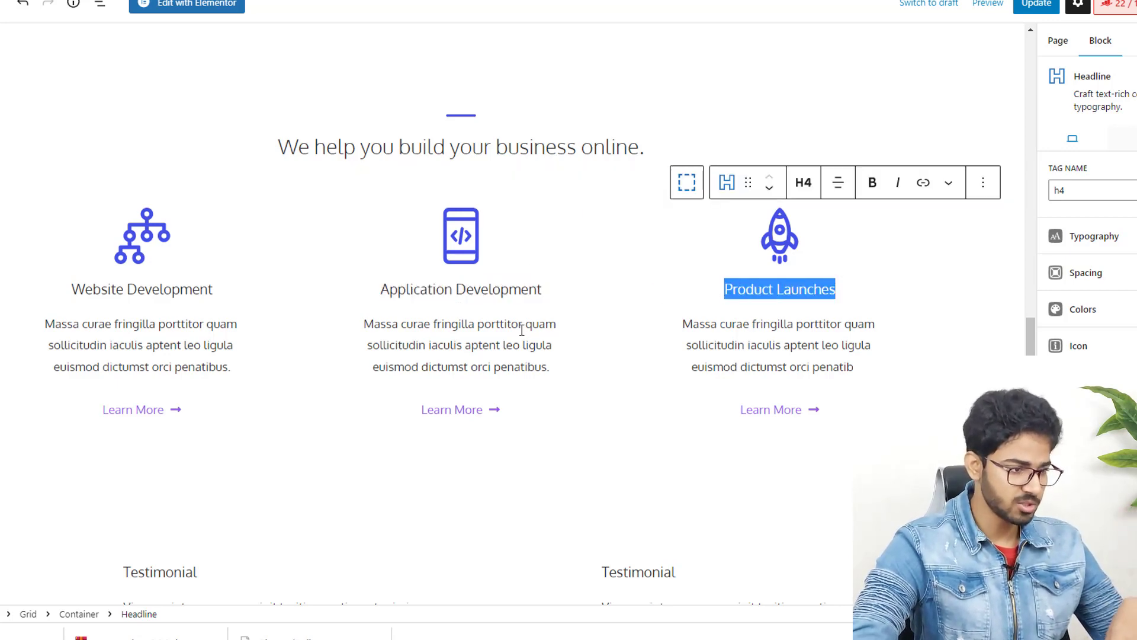
pyautogui.scroll(-2, 522, 330)
pyautogui.tripleClick(455, 274)
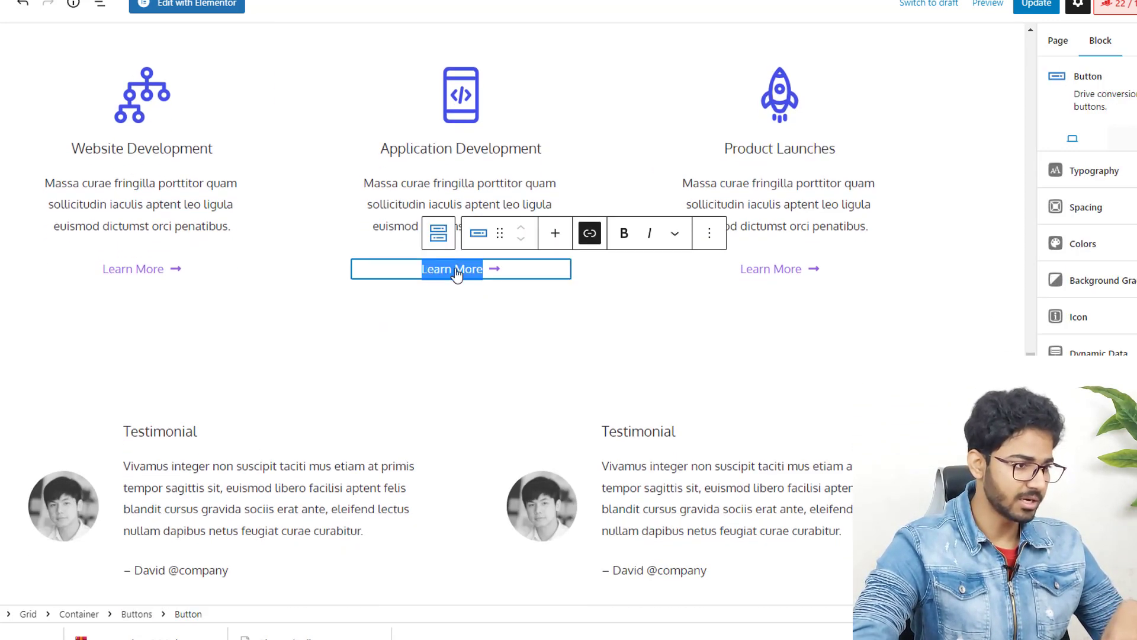
pyautogui.click(448, 187)
pyautogui.scroll(-5, 450, 213)
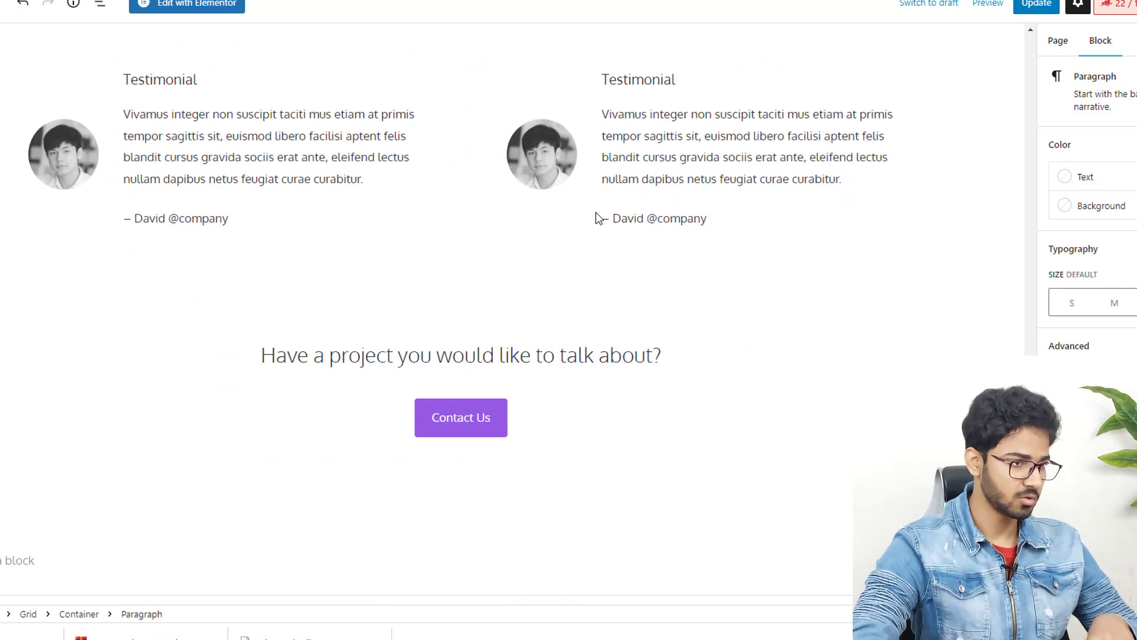
pyautogui.scroll(4, 278, 425)
pyautogui.scroll(-4, 278, 425)
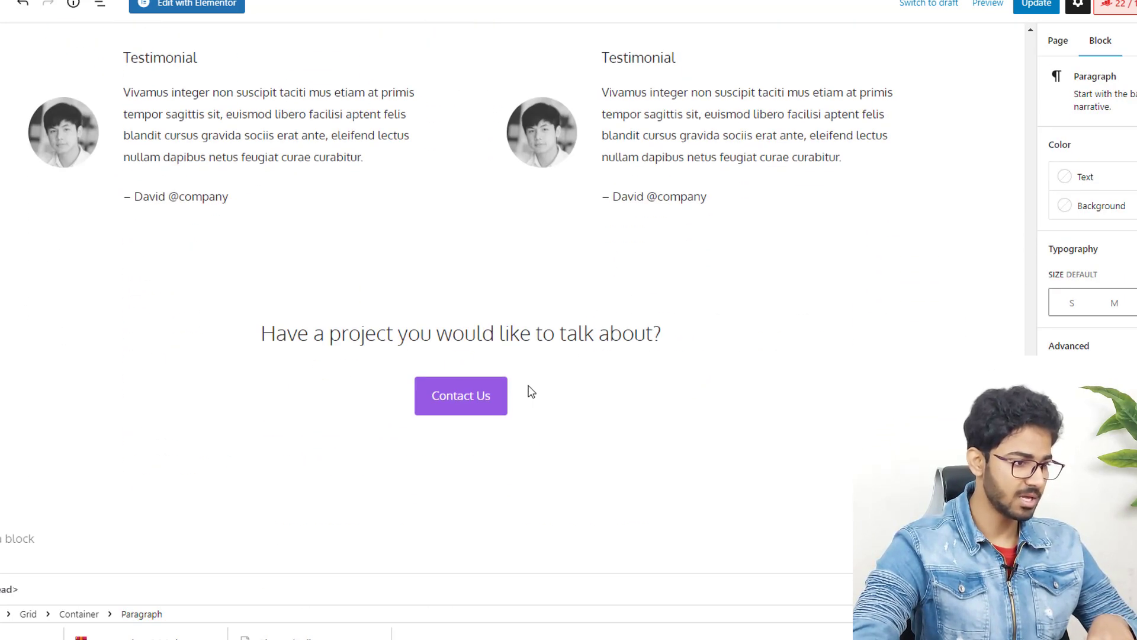
pyautogui.tripleClick(495, 396)
# Save the Home page changes and review the homepage on the live site
pyautogui.click(1020, 8)
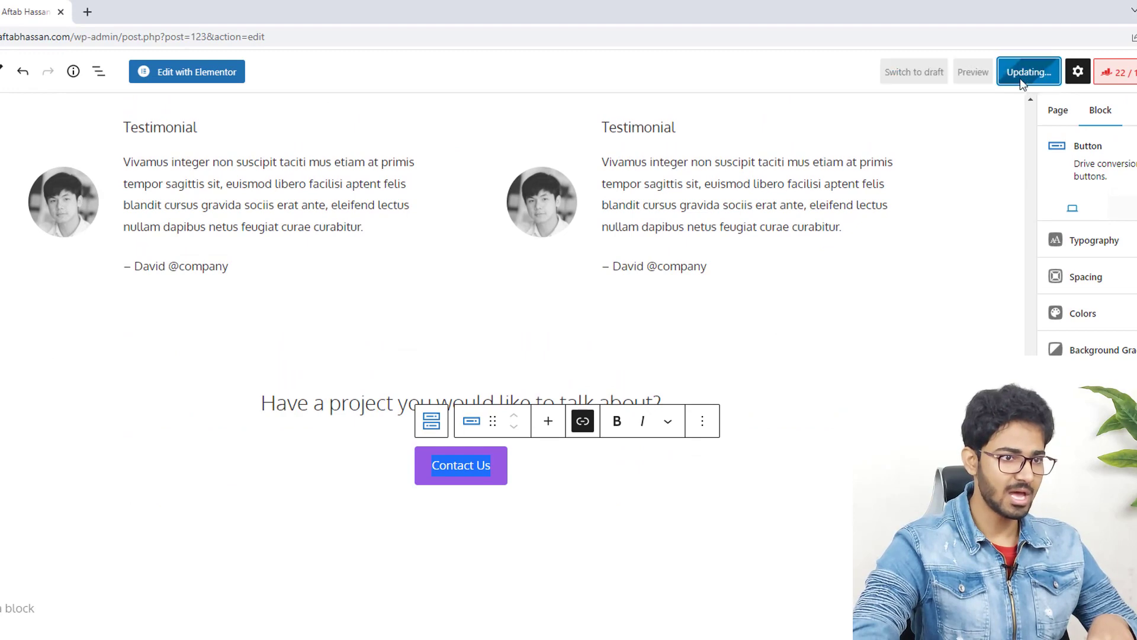
pyautogui.scroll(20, 829, 310)
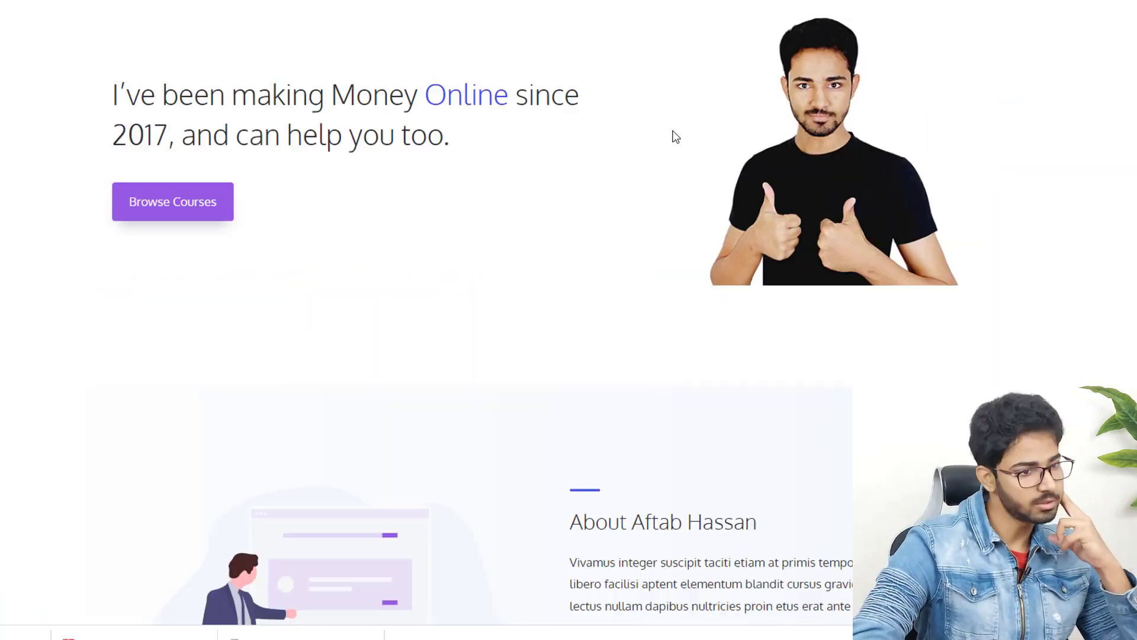
pyautogui.scroll(-3, 674, 154)
pyautogui.scroll(4, 671, 173)
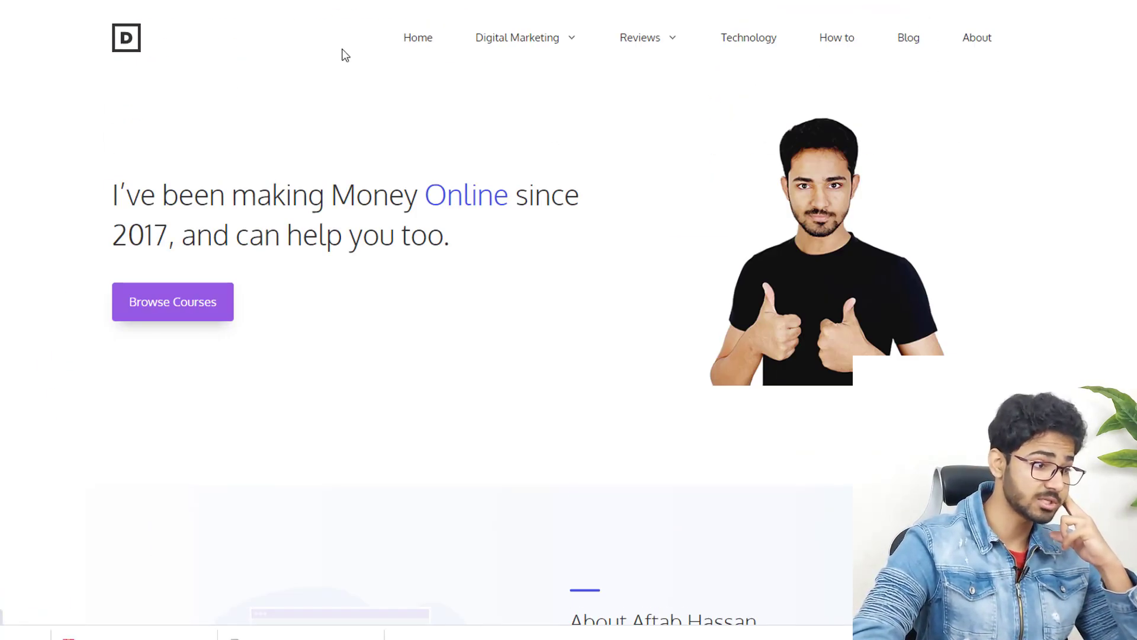
# Open the Site Identity settings in the theme Customizer and remove the starter site's "D" logo
pyautogui.click(165, 74)
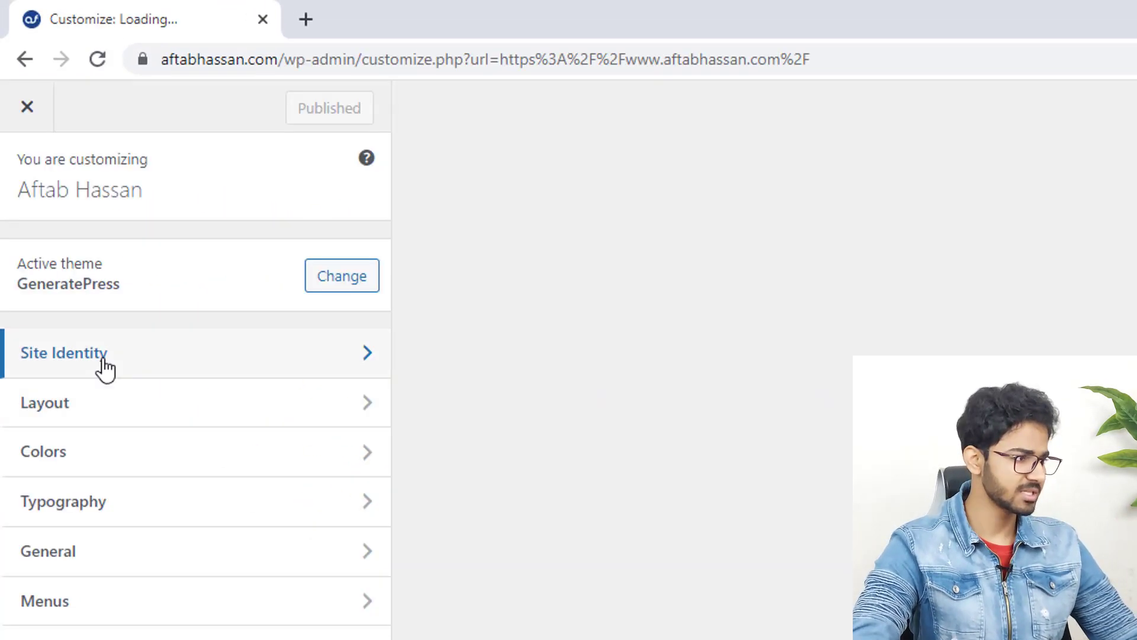
pyautogui.click(102, 359)
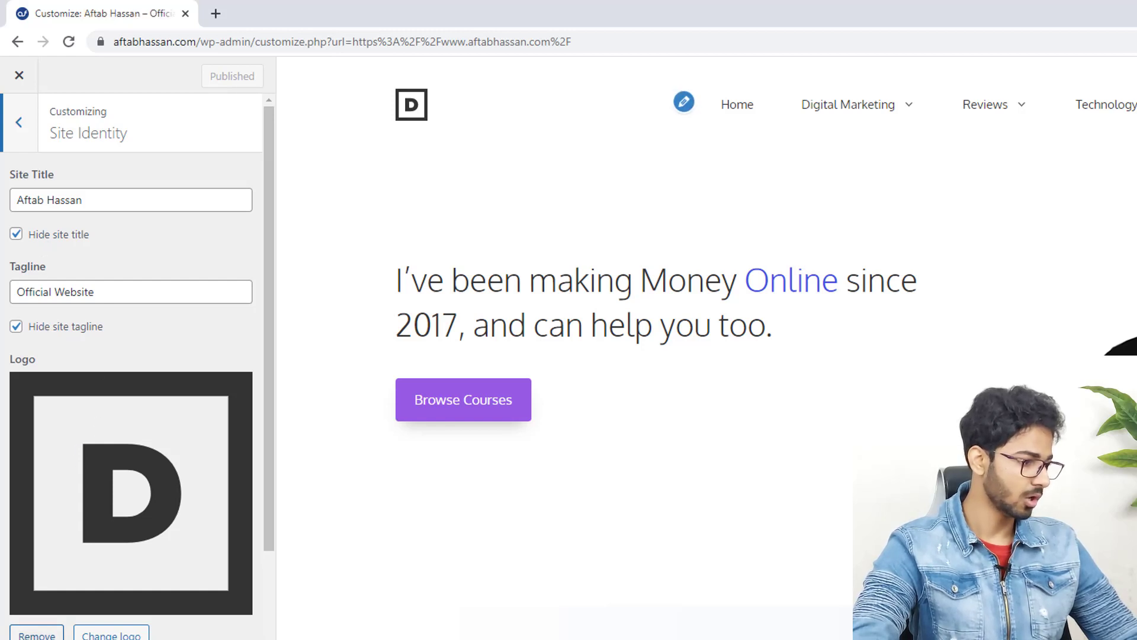
pyautogui.click(37, 635)
# Set the dark blue site-name logo from the media library as the site logo, keeping the whole image in the crop
pyautogui.click(119, 389)
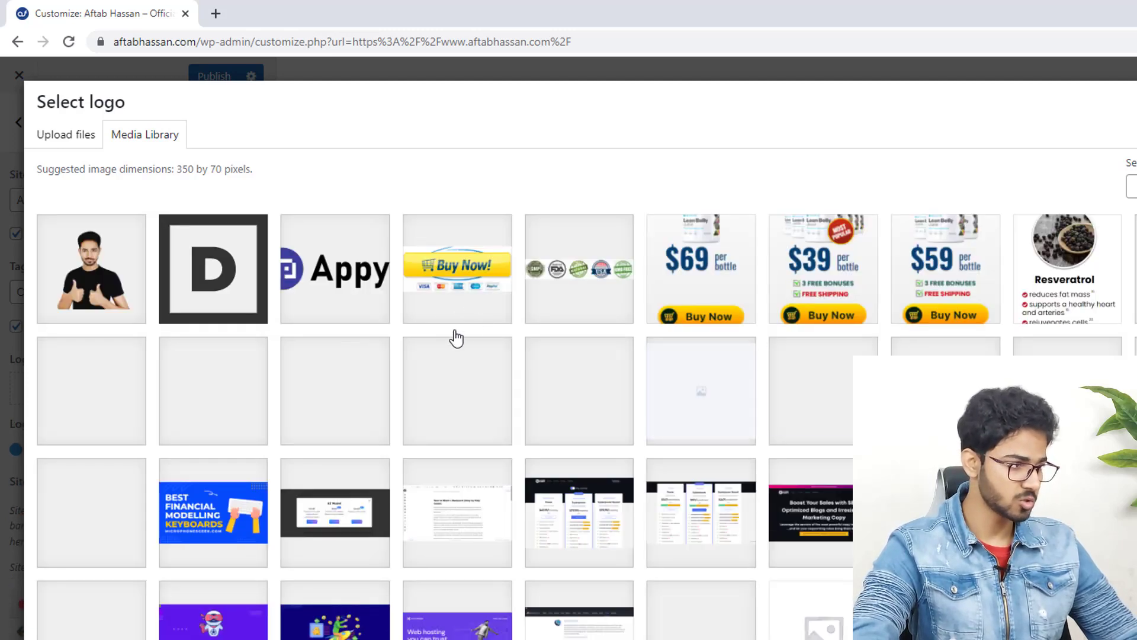
pyautogui.scroll(-6, 372, 369)
pyautogui.click(704, 625)
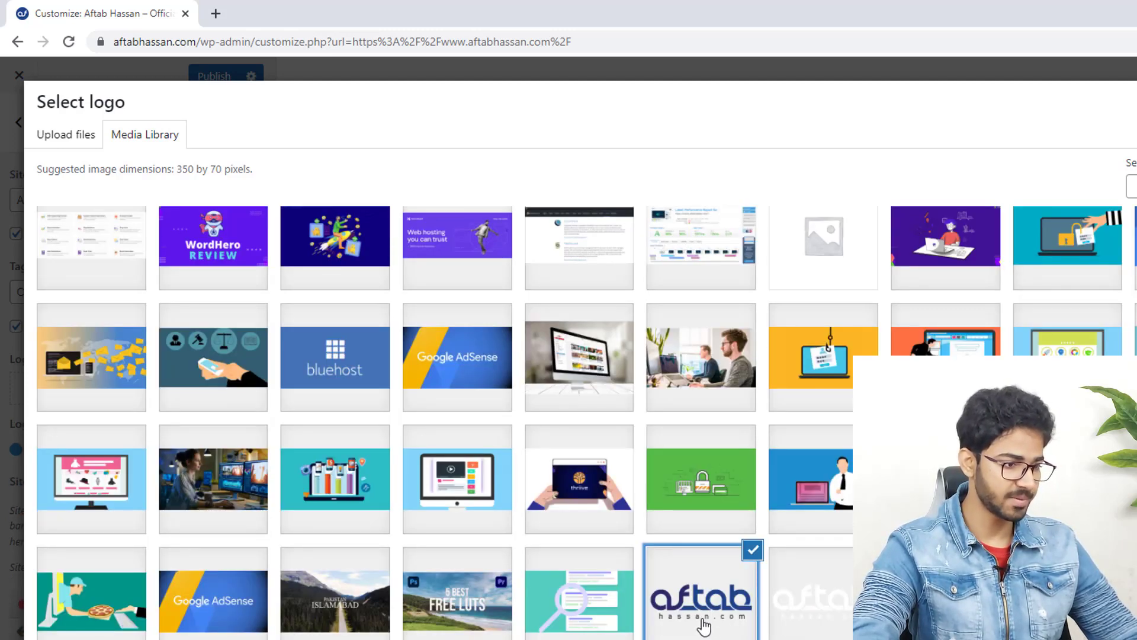
pyautogui.click(1102, 622)
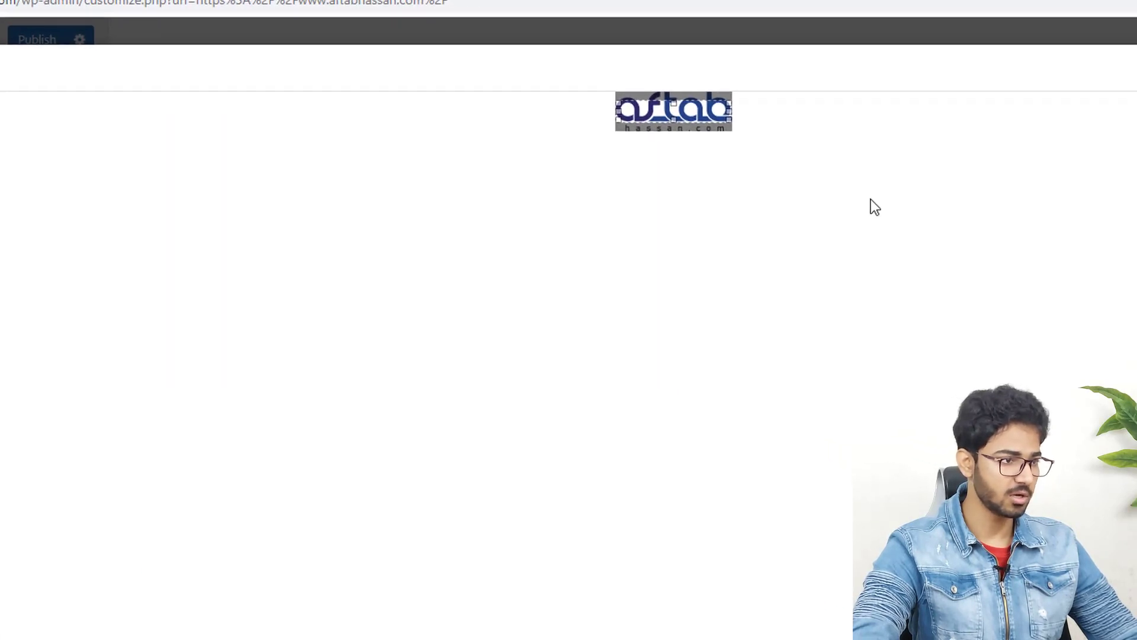
pyautogui.moveTo(701, 106); pyautogui.dragTo(653, 259)
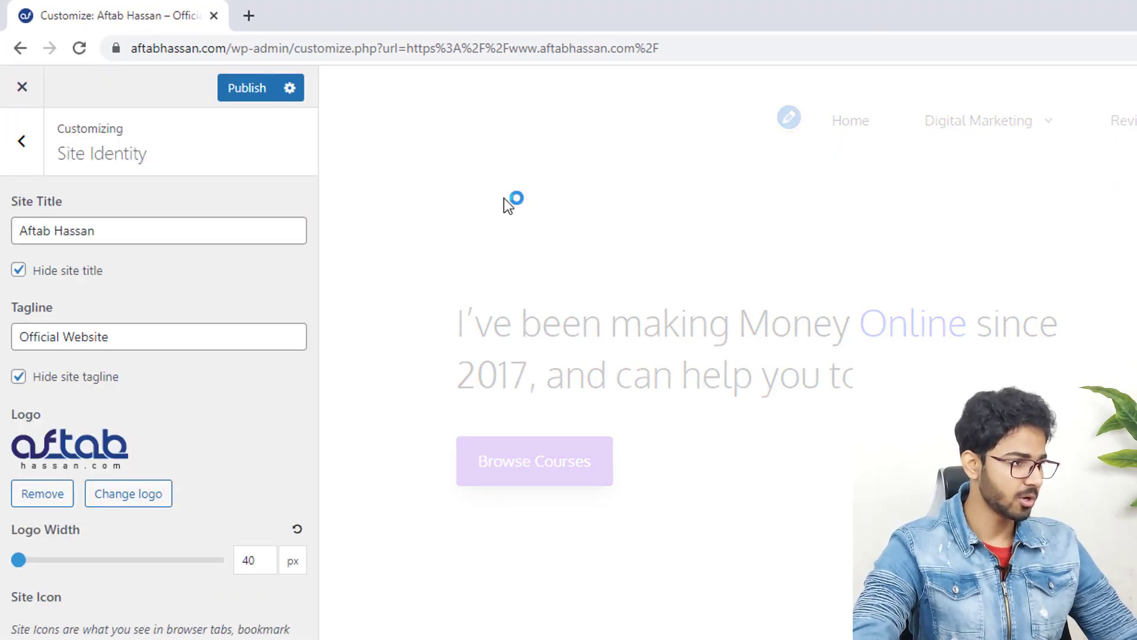
# Set the logo width to 140 px and publish the Site Identity changes
pyautogui.click(27, 572)
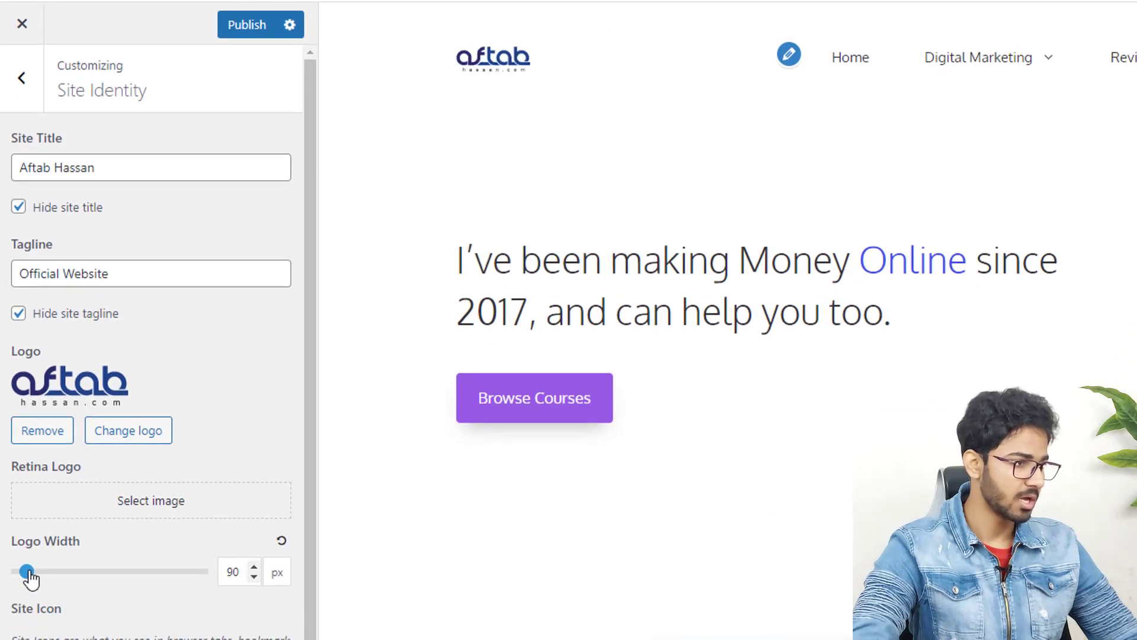
pyautogui.moveTo(27, 574); pyautogui.dragTo(35, 574)
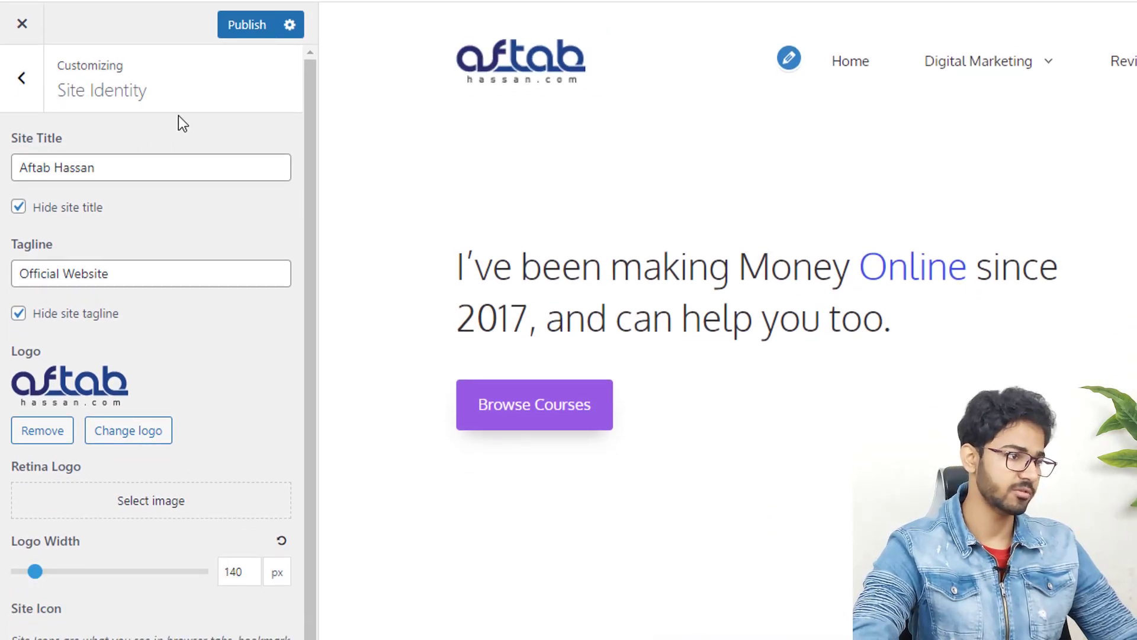
pyautogui.click(232, 27)
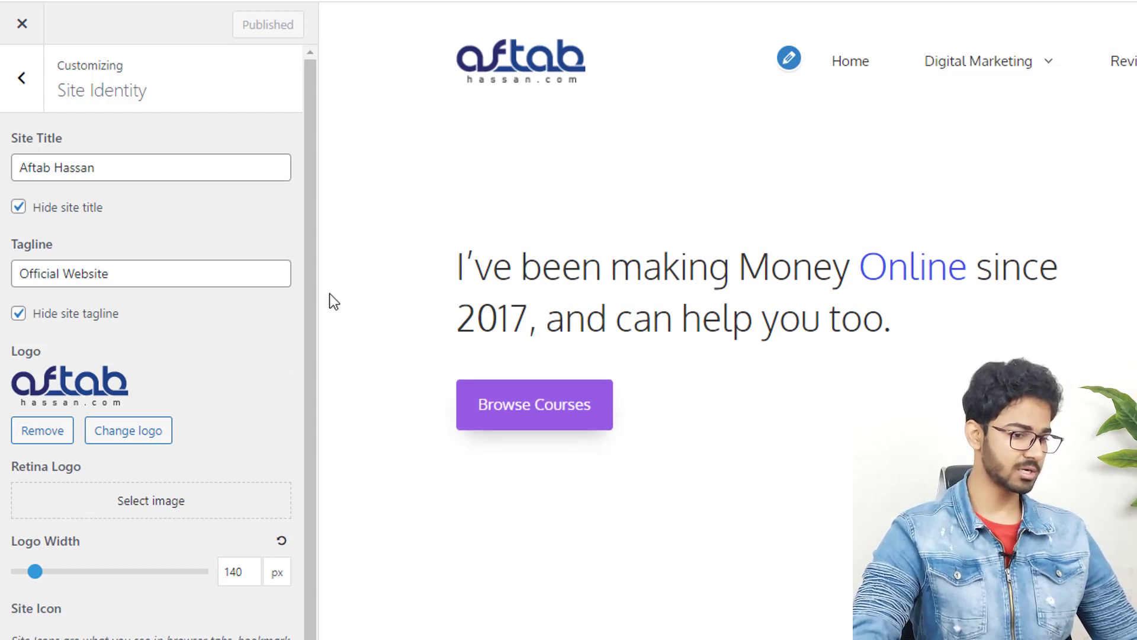
pyautogui.scroll(-5, 837, 297)
pyautogui.scroll(5, 824, 306)
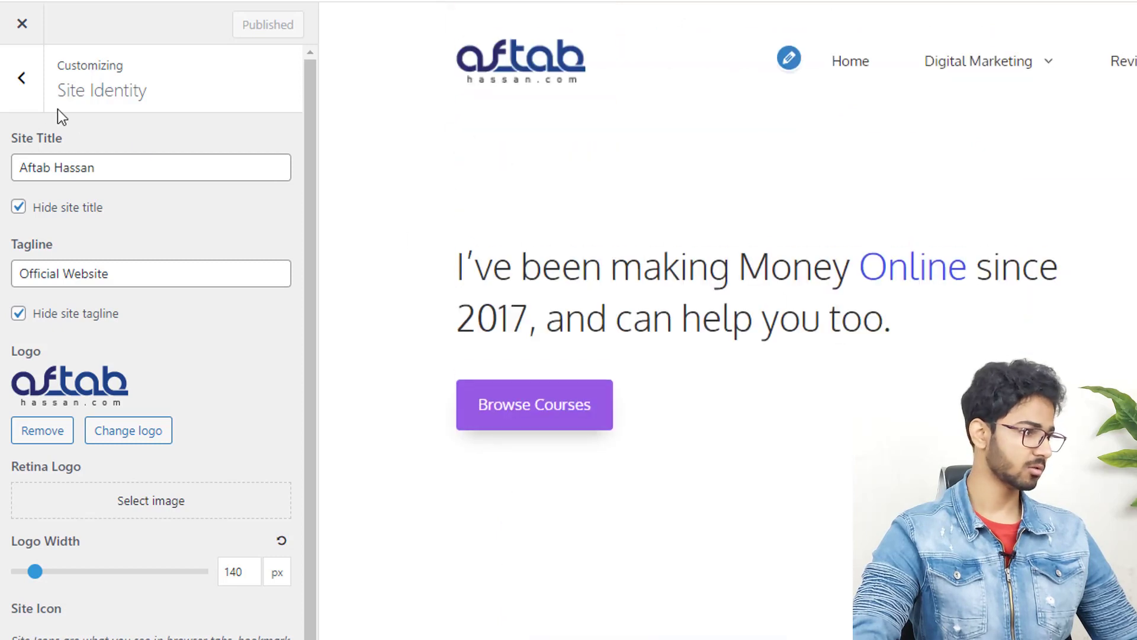
# Open the Colors settings and change the purple accent-2 global color to blue #254fb1
pyautogui.click(36, 95)
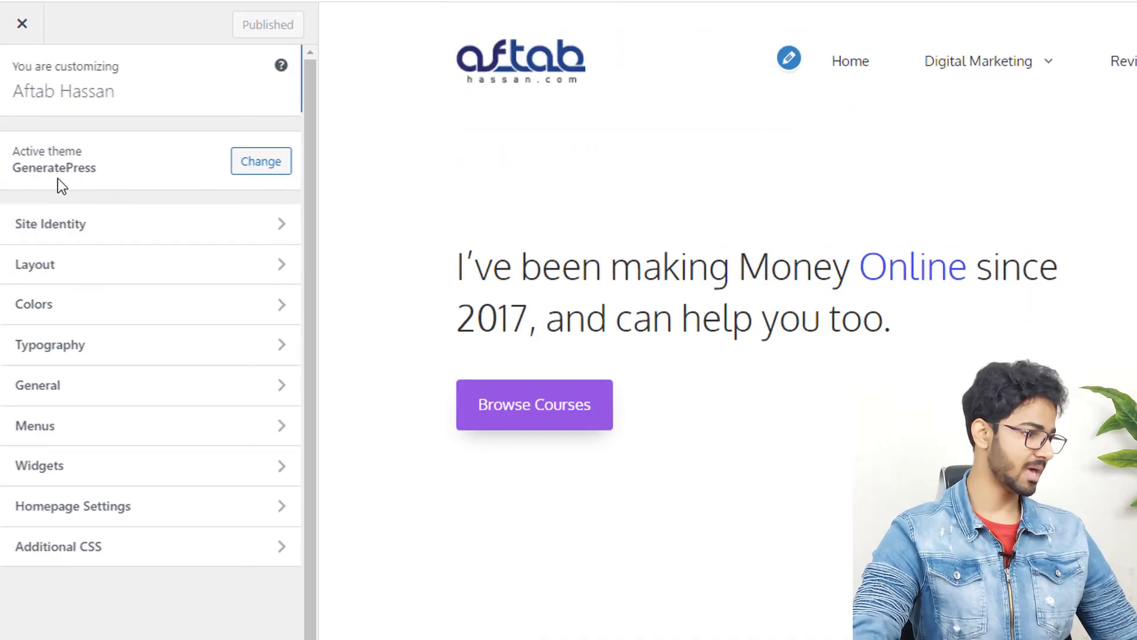
pyautogui.click(70, 310)
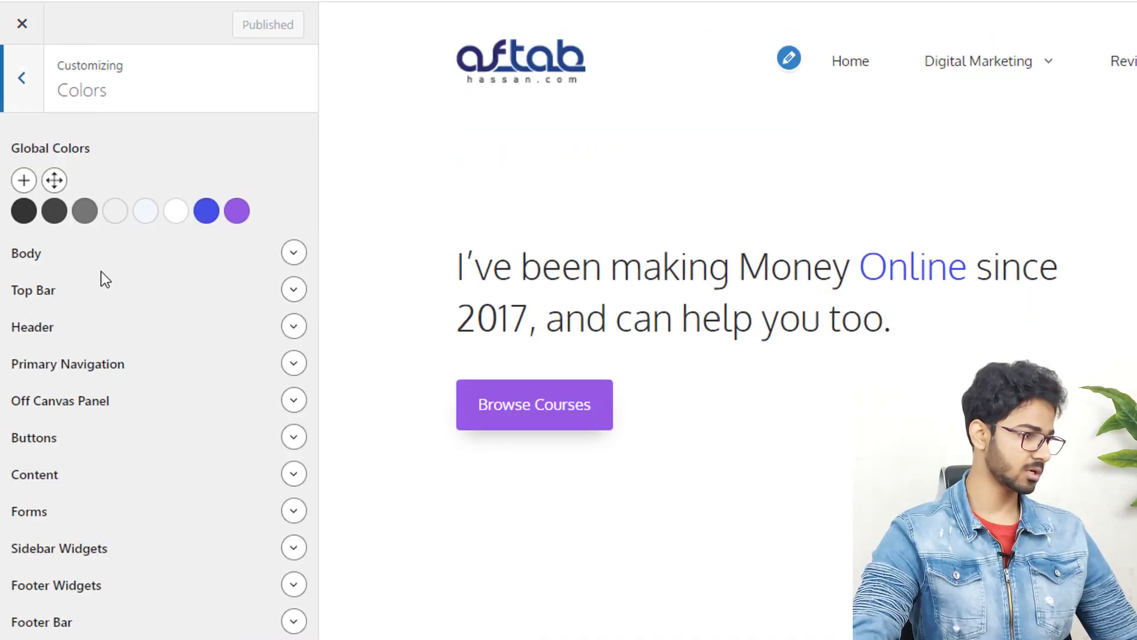
pyautogui.click(237, 212)
pyautogui.moveTo(226, 387); pyautogui.dragTo(207, 389)
pyautogui.click(256, 272)
pyautogui.click(264, 268)
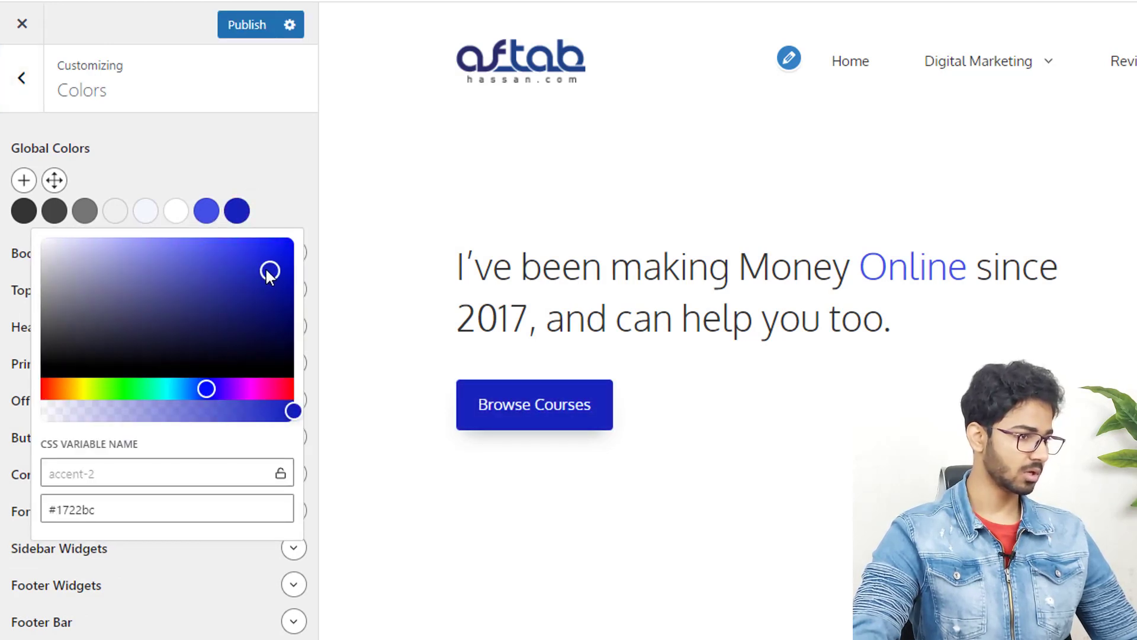
pyautogui.click(253, 258)
pyautogui.click(197, 389)
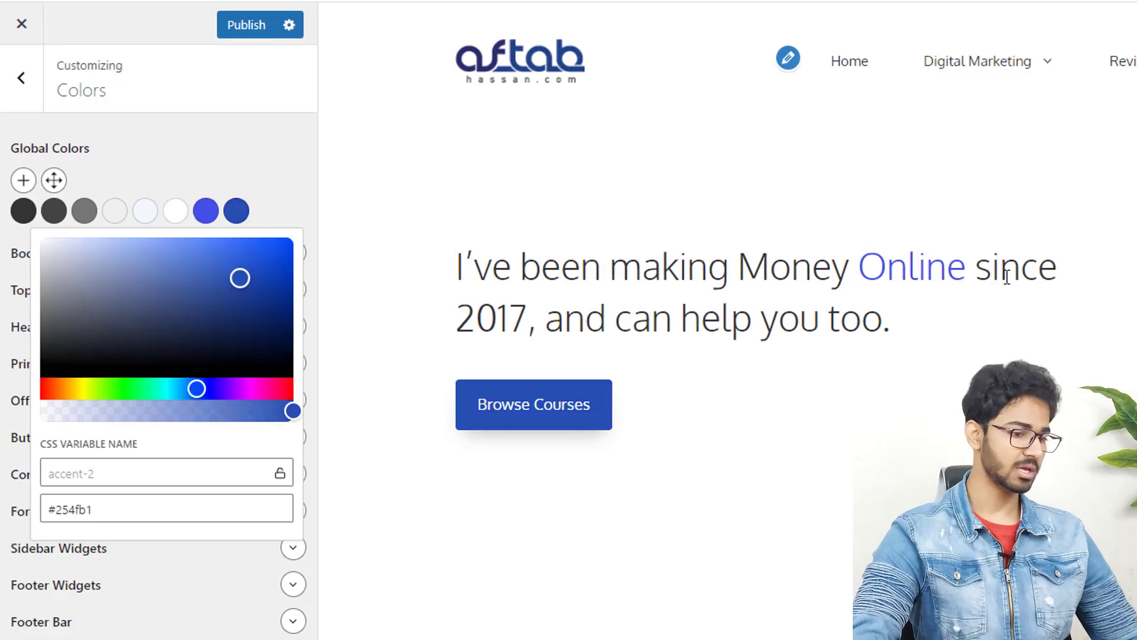
# Check the new blue throughout the homepage preview, match the other accent color to it, and publish the color changes
pyautogui.scroll(-10, 1011, 272)
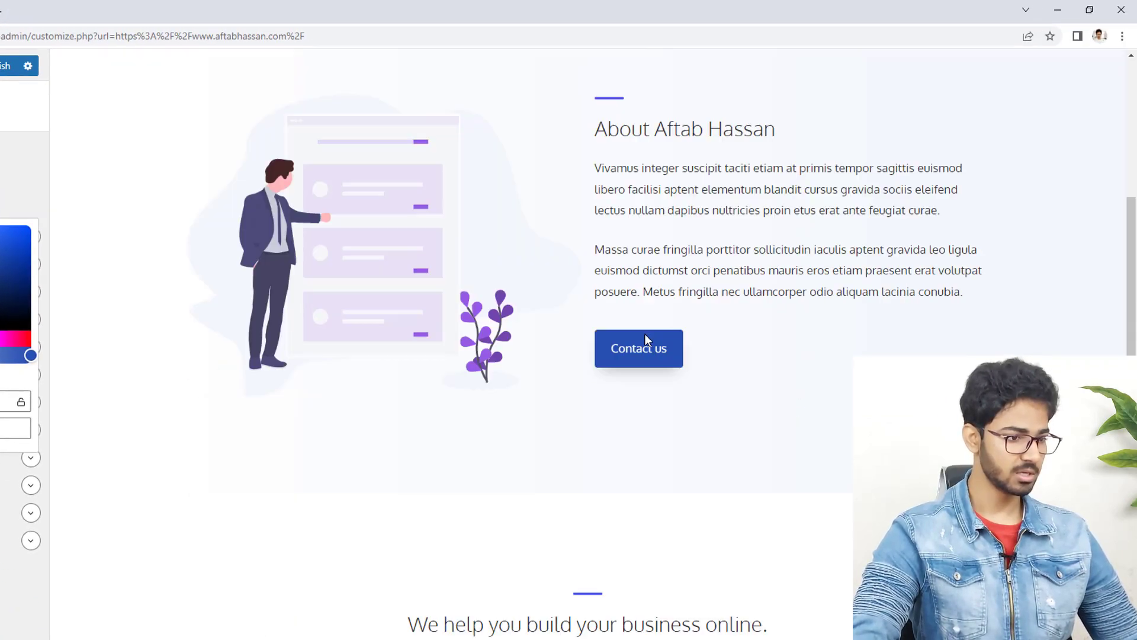
pyautogui.scroll(-20, 645, 333)
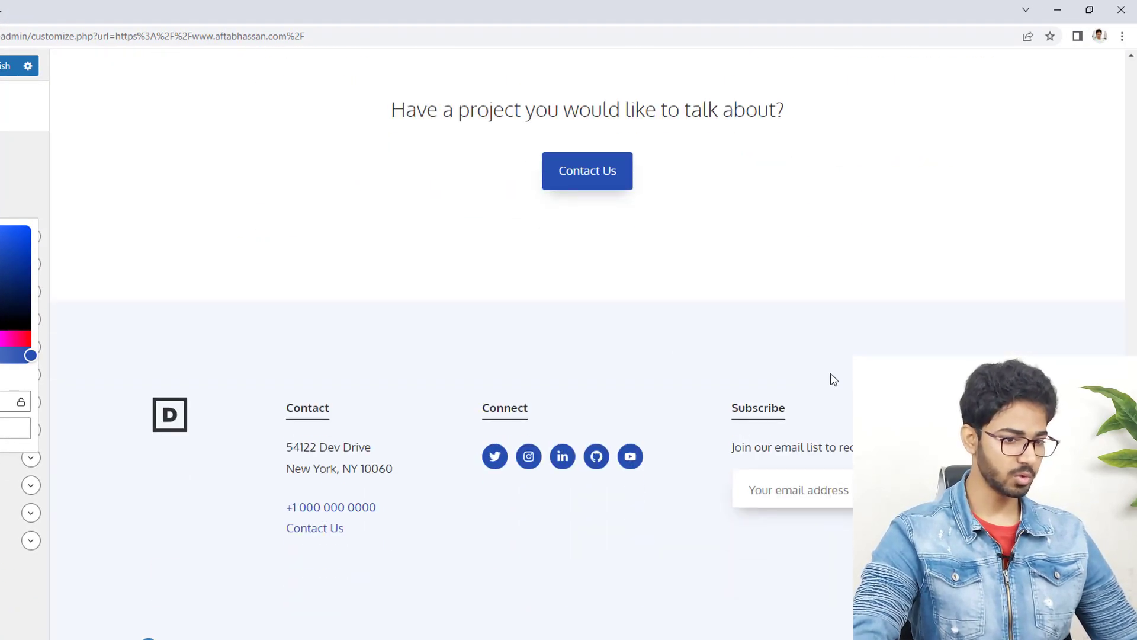
pyautogui.scroll(20, 826, 394)
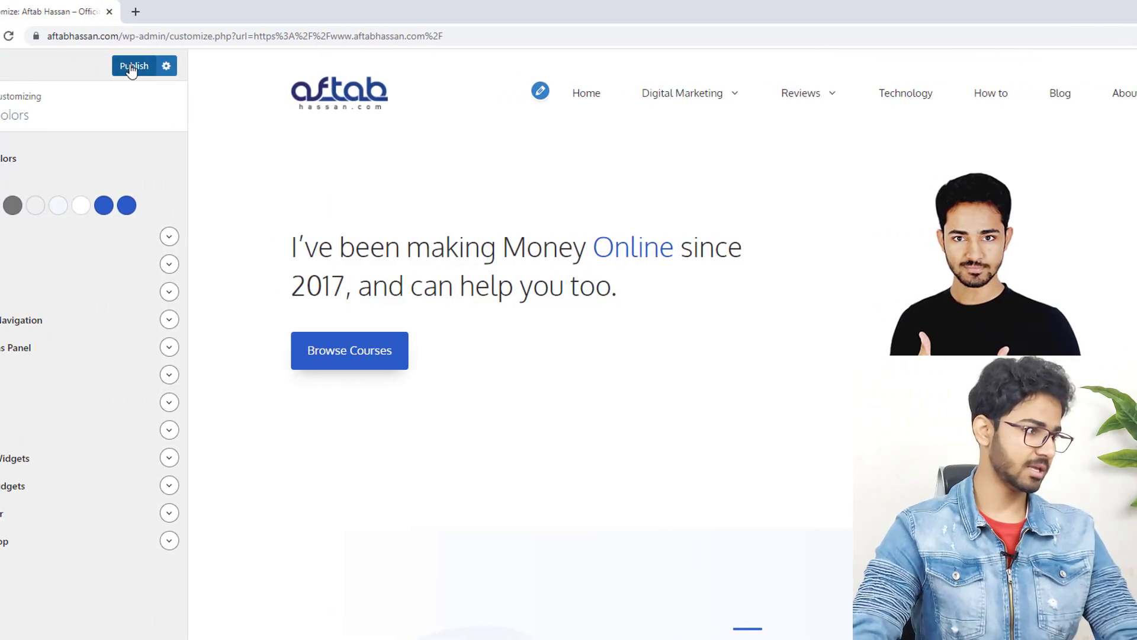
pyautogui.click(13, 105)
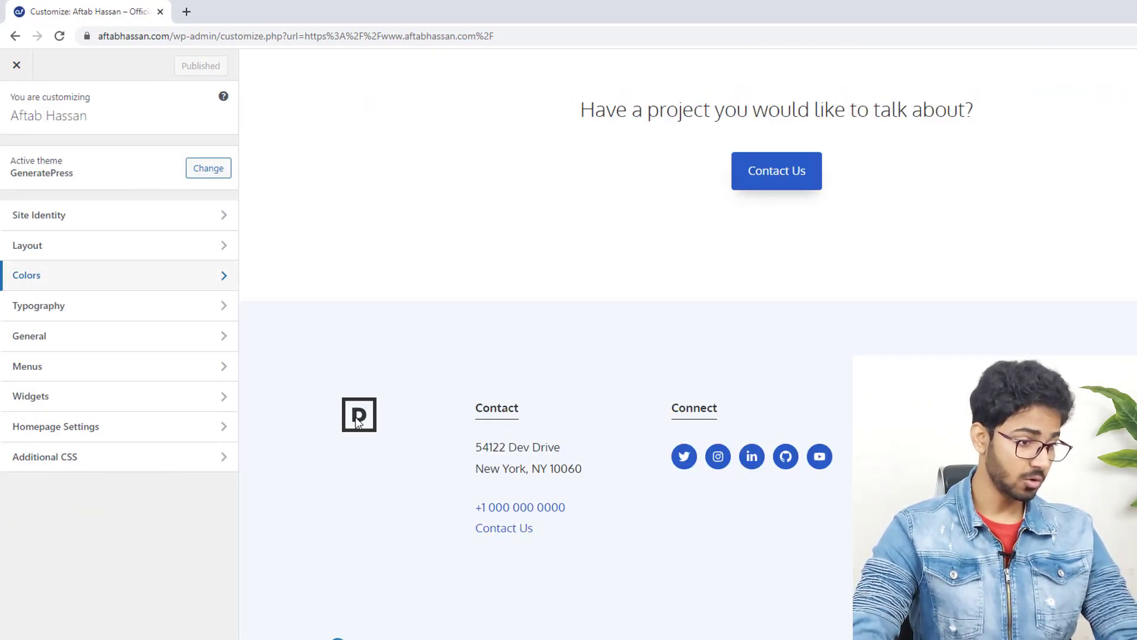
# Close the Customizer and examine the footer's logo, contact, social and subscribe sections on the live homepage
pyautogui.click(17, 65)
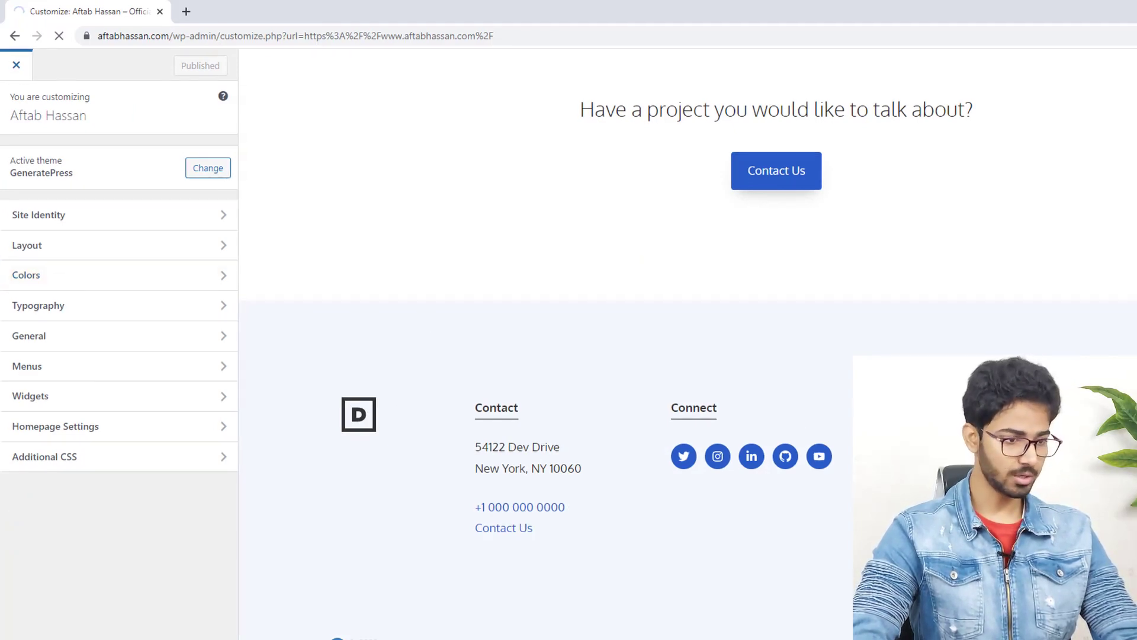
pyautogui.scroll(-20, 691, 478)
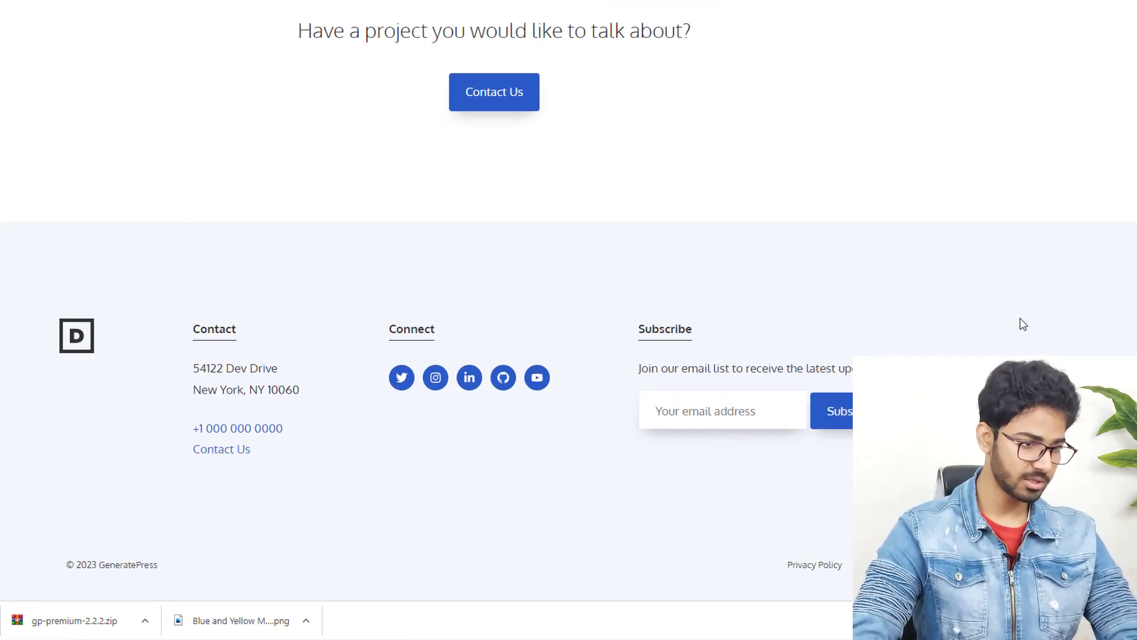
pyautogui.moveTo(599, 327); pyautogui.dragTo(942, 347)
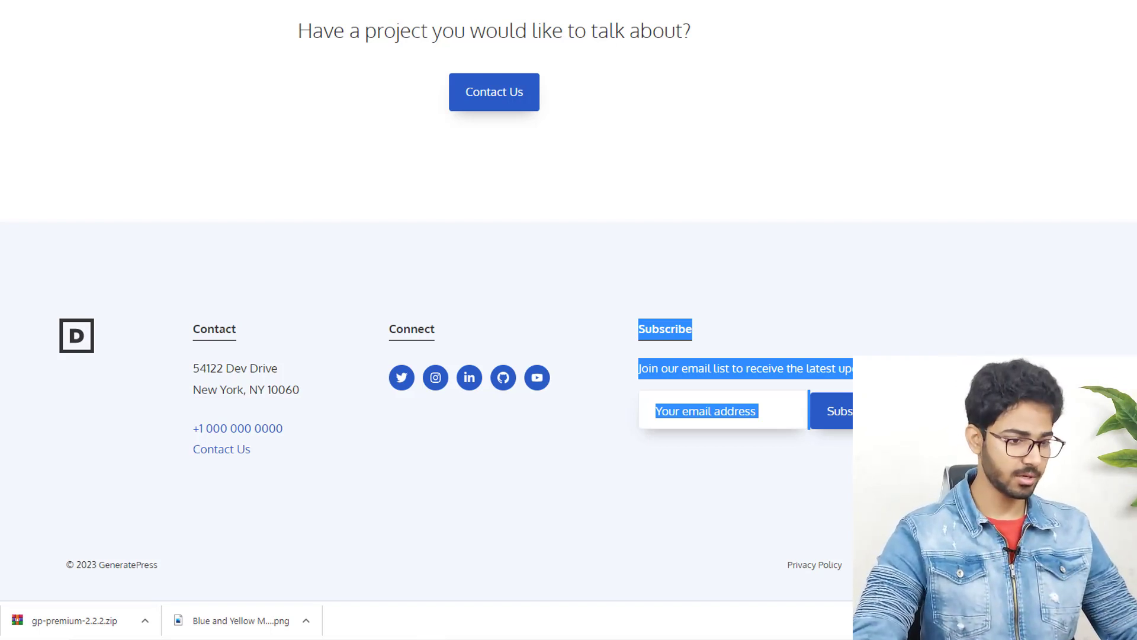
pyautogui.click(979, 325)
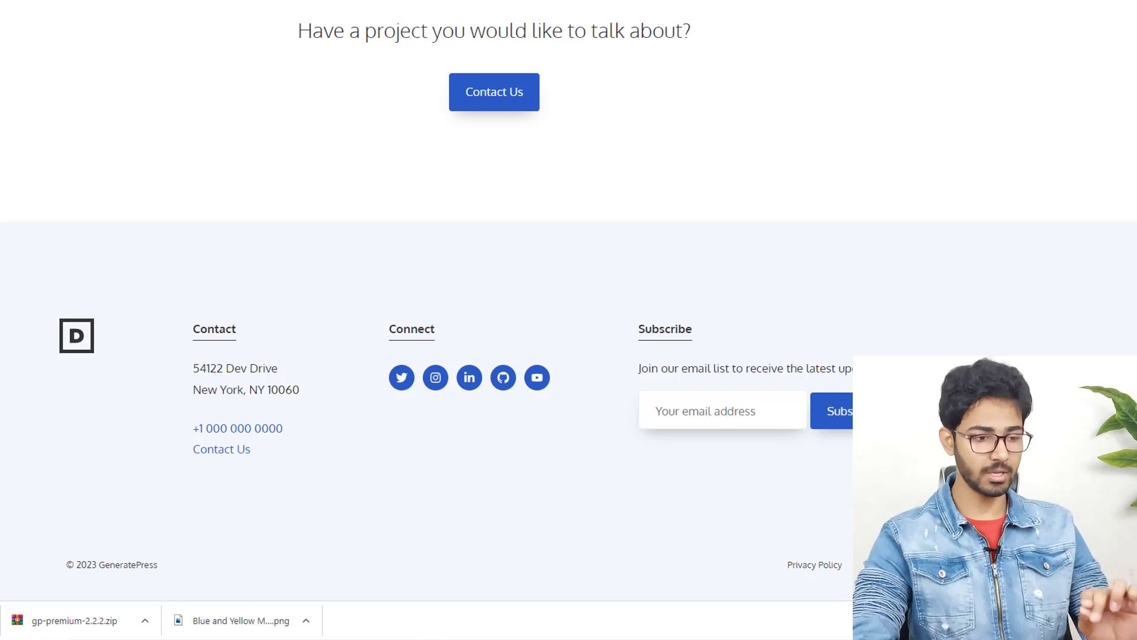
# Return to the WordPress dashboard and open the Site Footer element for editing from the Elements list
pyautogui.click(70, 82)
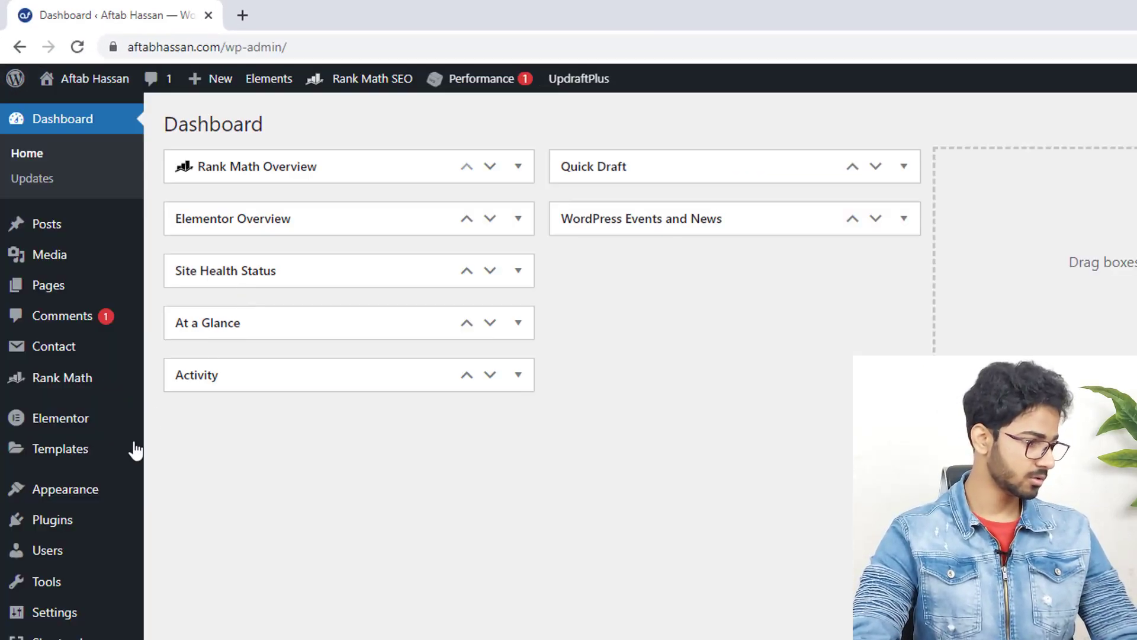
pyautogui.moveTo(87, 501)
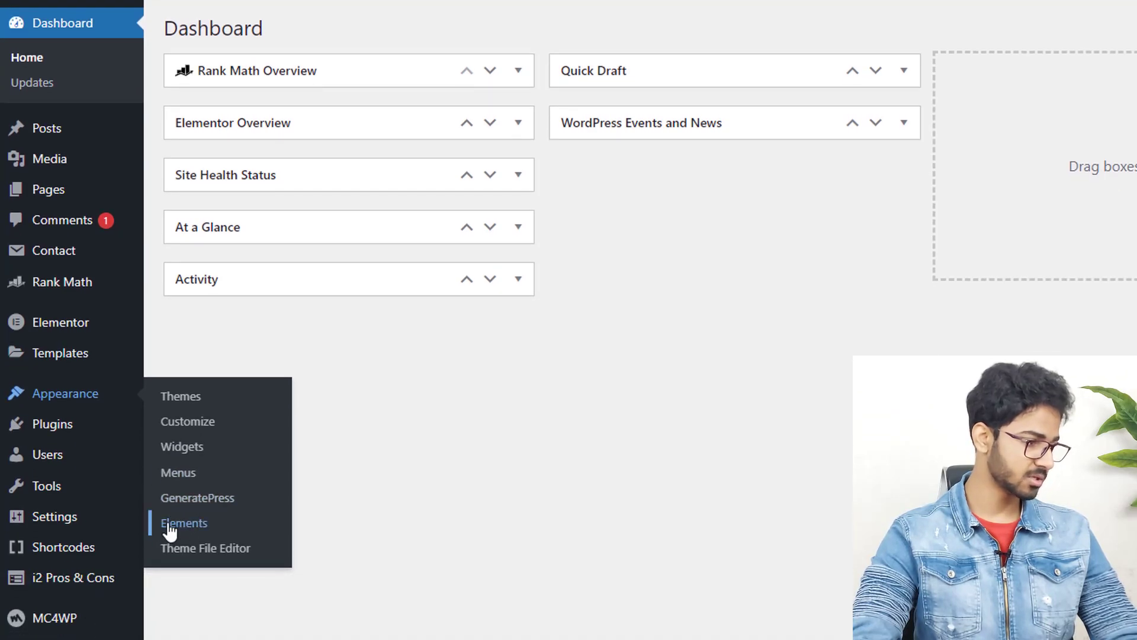
pyautogui.click(184, 522)
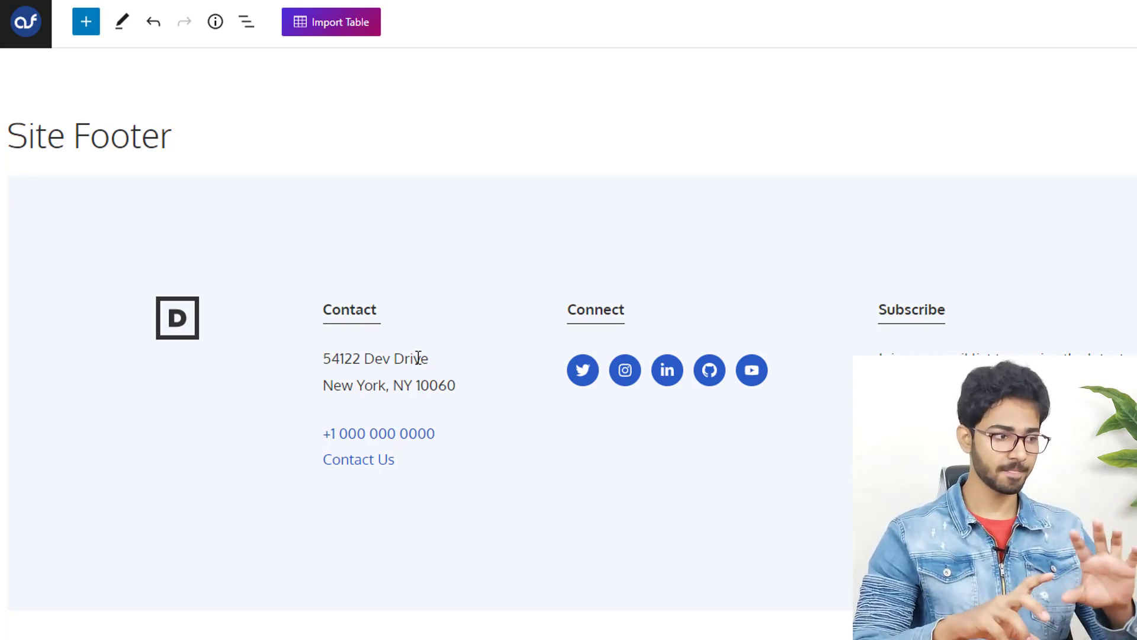
# Replace the footer's "D" image with the dark blue site-name logo from the media library and delete its caption
pyautogui.click(177, 318)
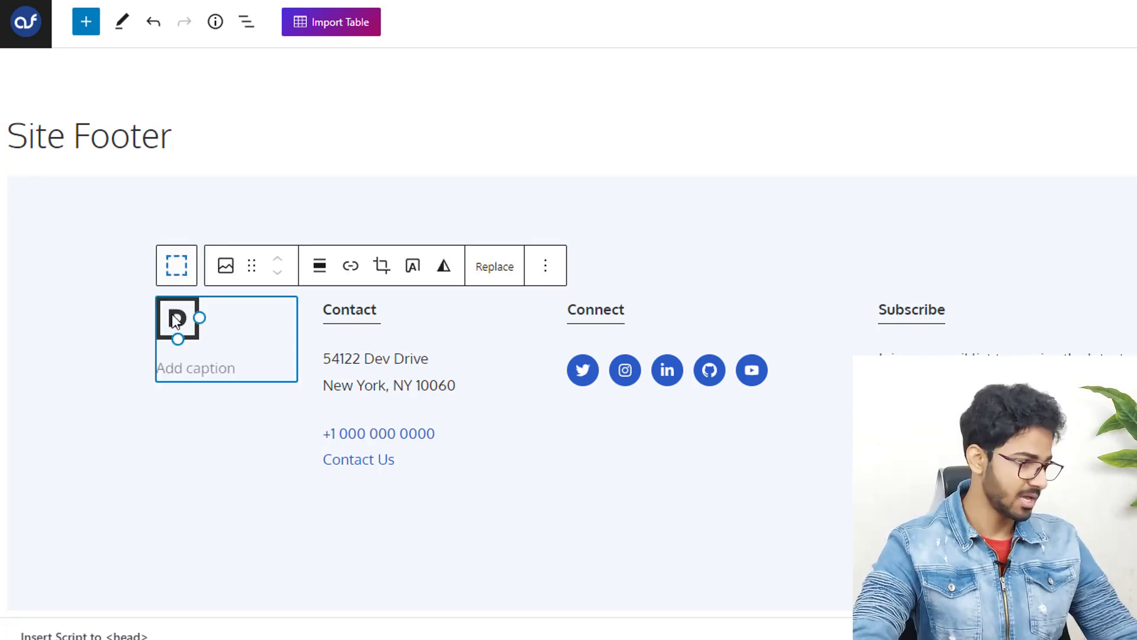
pyautogui.click(501, 265)
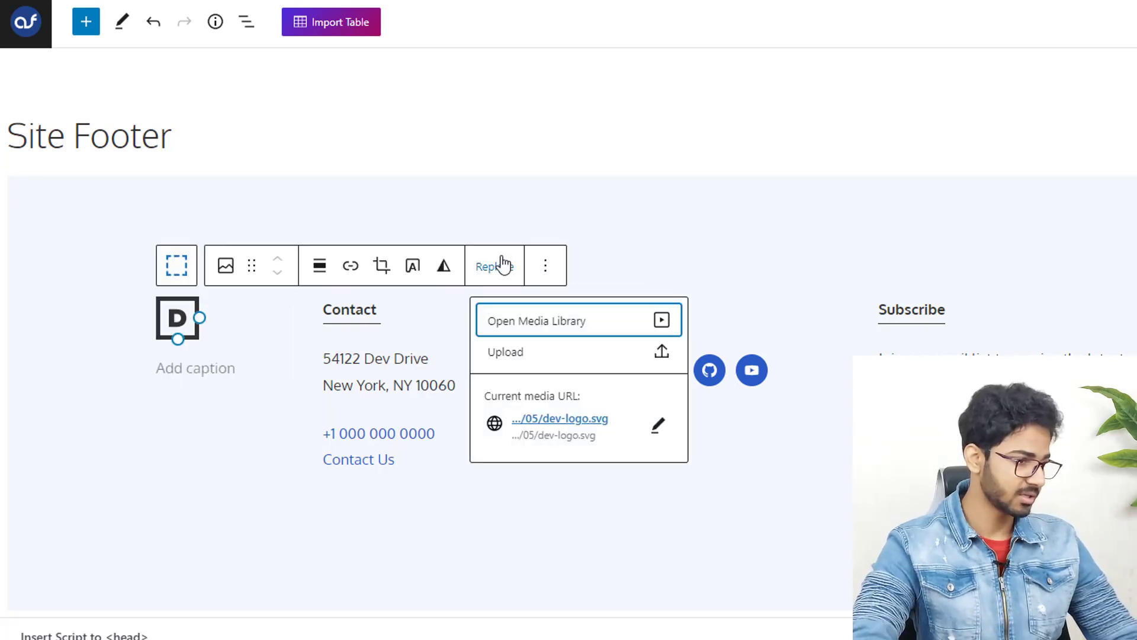
pyautogui.click(546, 330)
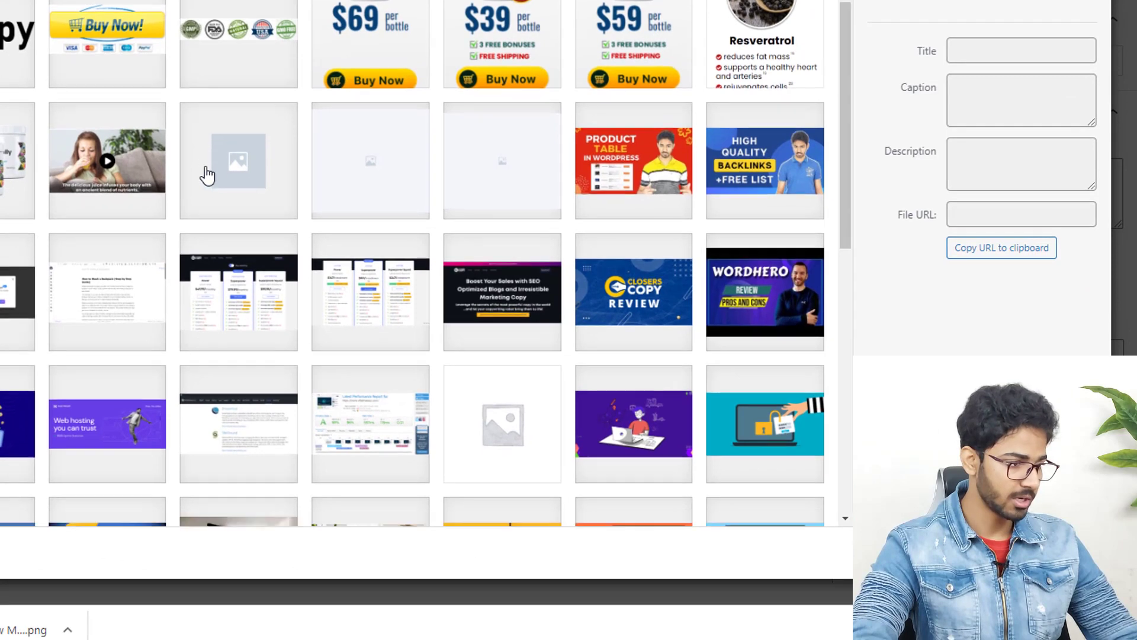
pyautogui.scroll(-10, 379, 234)
pyautogui.click(514, 260)
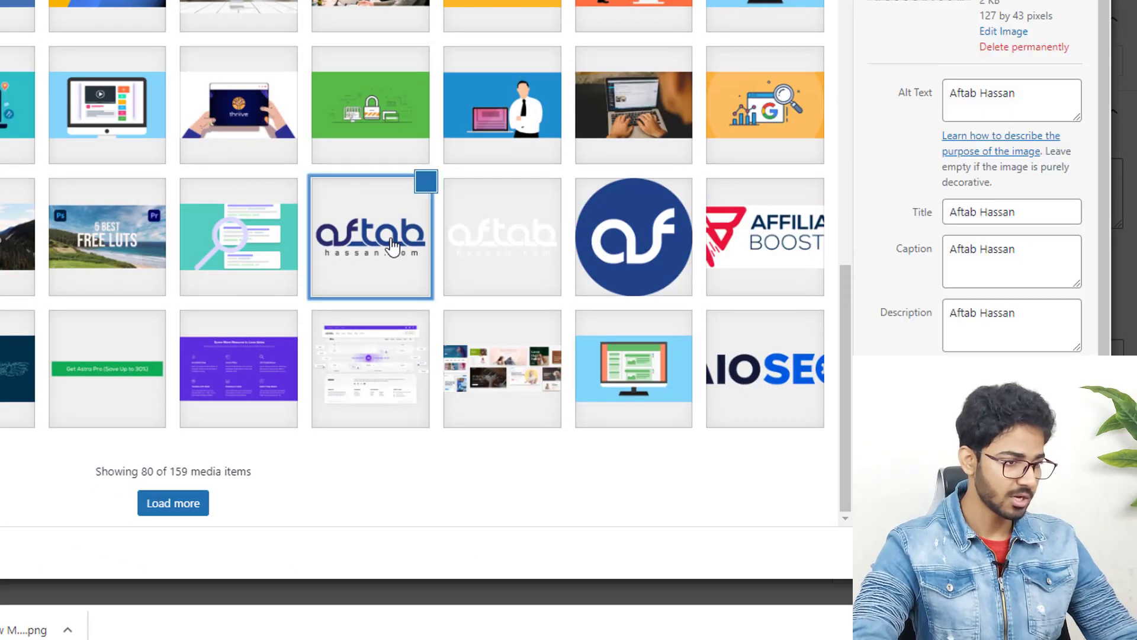
pyautogui.click(1087, 553)
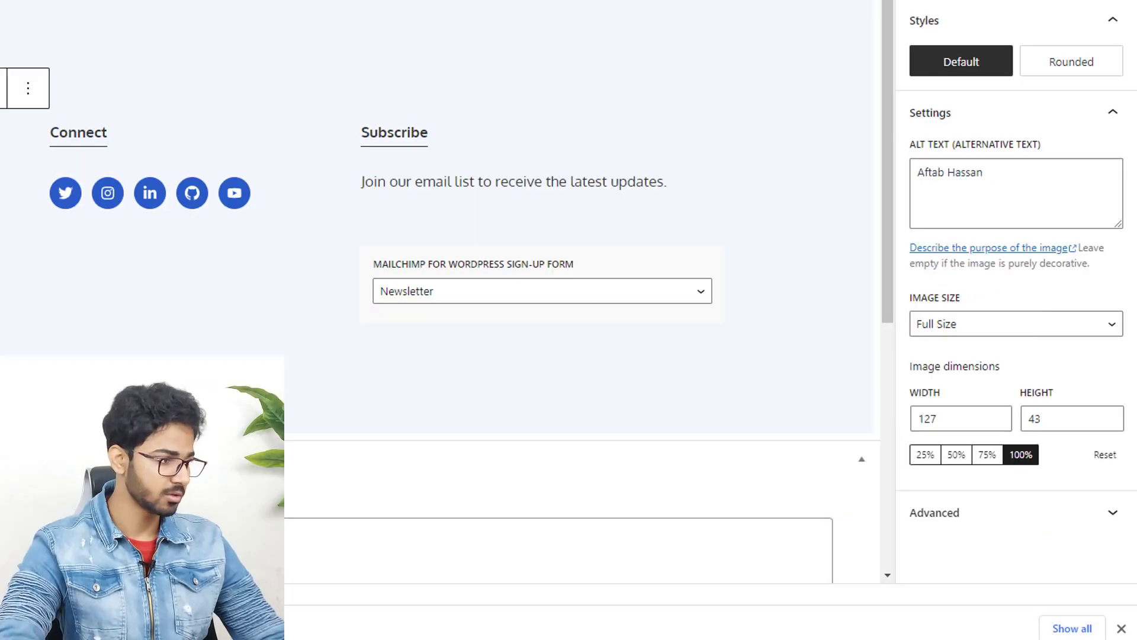
pyautogui.hotkey('ctrl', 'shift', 'Left')
pyautogui.hotkey('ctrl', 'shift', 'Left')
pyautogui.press('BackSpace')
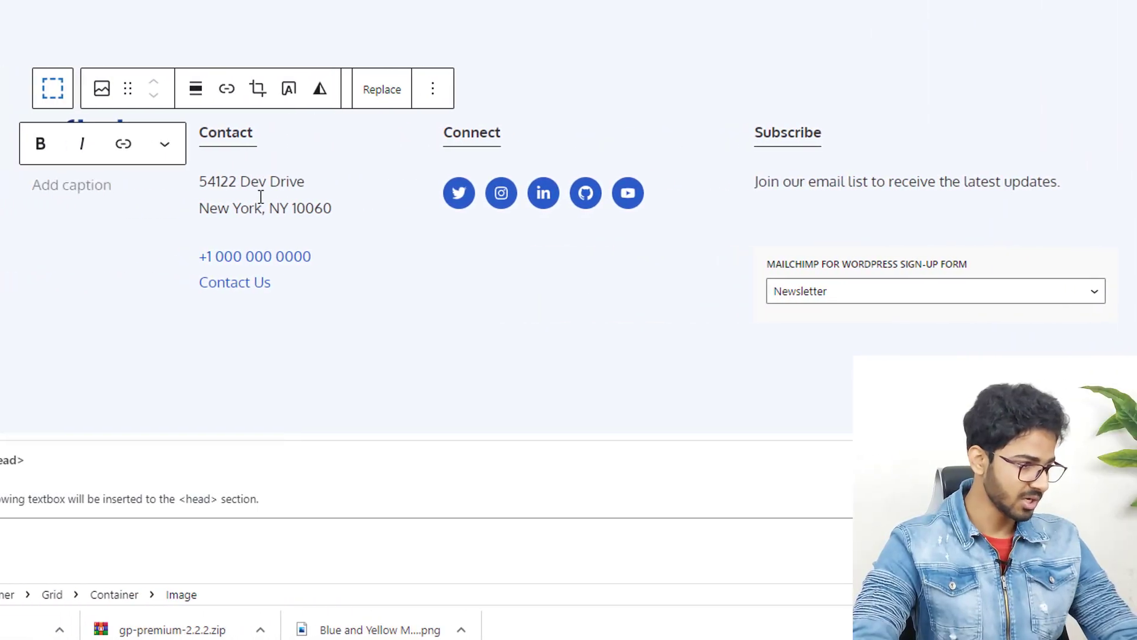
# Look over the footer's address lines and the link options of its social media buttons
pyautogui.tripleClick(278, 184)
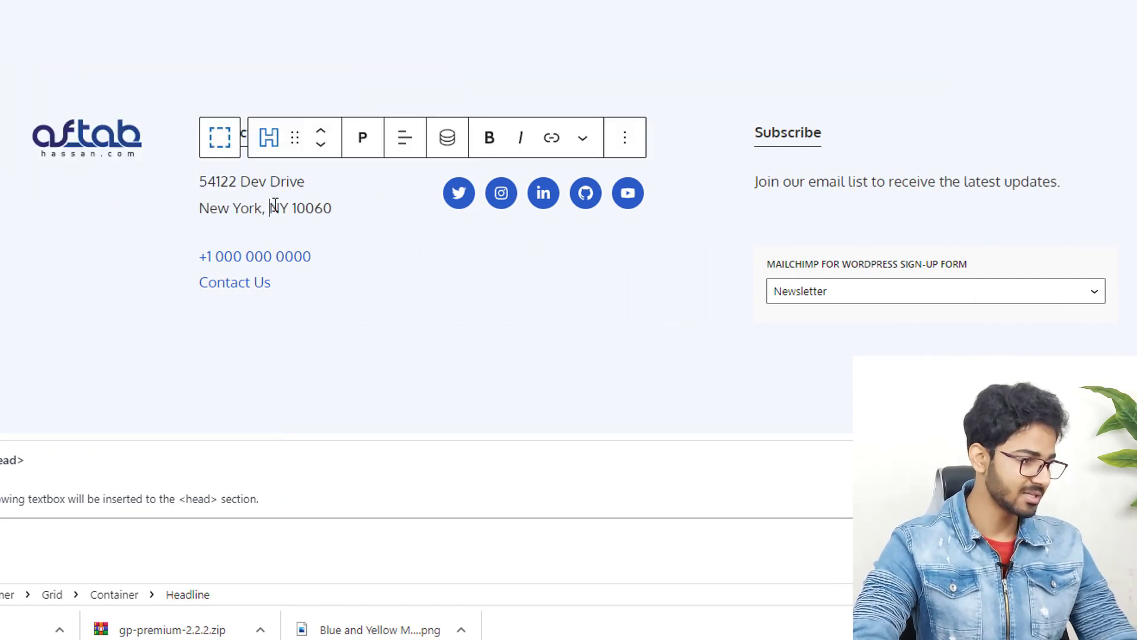
pyautogui.tripleClick(274, 204)
pyautogui.click(459, 192)
pyautogui.click(649, 145)
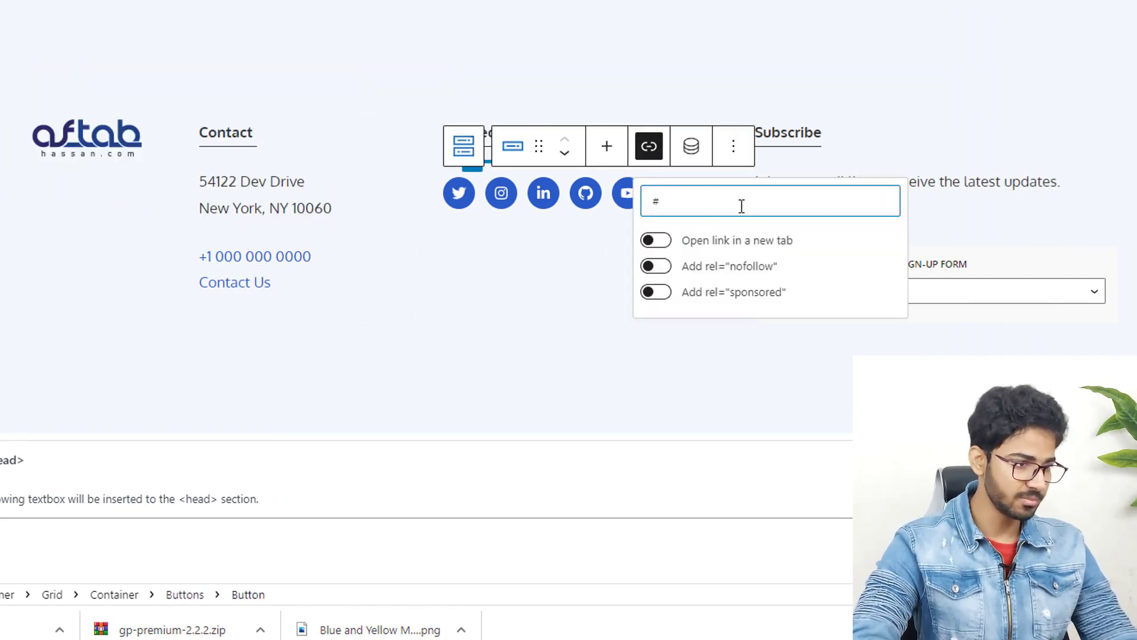
pyautogui.hotkey('ctrl', 'a')
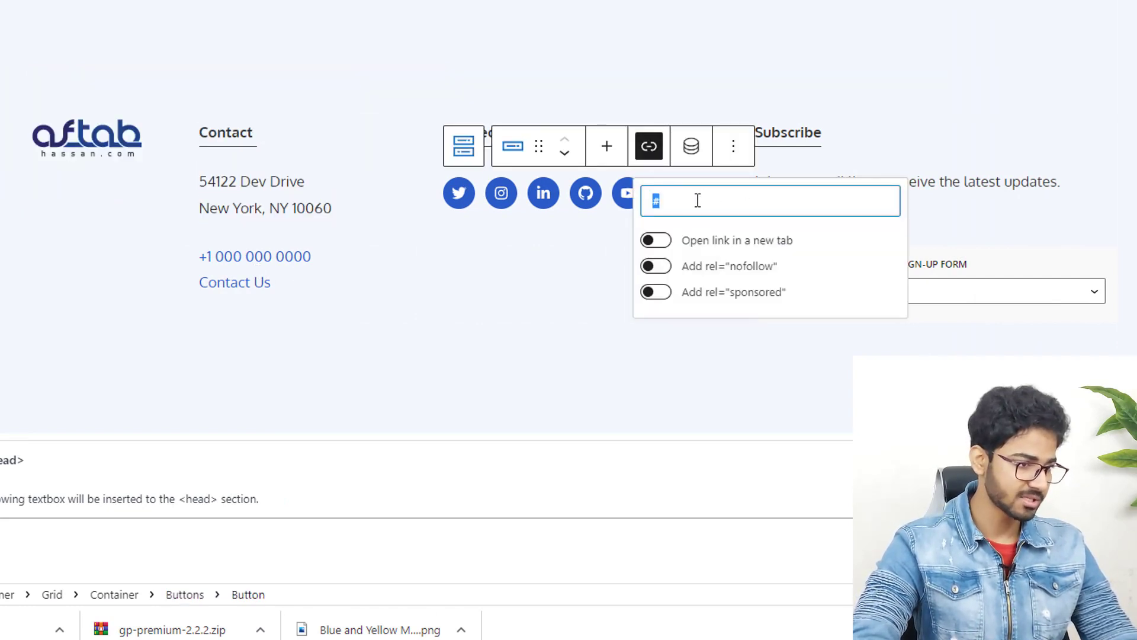
pyautogui.click(551, 197)
pyautogui.click(586, 192)
pyautogui.click(628, 192)
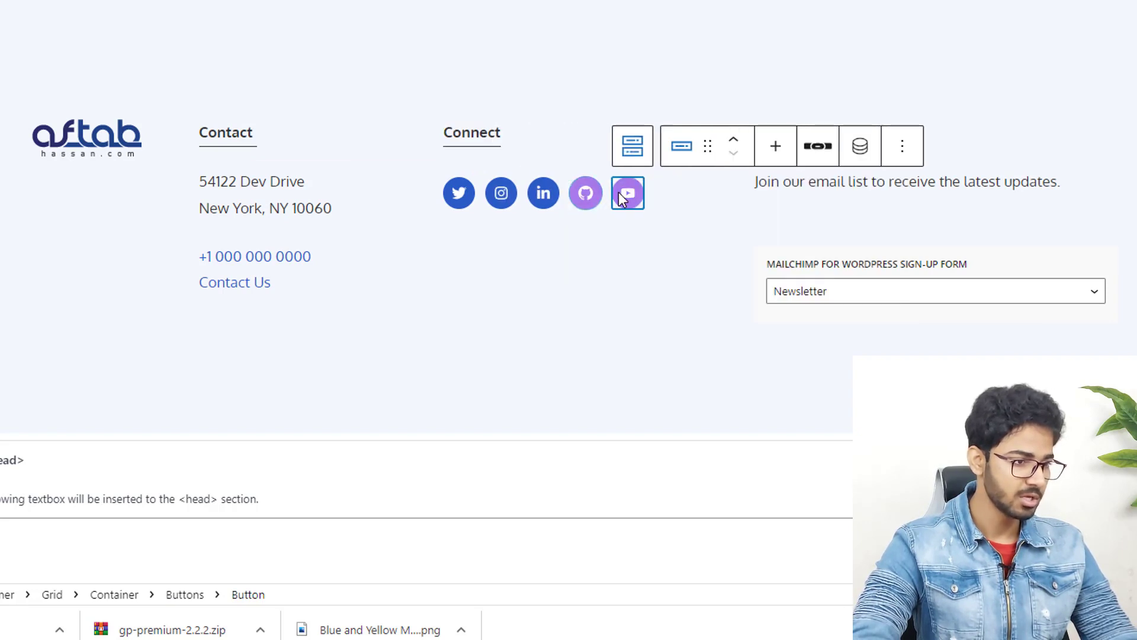
# Inspect the footer's Subscribe text and the form choices in its Mailchimp sign-up block
pyautogui.click(863, 181)
pyautogui.click(865, 294)
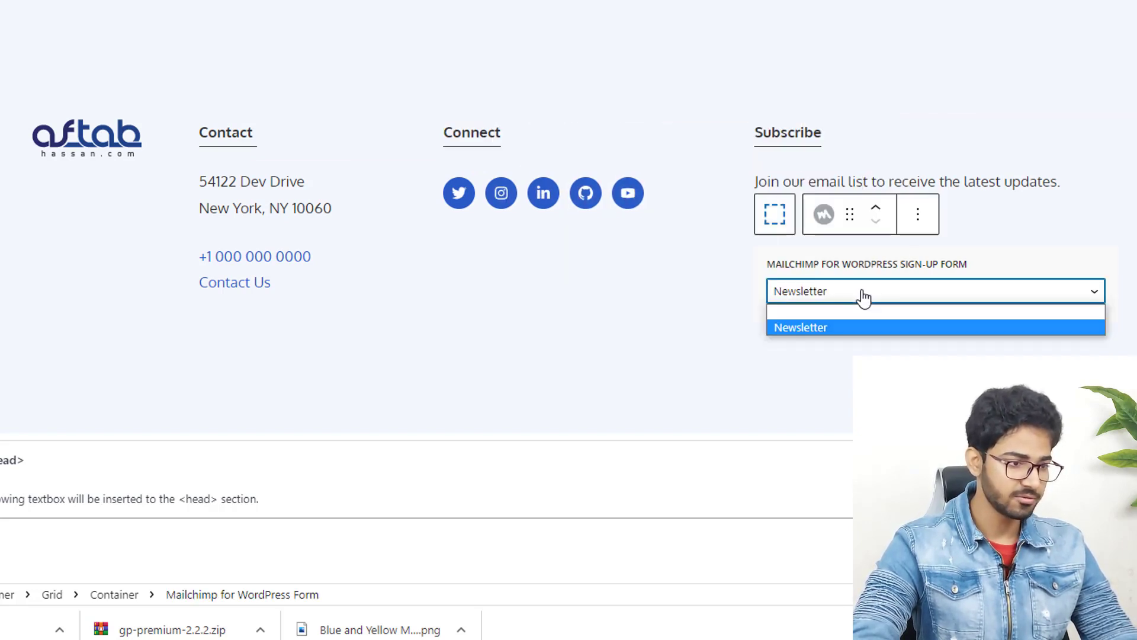
pyautogui.click(1084, 151)
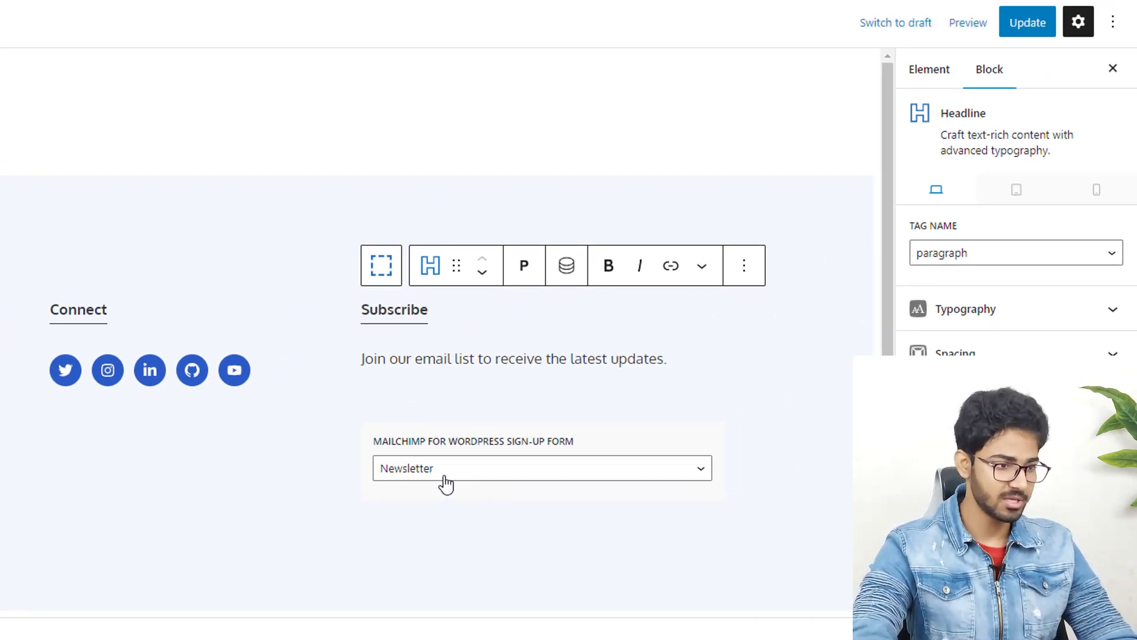
pyautogui.click(446, 474)
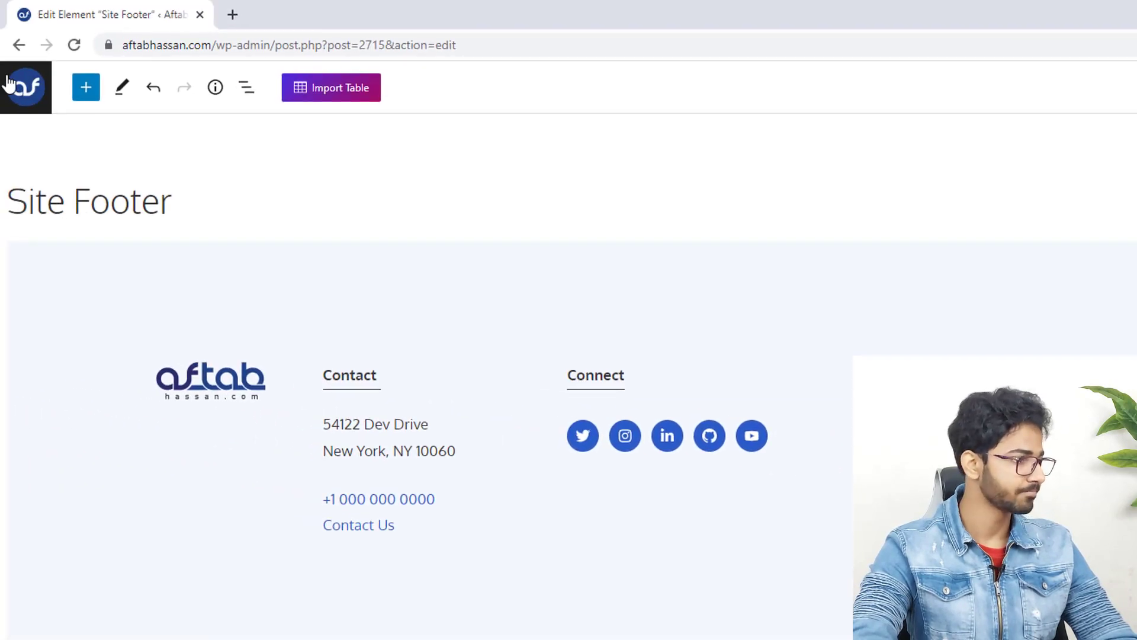
# Open the Elements list in a new tab, go to the MC4WP form editor, and review the sign-up form's fields and code
pyautogui.rightClick(7, 83)
pyautogui.click(51, 90)
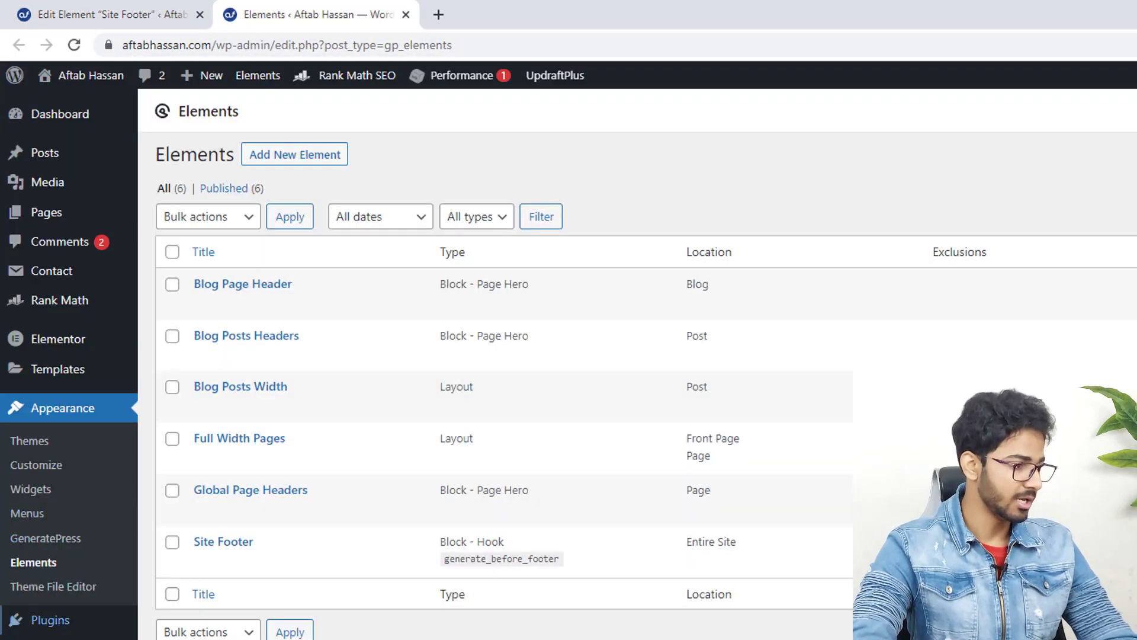
pyautogui.scroll(-1, 12, 616)
pyautogui.scroll(-5, 50, 474)
pyautogui.moveTo(50, 468)
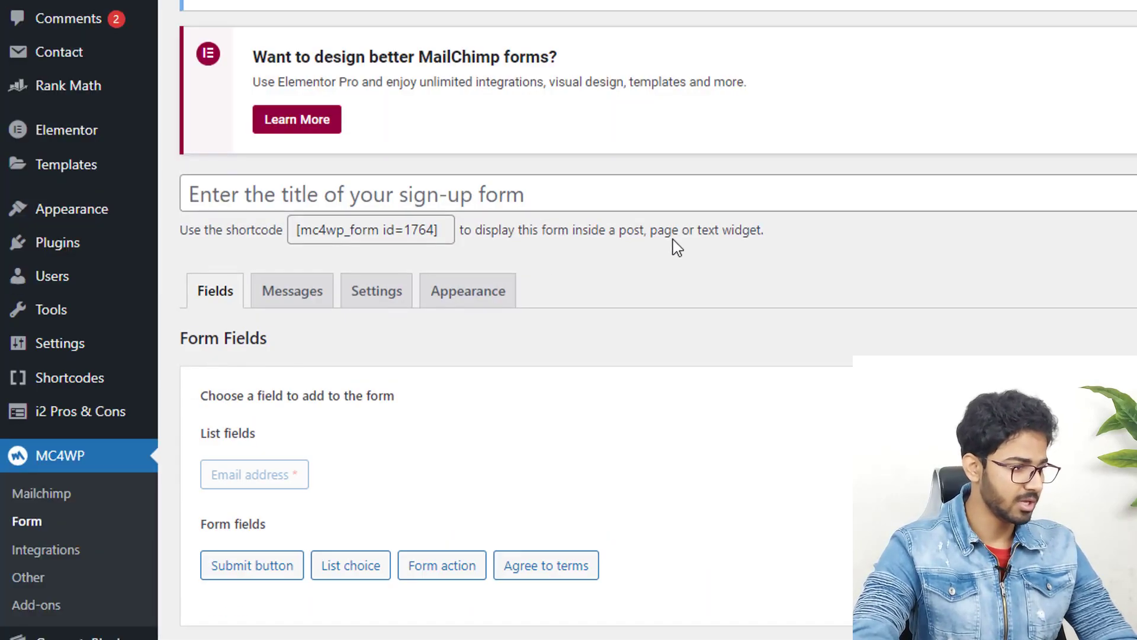
pyautogui.scroll(-3, 711, 225)
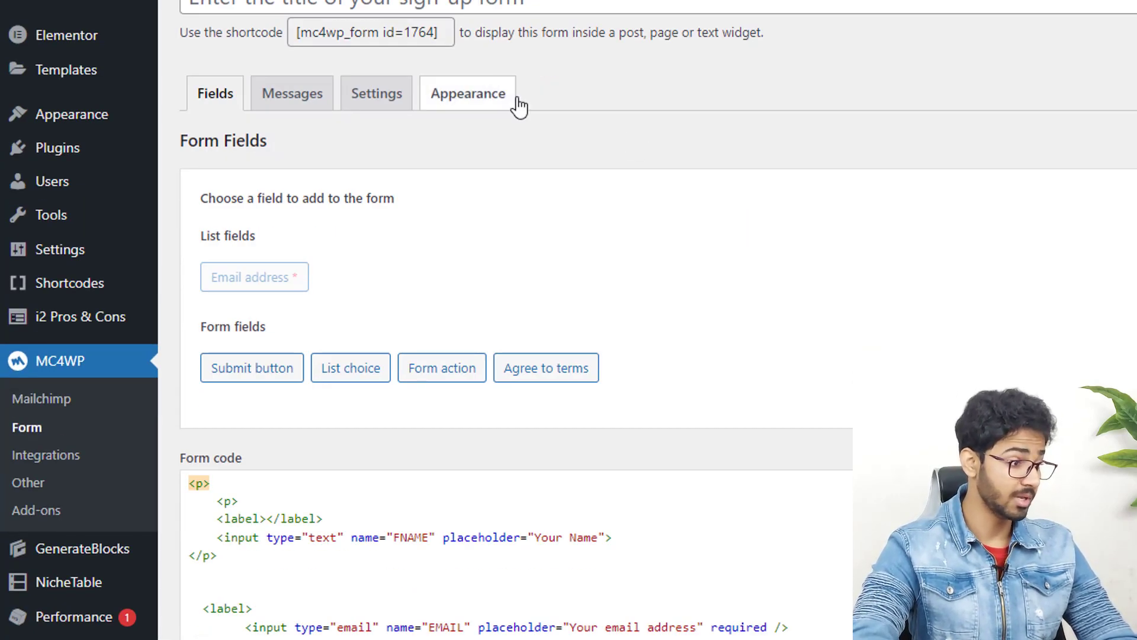
pyautogui.scroll(-5, 518, 108)
pyautogui.scroll(5, 394, 135)
pyautogui.scroll(-7, 473, 371)
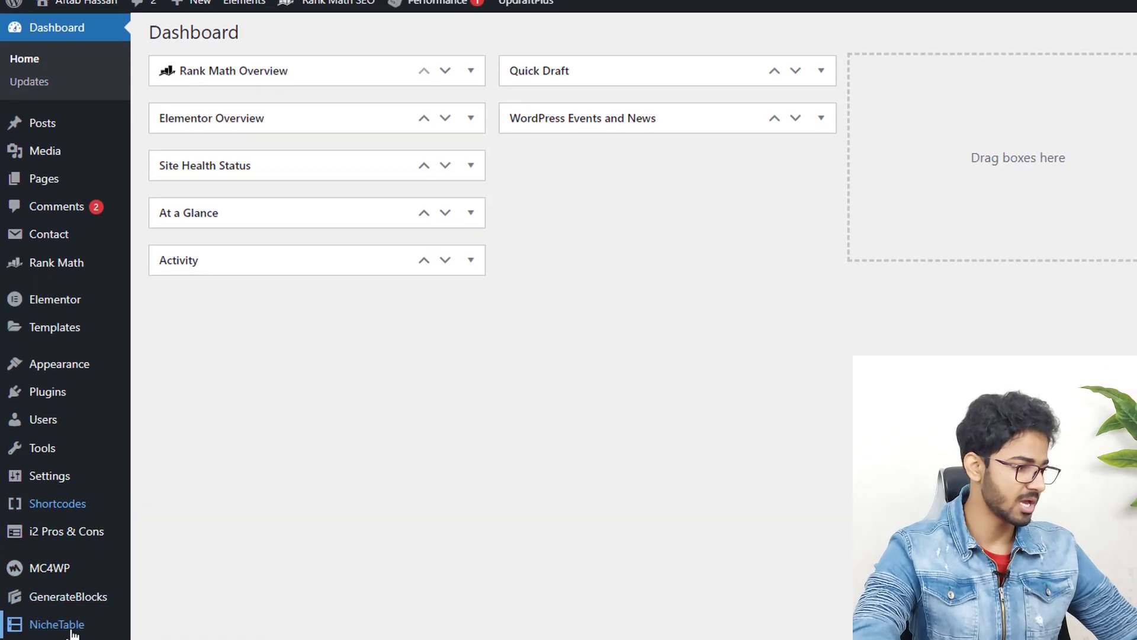
# In the Reading settings, assign Blog as the posts page and save the changes
pyautogui.moveTo(59, 559)
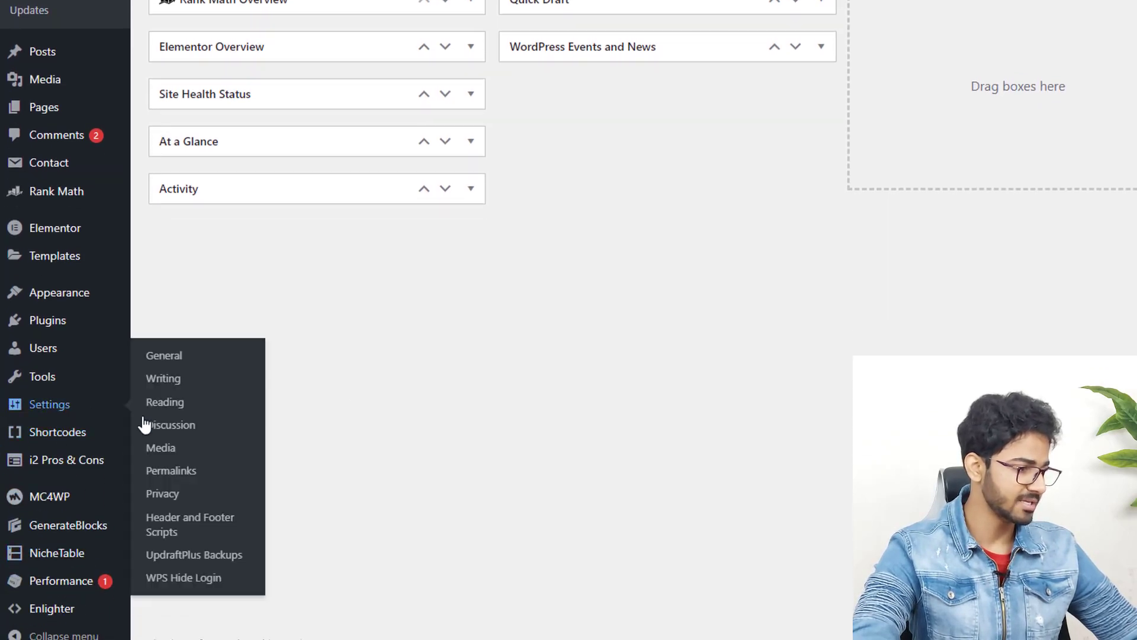
pyautogui.click(180, 404)
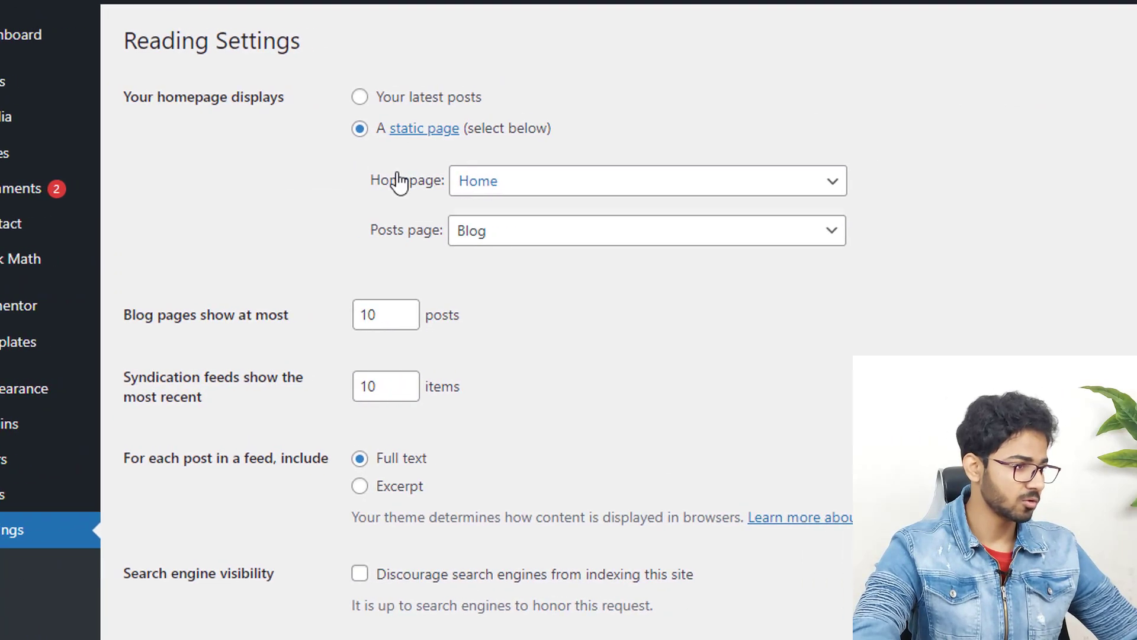
pyautogui.click(396, 188)
pyautogui.click(388, 232)
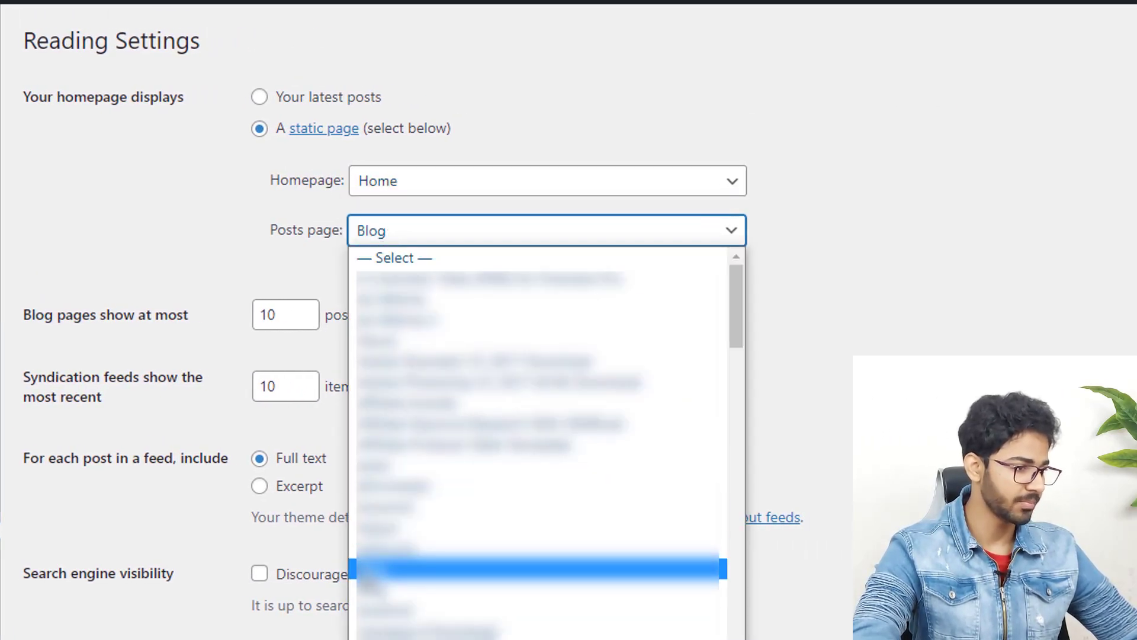
pyautogui.click(379, 569)
pyautogui.scroll(-2, 178, 576)
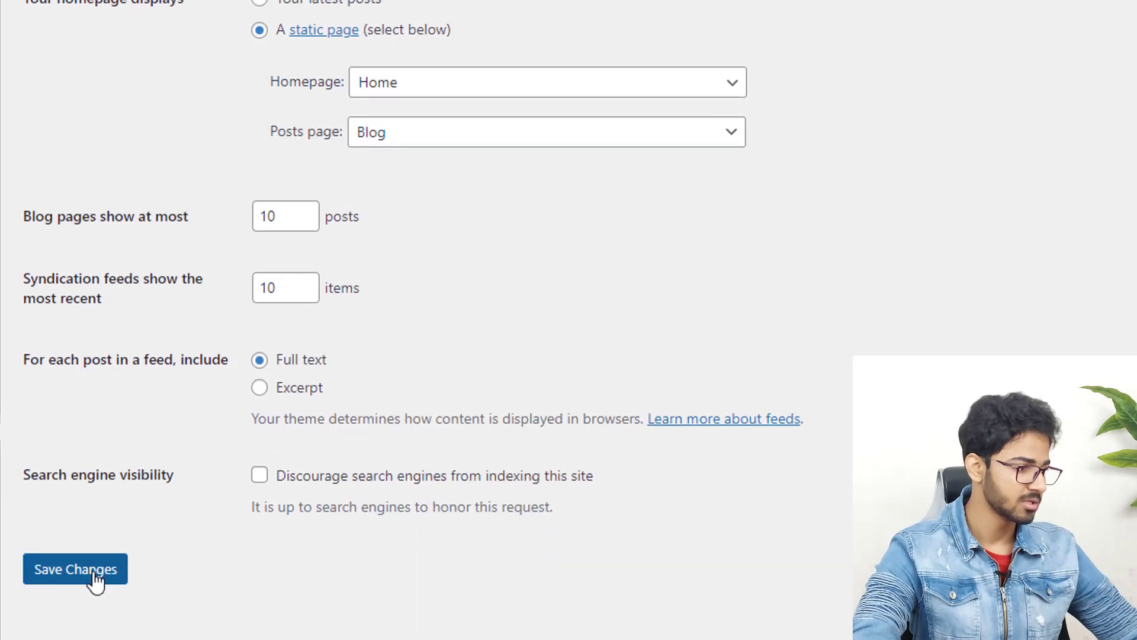
pyautogui.click(92, 565)
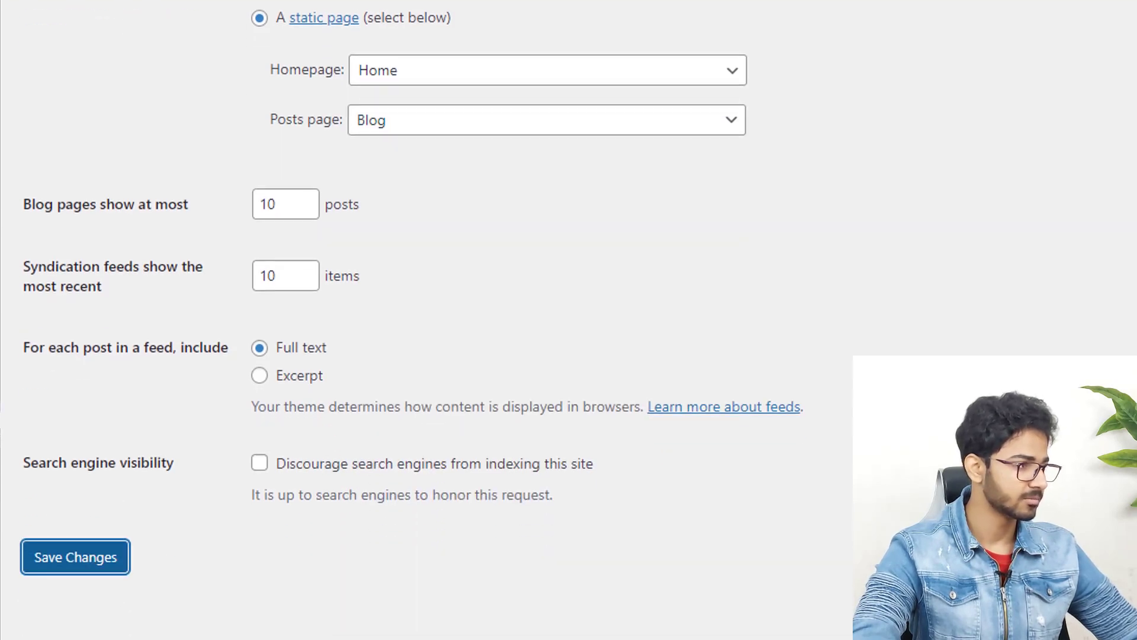
pyautogui.scroll(1, 402, 310)
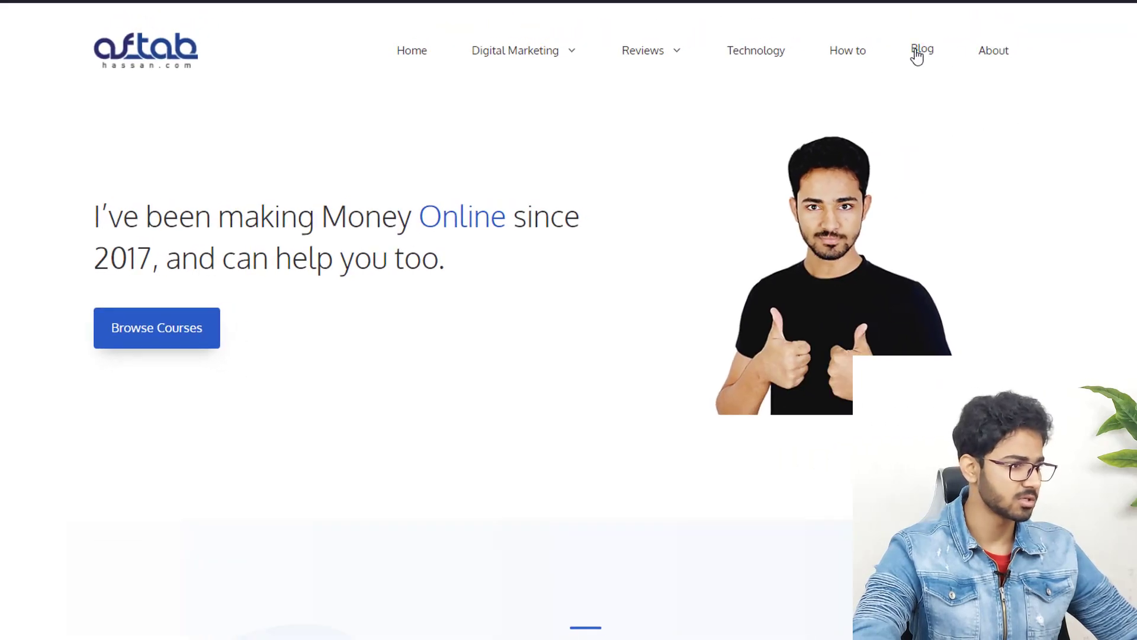
# View the site's Blog page and look through its post list
pyautogui.click(917, 53)
pyautogui.scroll(-20, 766, 436)
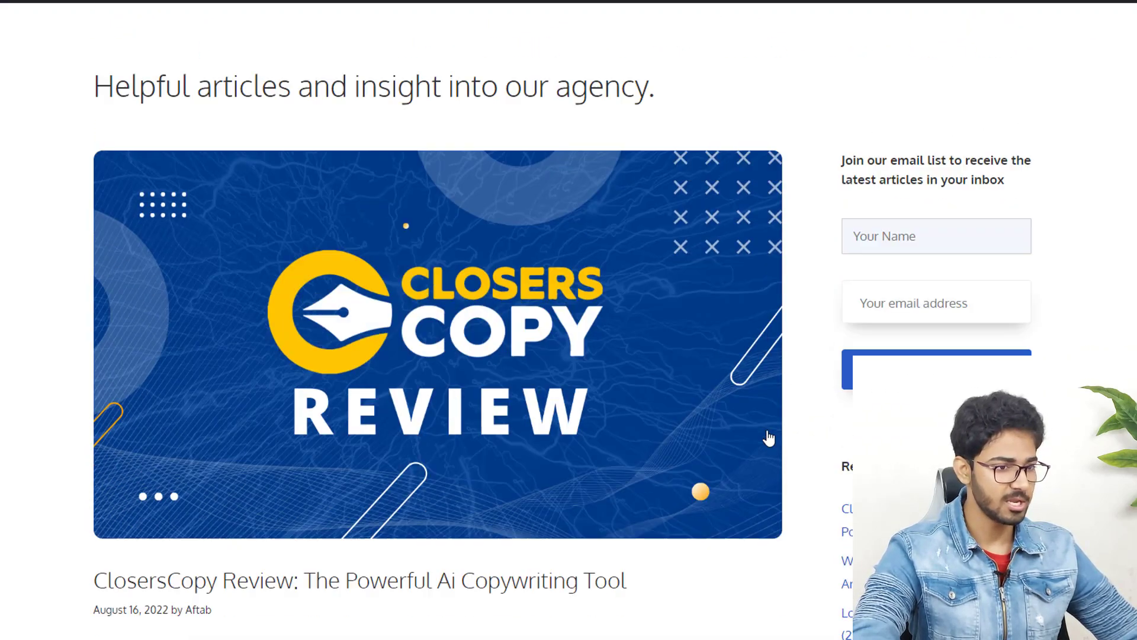
pyautogui.scroll(-10, 764, 425)
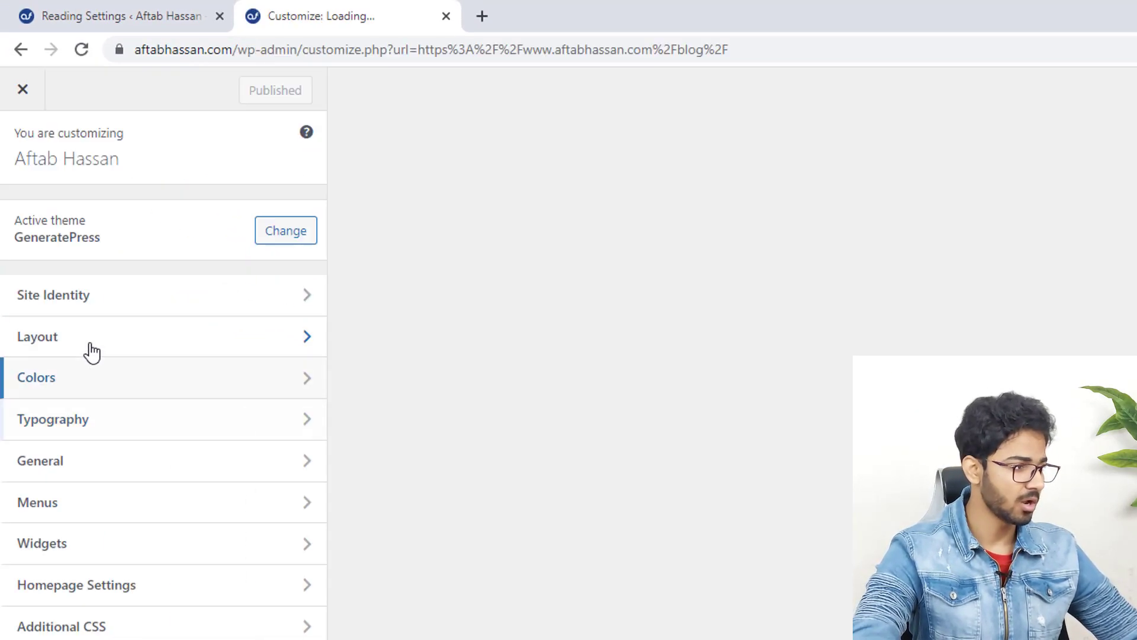
# In the Customizer's blog layout, set the archive featured images to medium attachment size with Left alignment
pyautogui.click(89, 342)
pyautogui.click(77, 462)
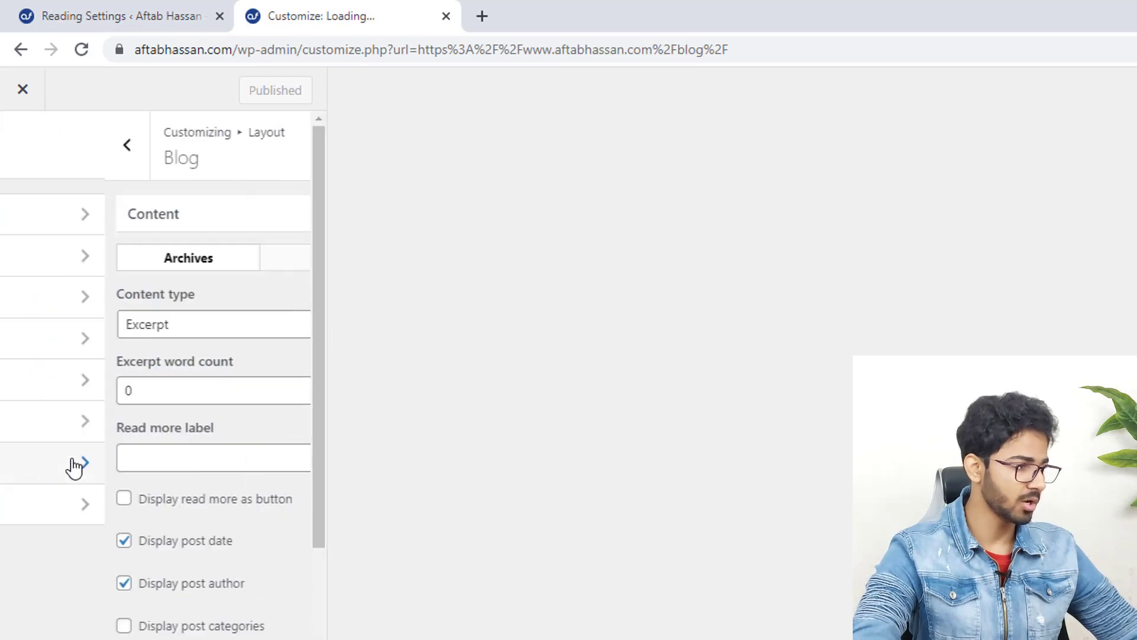
pyautogui.scroll(-10, 160, 362)
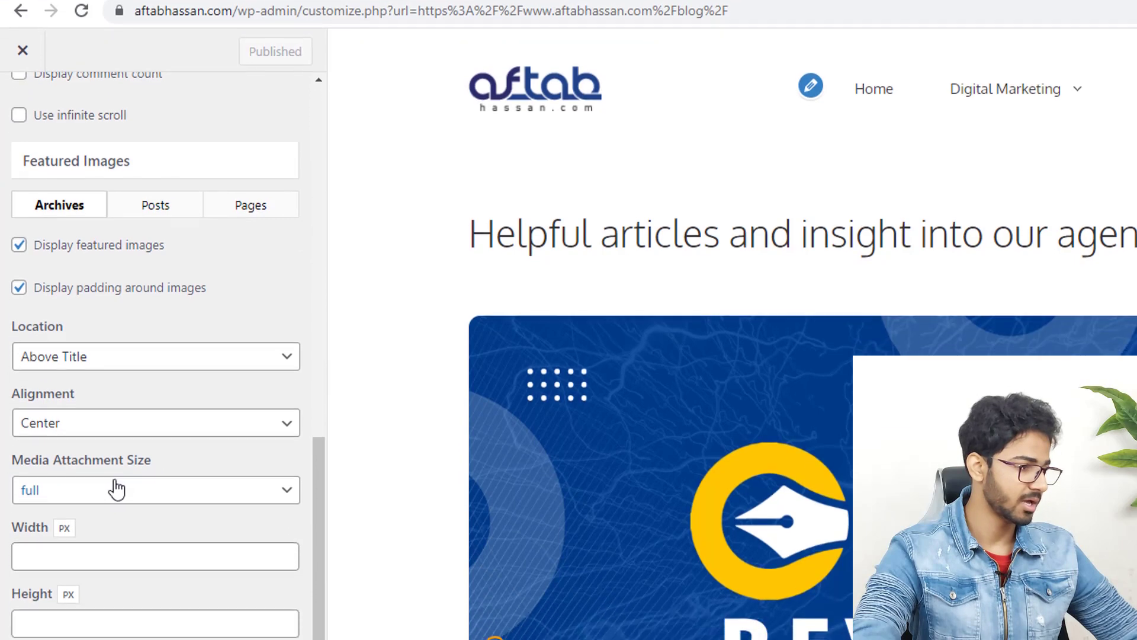
pyautogui.click(110, 536)
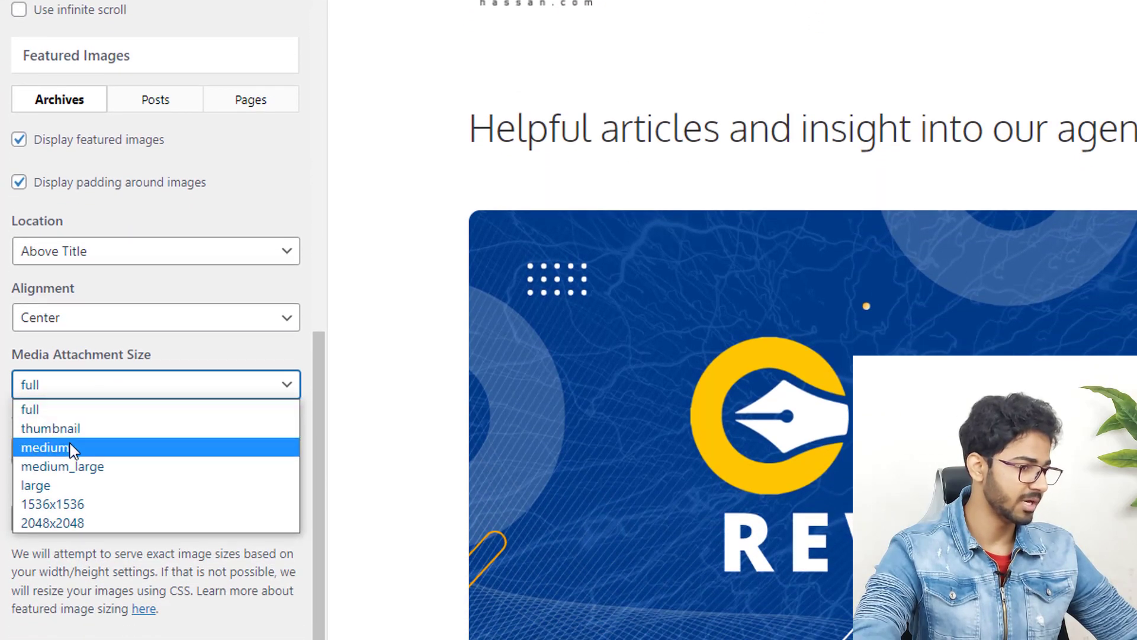
pyautogui.click(69, 448)
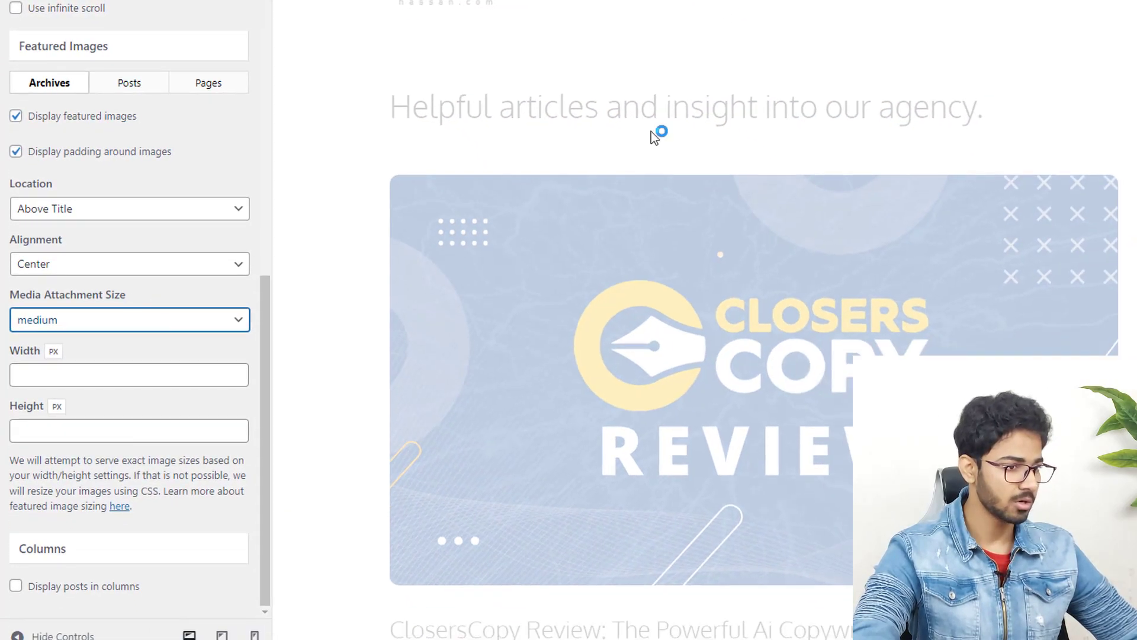
pyautogui.scroll(-6, 666, 150)
pyautogui.scroll(6, 732, 171)
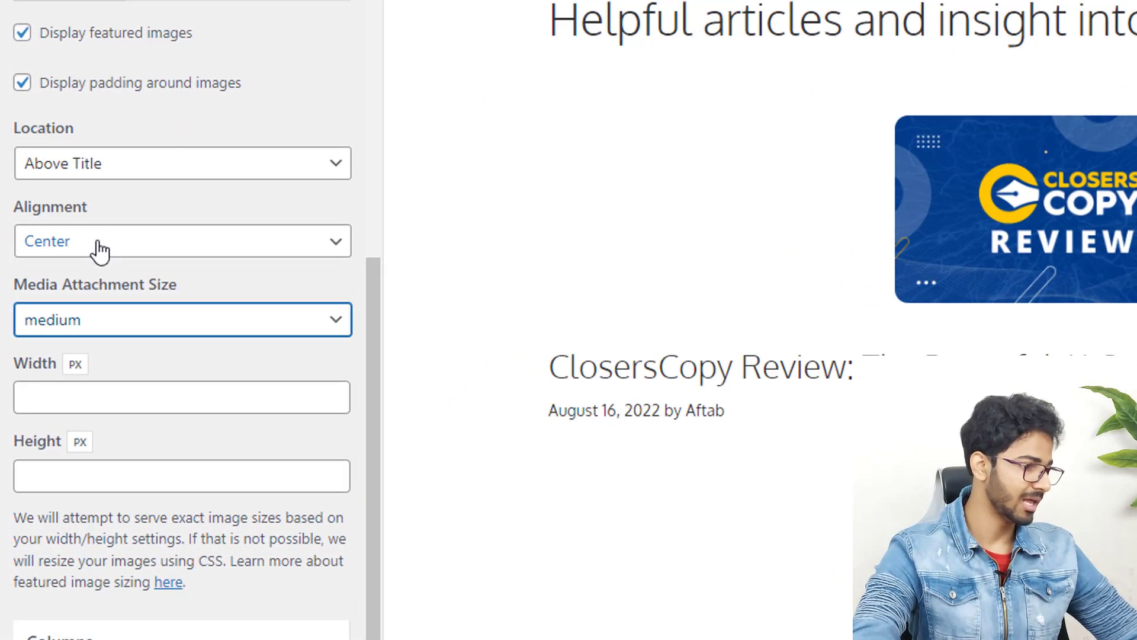
pyautogui.click(99, 251)
pyautogui.click(67, 286)
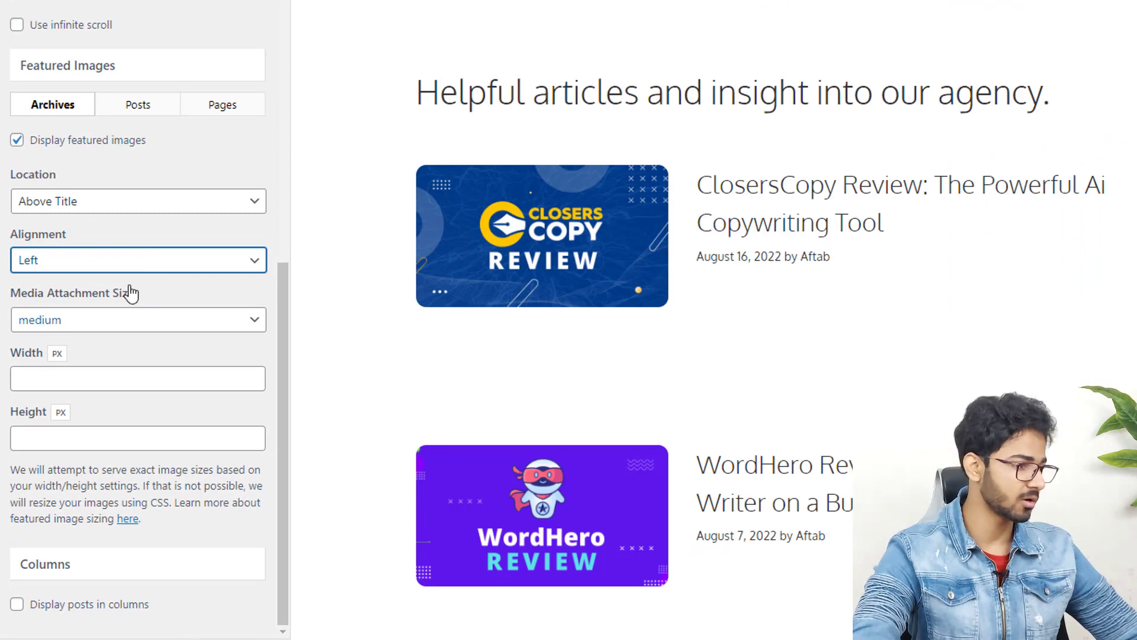
# Set the blog archive's excerpt word count to 30, check the post list, and raise it to 50
pyautogui.scroll(10, 112, 320)
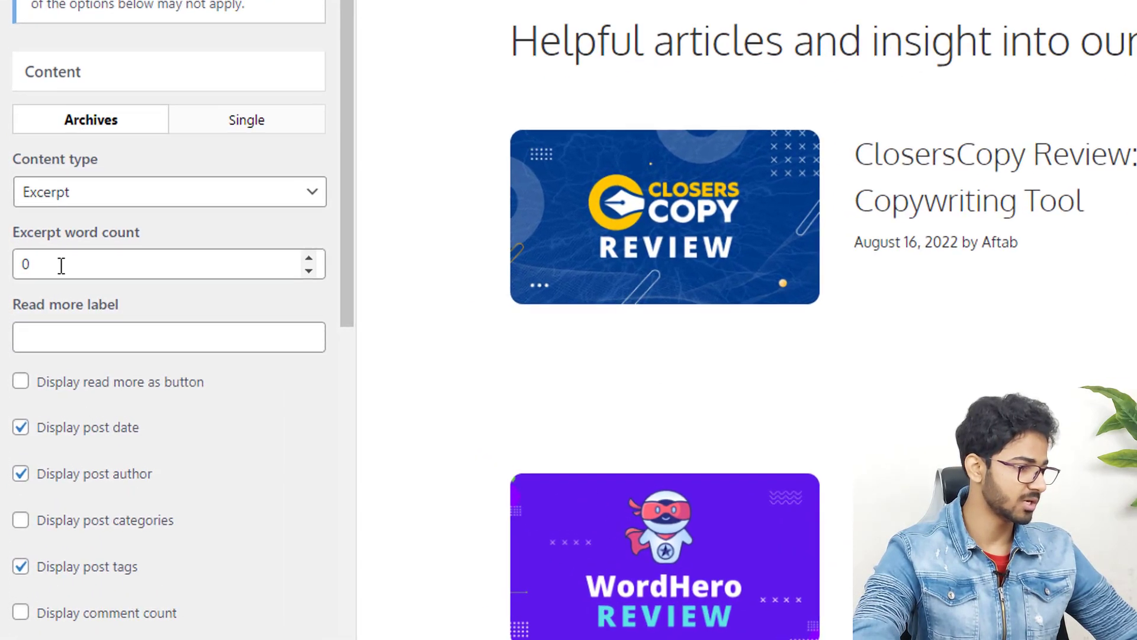
pyautogui.moveTo(52, 271); pyautogui.dragTo(4, 272)
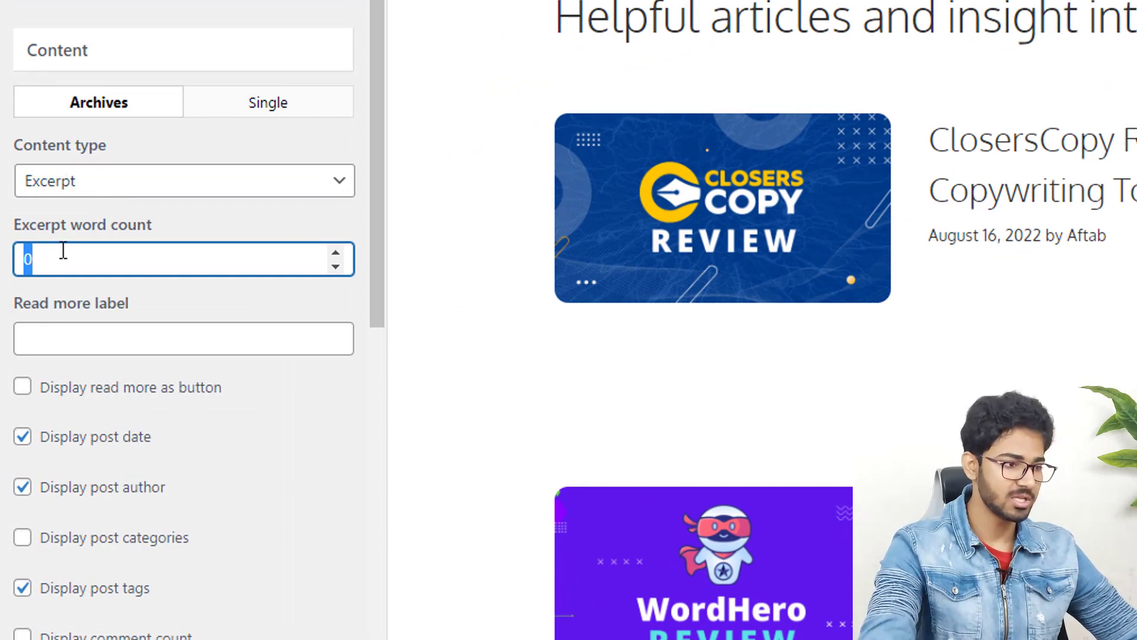
pyautogui.write('30')
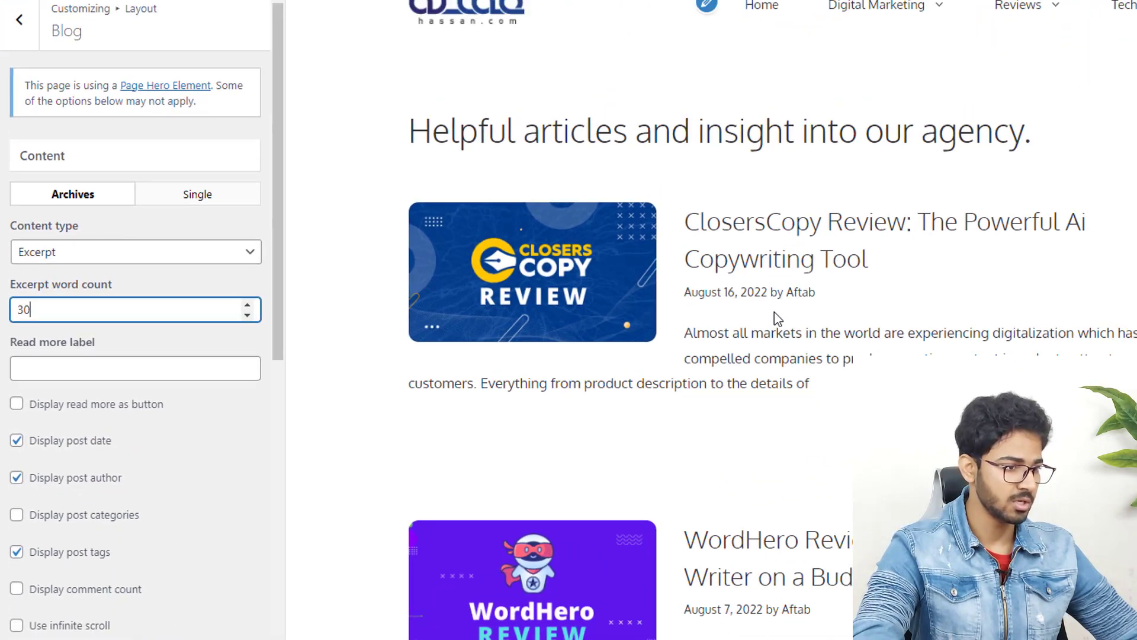
pyautogui.scroll(-5, 773, 311)
pyautogui.moveTo(60, 258); pyautogui.dragTo(4, 259)
pyautogui.write('50')
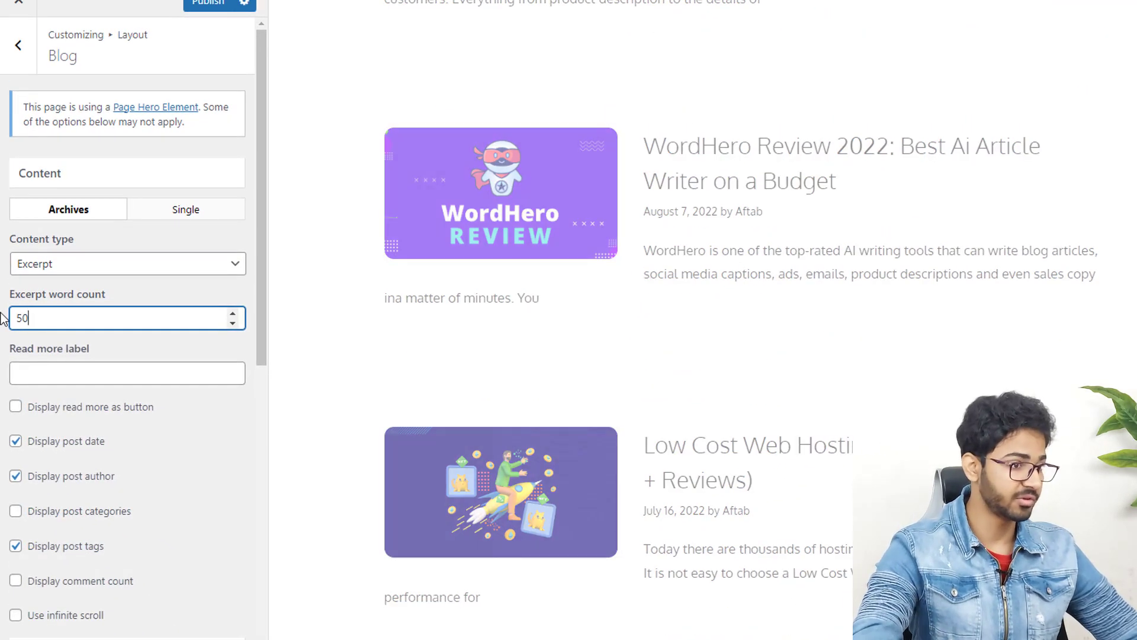
pyautogui.scroll(20, 530, 331)
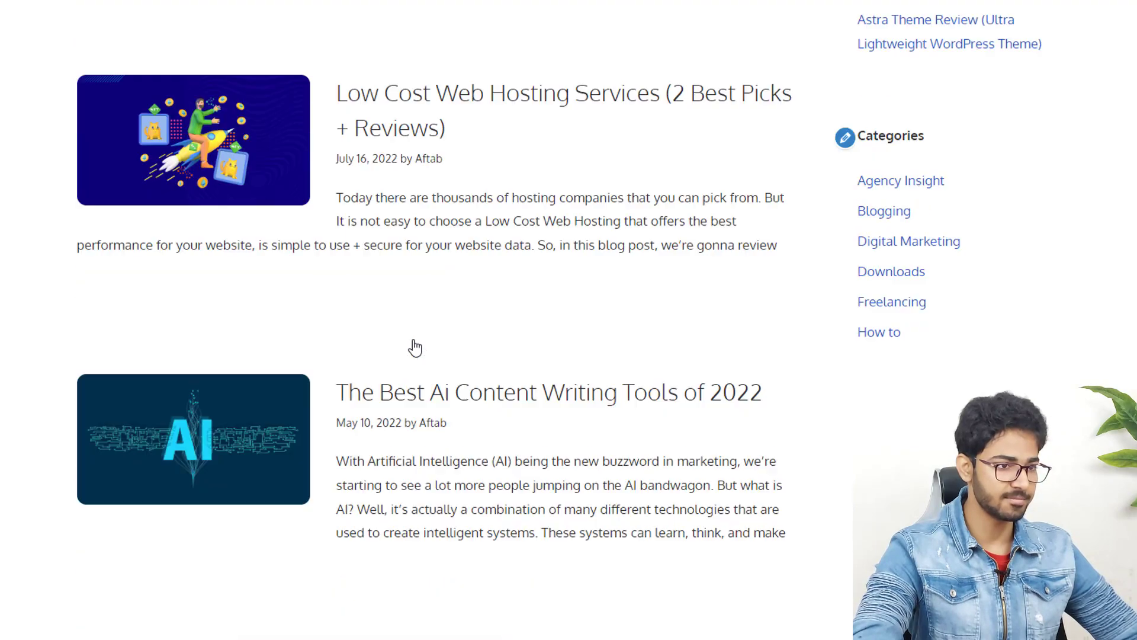
pyautogui.scroll(10, 415, 348)
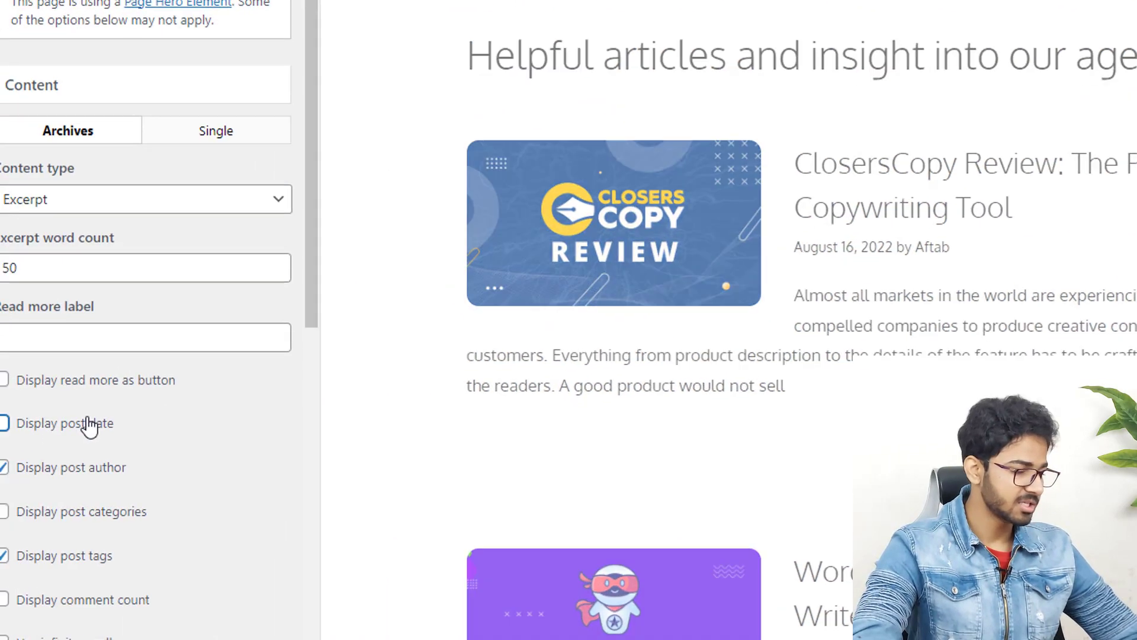
# Hide the post date and post author in the blog archives and shorten the excerpt word count
pyautogui.click(89, 424)
pyautogui.scroll(-2, 114, 426)
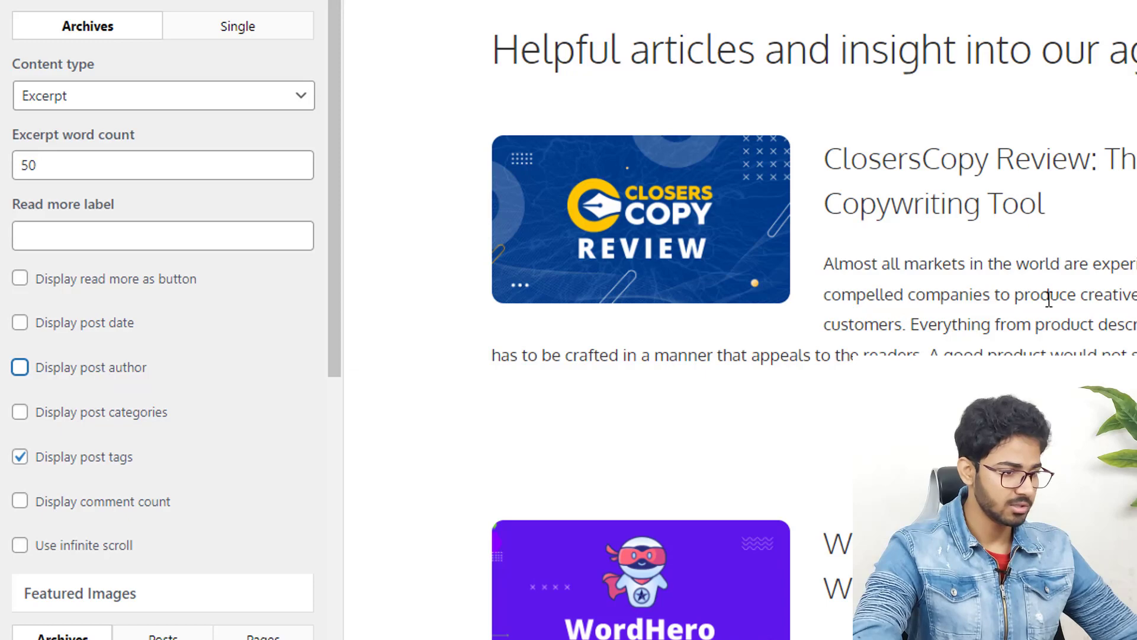
pyautogui.scroll(-5, 1049, 299)
pyautogui.click(105, 163)
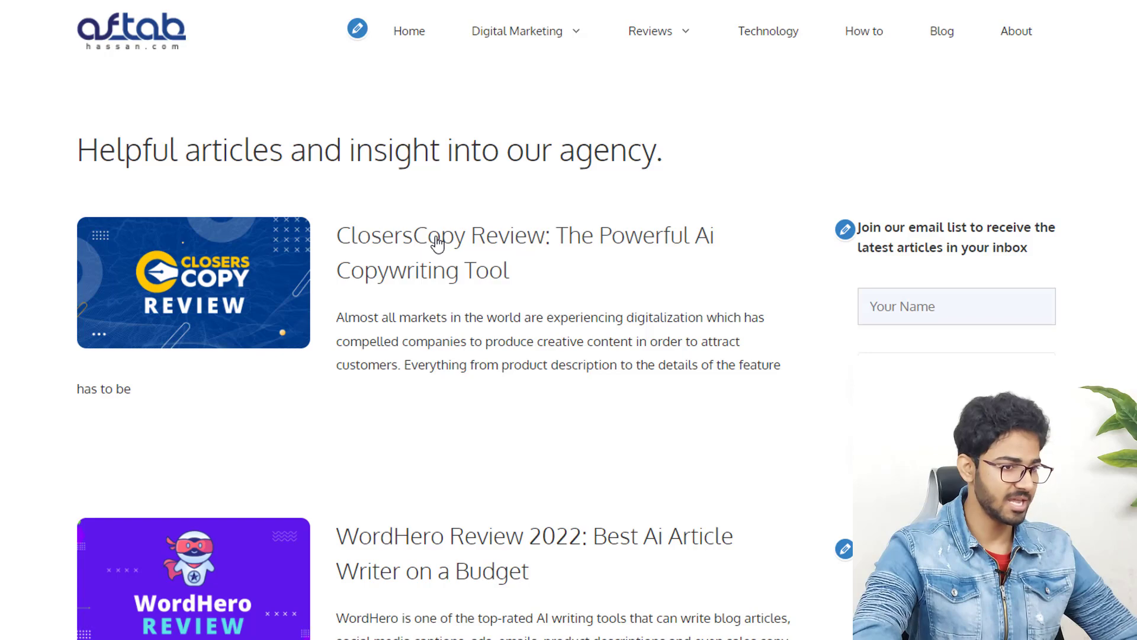
# Open the ClosersCopy Review post in the preview and examine its single-post layout
pyautogui.click(435, 241)
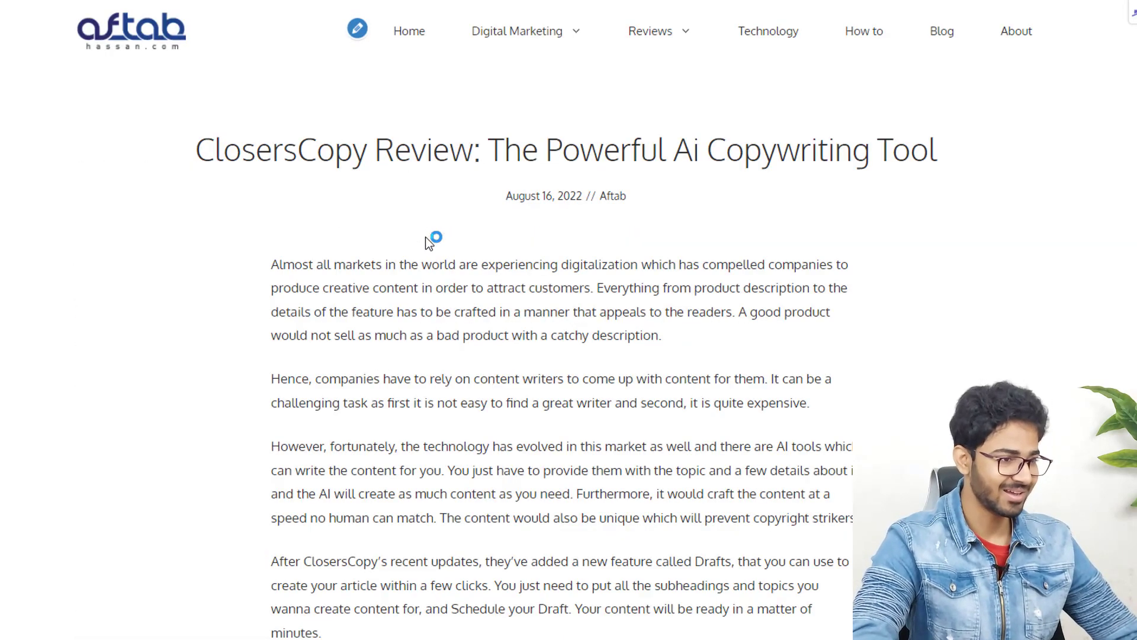
pyautogui.scroll(-15, 480, 254)
pyautogui.scroll(-9, 474, 256)
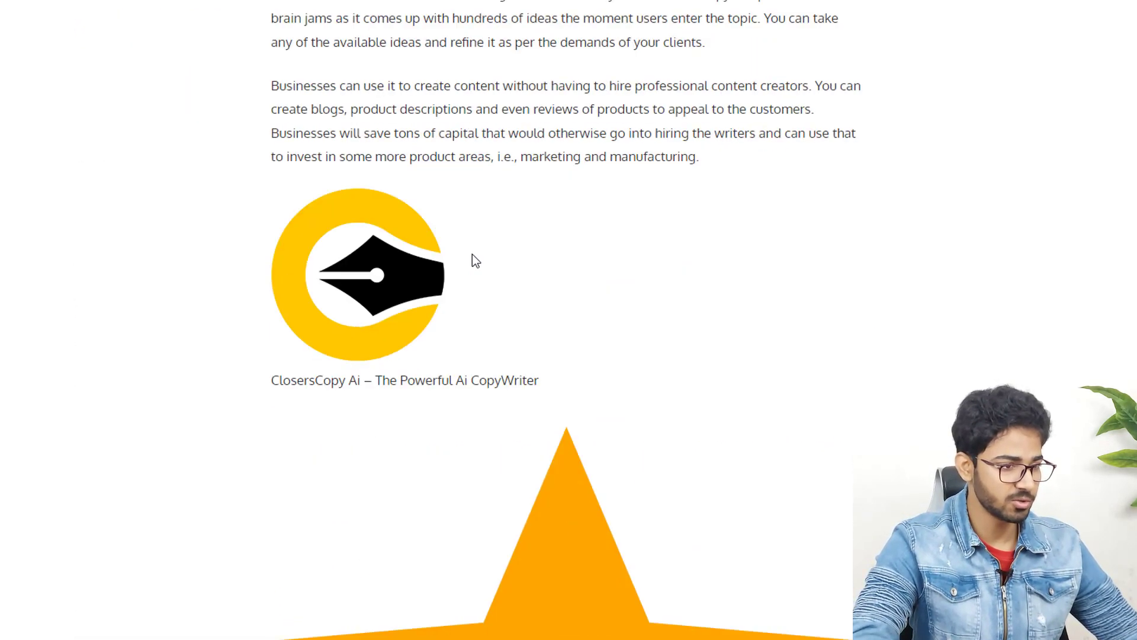
pyautogui.scroll(20, 527, 261)
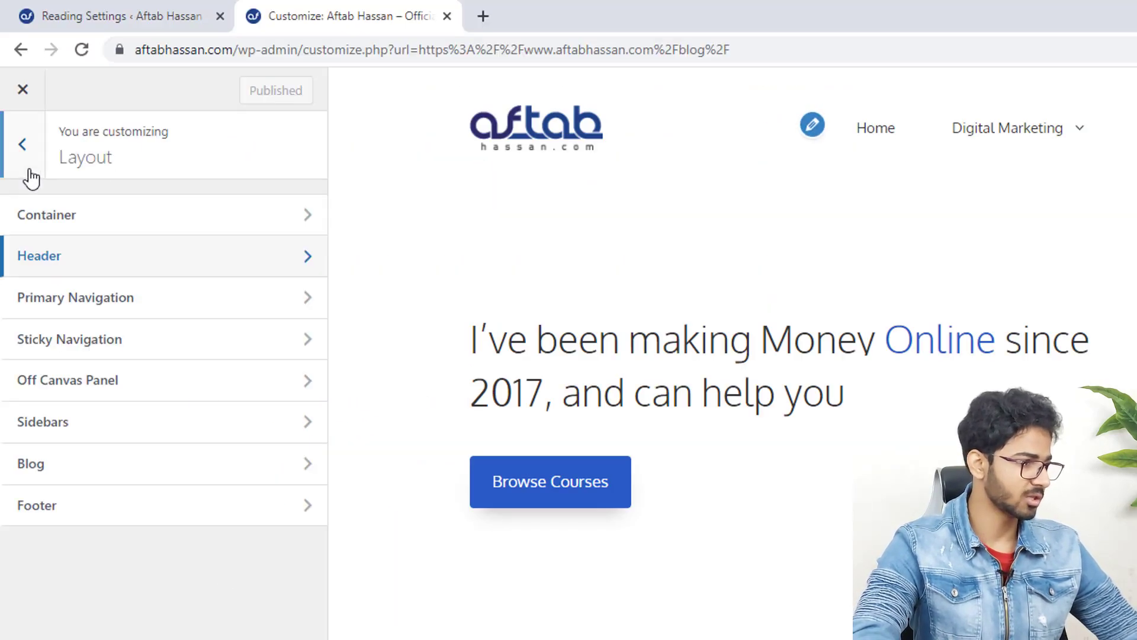
# Turn the sticky navigation On in the layout settings and check it while scrolling the homepage preview
pyautogui.click(24, 145)
pyautogui.click(110, 352)
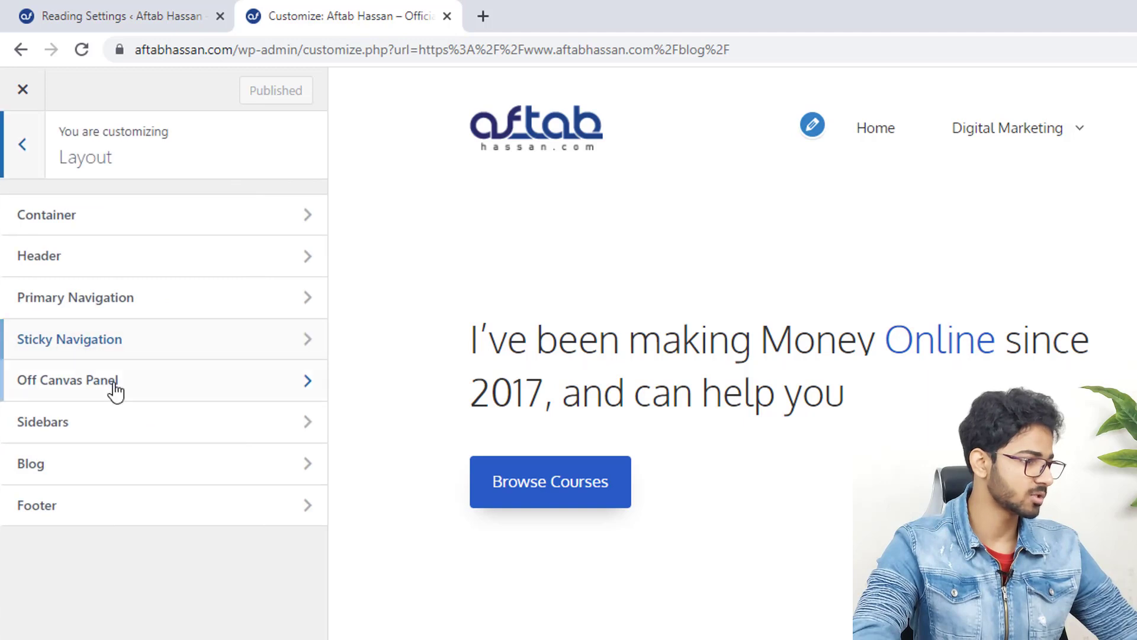
pyautogui.click(80, 352)
pyautogui.click(113, 240)
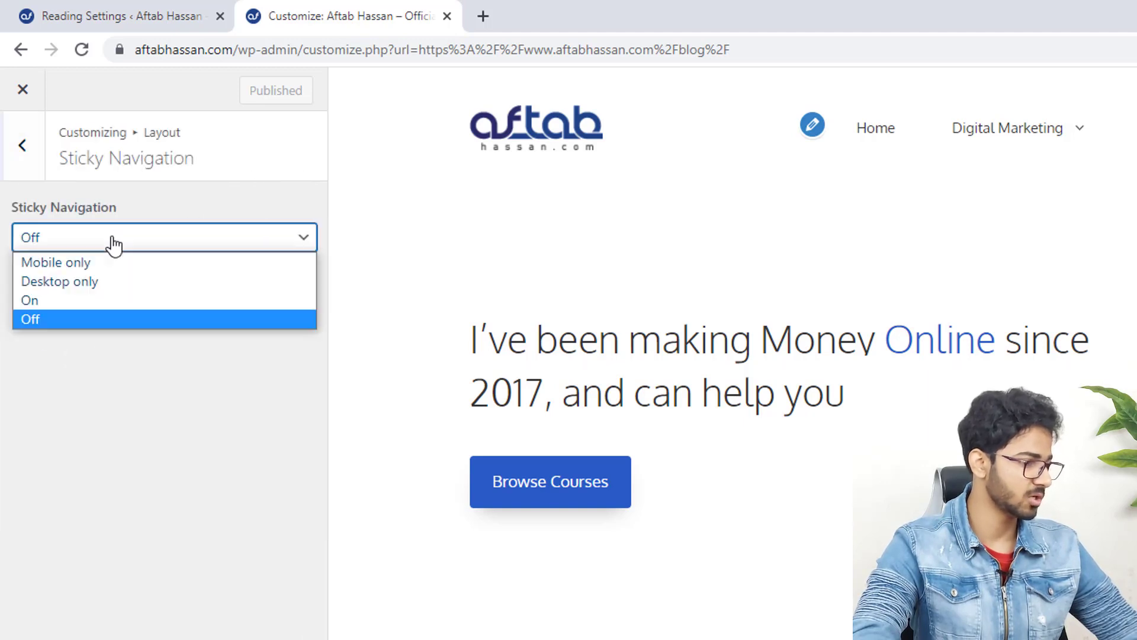
pyautogui.click(59, 300)
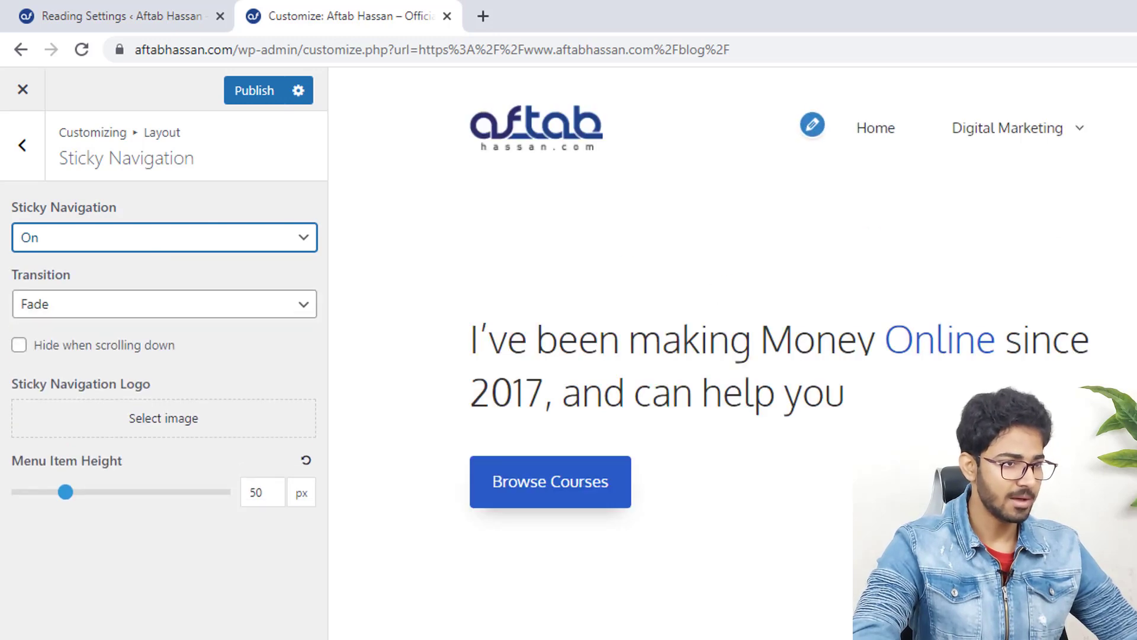
pyautogui.scroll(-5, 905, 305)
pyautogui.scroll(-3, 905, 305)
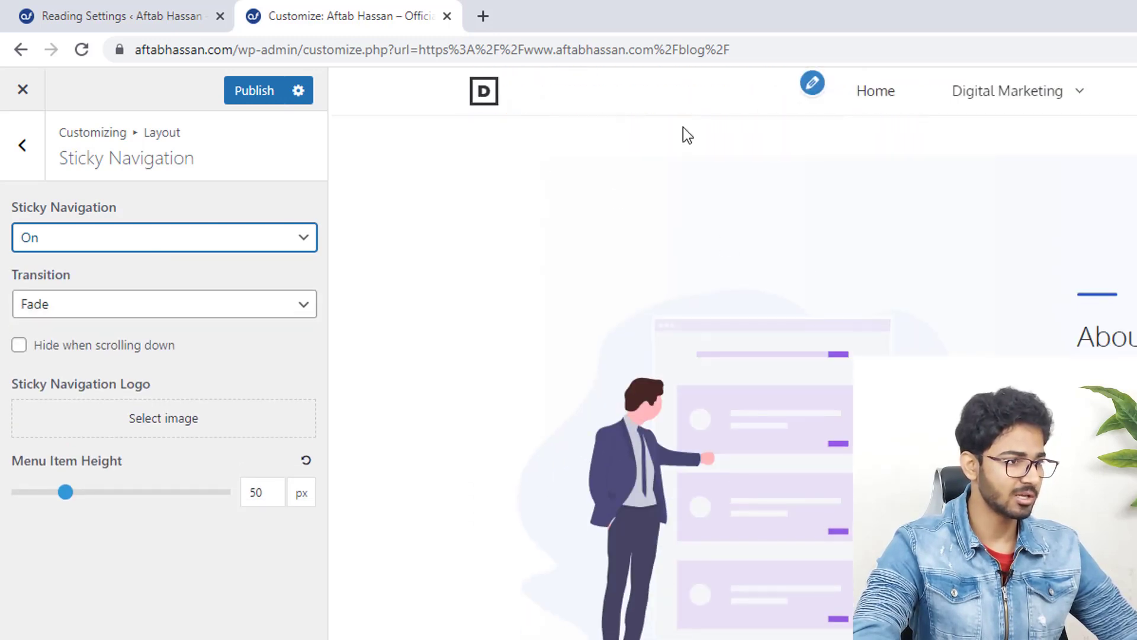
pyautogui.scroll(8, 966, 186)
# Set the sticky navigation's transition to None and check it on the blog page preview
pyautogui.click(116, 311)
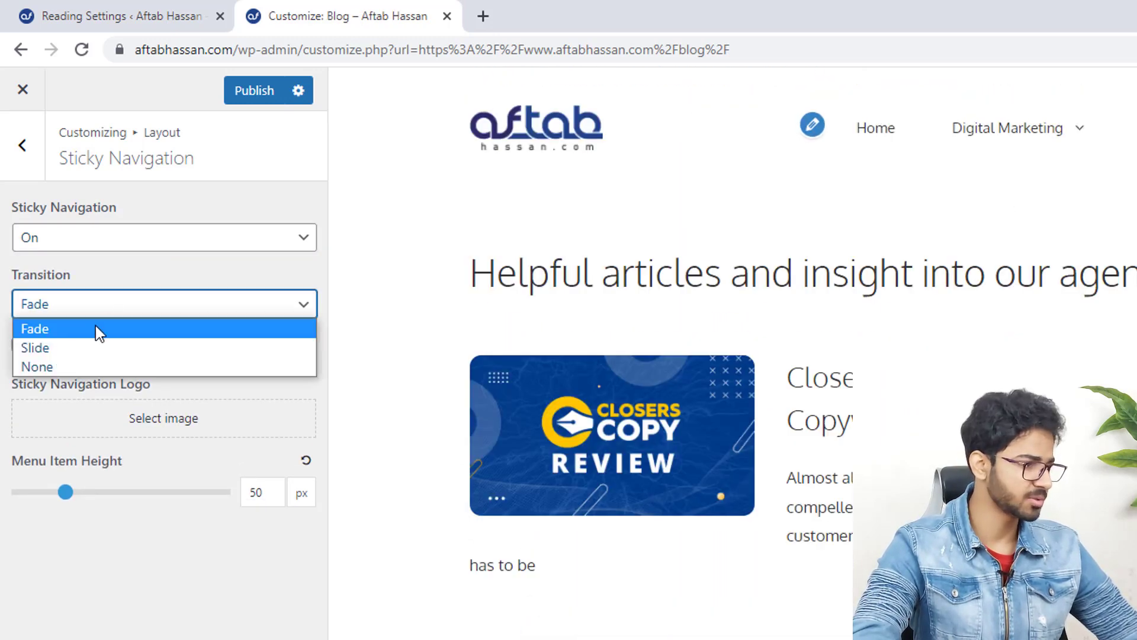
pyautogui.click(67, 366)
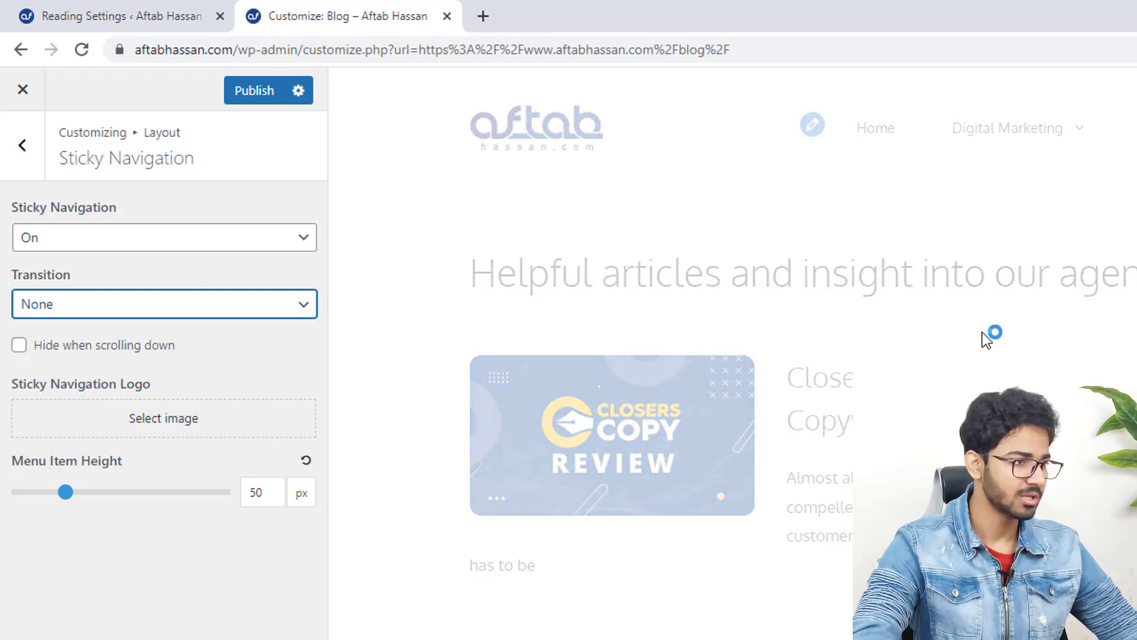
pyautogui.scroll(-6, 987, 328)
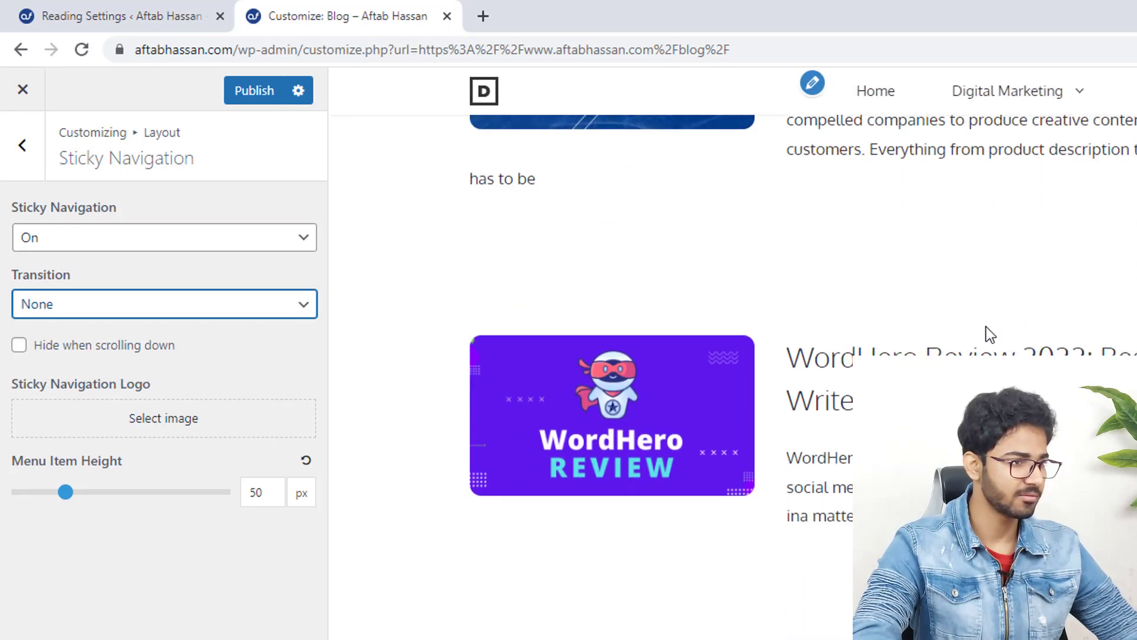
pyautogui.scroll(6, 987, 325)
# Use the dark blue site-name logo from the media library as the sticky navigation logo and check it in the preview
pyautogui.click(101, 432)
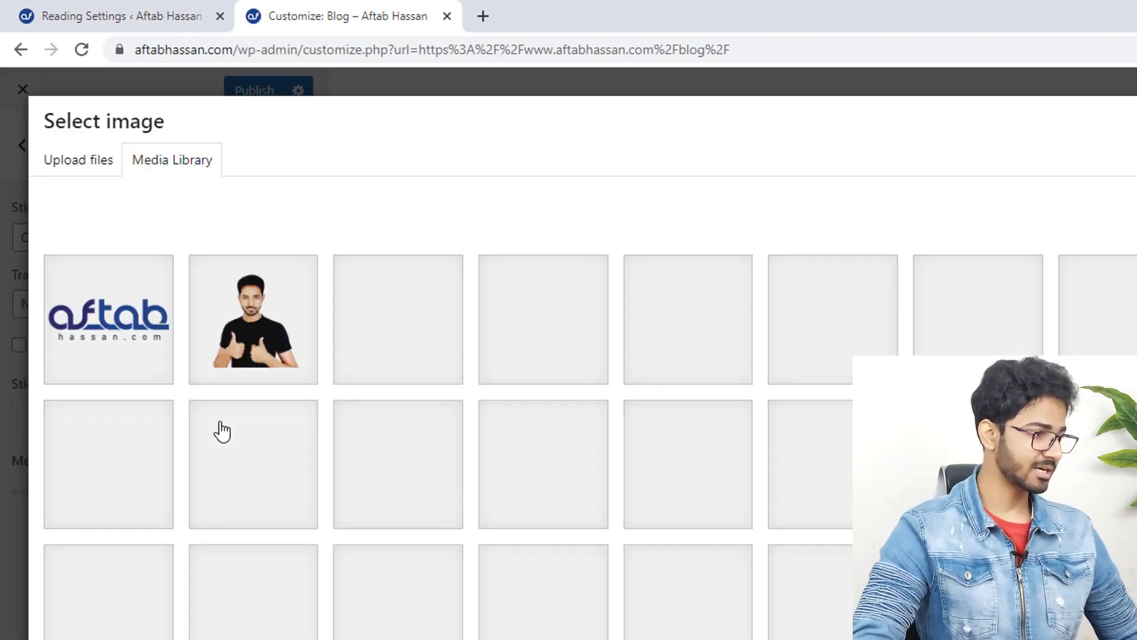
pyautogui.press('Escape')
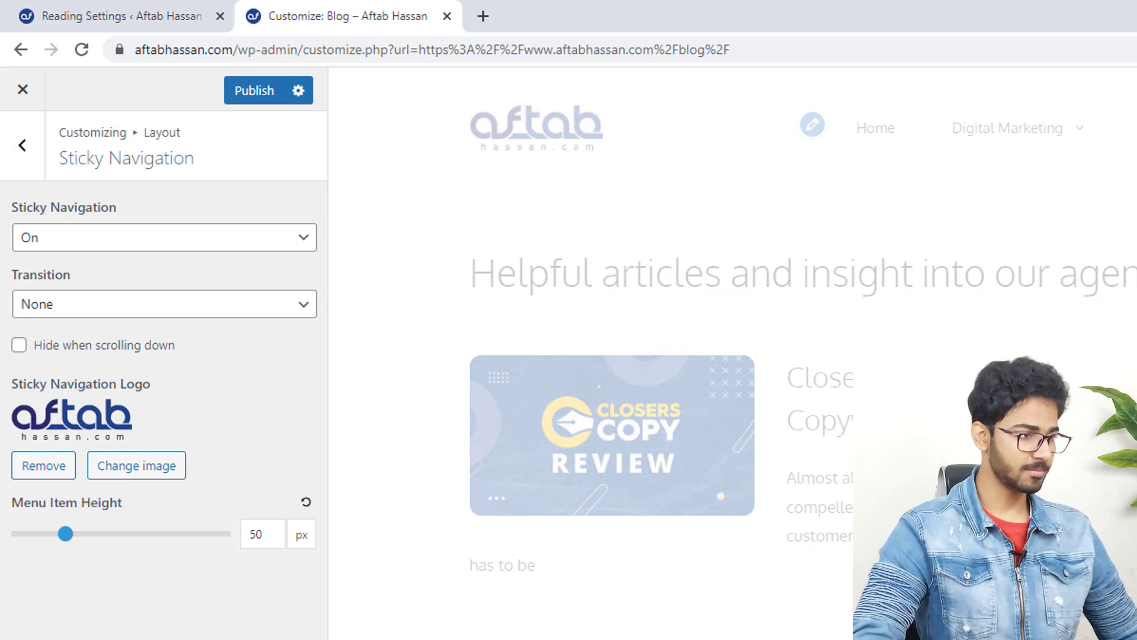
pyautogui.scroll(-8, 641, 134)
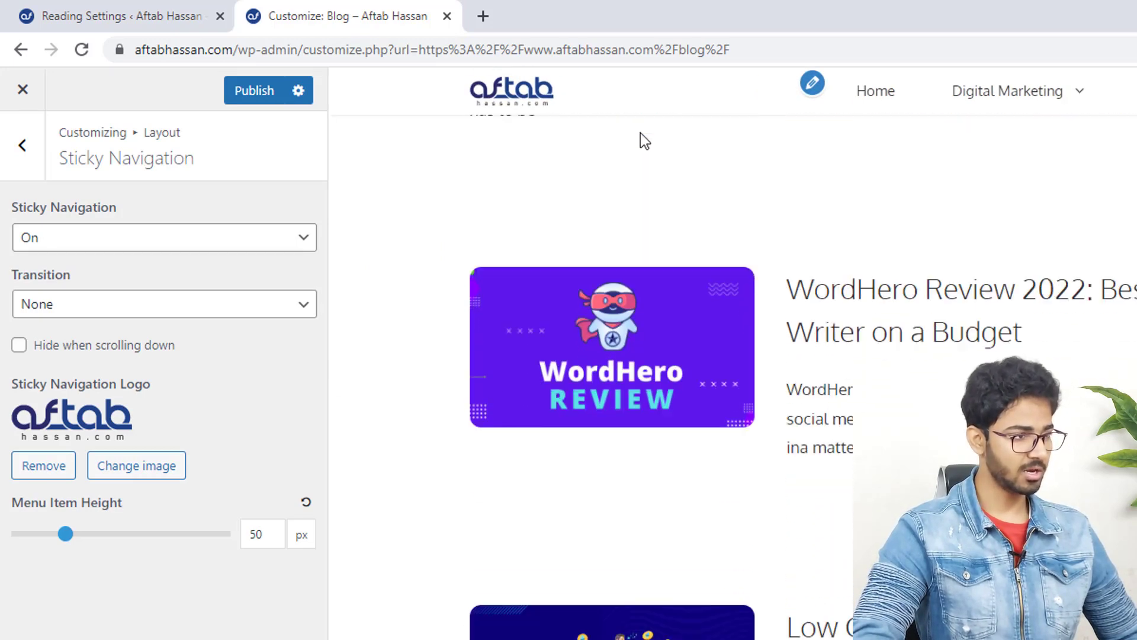
# Publish the sticky navigation settings and check the sticky logo while scrolling the blog page preview
pyautogui.scroll(-8, 566, 116)
pyautogui.scroll(8, 553, 126)
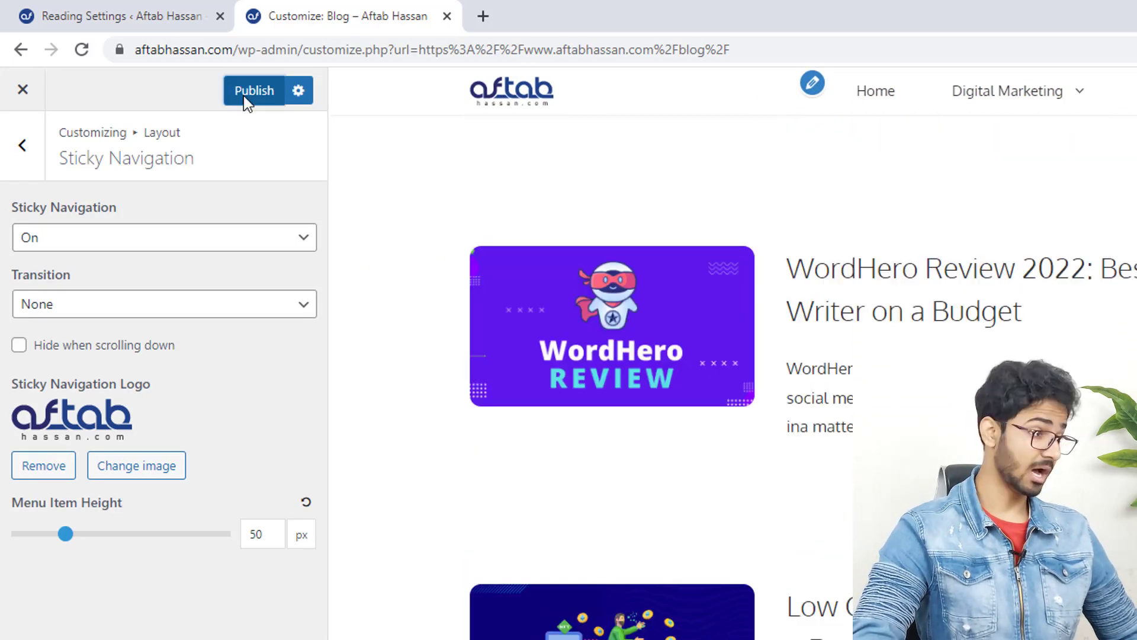
pyautogui.click(245, 96)
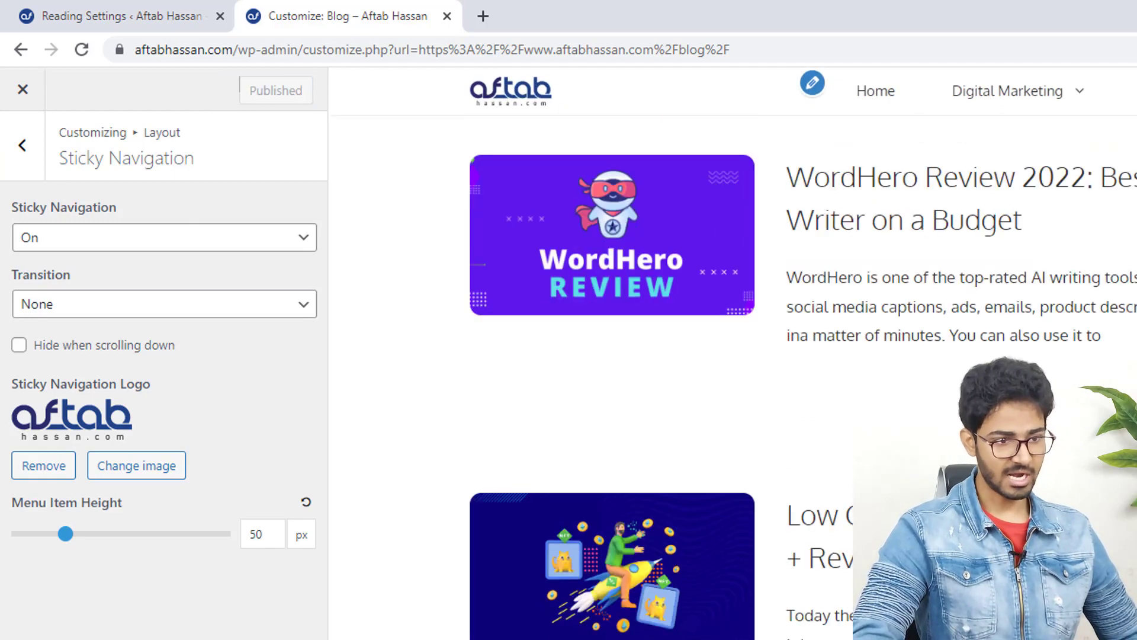
pyautogui.scroll(-5, 652, 355)
pyautogui.scroll(10, 652, 355)
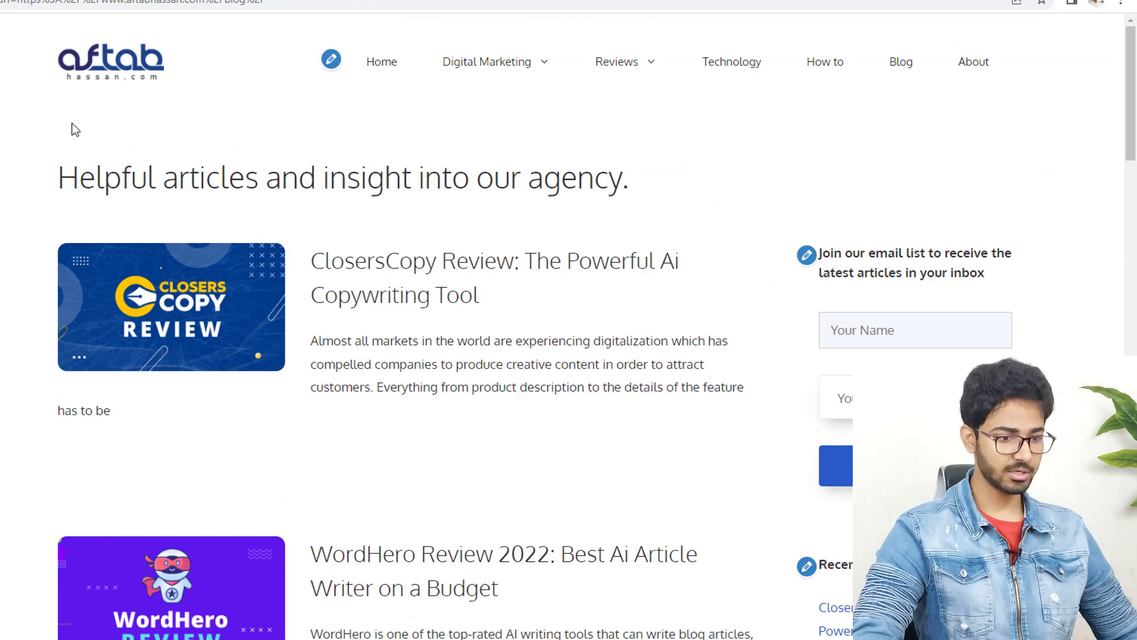
pyautogui.scroll(-7, 592, 183)
pyautogui.scroll(7, 479, 194)
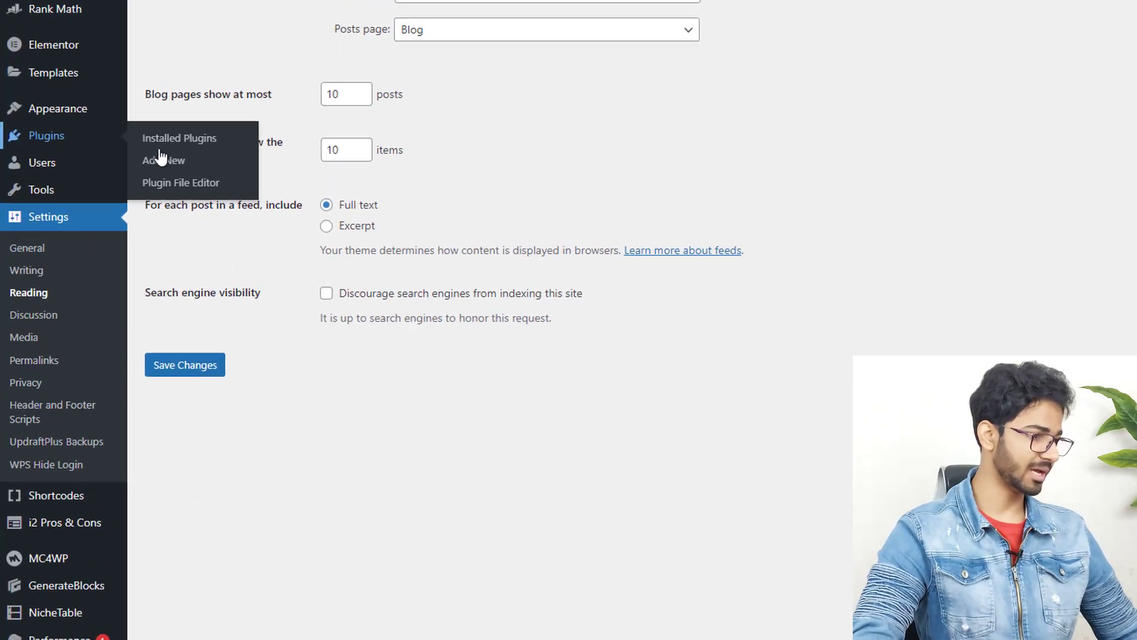
# Search the plugin directory for "recent post" and install the Recent Posts Widget With Thumbnails plugin
pyautogui.click(194, 153)
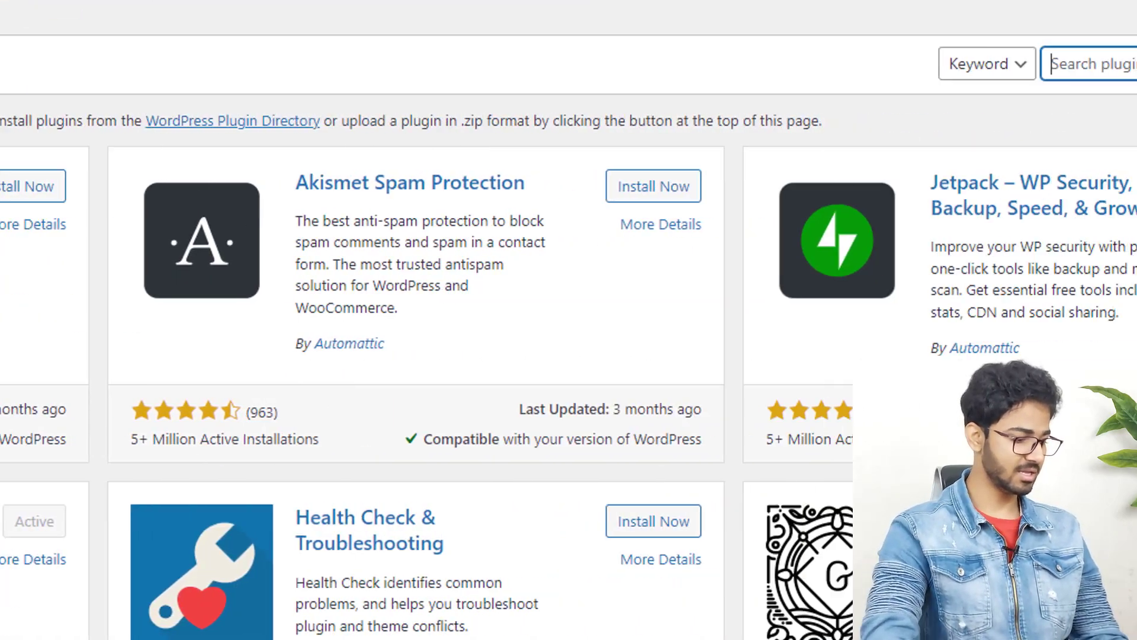
pyautogui.click(889, 54)
pyautogui.write('recent post')
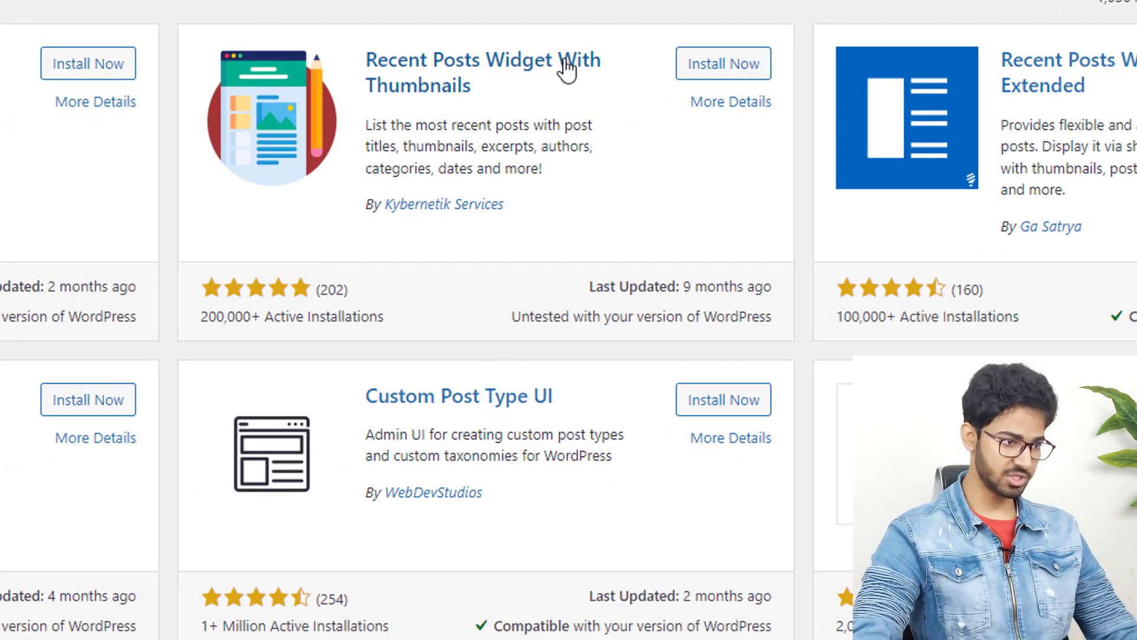
pyautogui.click(721, 73)
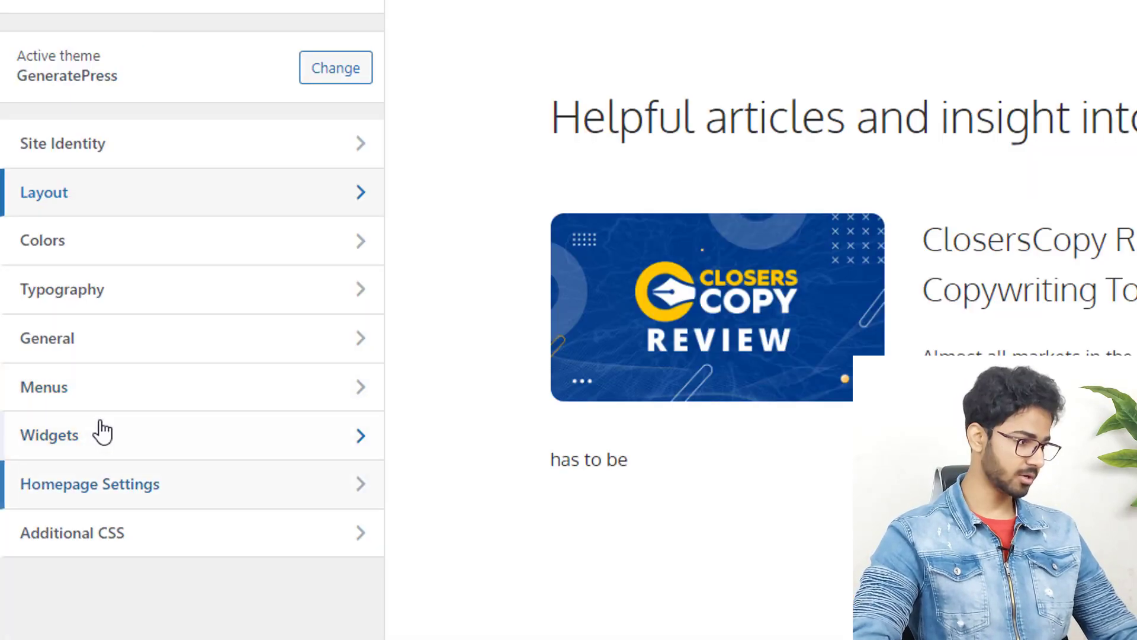
# Remove the Categories and Recent Posts widgets from the Right Sidebar in the customizer
pyautogui.click(71, 477)
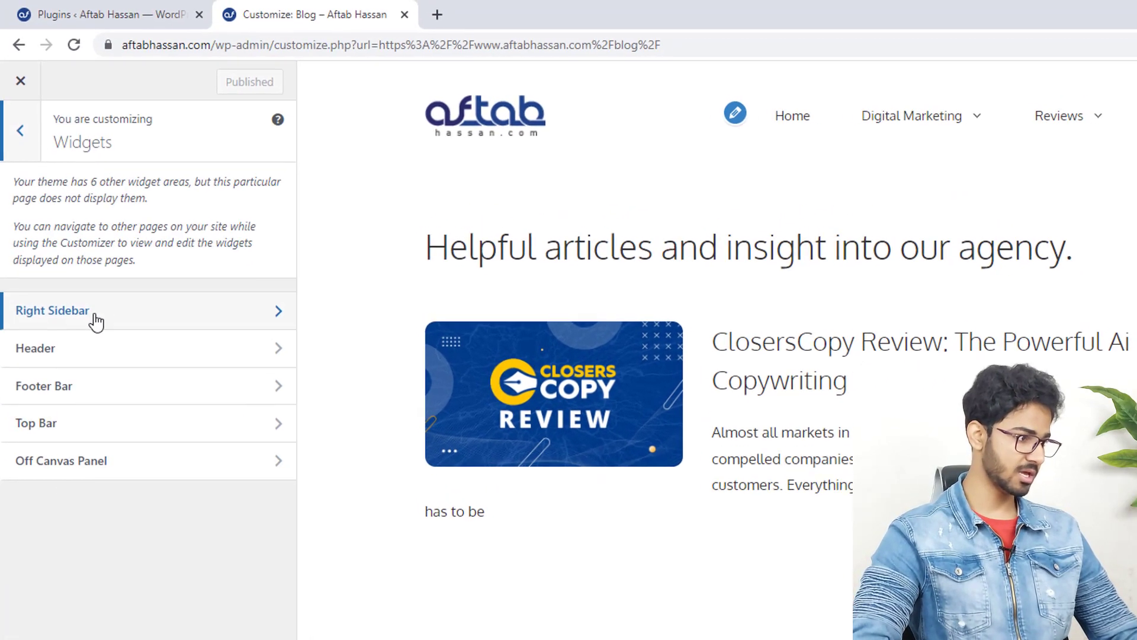
pyautogui.click(96, 306)
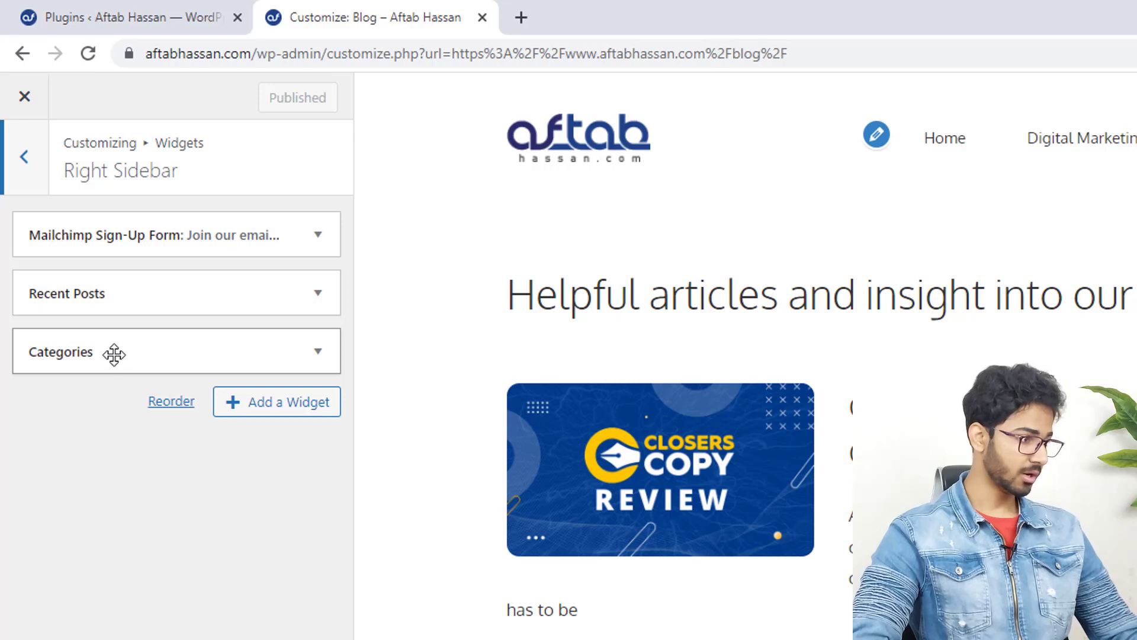
pyautogui.click(113, 354)
pyautogui.click(45, 545)
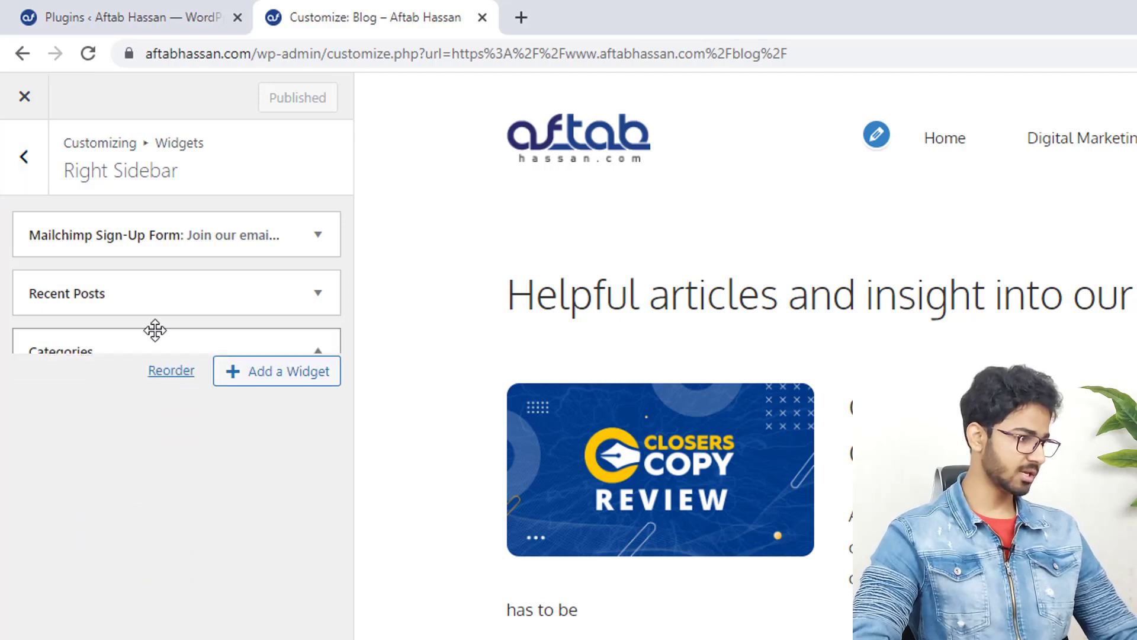
pyautogui.click(168, 287)
pyautogui.click(47, 507)
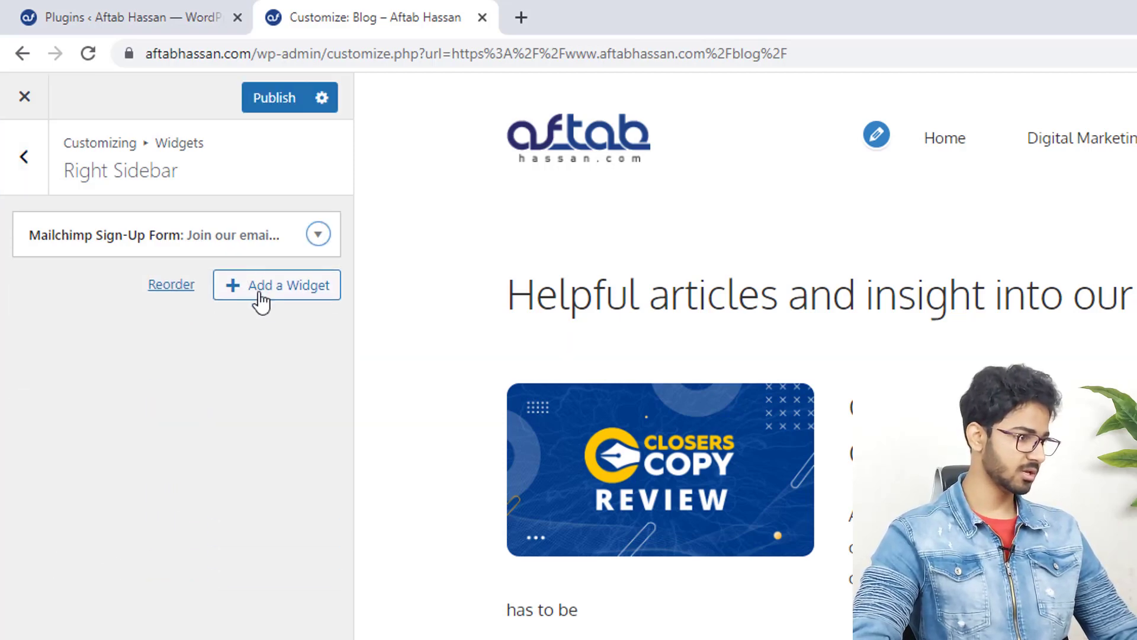
# Search the available widgets for "recent", clear the search, and publish the Right Sidebar changes
pyautogui.click(264, 286)
pyautogui.write('re')
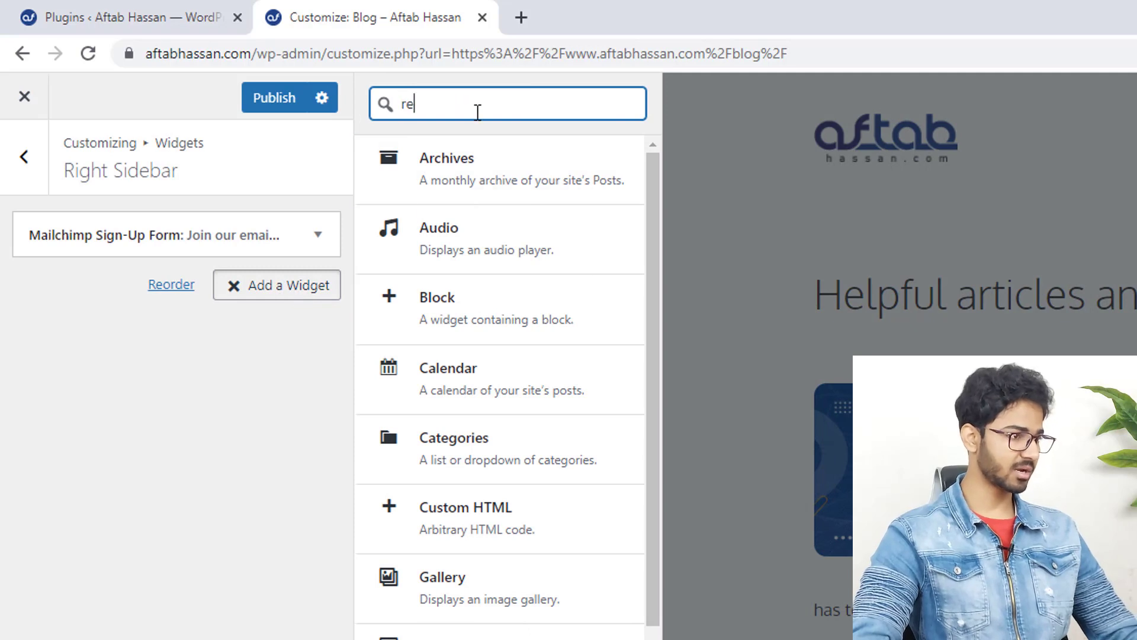
pyautogui.write('cent')
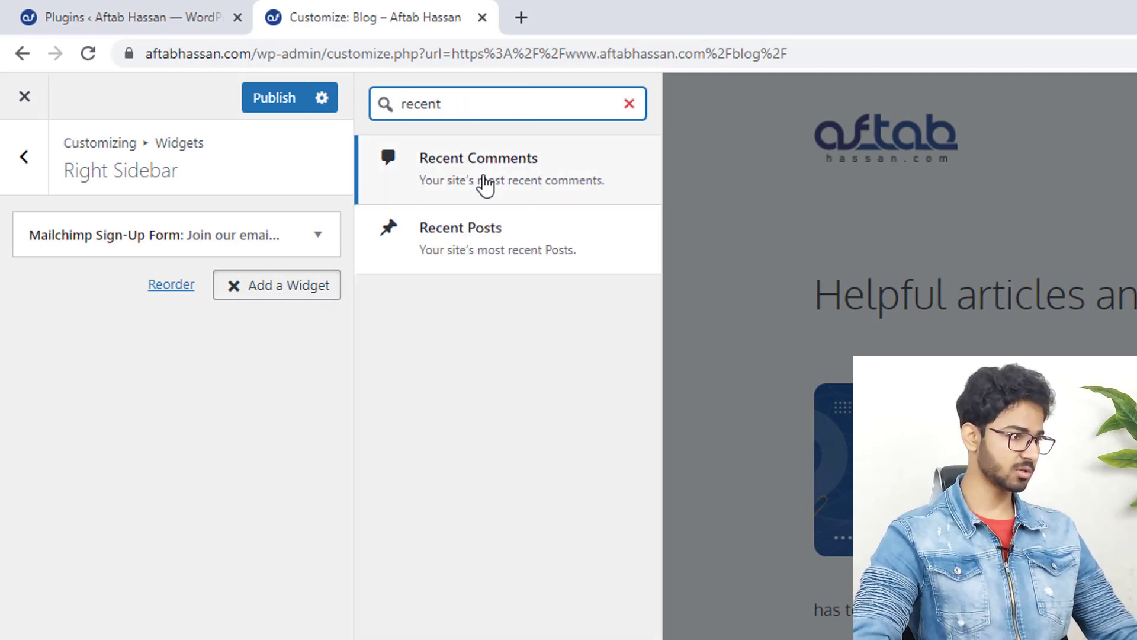
pyautogui.click(628, 104)
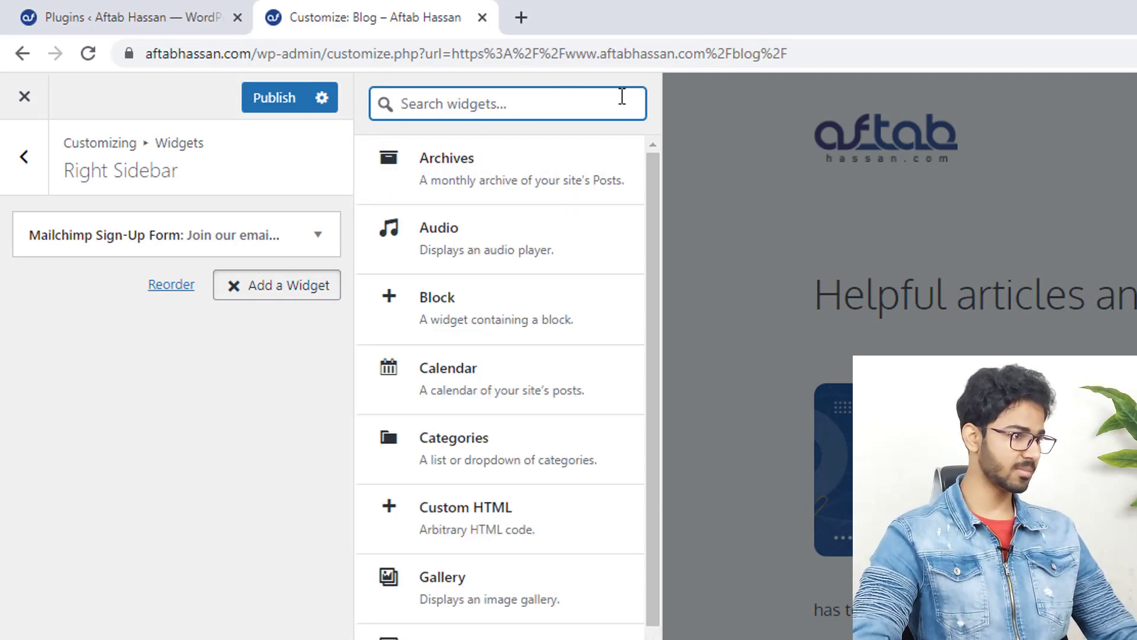
pyautogui.click(264, 112)
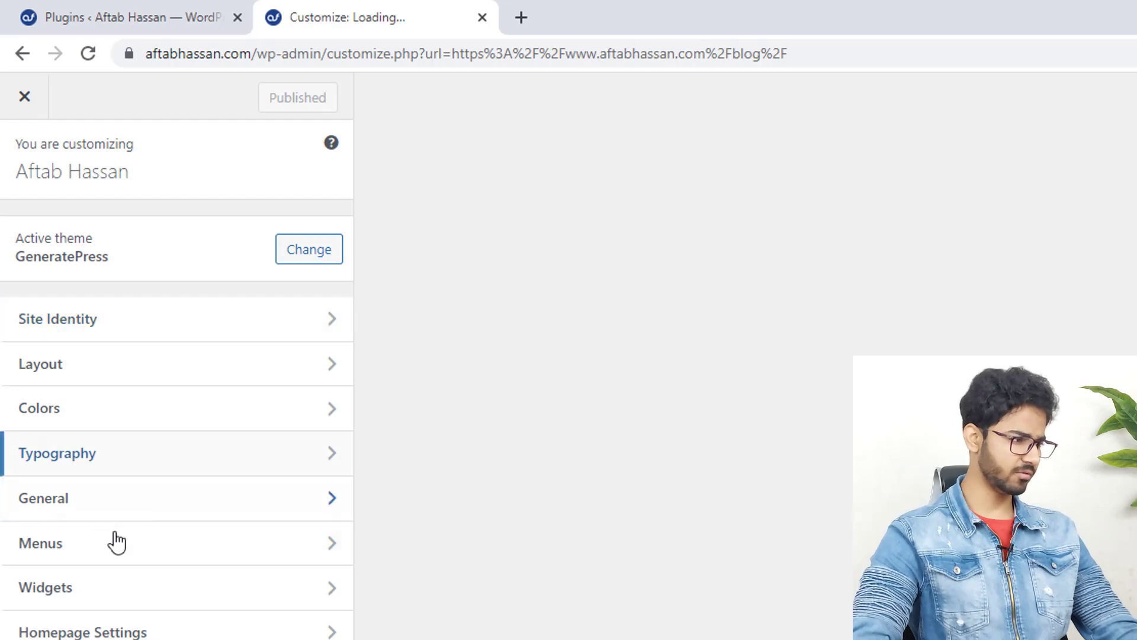
# Add the Recent Posts With Thumbnails widget at the top of the Right Sidebar
pyautogui.click(75, 603)
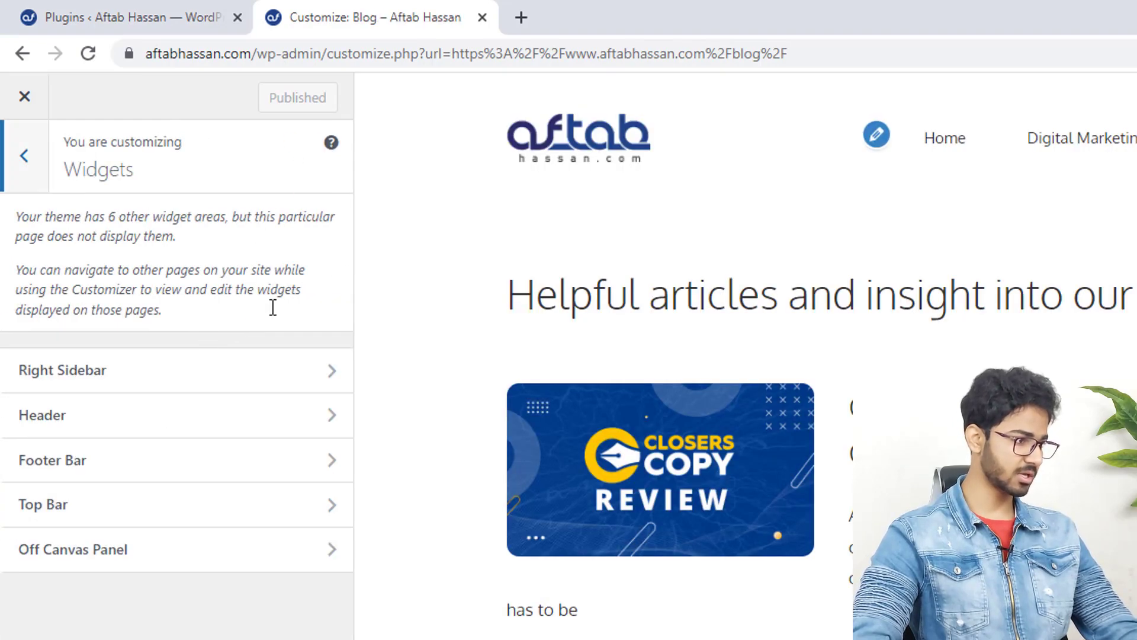
pyautogui.click(140, 382)
pyautogui.click(301, 285)
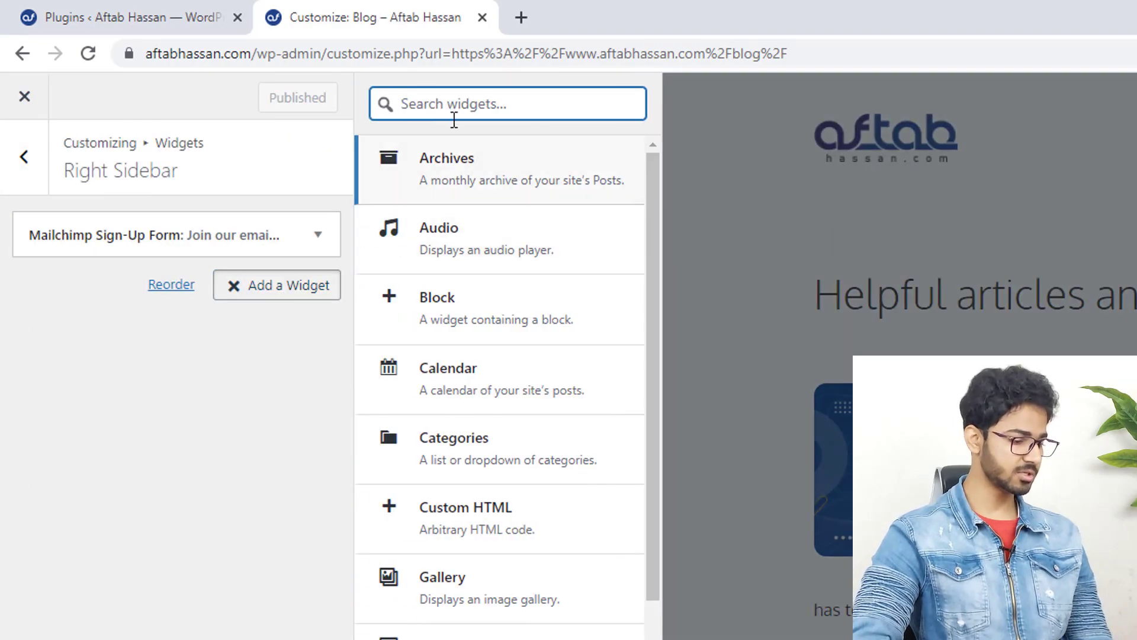
pyautogui.write('recen')
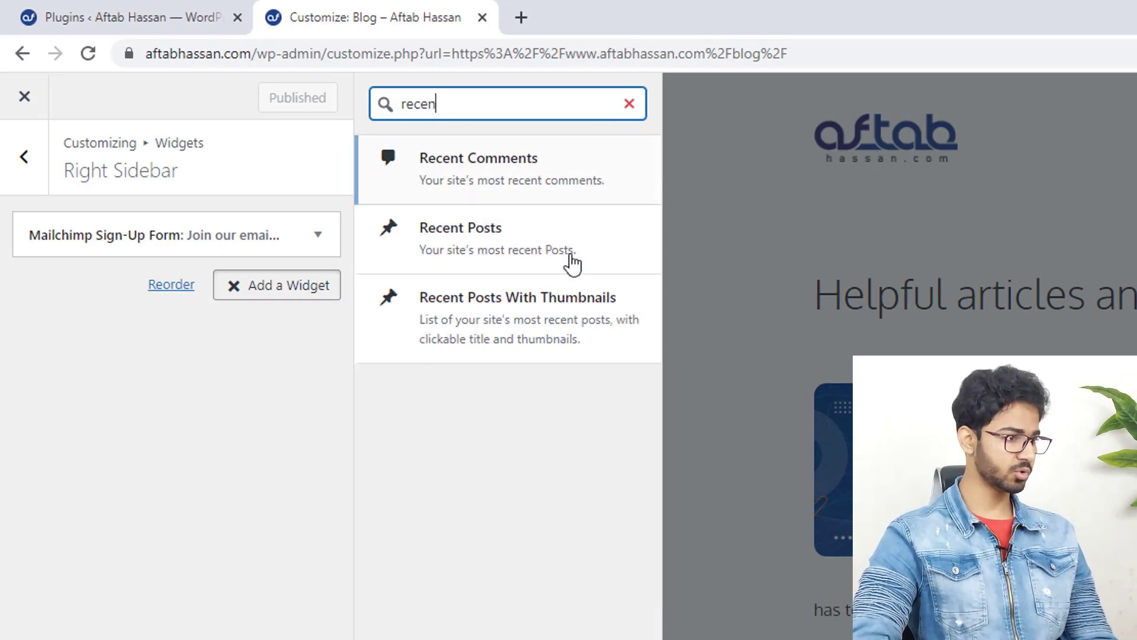
pyautogui.click(477, 328)
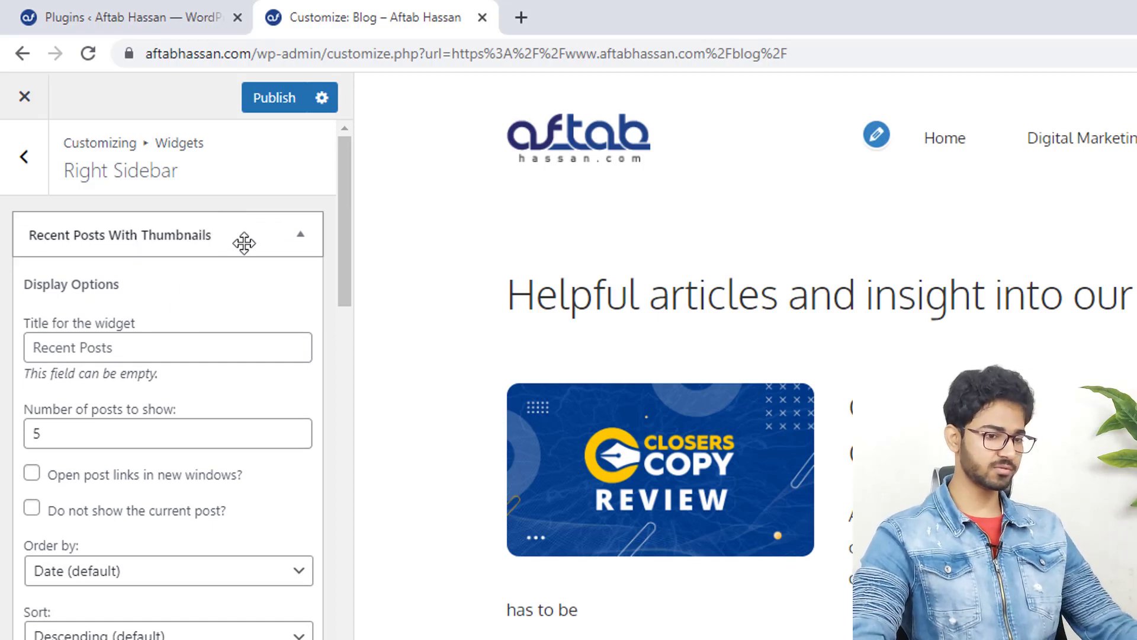
# Have the thumbnail posts widget show 5 posts with links opening in new windows, publish, and check it in the preview
pyautogui.doubleClick(59, 428)
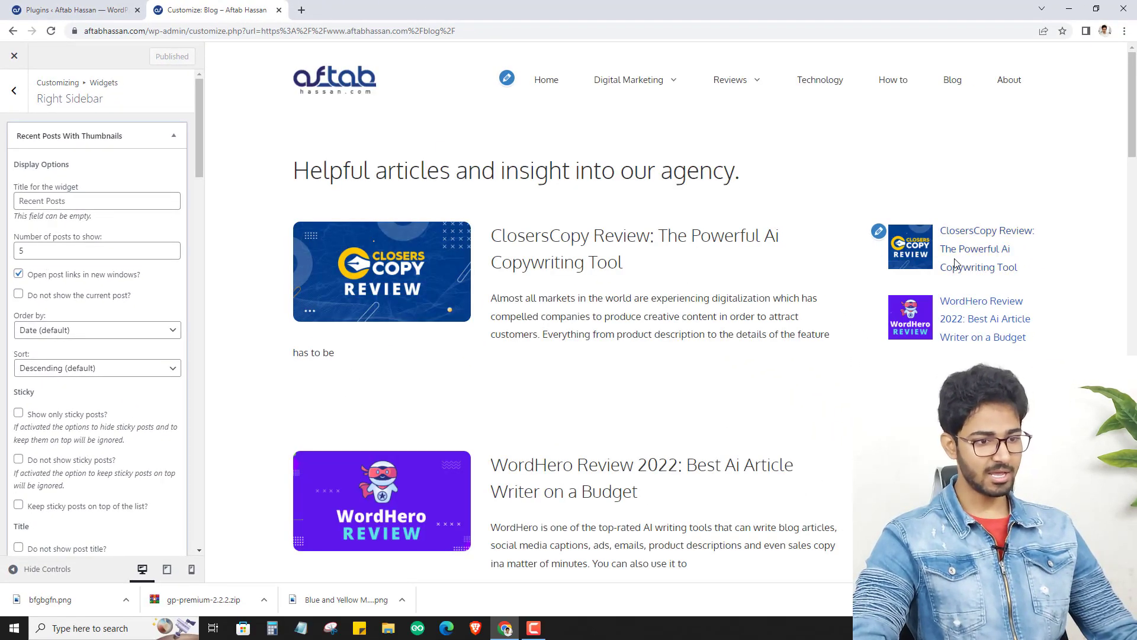
pyautogui.scroll(-4, 957, 261)
pyautogui.scroll(4, 978, 279)
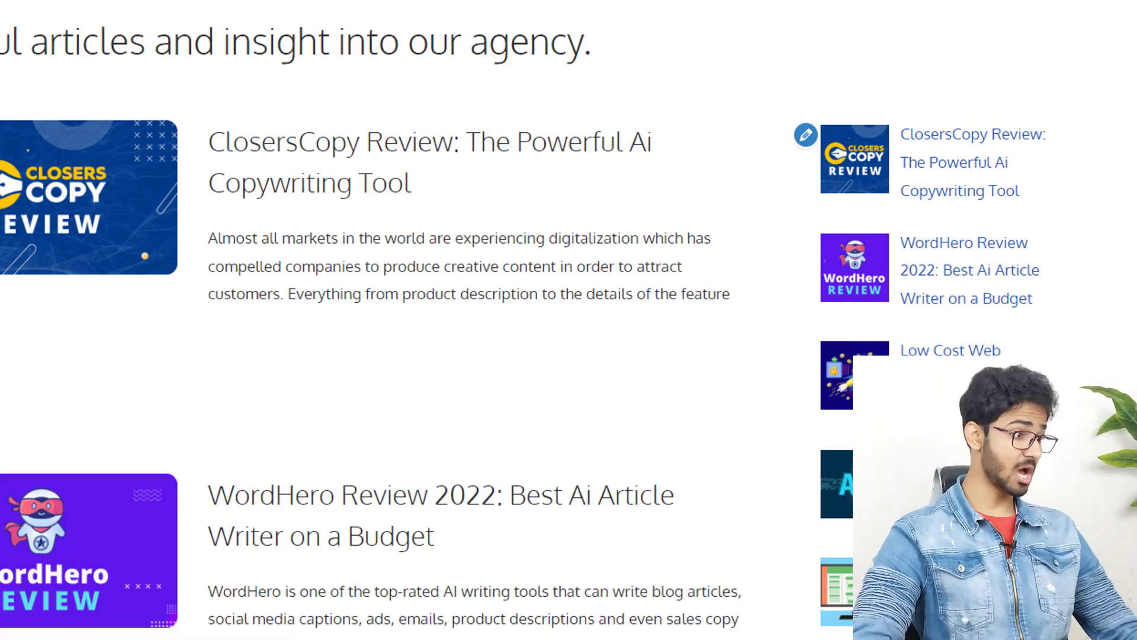
# Title the thumbnail posts widget "Recent Posts", publish the change, and check the blog page preview
pyautogui.write('Re')
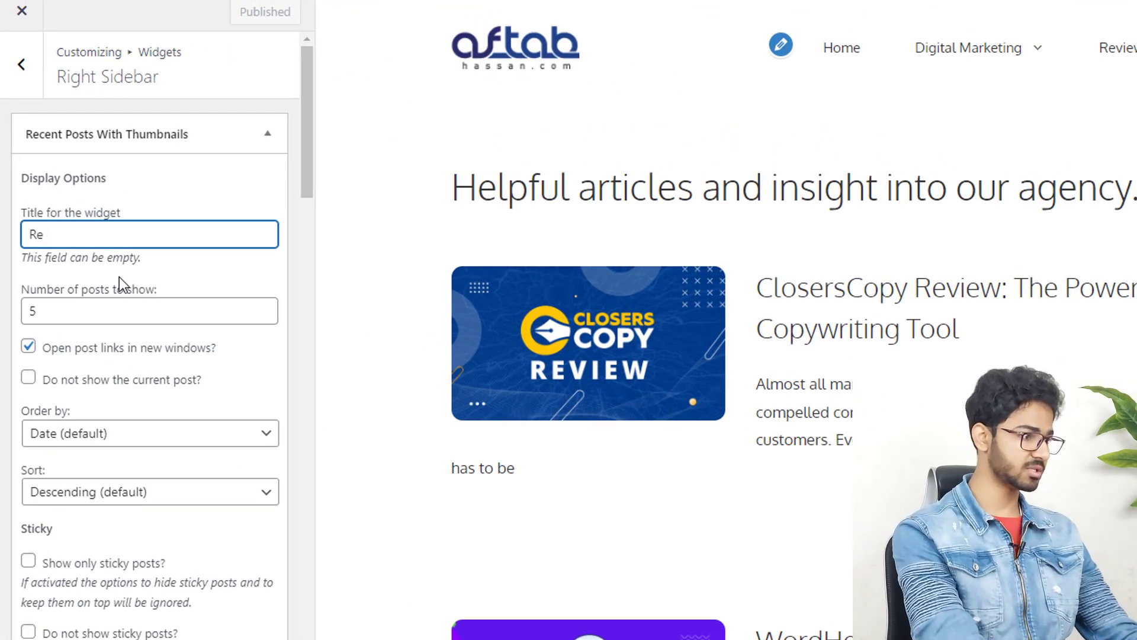
pyautogui.write('cent Posts')
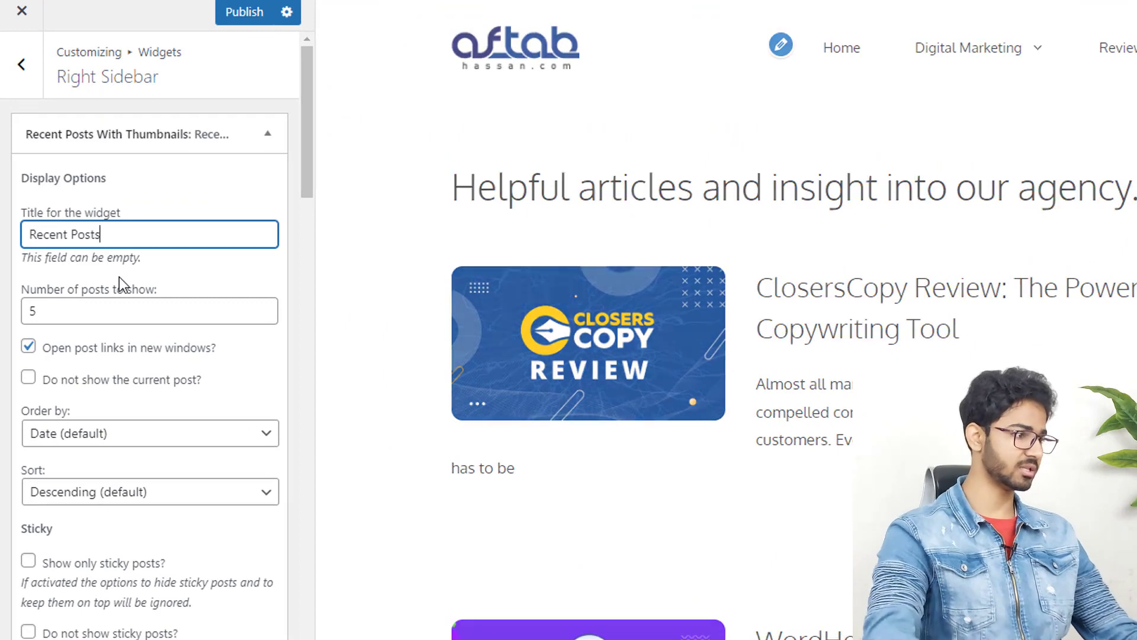
pyautogui.click(226, 12)
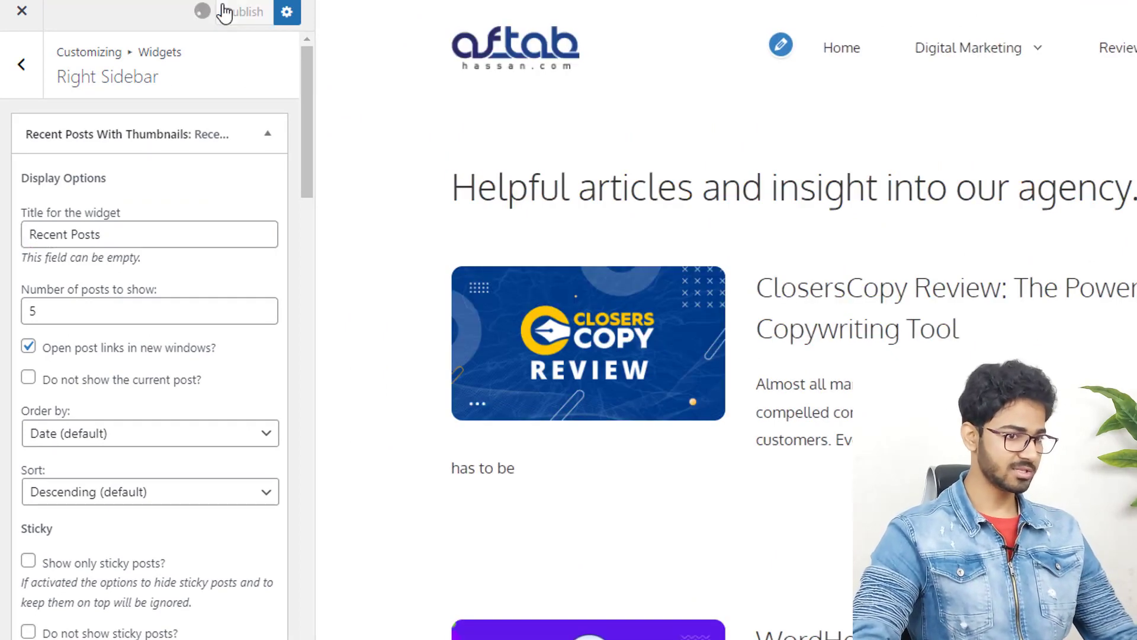
pyautogui.scroll(-7, 739, 363)
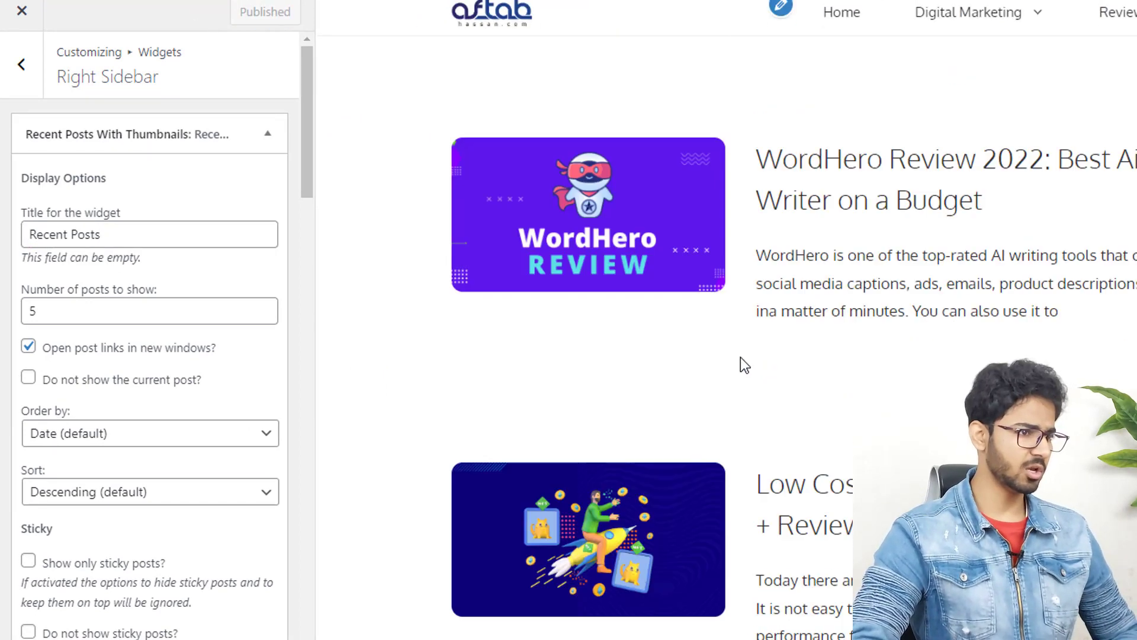
pyautogui.scroll(8, 741, 363)
# Open the live site's homepage in a separate tab and review it from the hero section down to the footer
pyautogui.rightClick(560, 47)
pyautogui.click(586, 61)
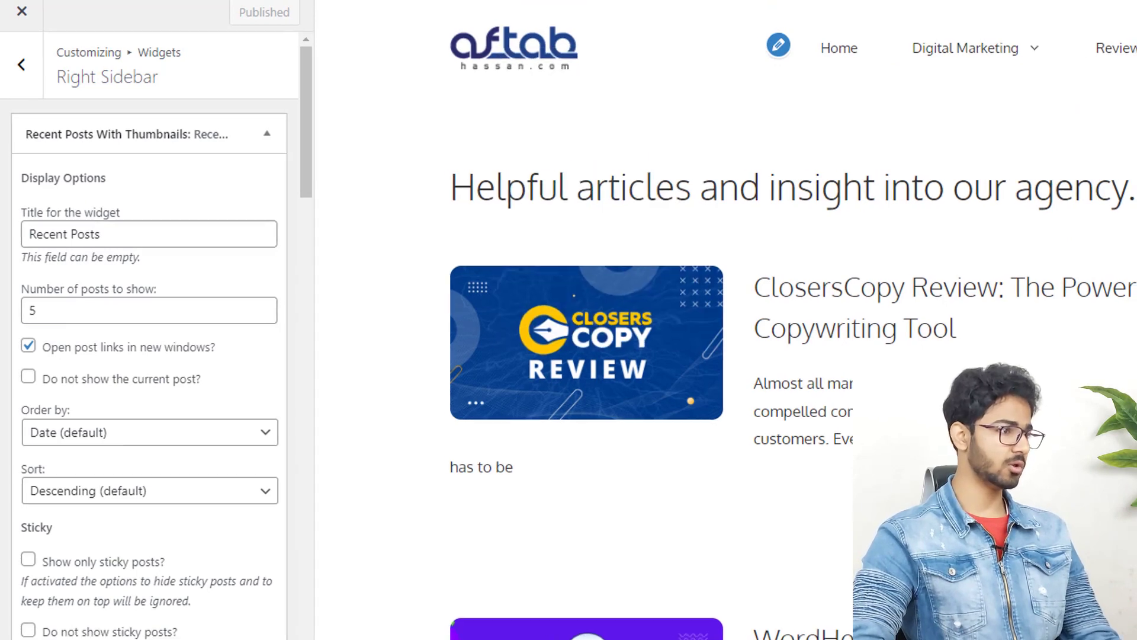
pyautogui.click(77, 10)
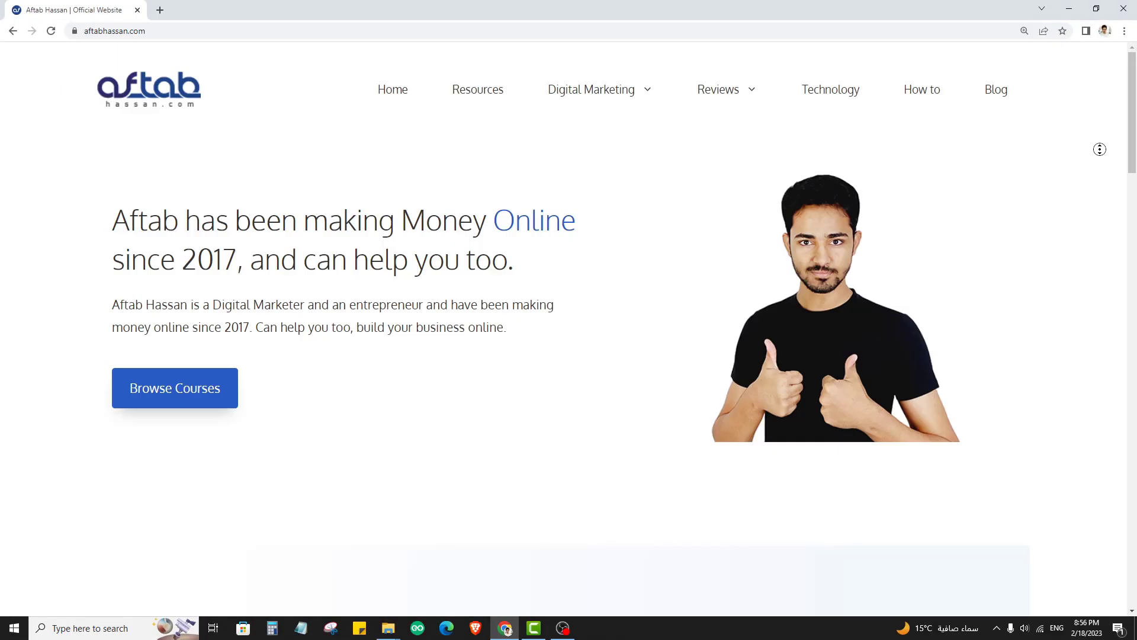
pyautogui.scroll(-3, 1103, 189)
pyautogui.scroll(-8, 1103, 189)
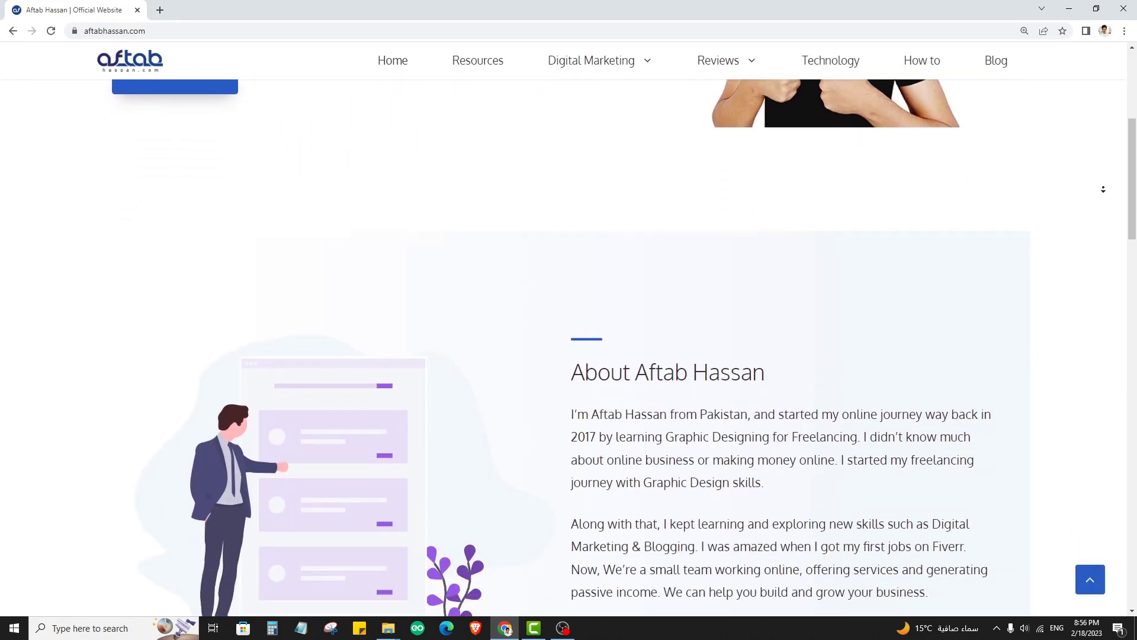
pyautogui.scroll(-8, 1103, 189)
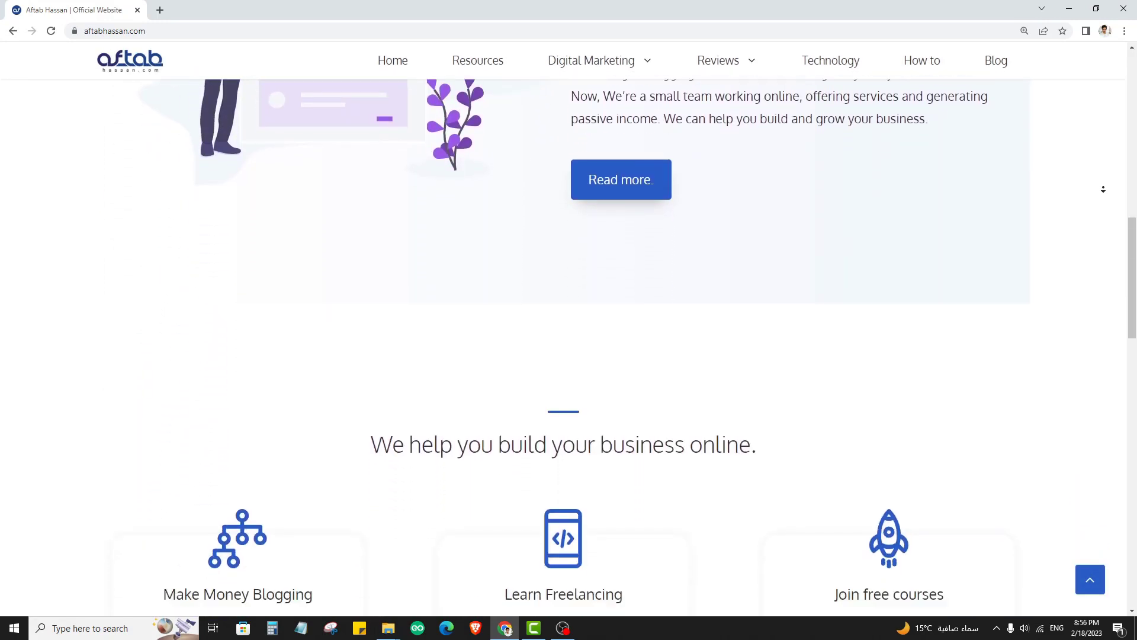
pyautogui.scroll(-8, 1103, 190)
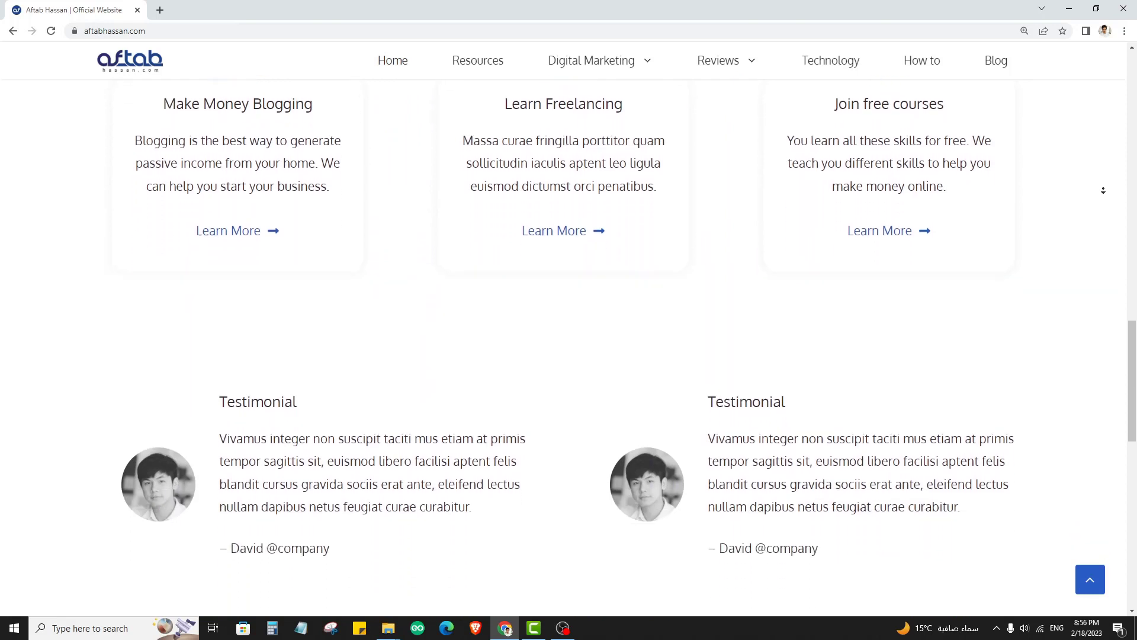
pyautogui.scroll(-7, 1103, 190)
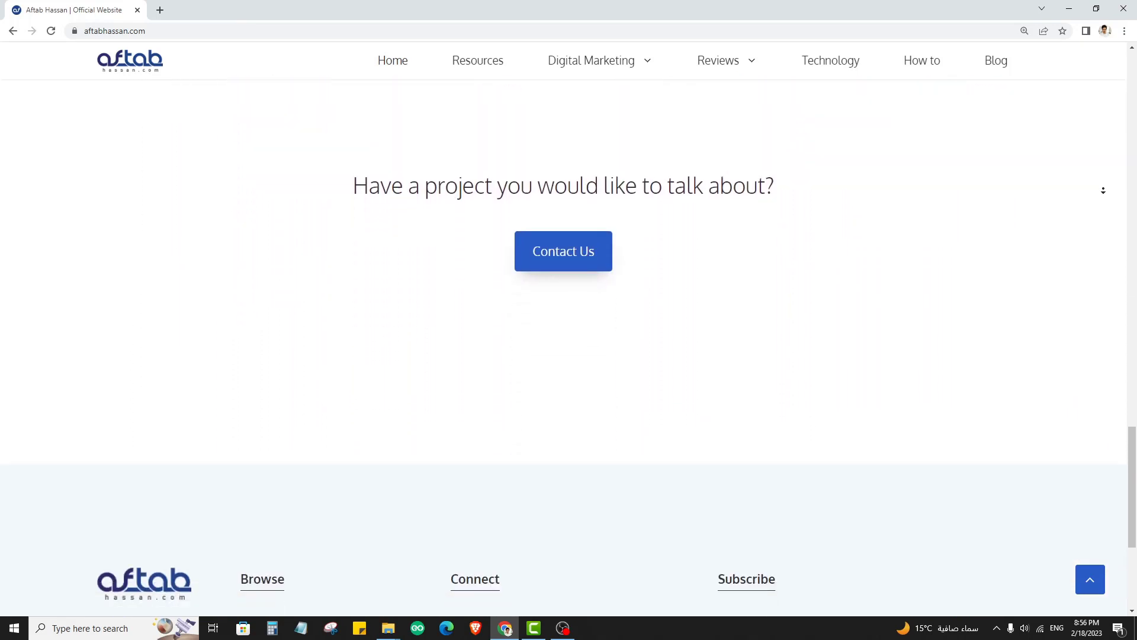